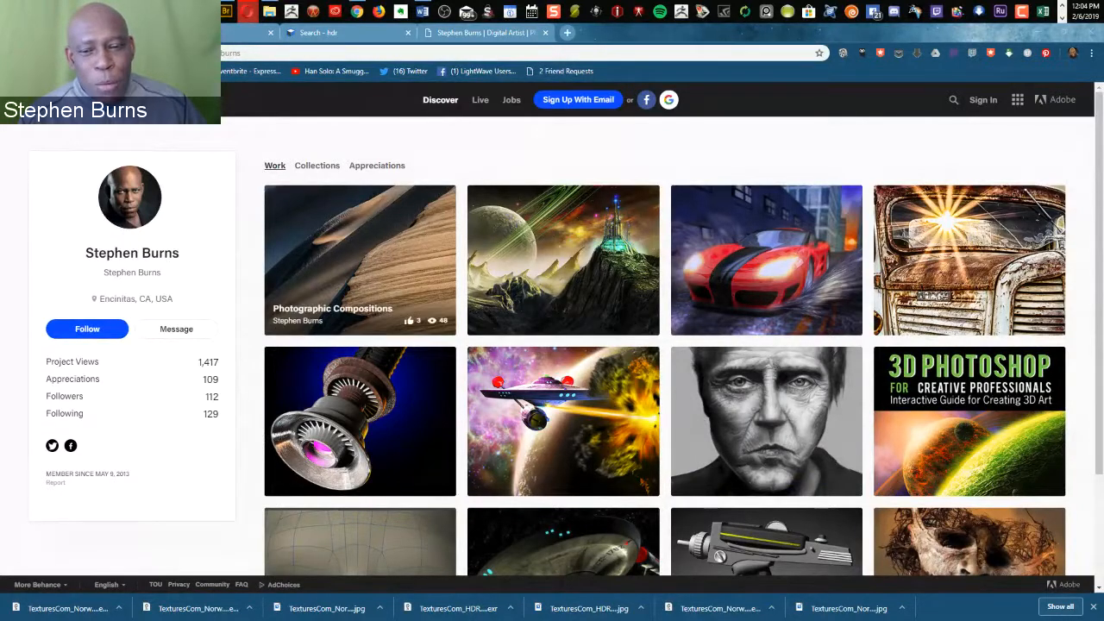
- Browse the Photographic Compositions project's images at full size, from the first dune photo through the last, and return to the portfolio
left_click(360, 258)
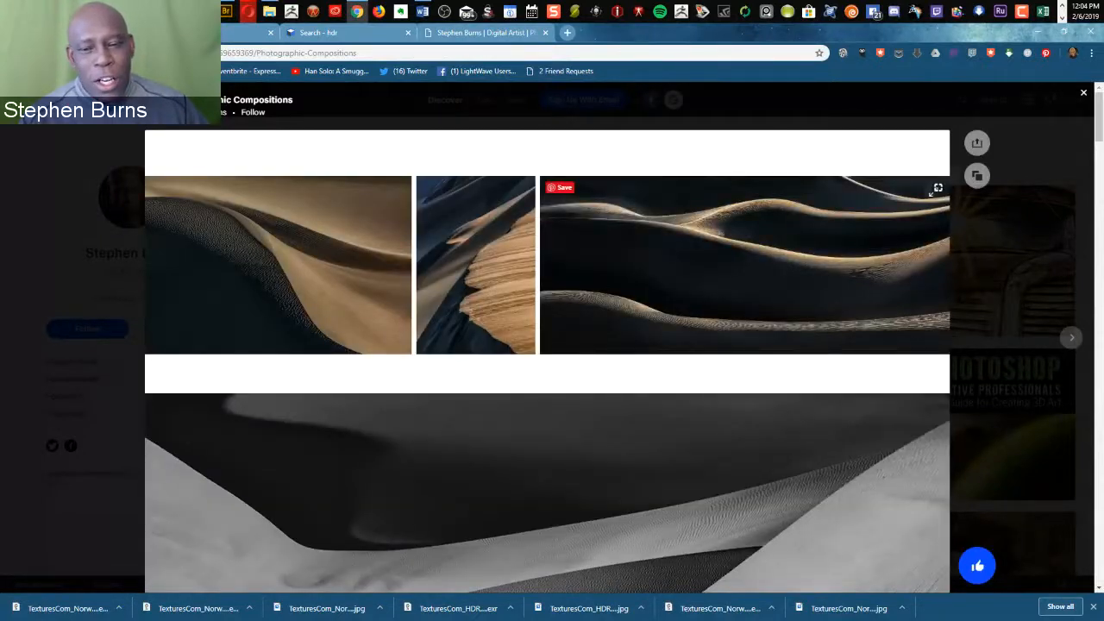
left_click(276, 258)
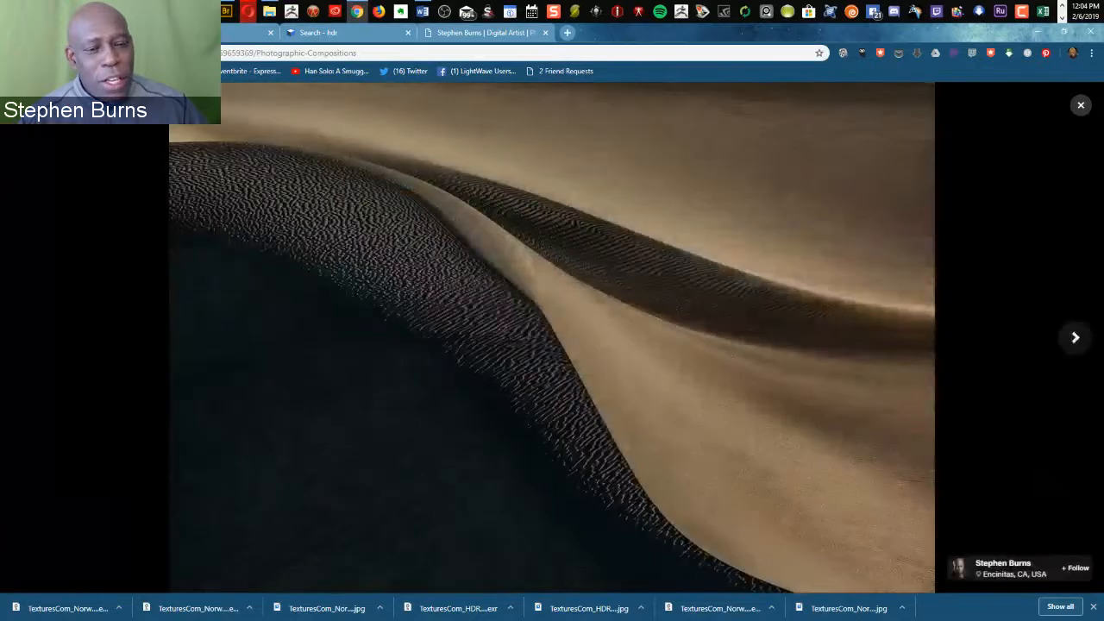
key("Right")
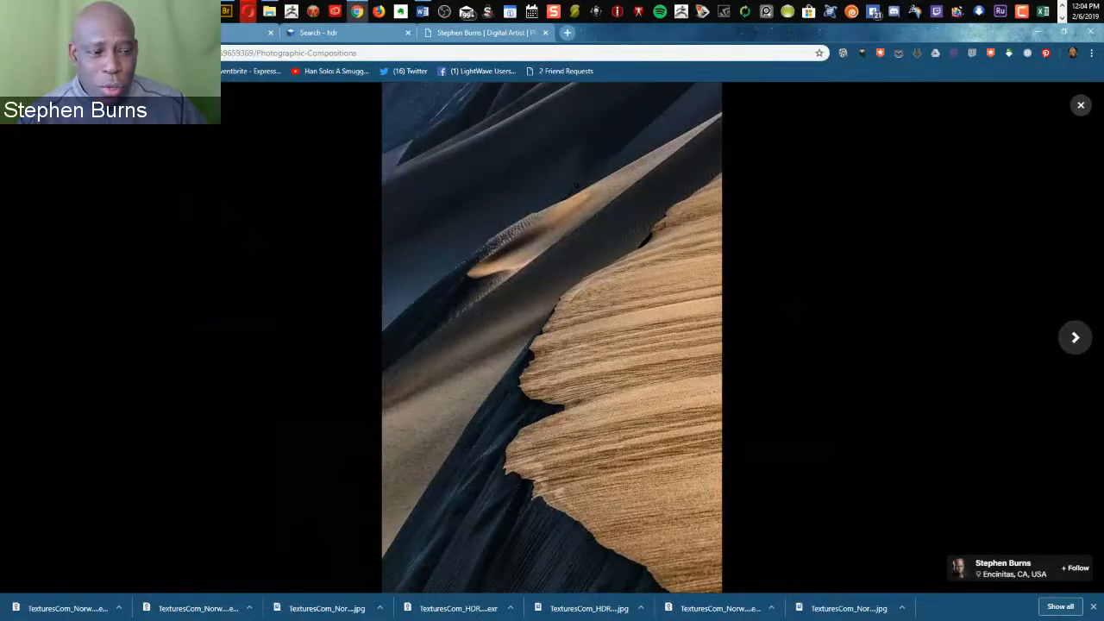
key("Right")
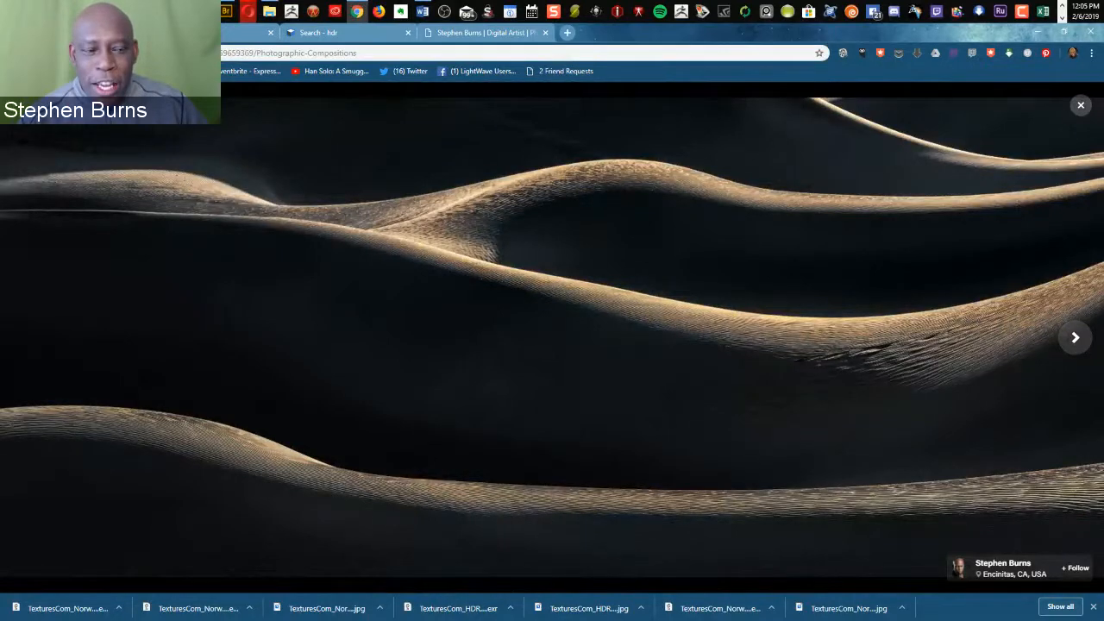
key("Right")
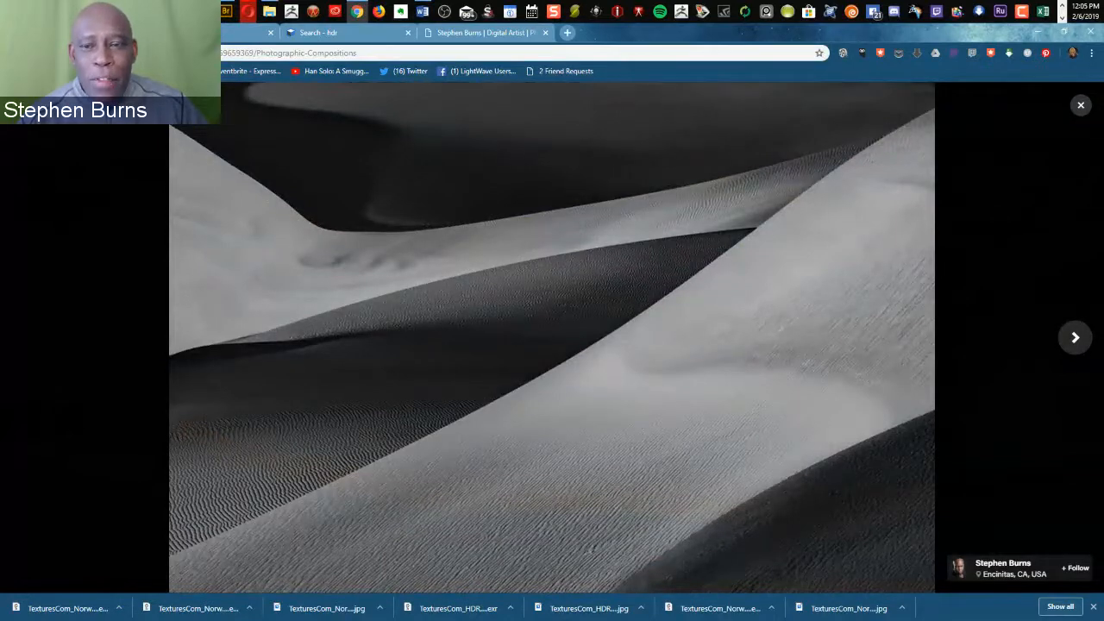
key("Right")
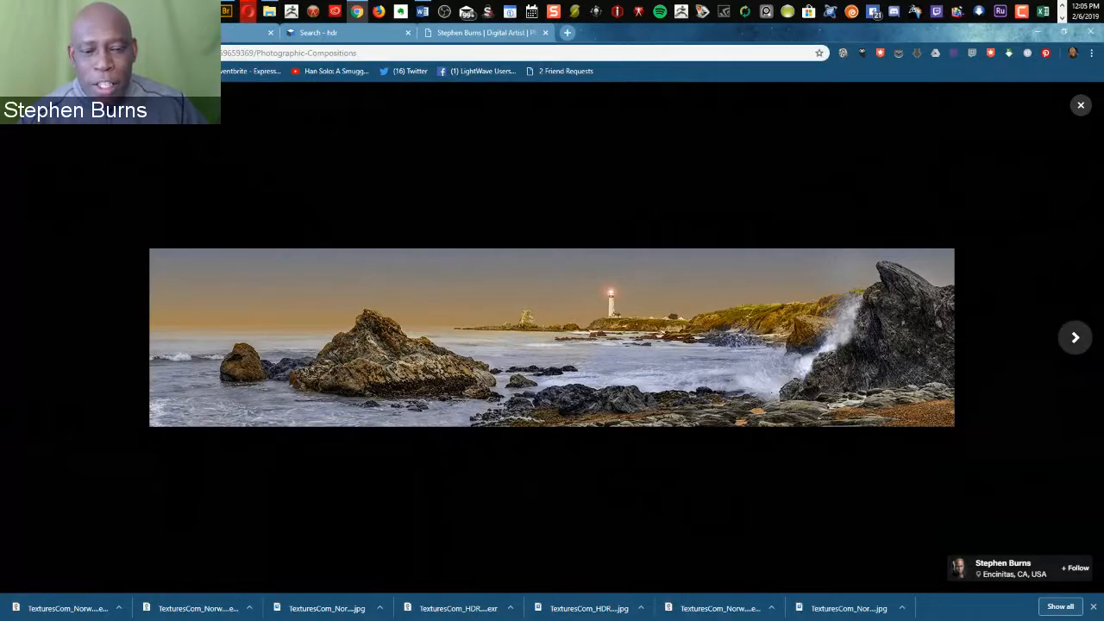
key("Right")
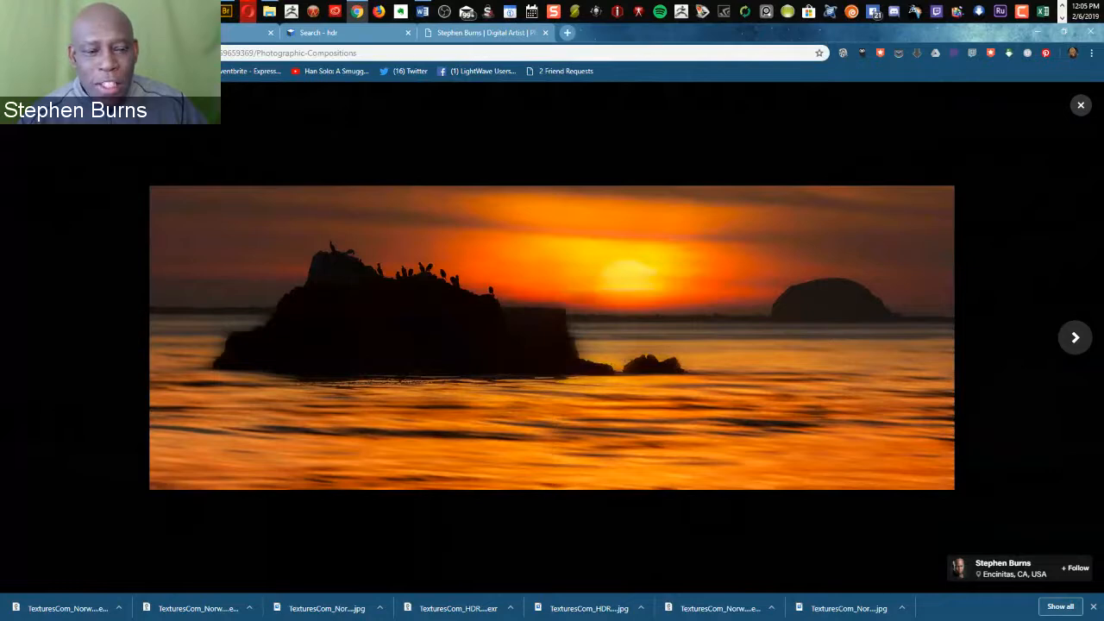
key("Right")
key("Right")
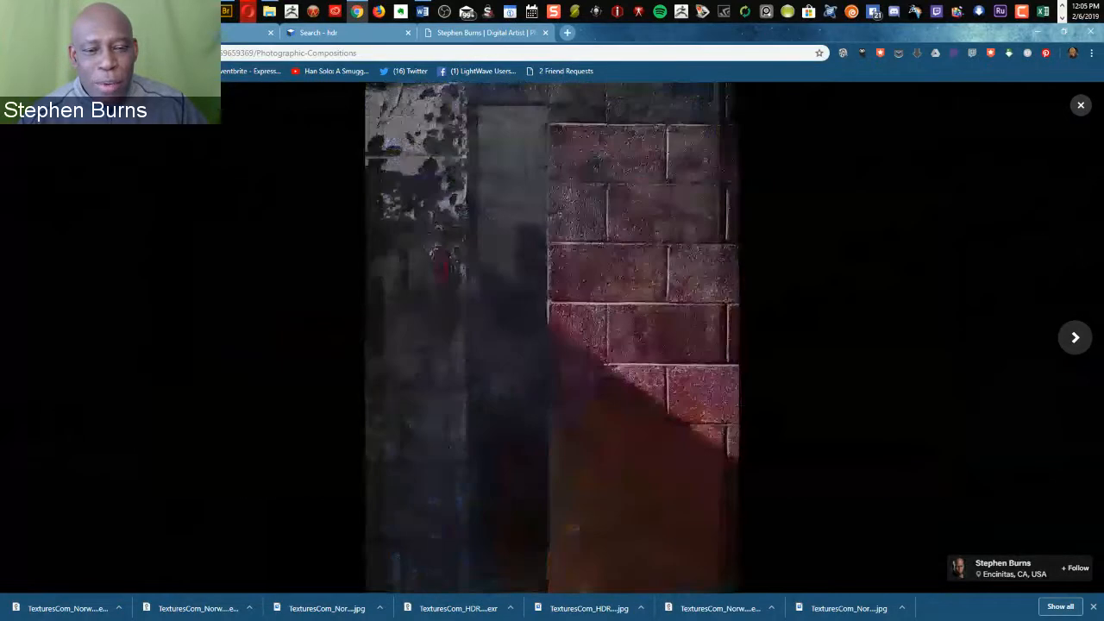
key("Right")
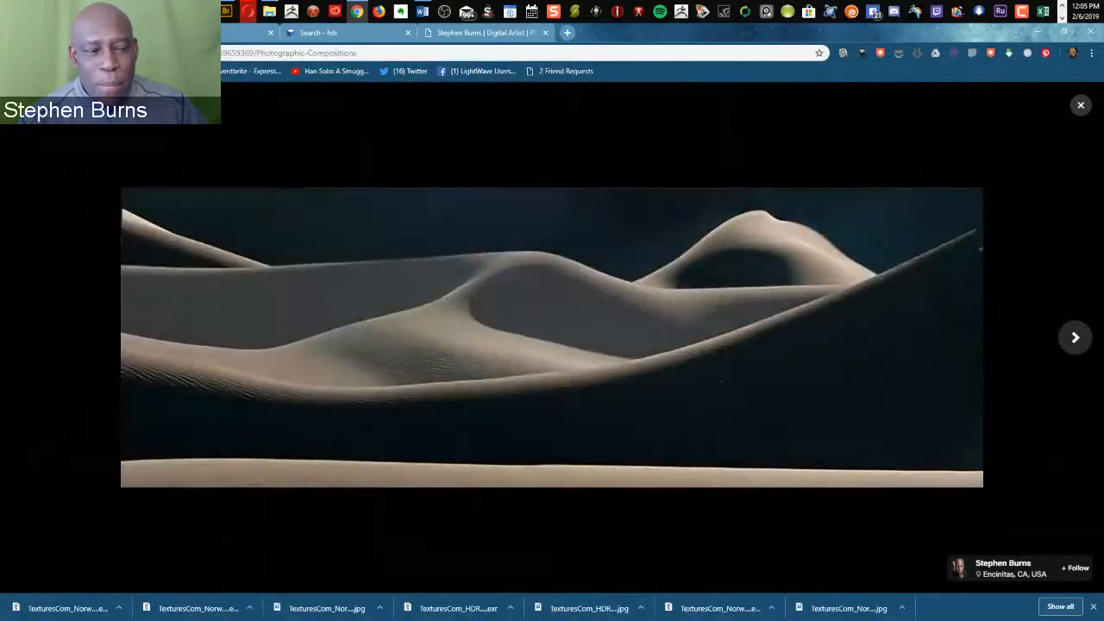
key("Right")
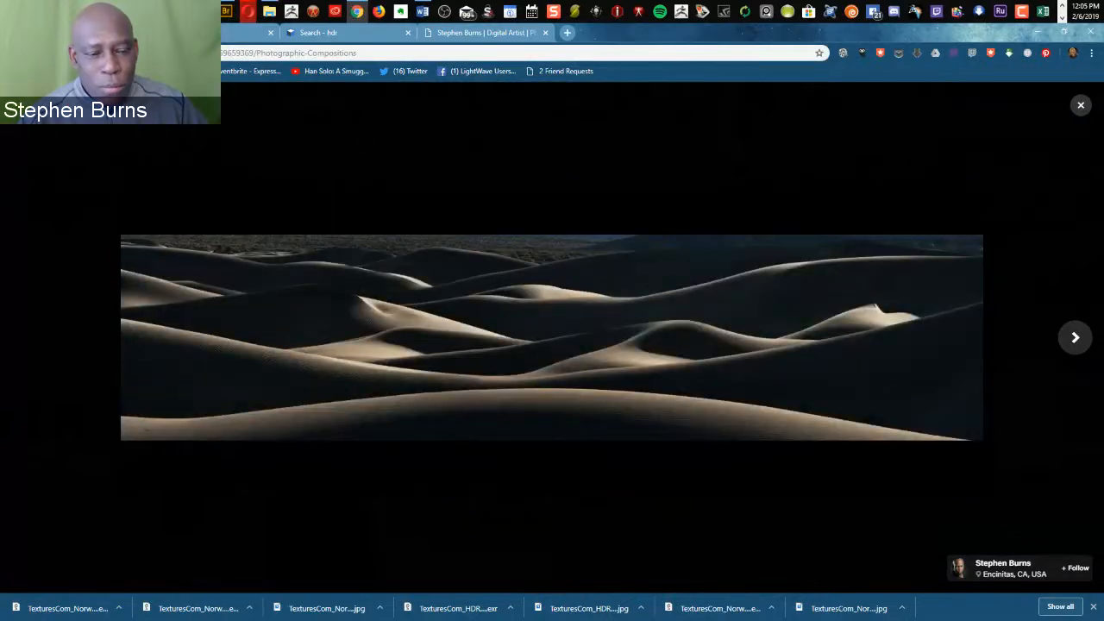
key("Right")
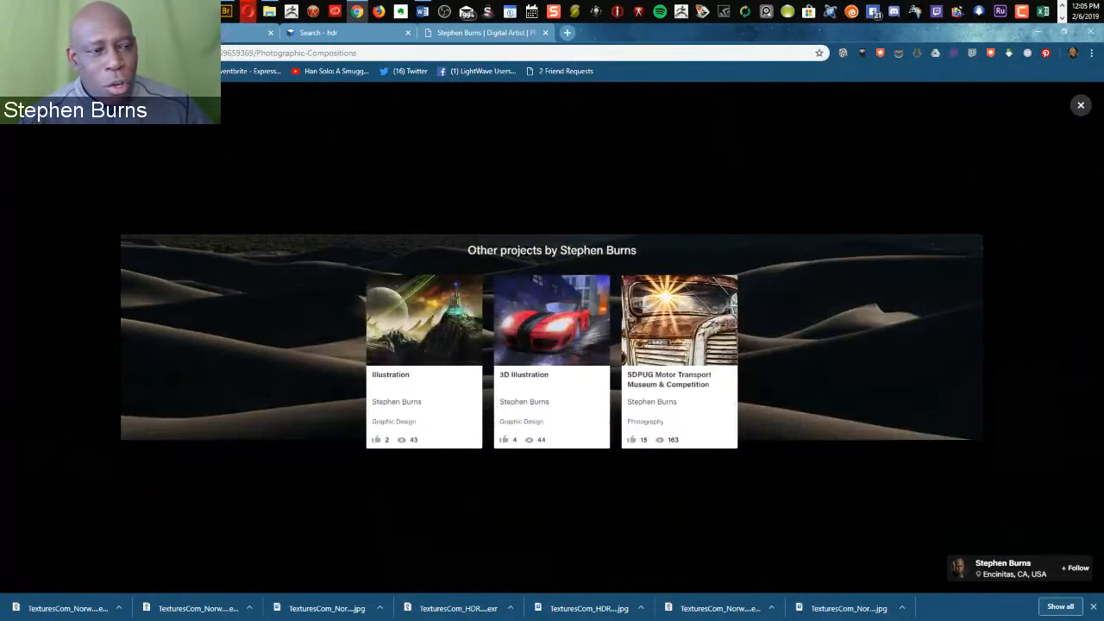
key("Escape")
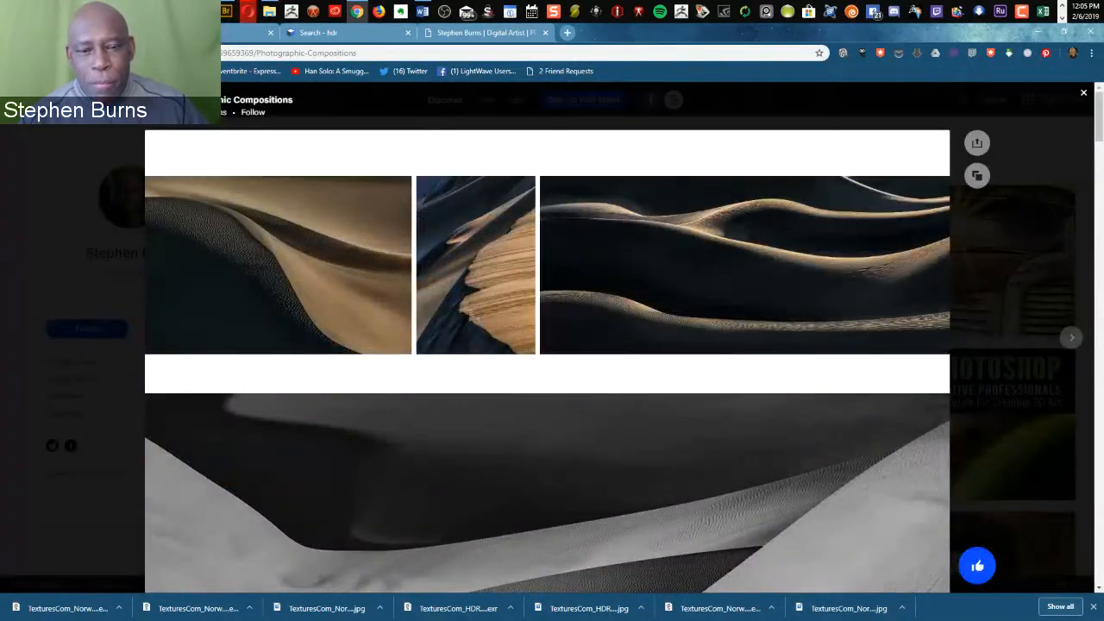
key("Escape")
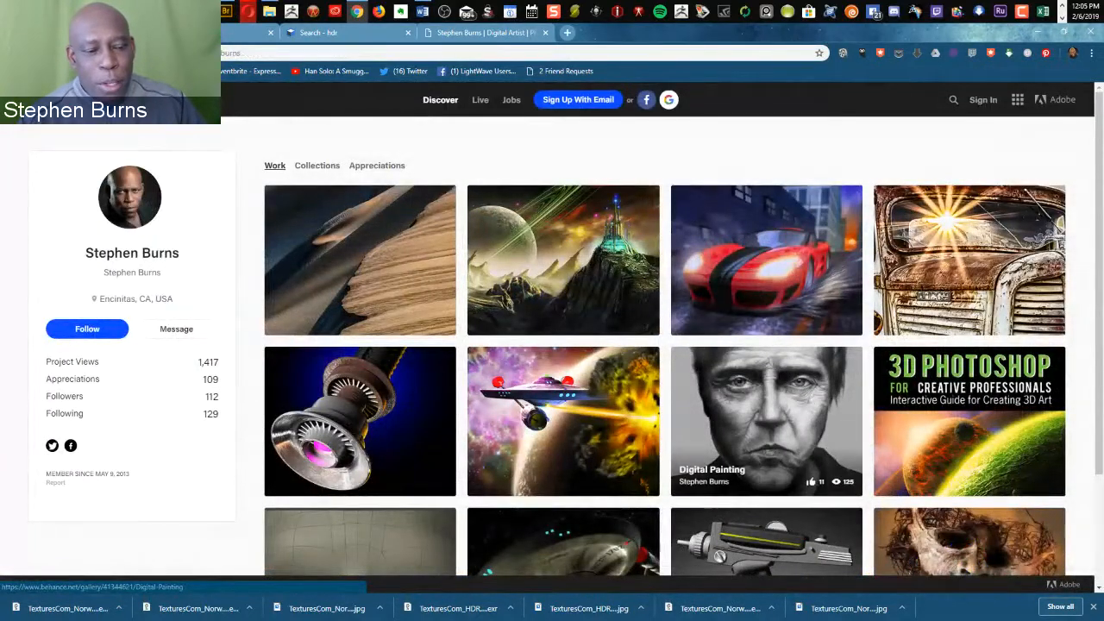
- Look through the portraits and creature artwork in the Digital Painting project, and return to the portfolio
left_click(766, 421)
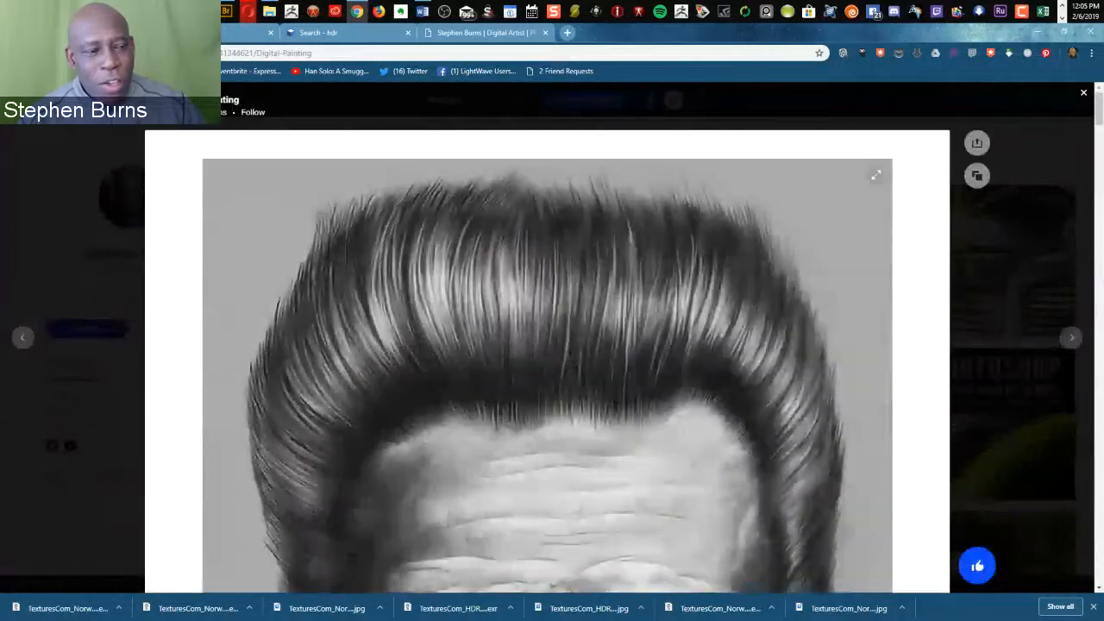
scroll(552, 336, "down", 3)
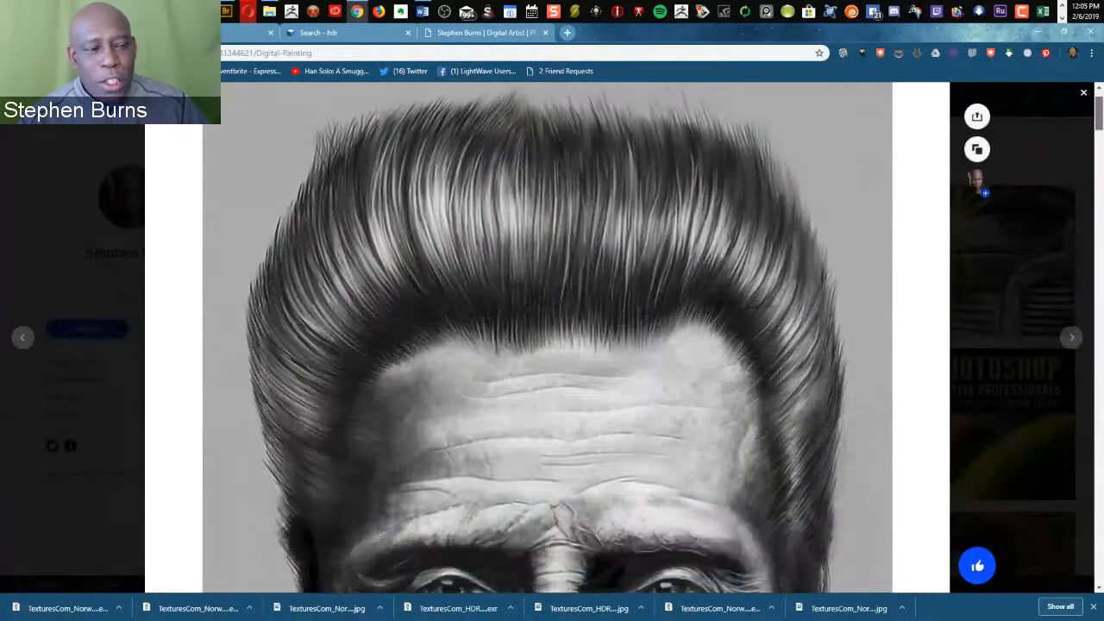
scroll(552, 336, "down", 3)
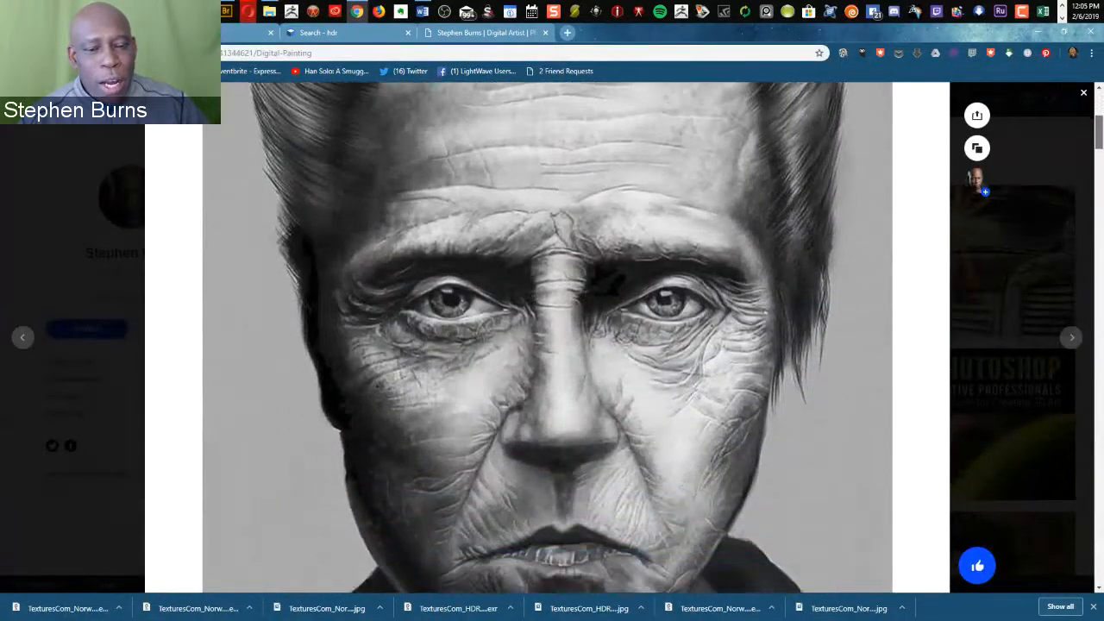
scroll(552, 336, "down", 3)
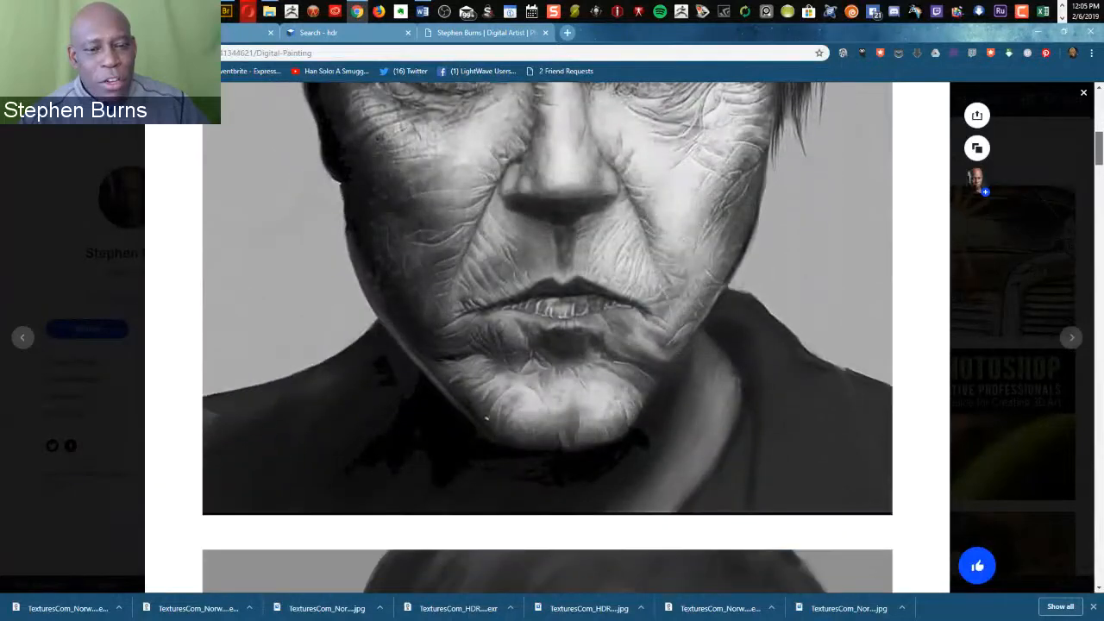
scroll(552, 336, "down", 5)
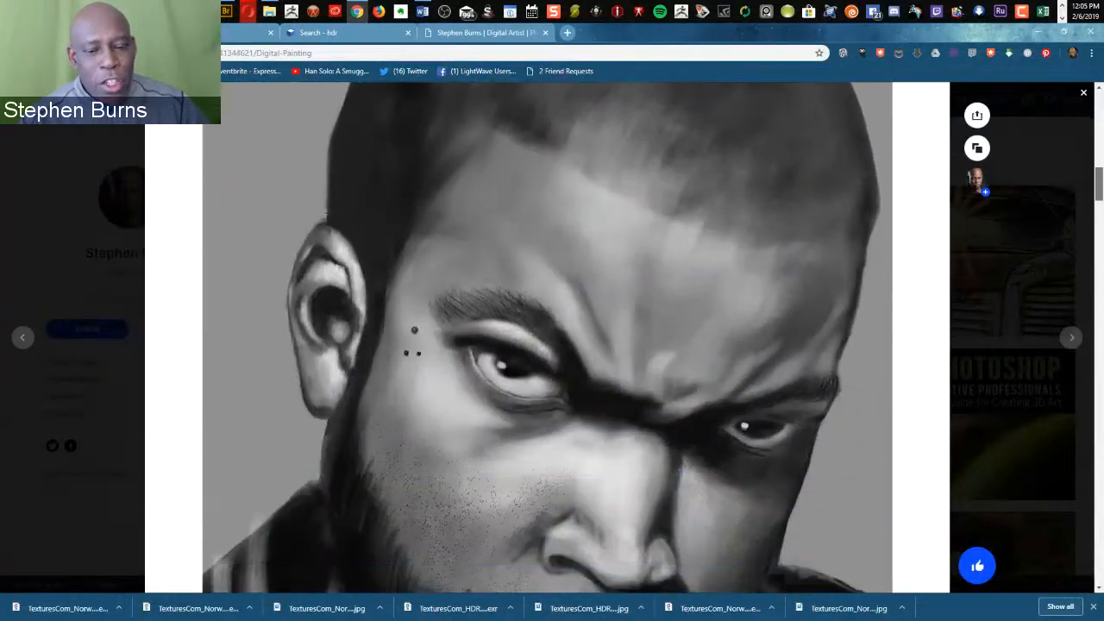
scroll(552, 336, "down", 3)
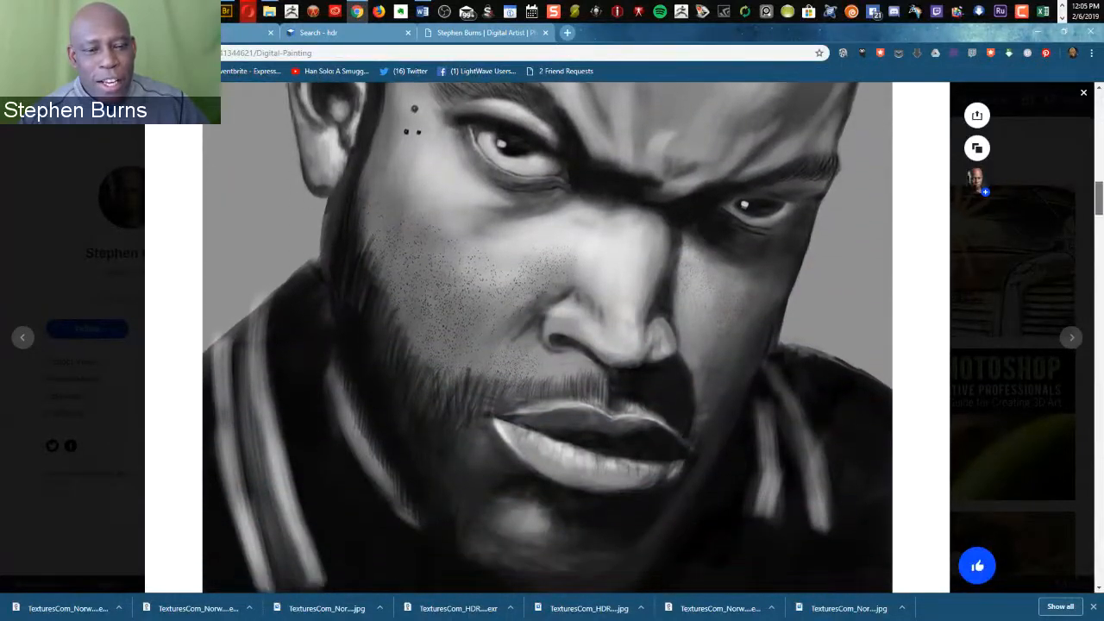
scroll(552, 337, "down", 3)
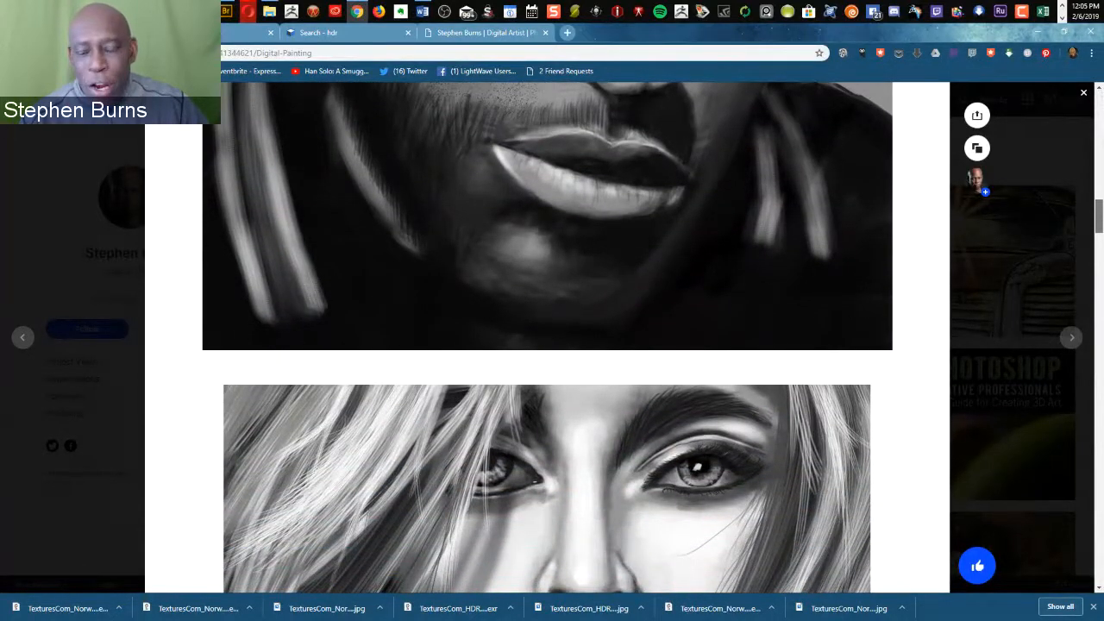
left_click_drag(1099, 216, 1099, 248)
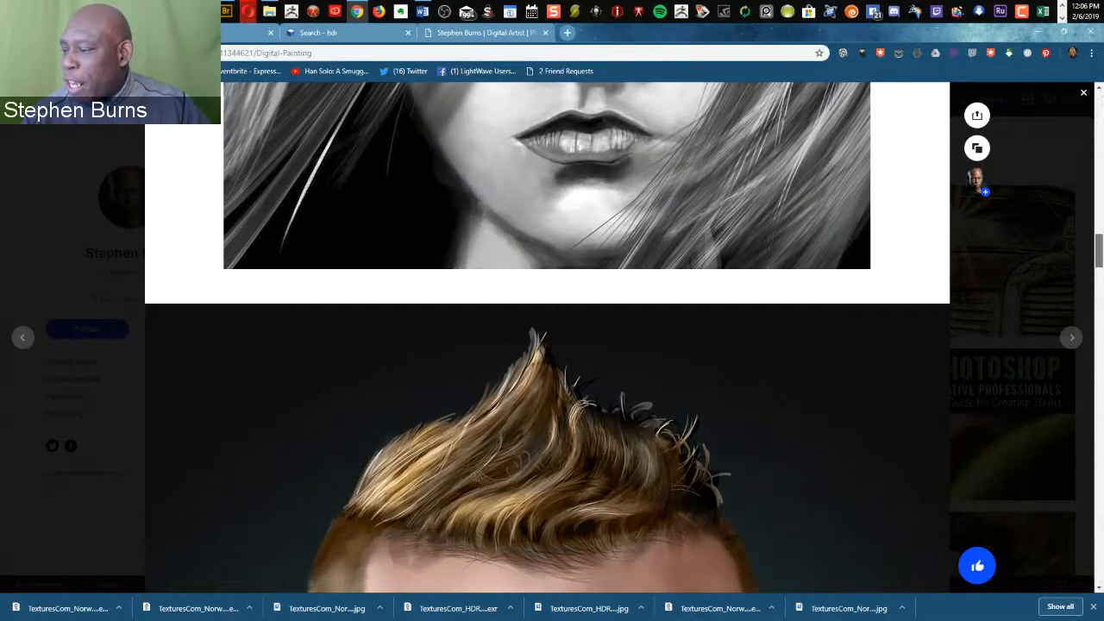
left_click_drag(1098, 248, 1099, 249)
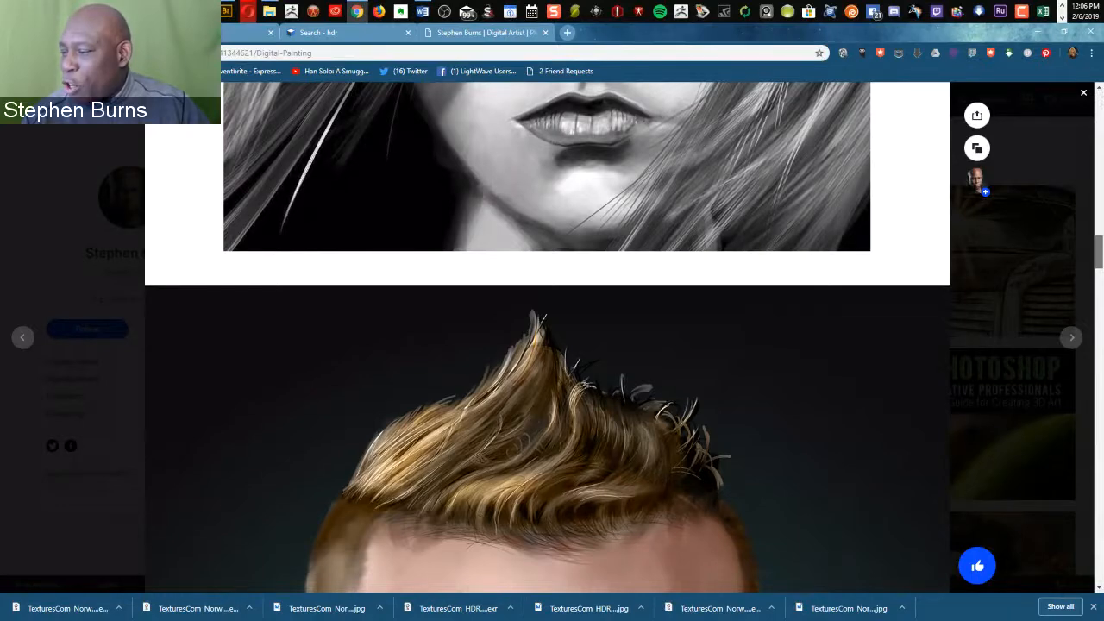
left_click_drag(1099, 252, 1099, 455)
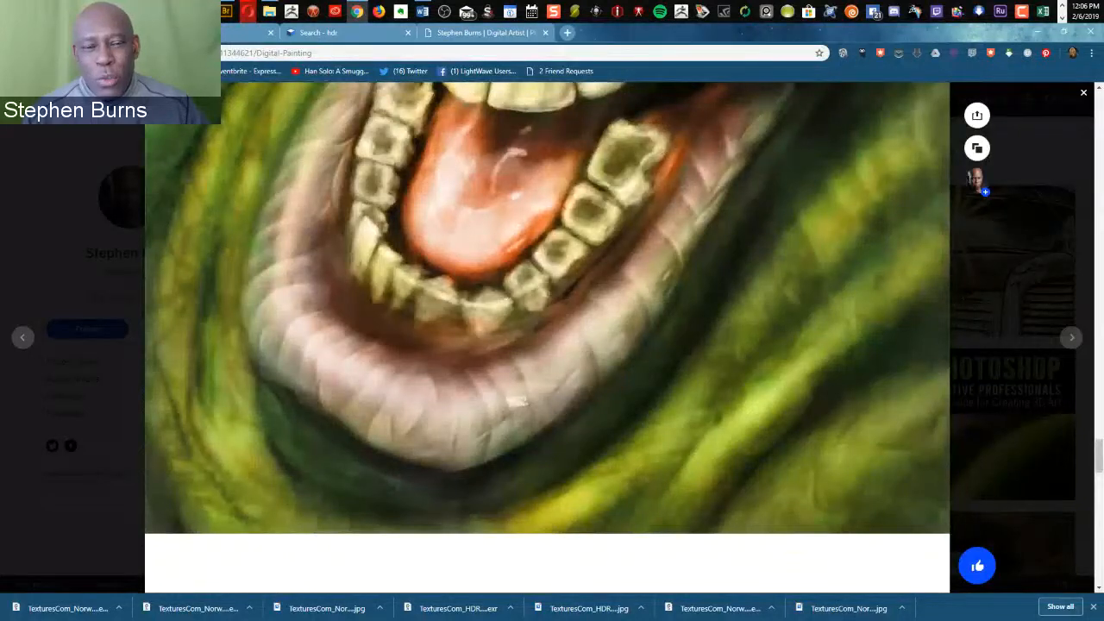
left_click(1083, 92)
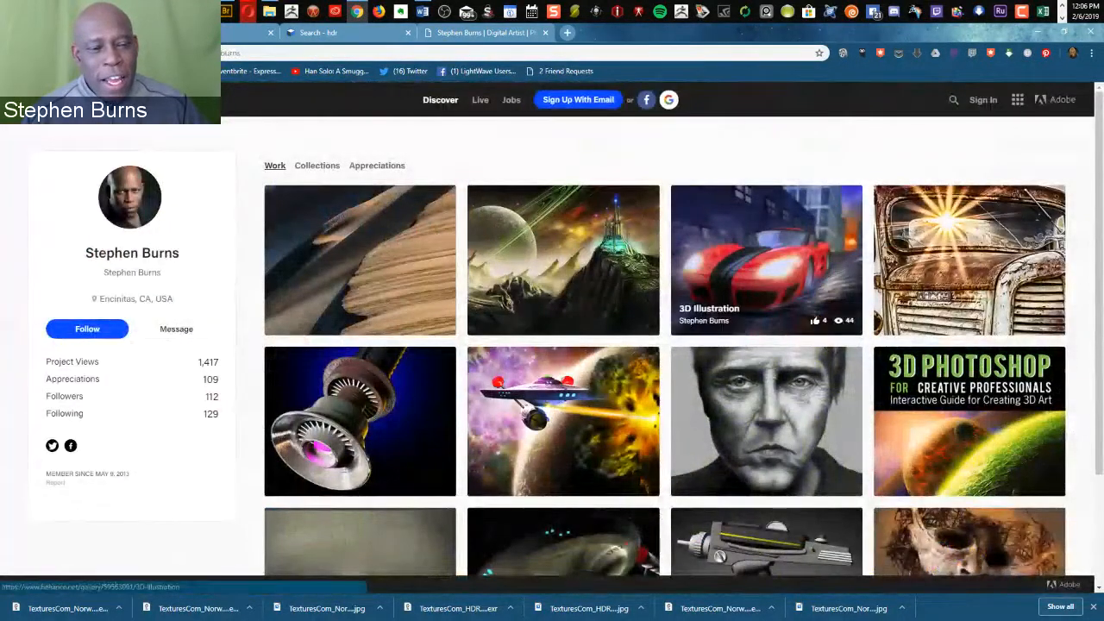
- View the 3D Illustration project's images at full size, starting with the vehicle with glowing headlights, and return to the portfolio
left_click(766, 258)
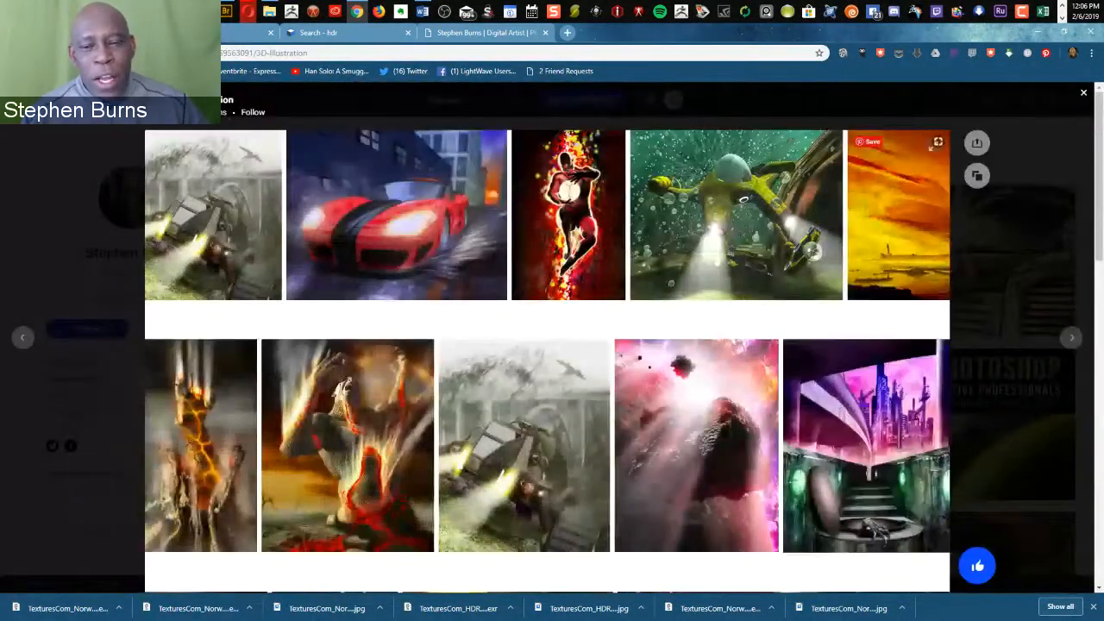
left_click(213, 215)
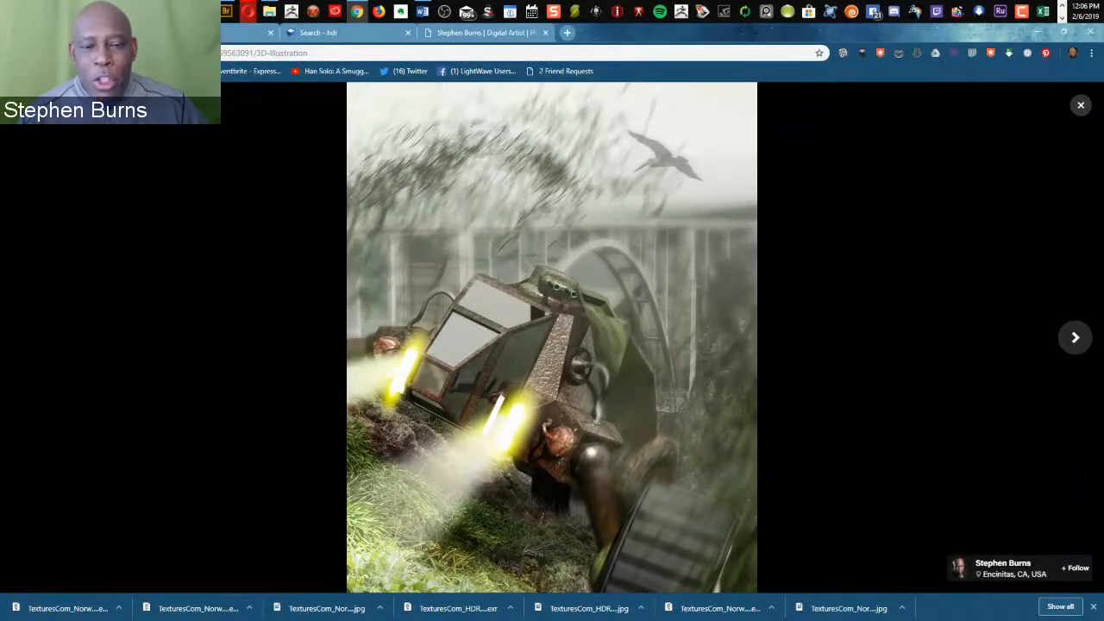
left_click(1074, 337)
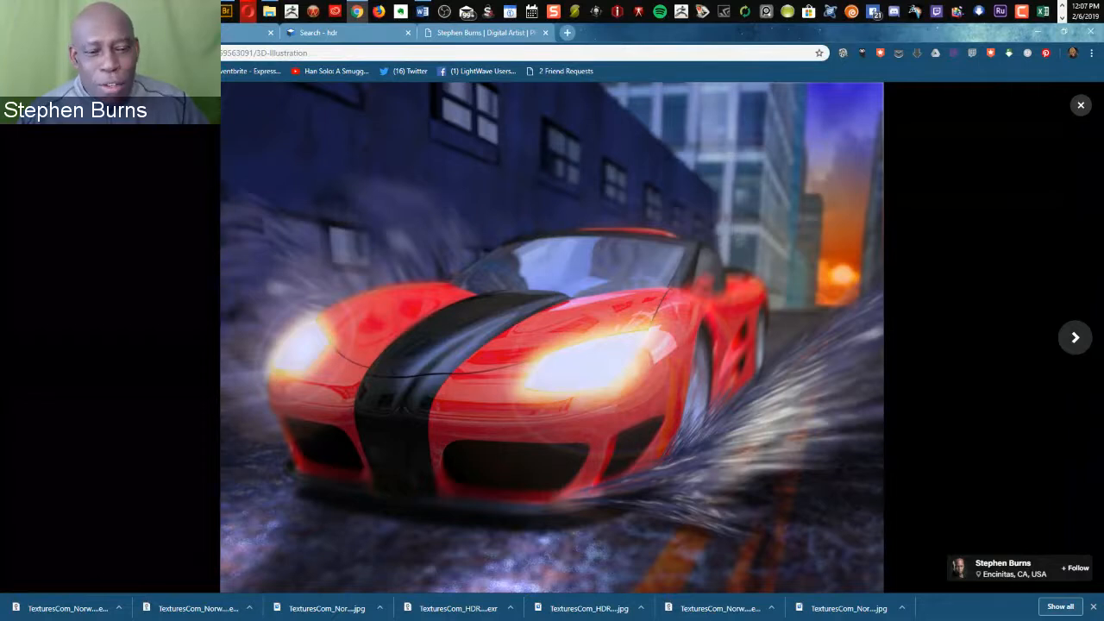
key("Right")
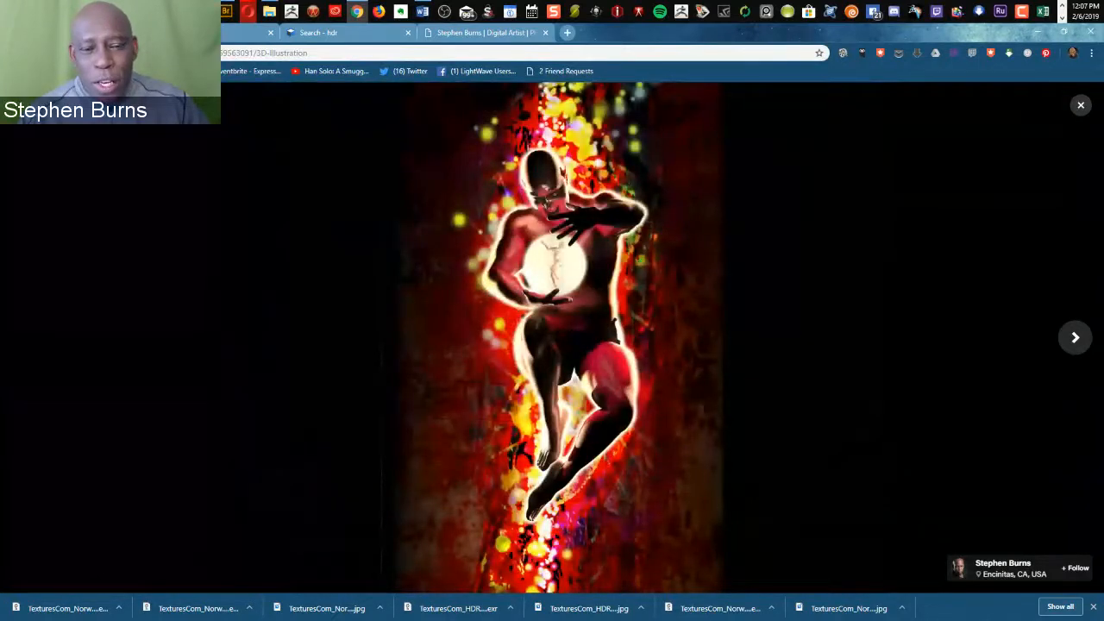
key("Right")
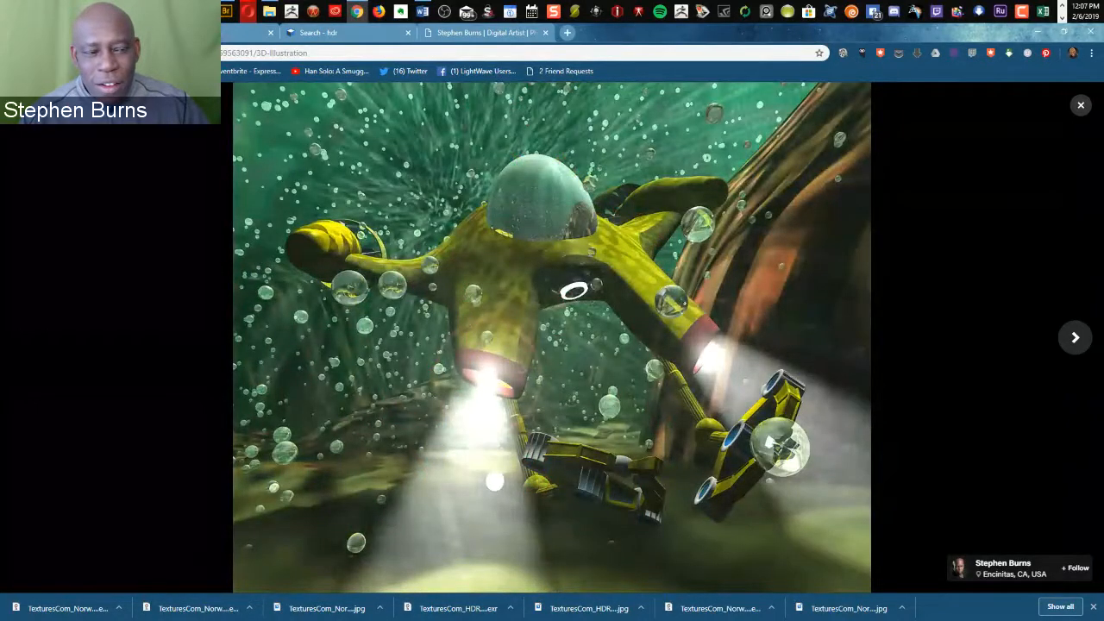
key("Right")
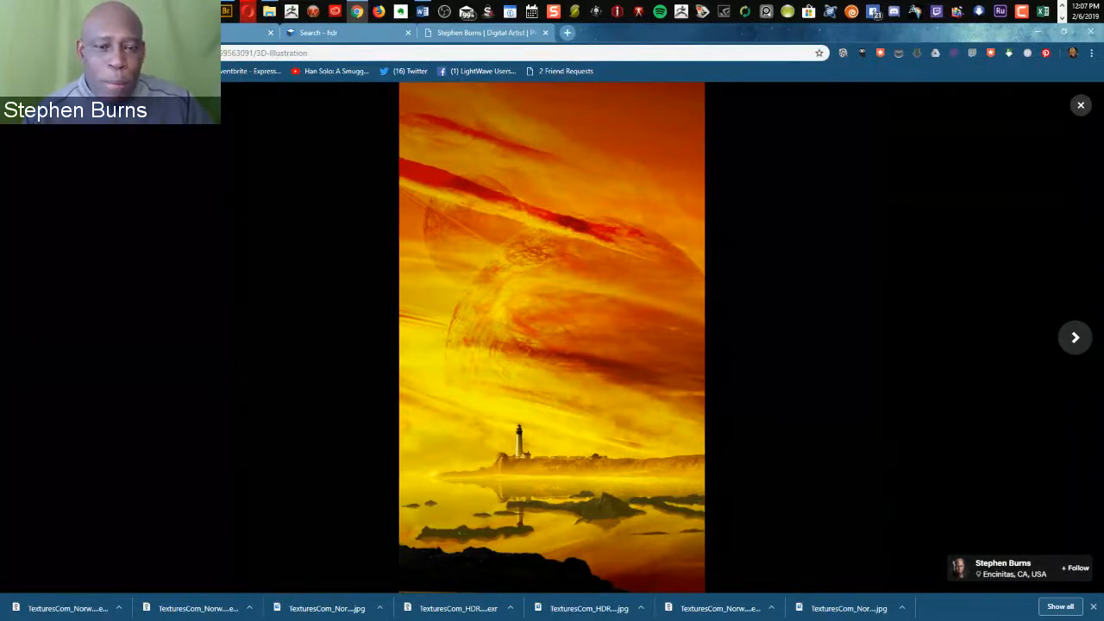
key("Right")
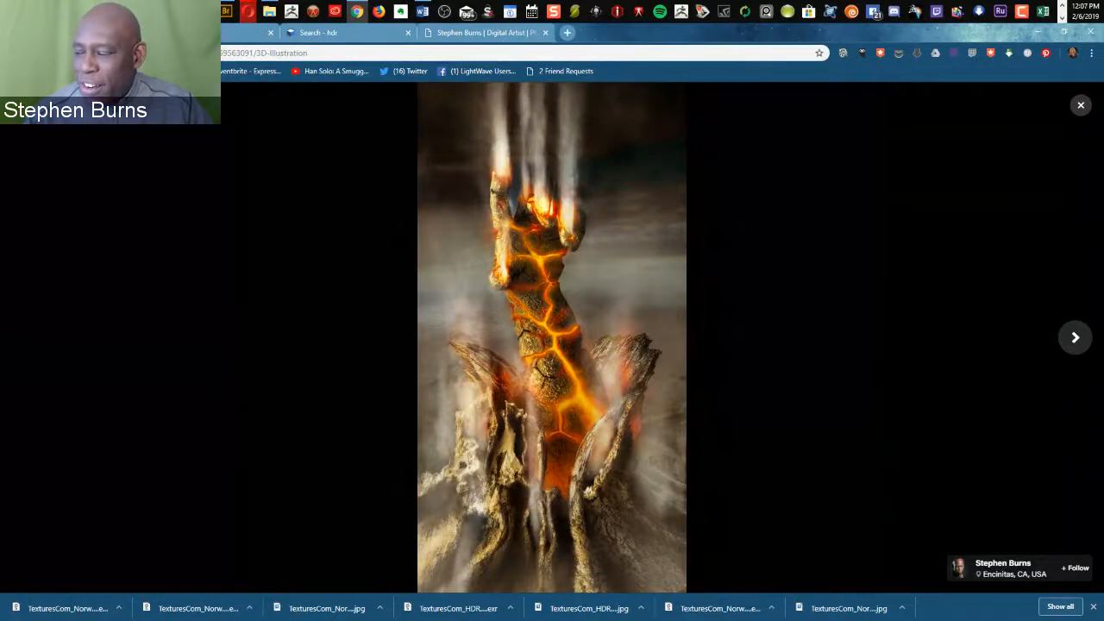
key("Right")
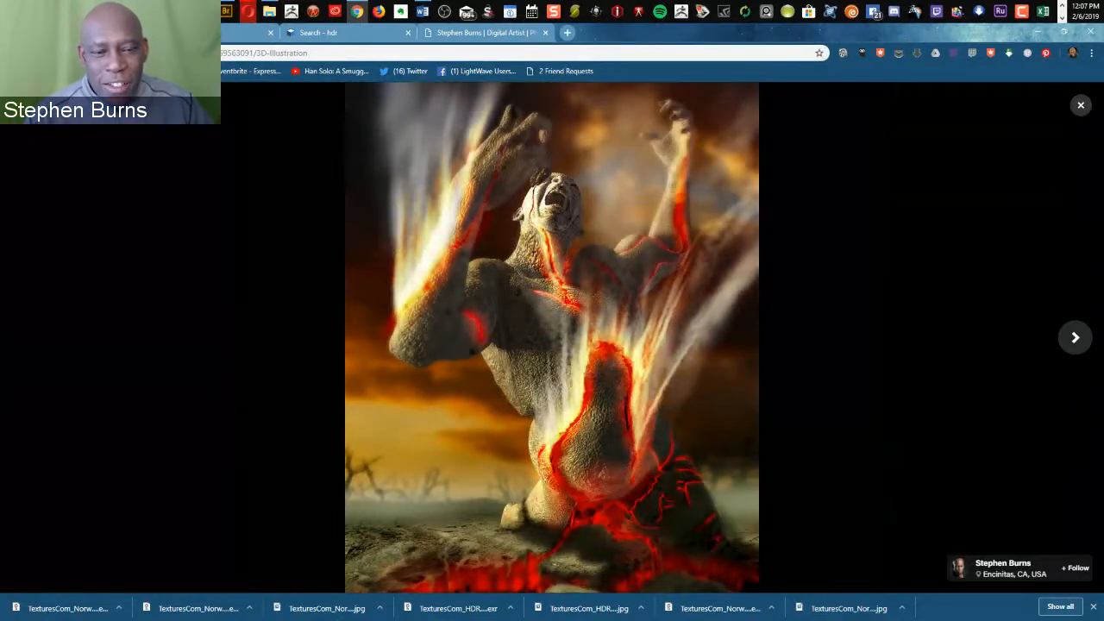
key("Right")
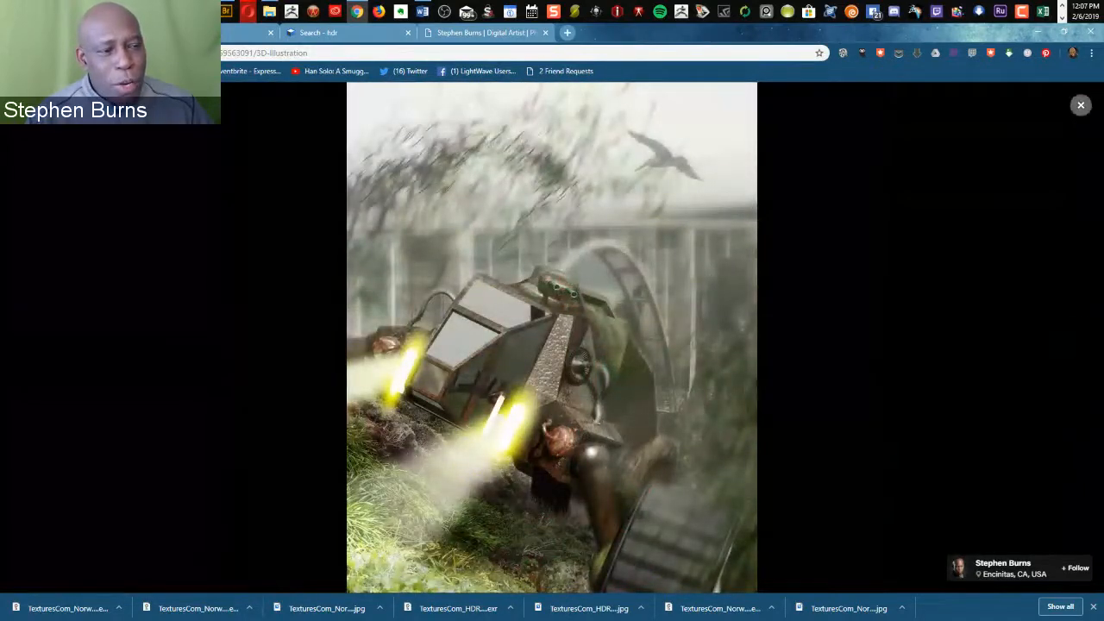
left_click(1081, 104)
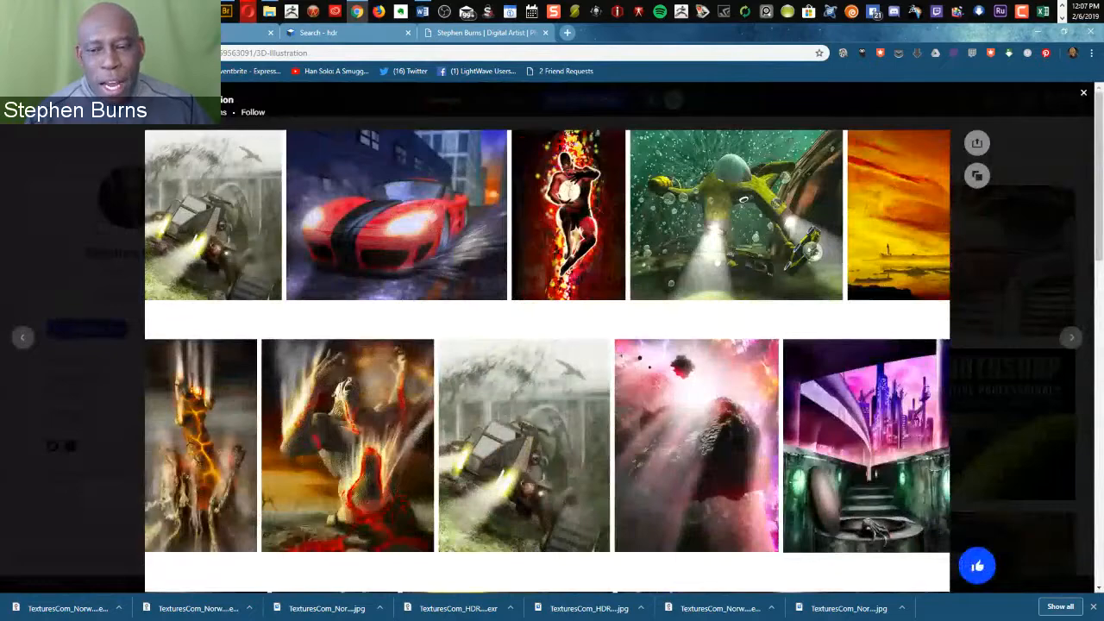
left_click(1083, 92)
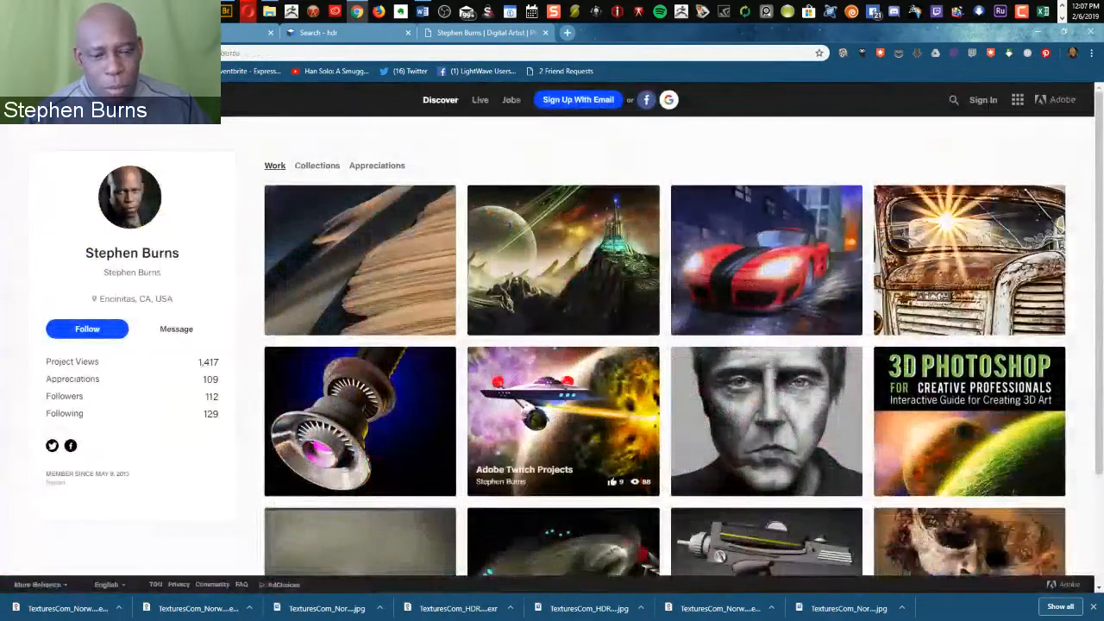
- Open the Adobe Twitch Projects project and view its first image, the burning lava-cracked hand, at full size
left_click(563, 421)
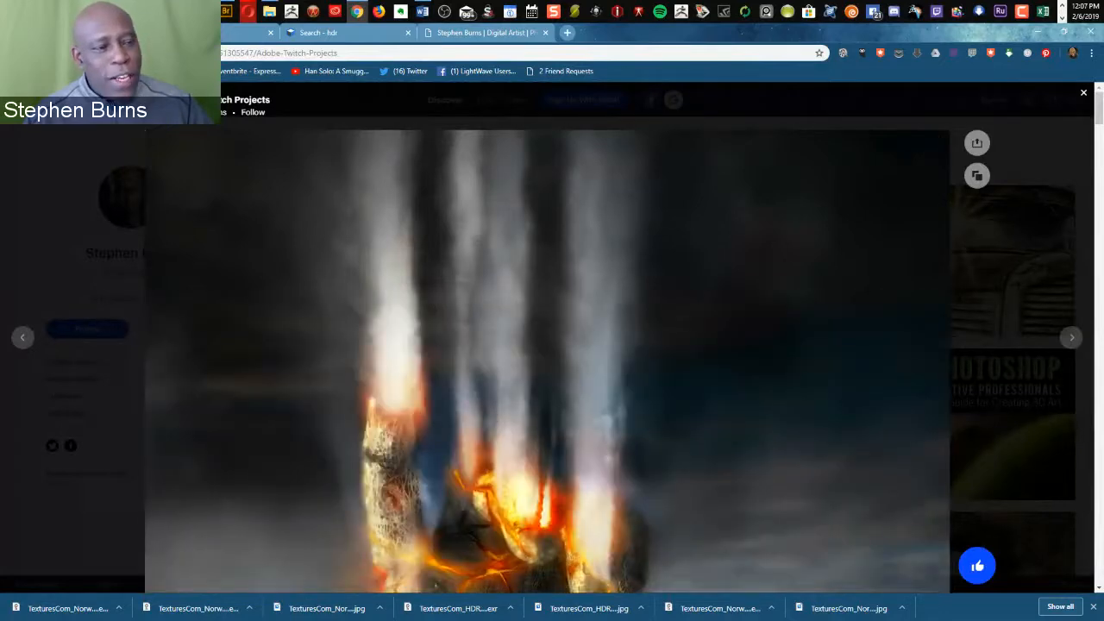
scroll(548, 336, "down", 5)
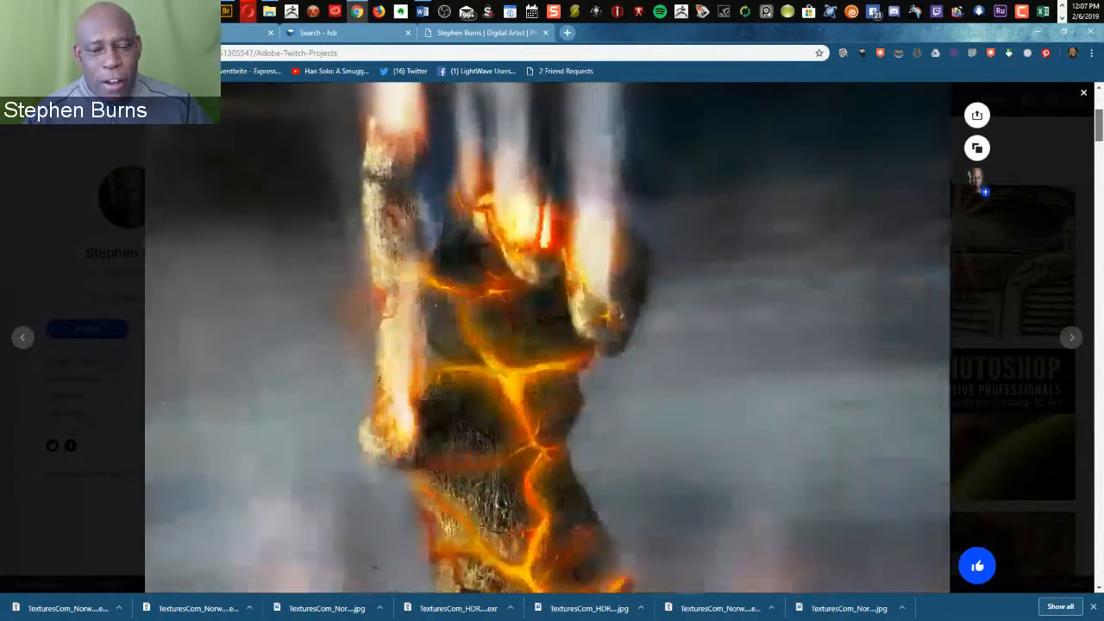
scroll(548, 337, "down", 3)
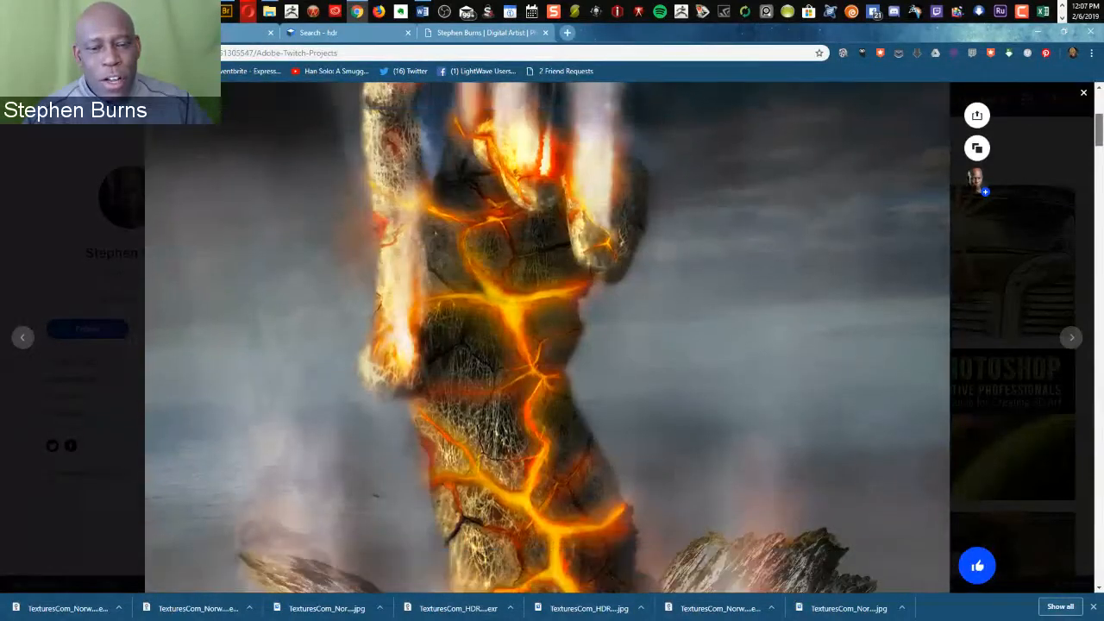
scroll(547, 336, "down", 5)
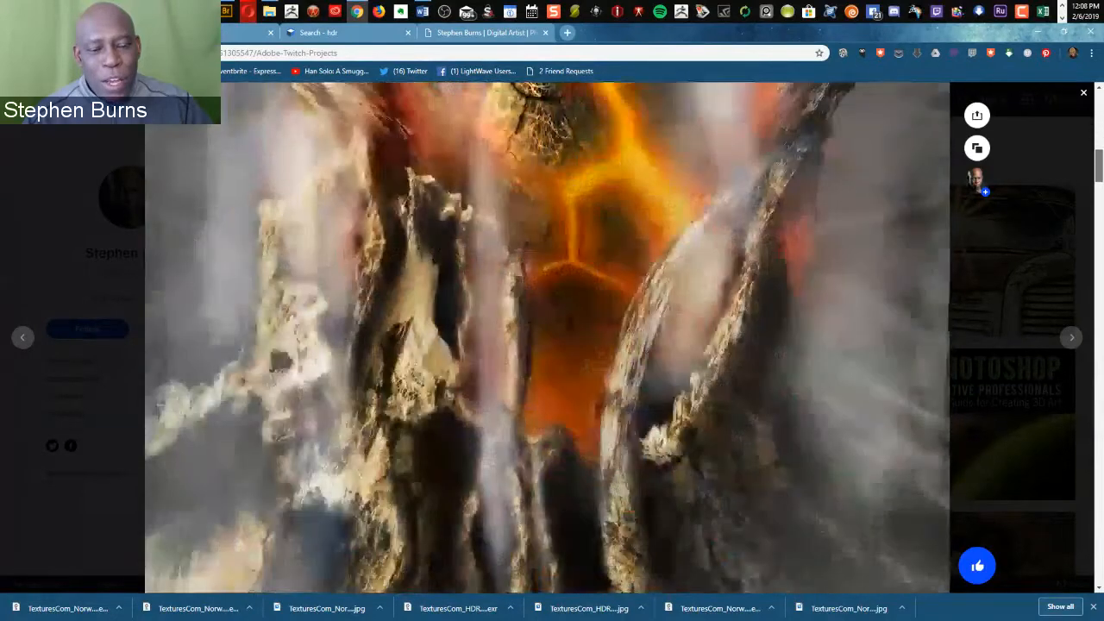
- View the project's artwork of a spacecraft flying past a skyscraper at sunset, from the cloudy sky to the waves
scroll(548, 336, "down", 6)
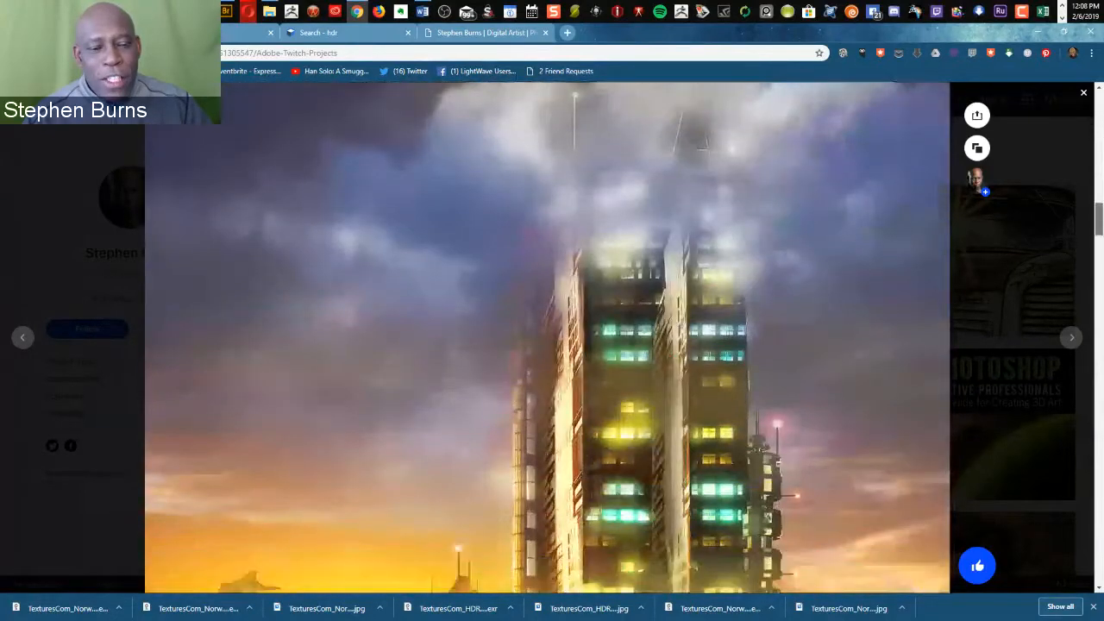
scroll(548, 337, "down", 4)
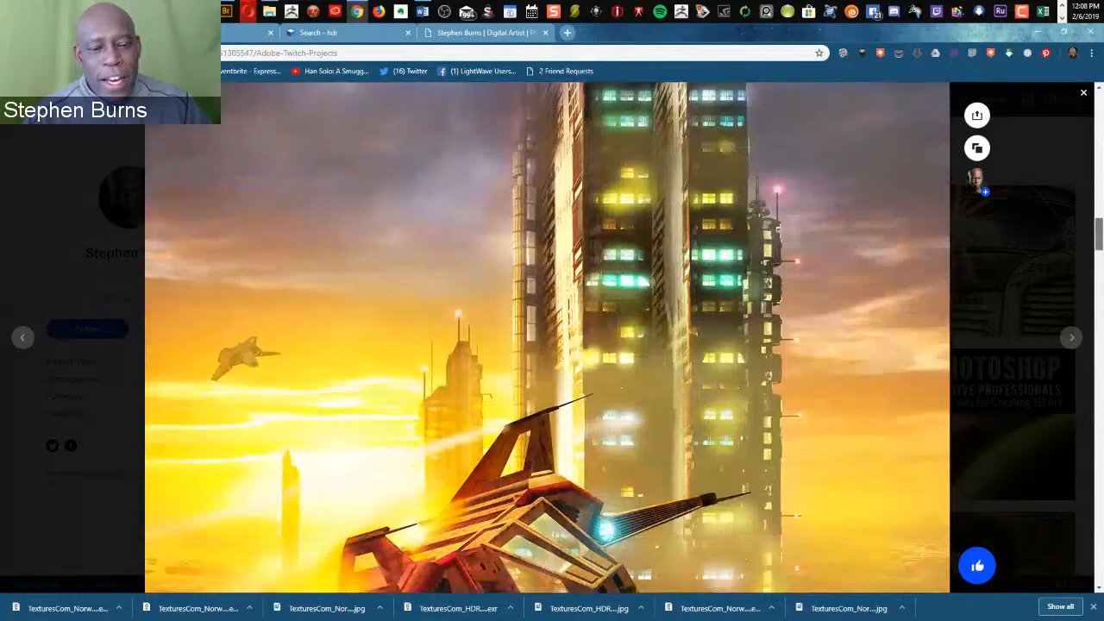
scroll(547, 337, "down", 3)
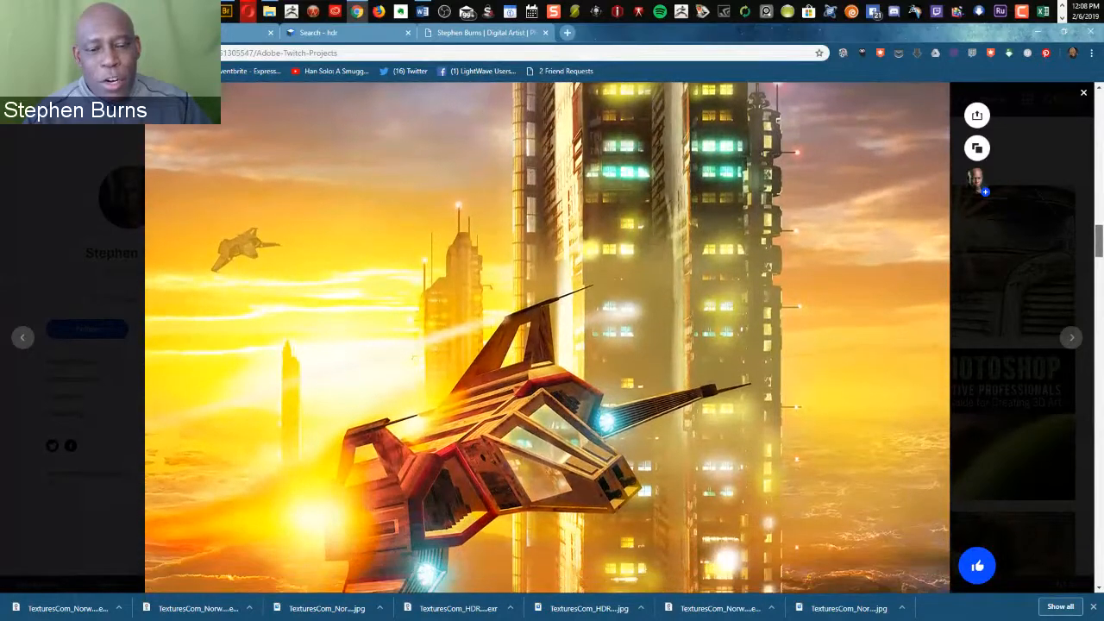
scroll(547, 337, "down", 3)
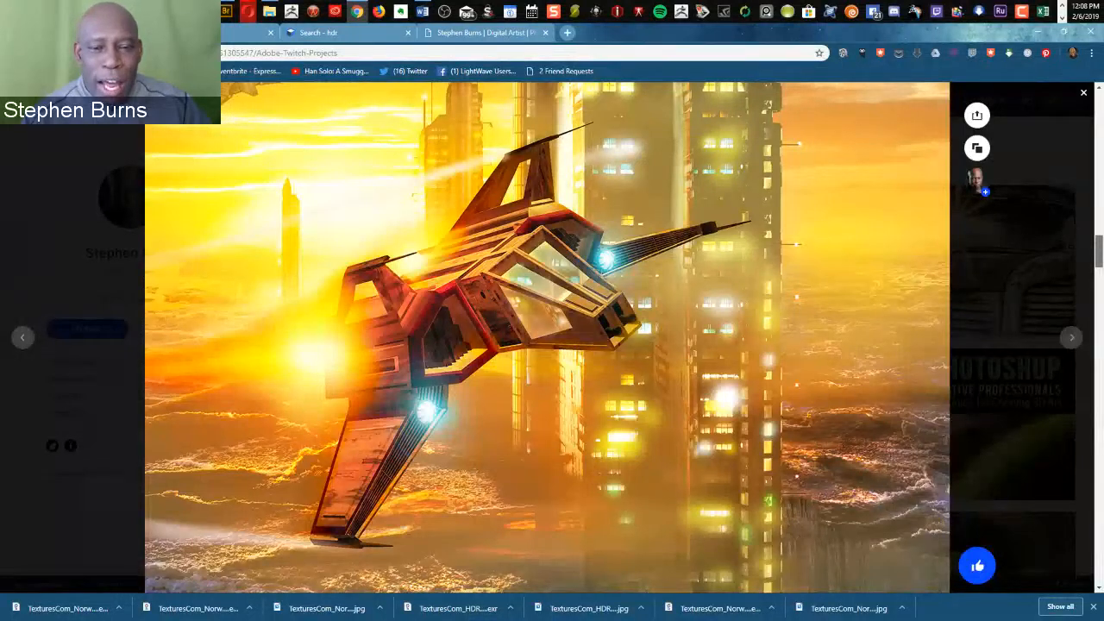
scroll(549, 337, "down", 1)
scroll(549, 337, "down", 1)
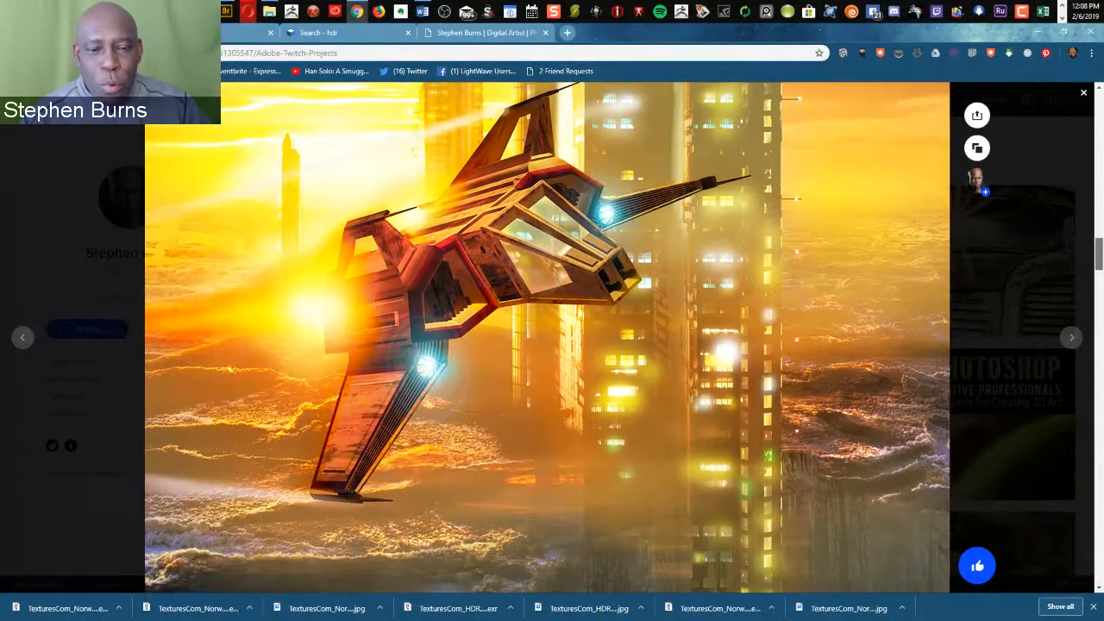
scroll(549, 337, "down", 3)
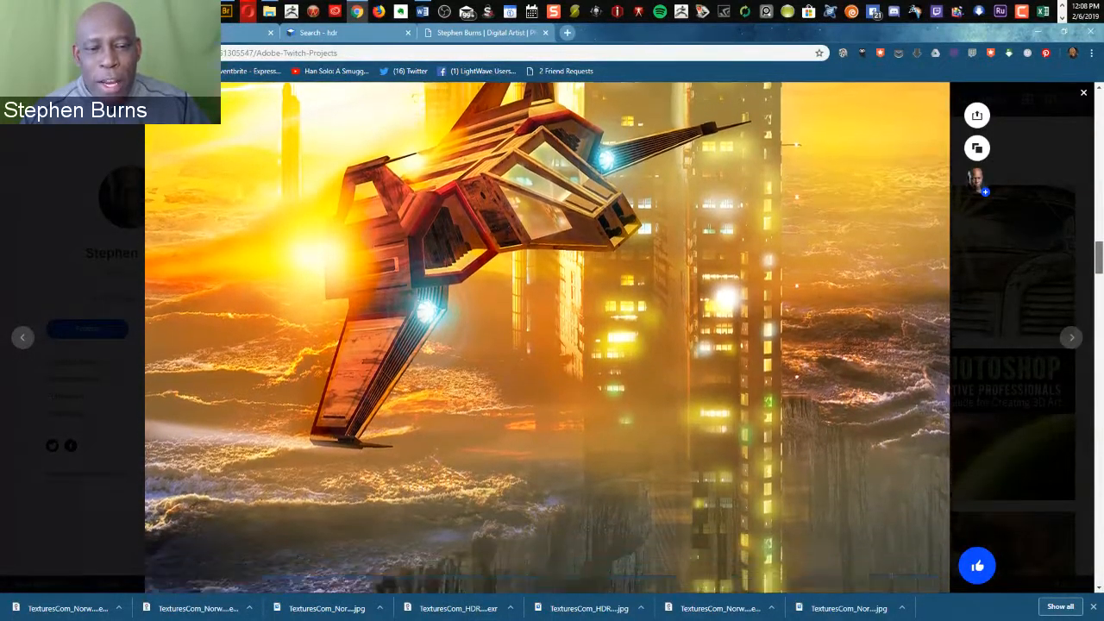
- View the artwork of the vine-covered figure with a raised fist, from its head to the rocky ground
scroll(549, 337, "down", 15)
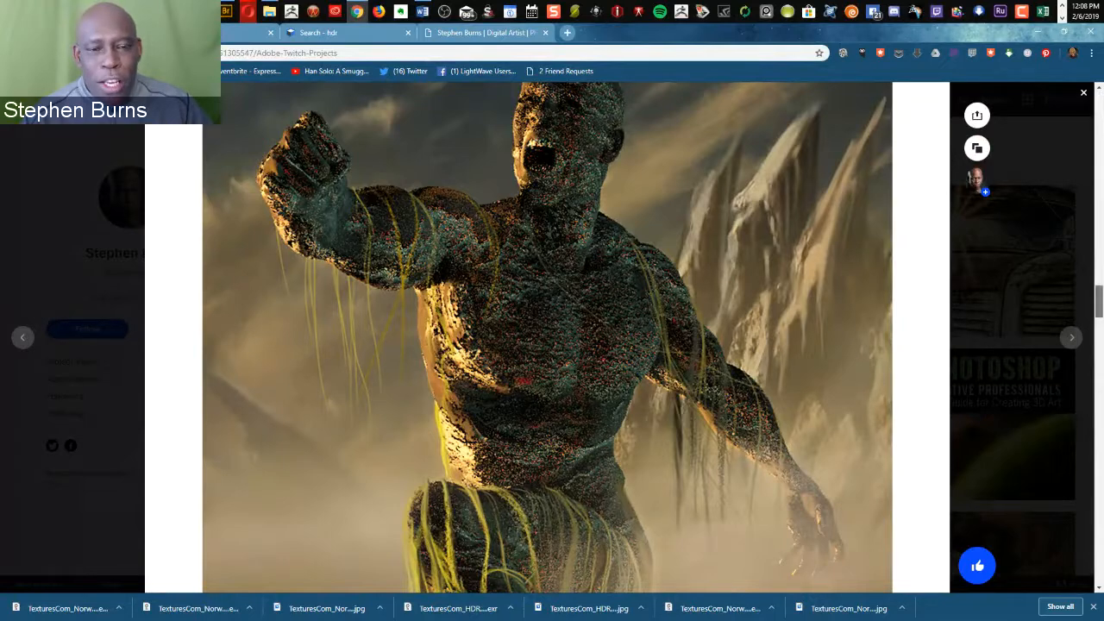
scroll(546, 337, "down", 3)
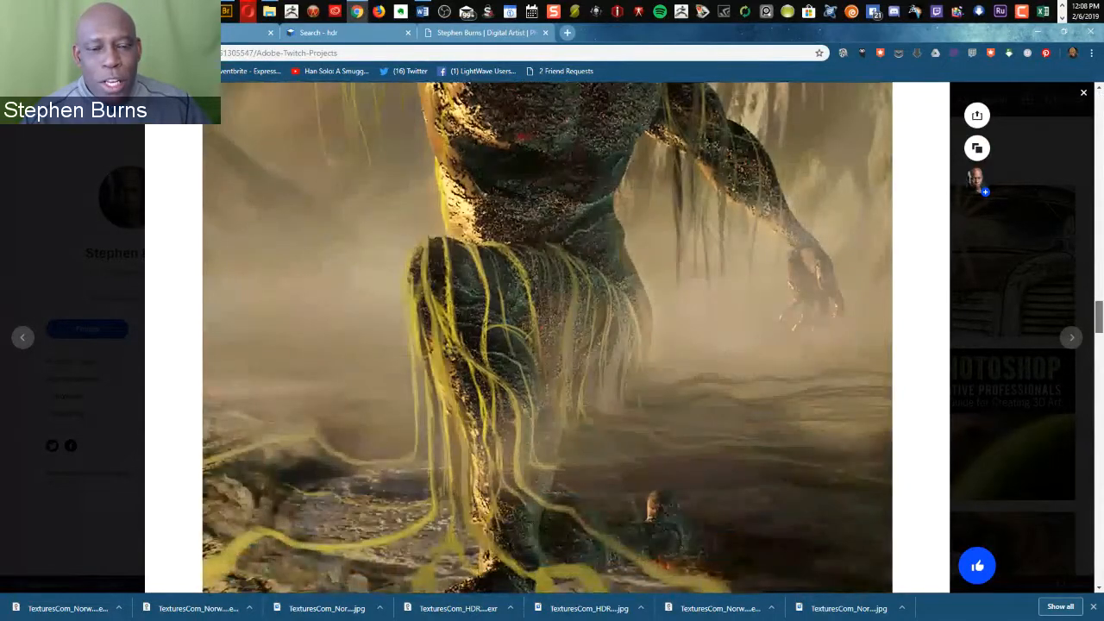
scroll(547, 336, "down", 4)
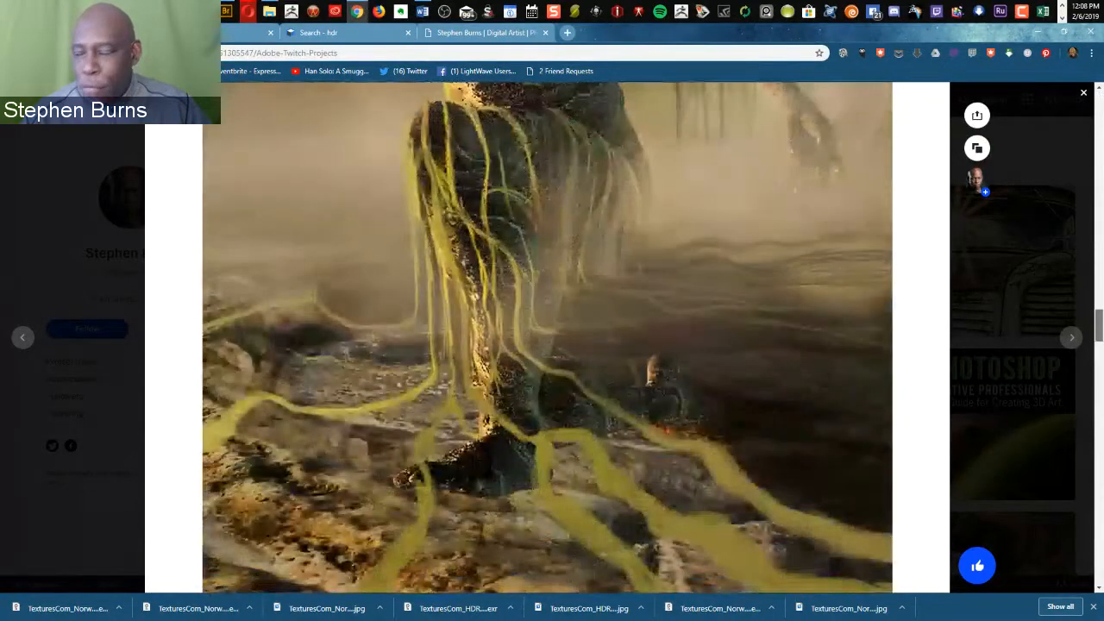
scroll(547, 336, "down", 2)
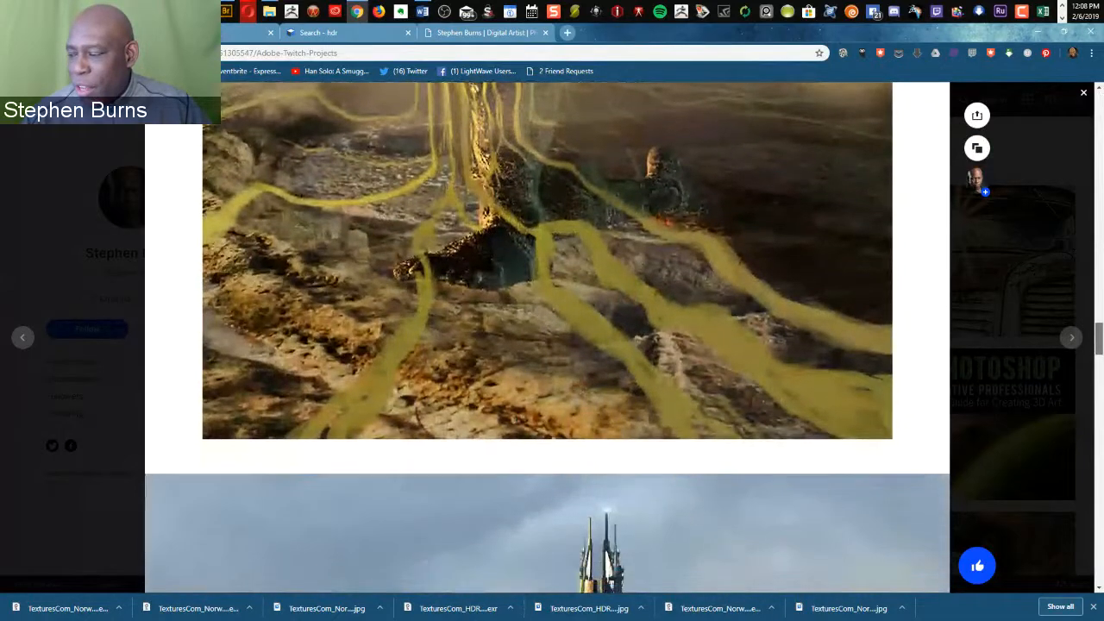
- Examine the futuristic tower landscape from the sky and waterfall cliffs to the mossy foreground and water reflection
scroll(546, 337, "down", 1)
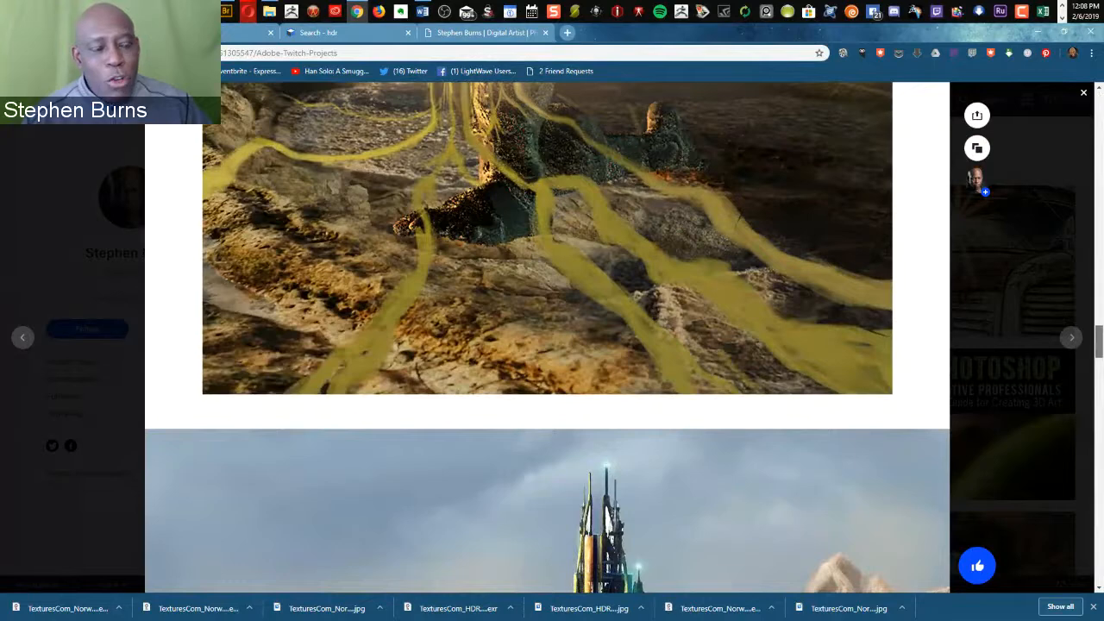
scroll(547, 336, "down", 1)
scroll(547, 337, "down", 3)
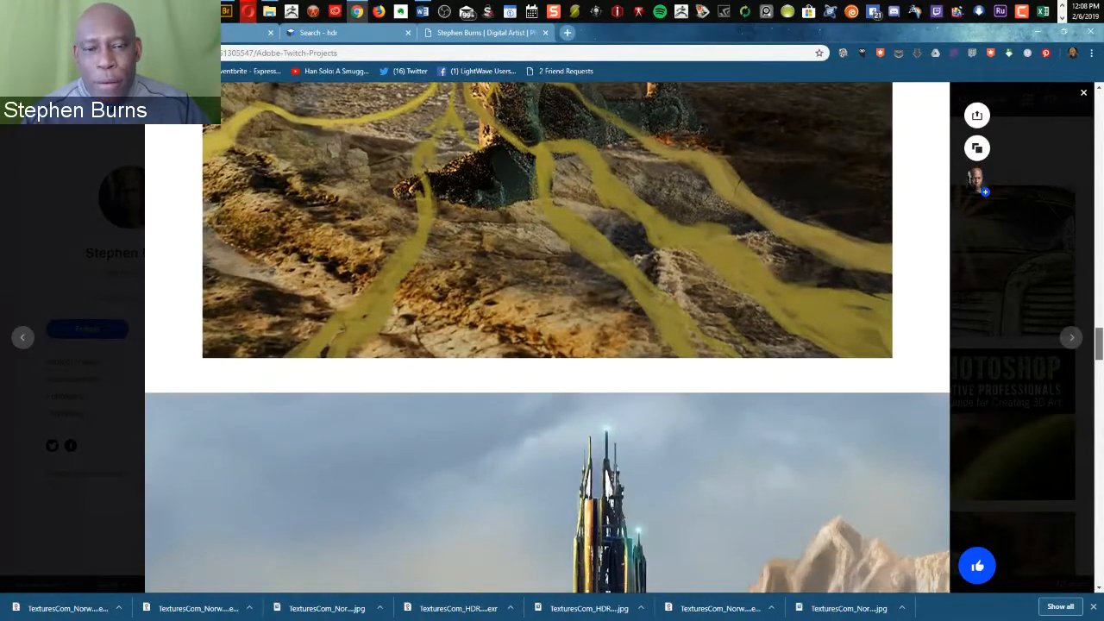
scroll(546, 336, "down", 4)
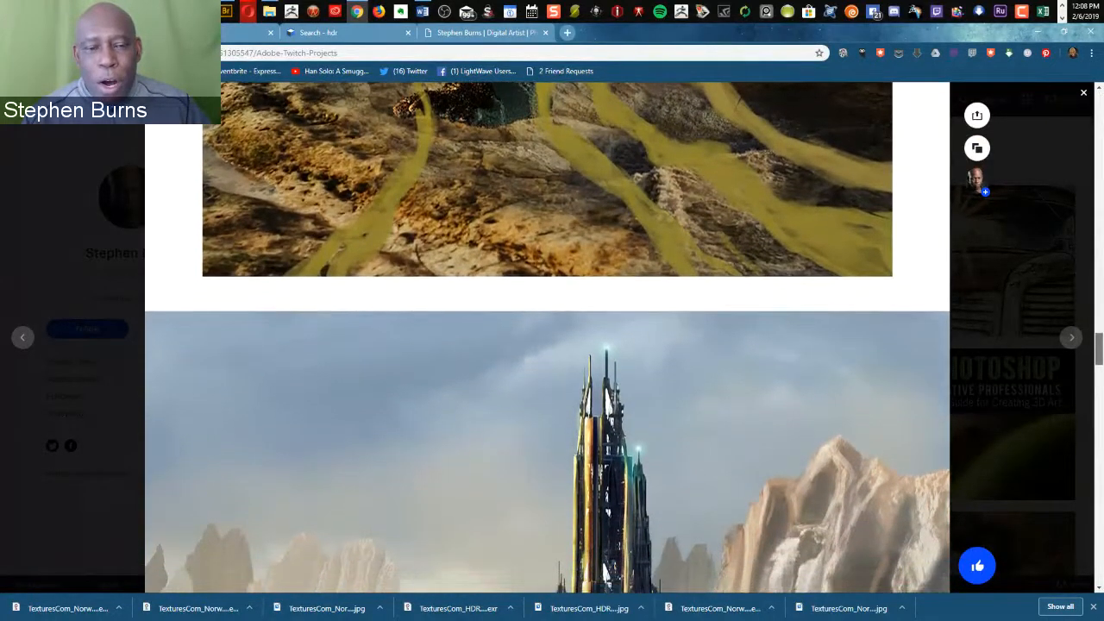
scroll(546, 337, "down", 5)
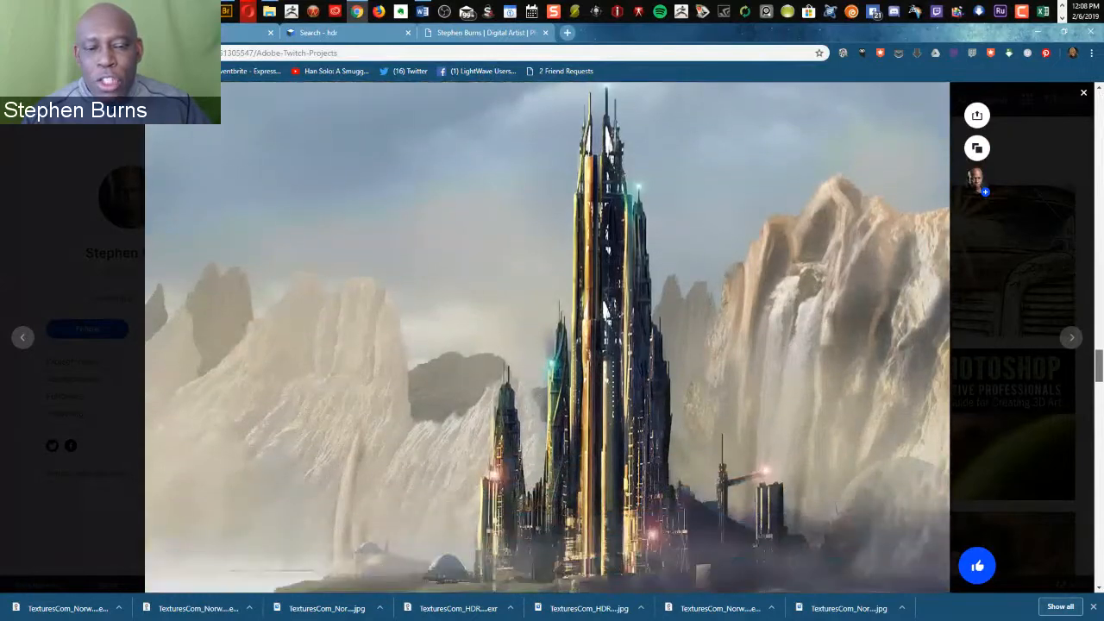
scroll(547, 337, "down", 1)
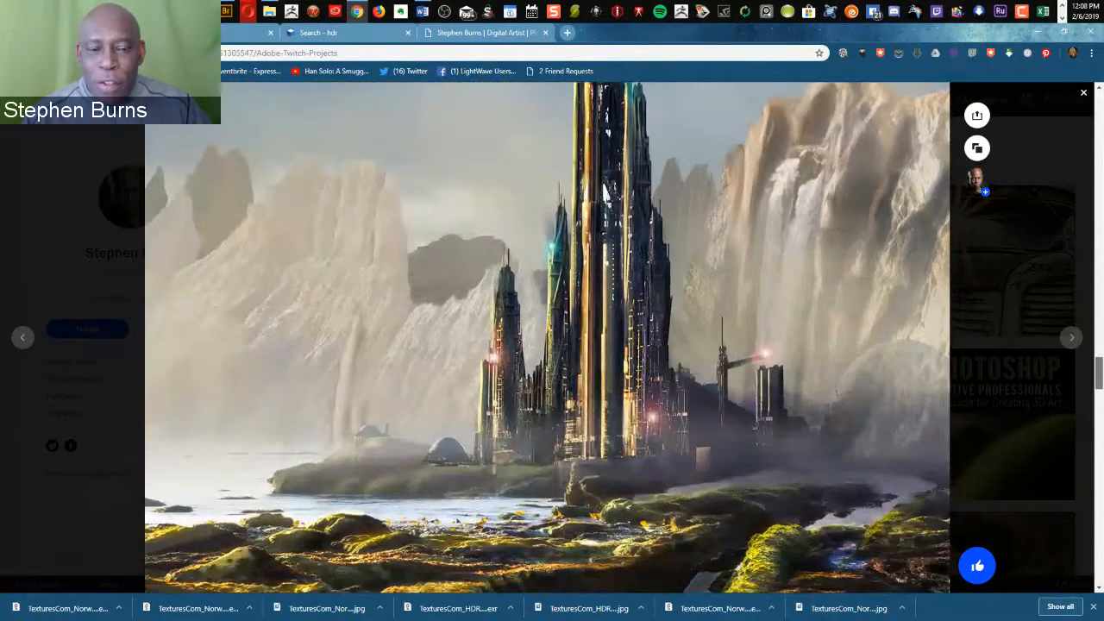
scroll(547, 337, "up", 1)
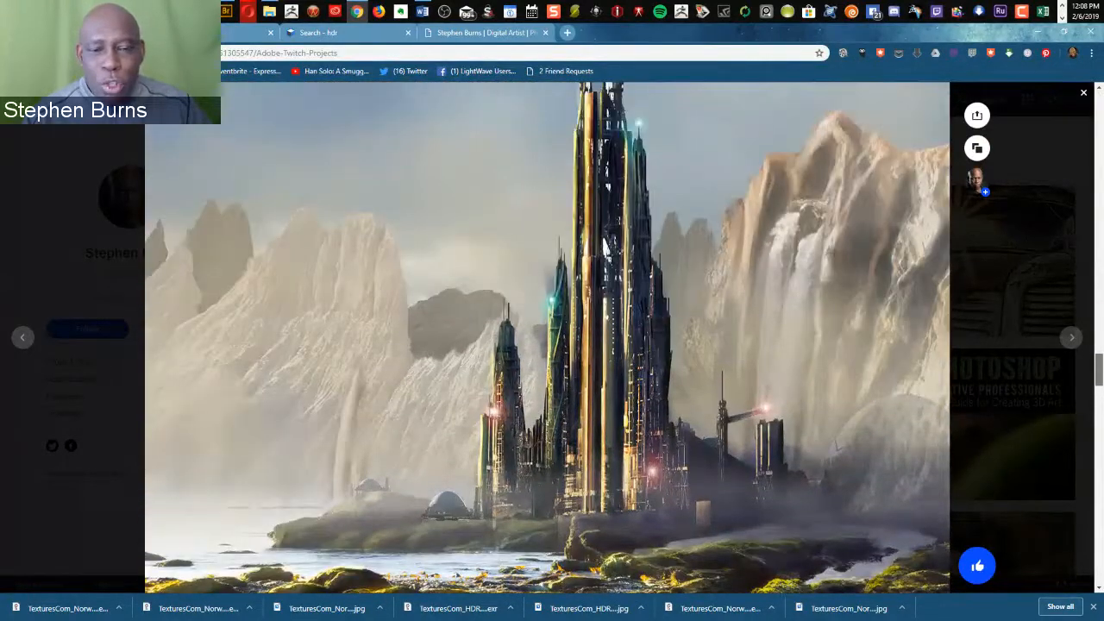
scroll(547, 336, "down", 2)
scroll(547, 336, "down", 2)
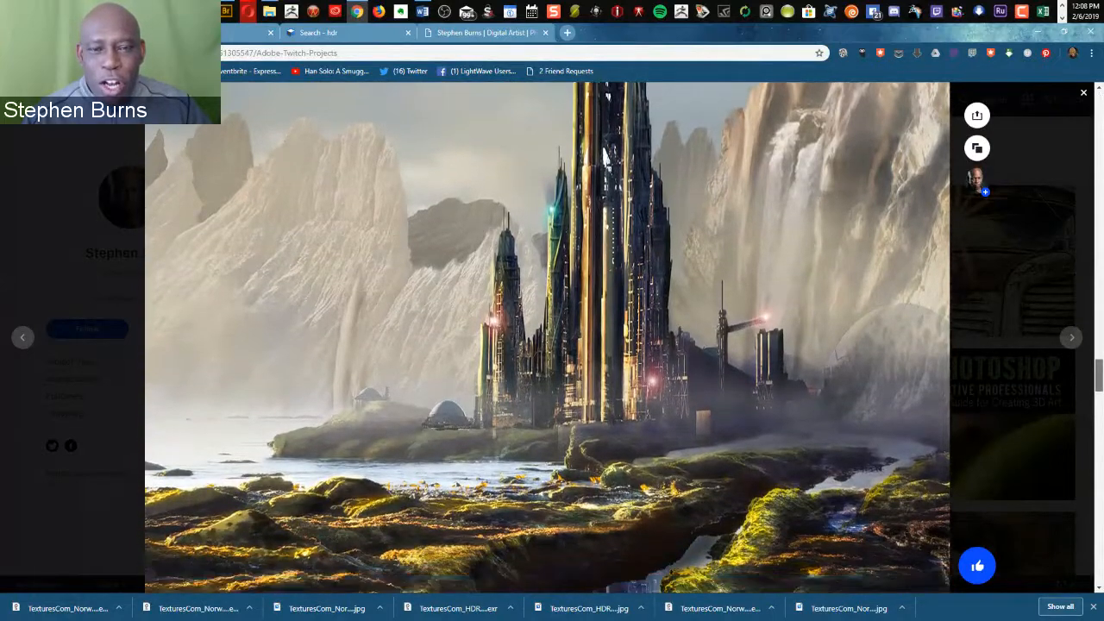
scroll(546, 337, "down", 1)
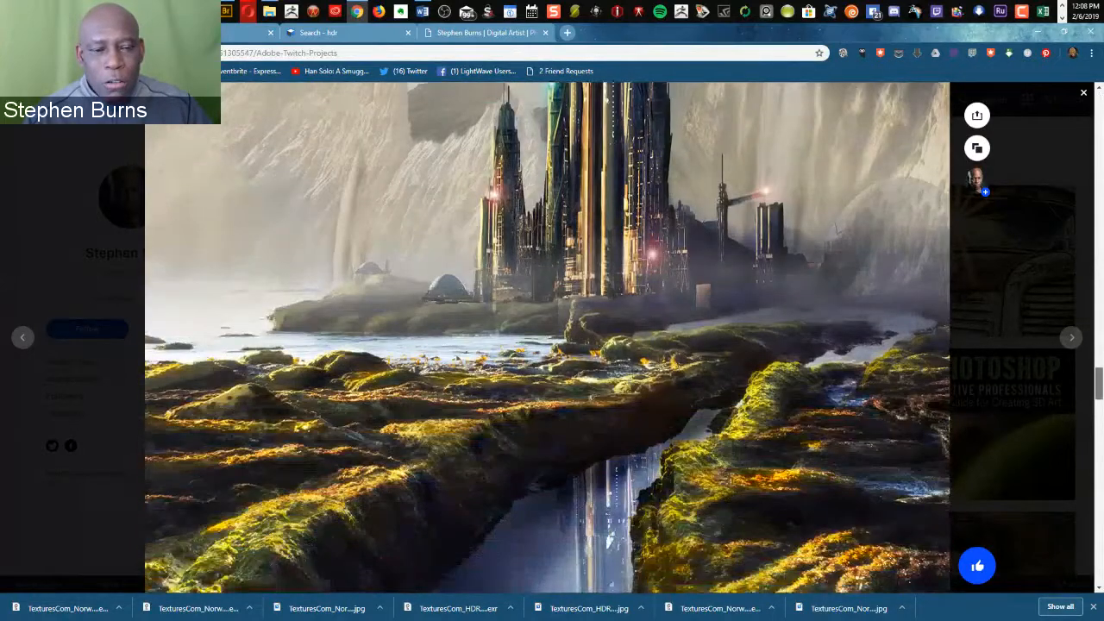
scroll(547, 336, "up", 3)
scroll(546, 336, "down", 1)
scroll(547, 336, "down", 2)
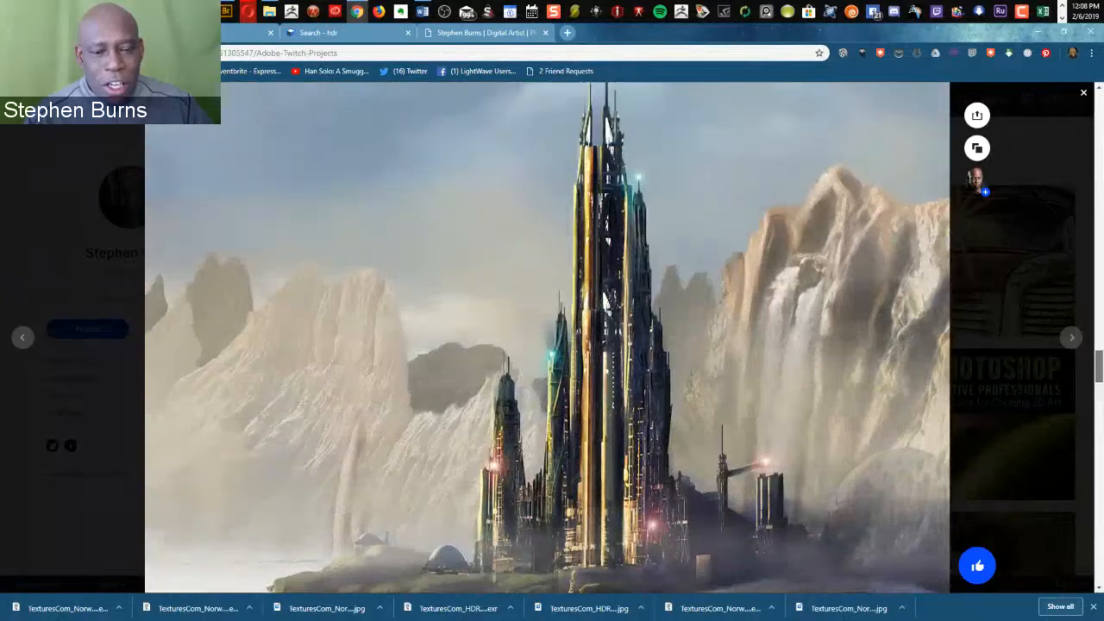
scroll(547, 336, "down", 3)
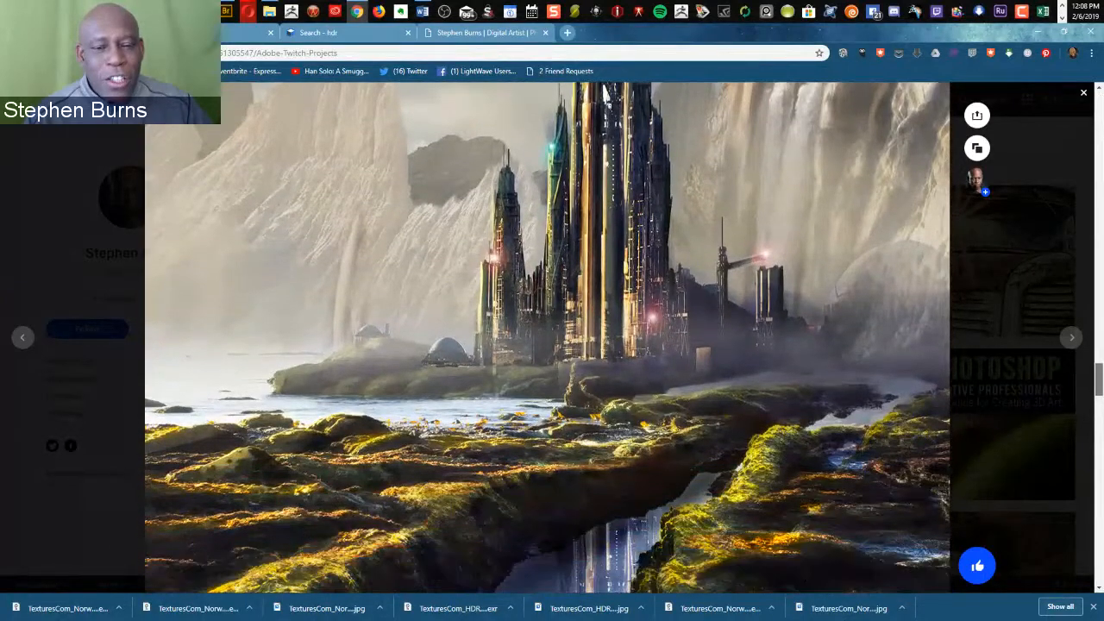
scroll(547, 336, "down", 5)
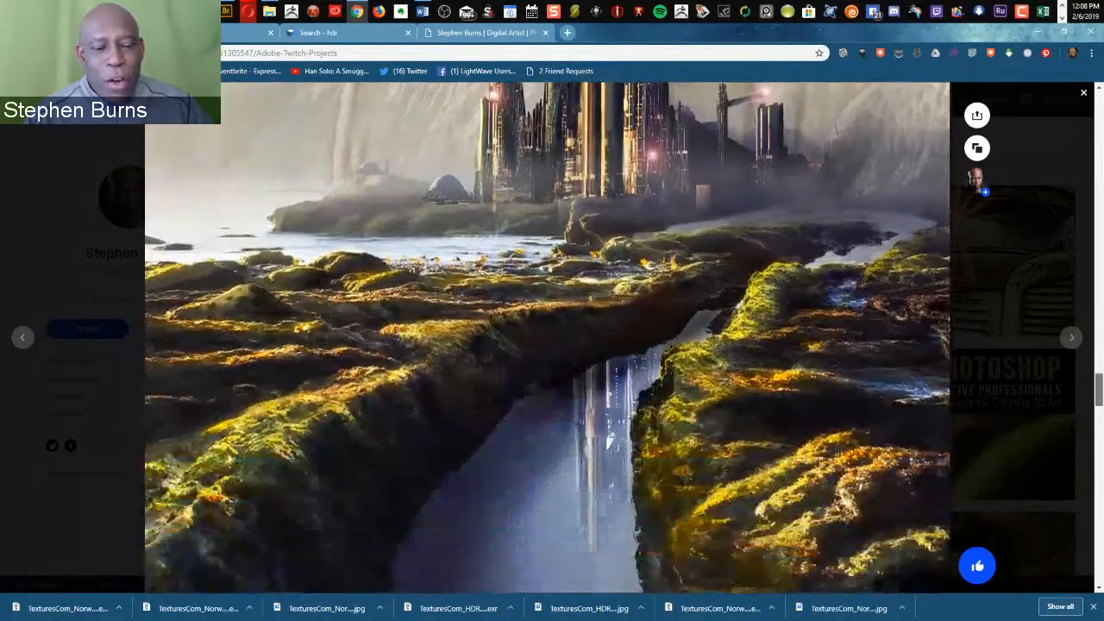
scroll(547, 336, "down", 10)
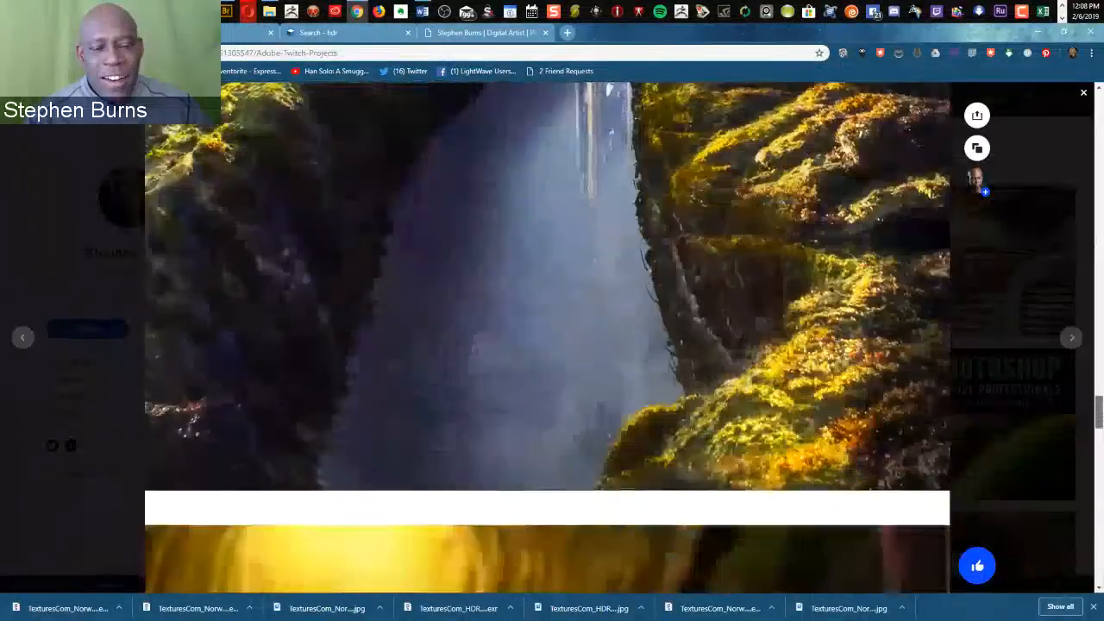
- View the glowing figure with red eyes and the ringed-planet landscape with the cliff-top castle
scroll(547, 336, "down", 1)
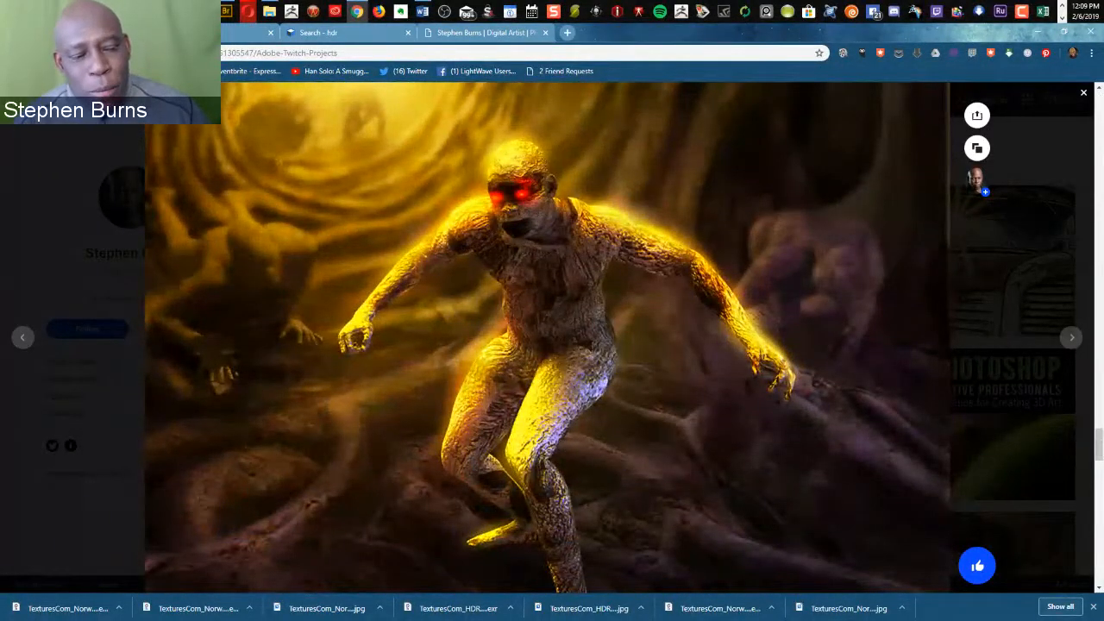
scroll(546, 336, "down", 4)
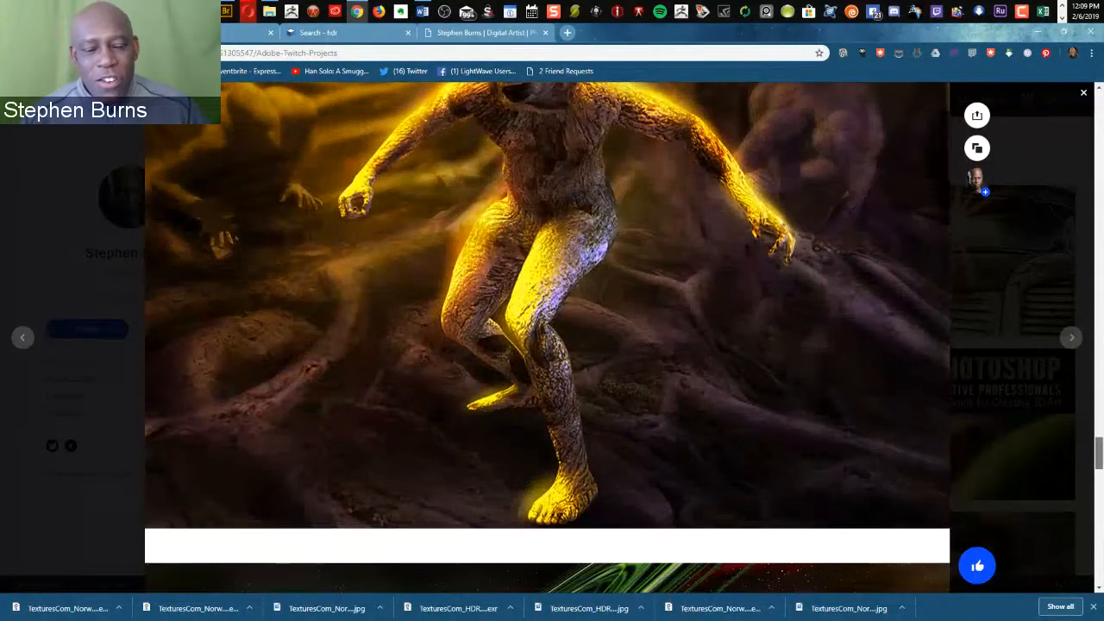
scroll(547, 337, "down", 3)
scroll(547, 337, "down", 4)
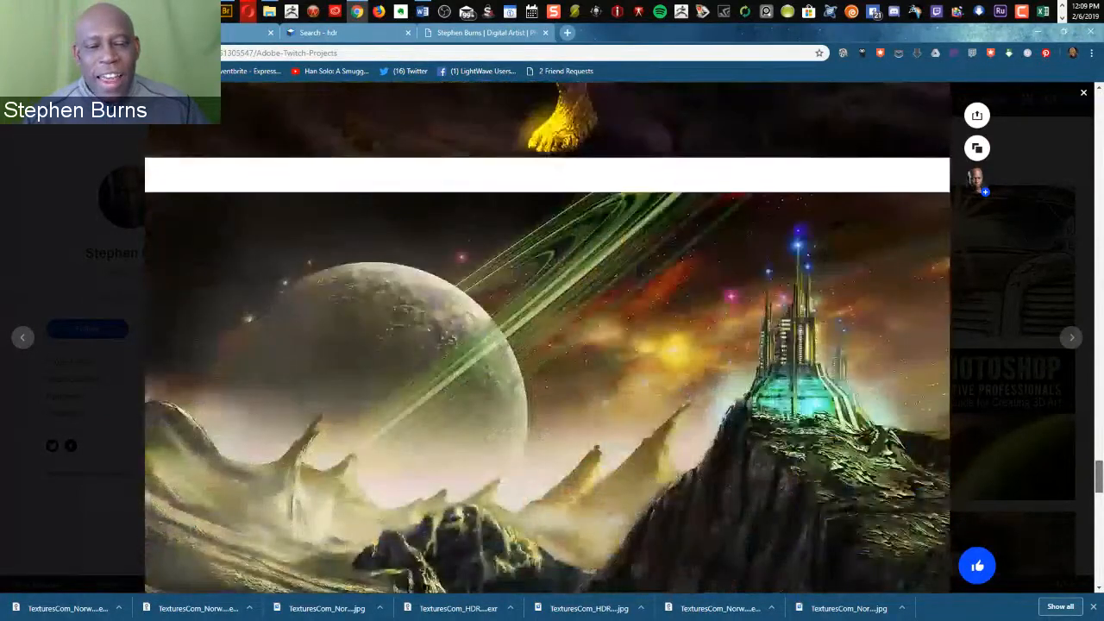
scroll(547, 336, "down", 1)
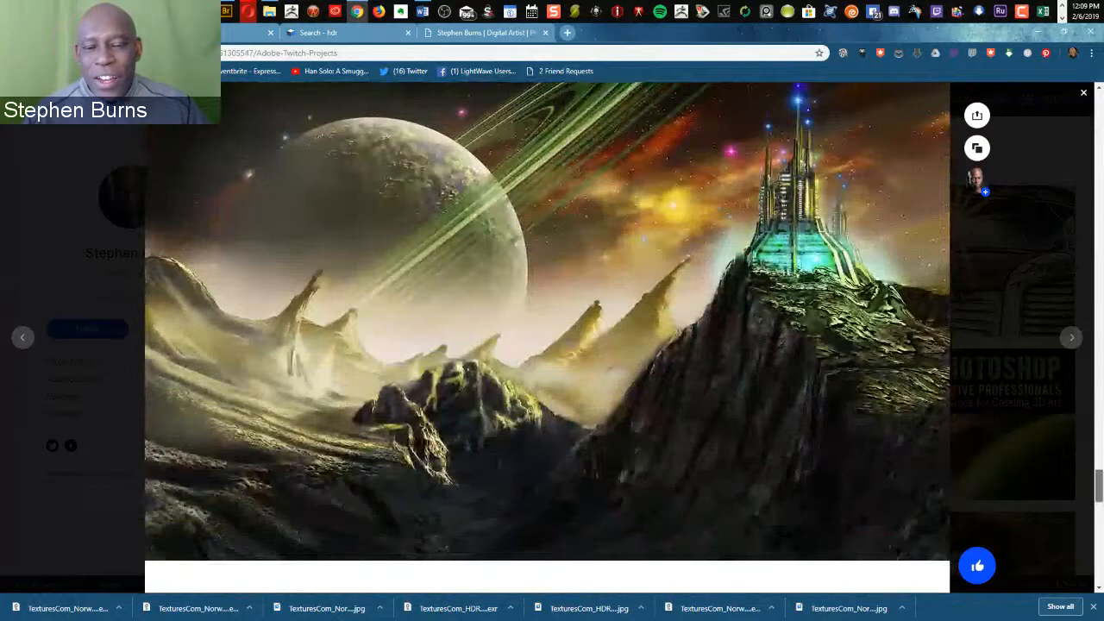
scroll(547, 336, "up", 1)
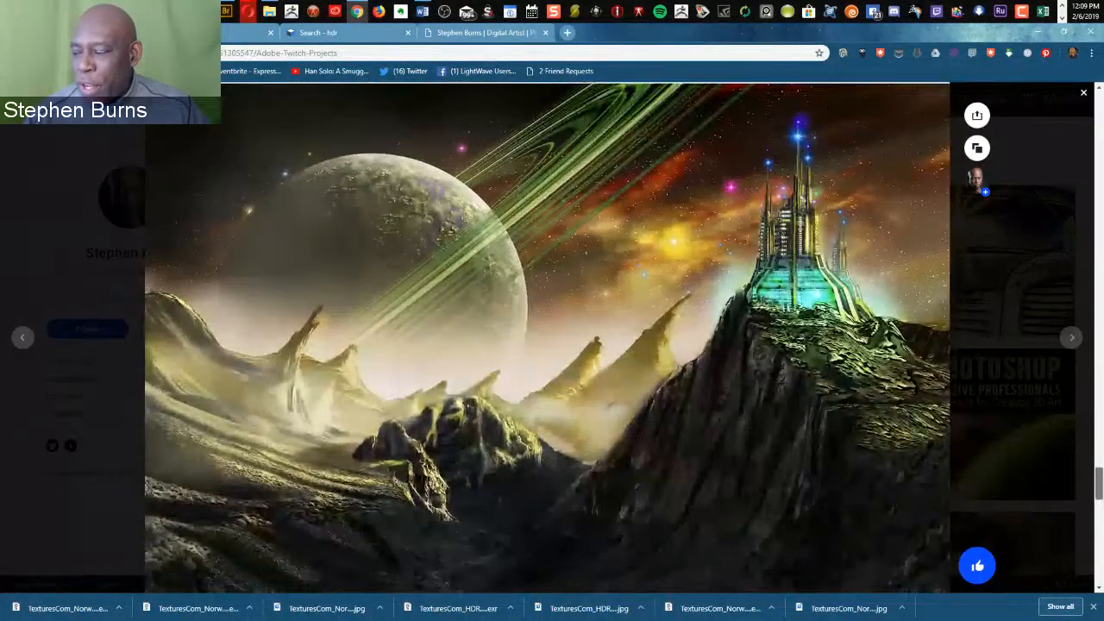
scroll(546, 336, "down", 1)
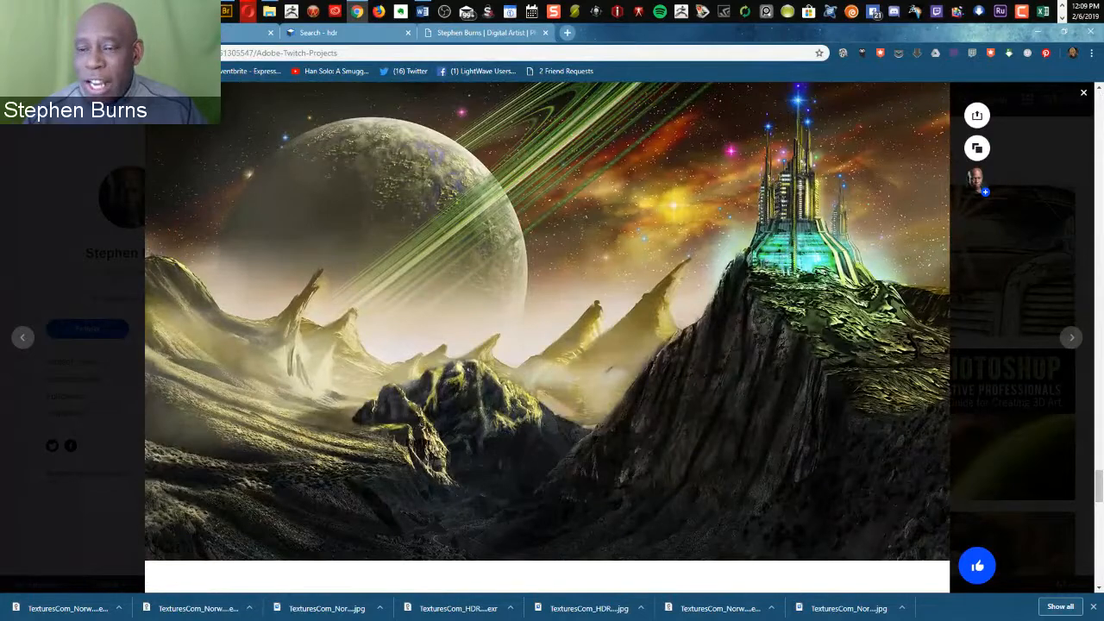
- Close the Adobe Twitch Projects project and look over the project thumbnails in the portfolio
left_click(1083, 93)
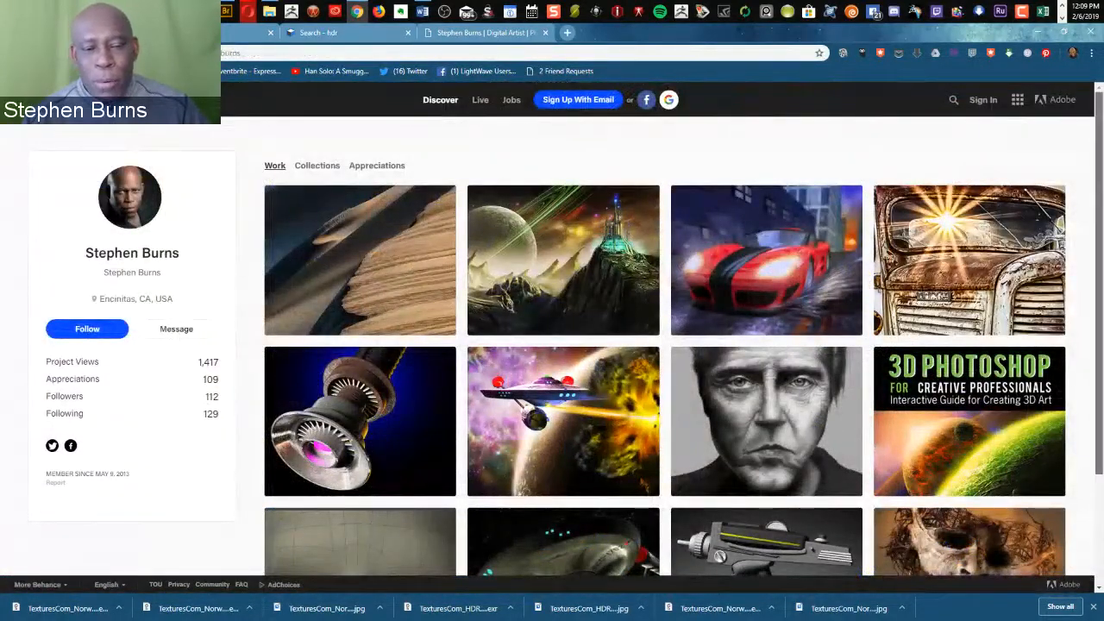
scroll(664, 345, "down", 1)
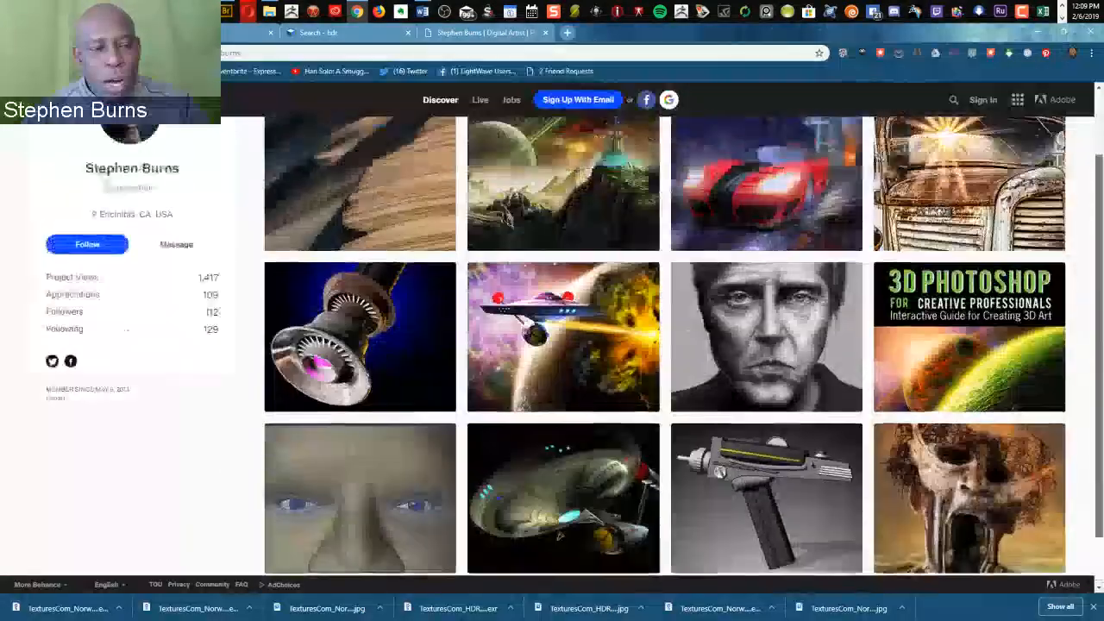
left_click_drag(1099, 250, 1099, 226)
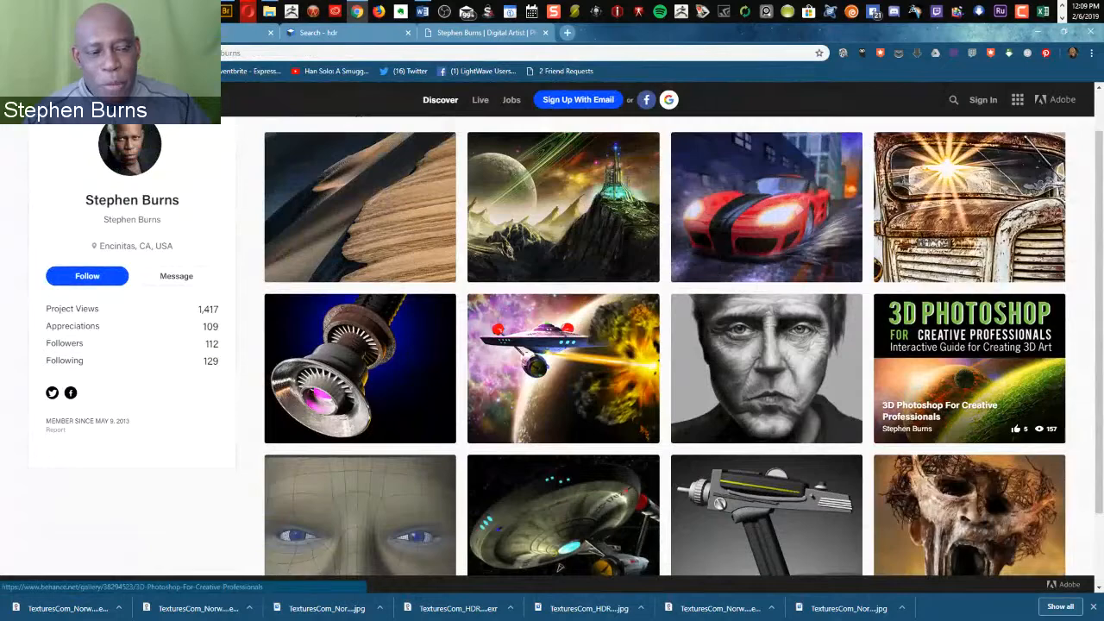
- Open the 3D Photoshop For Creative Professionals project and view its book cover from the title down to the asteroid
left_click(969, 368)
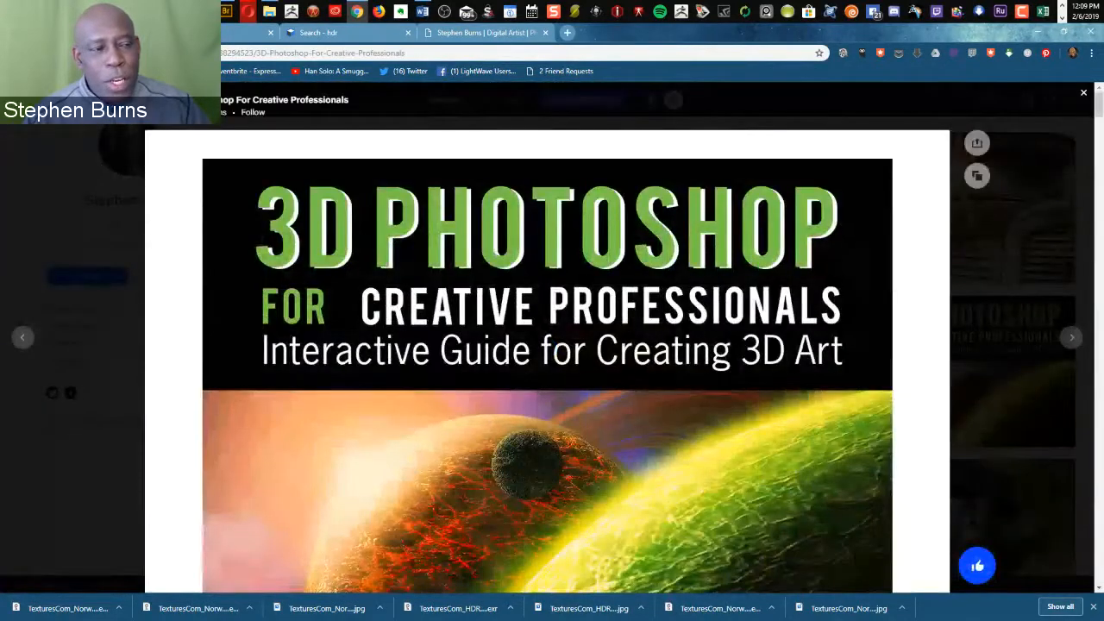
scroll(547, 345, "down", 1)
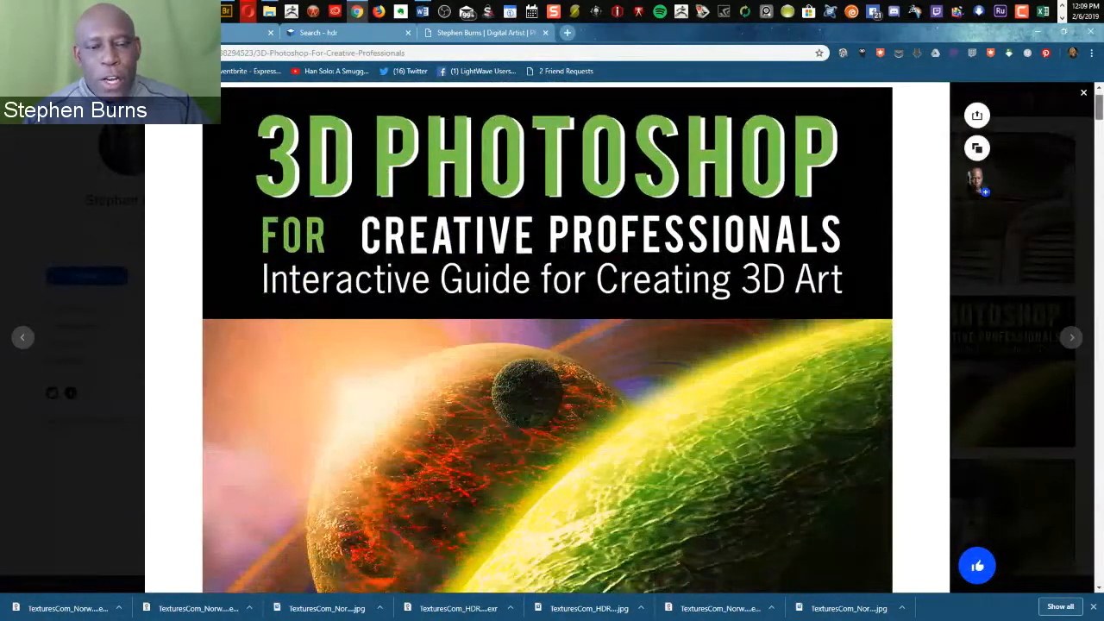
scroll(548, 336, "down", 3)
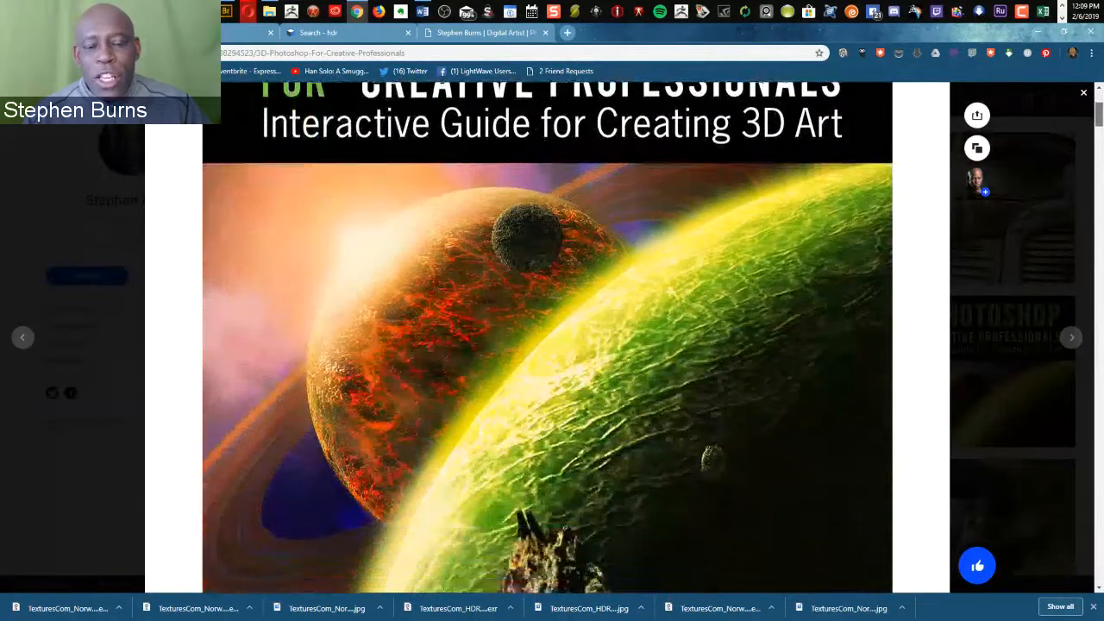
scroll(547, 336, "down", 1)
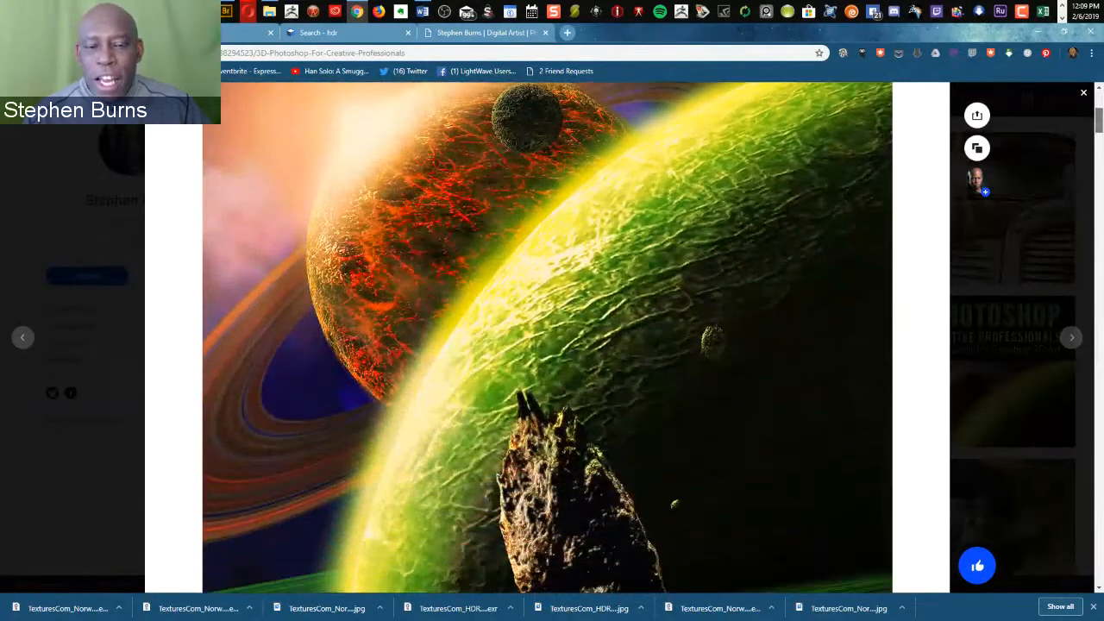
scroll(547, 336, "down", 2)
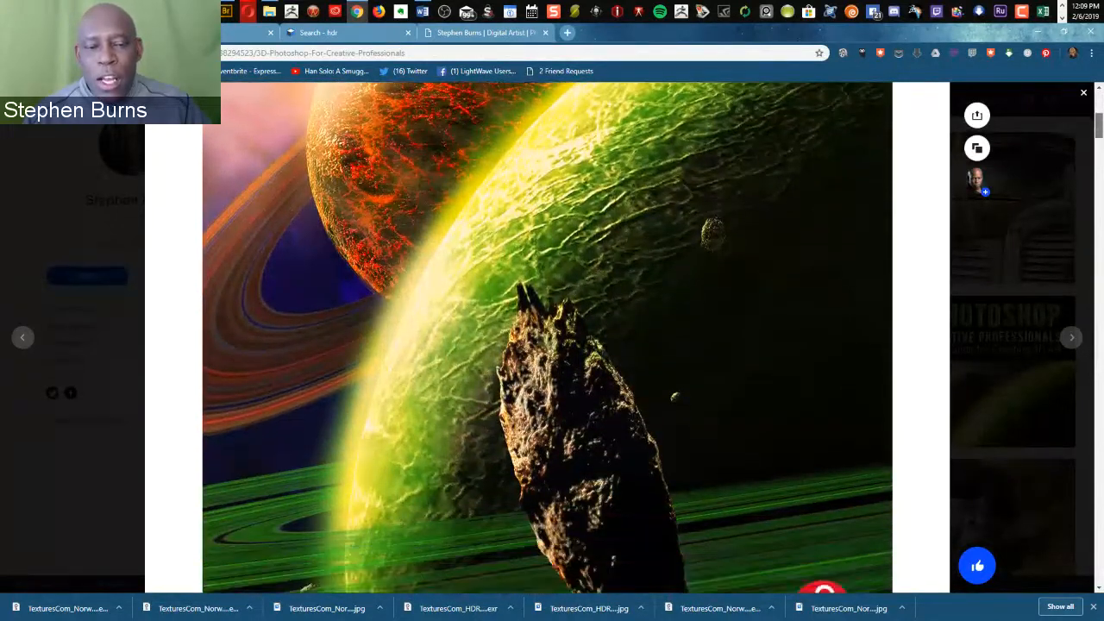
scroll(547, 336, "up", 1)
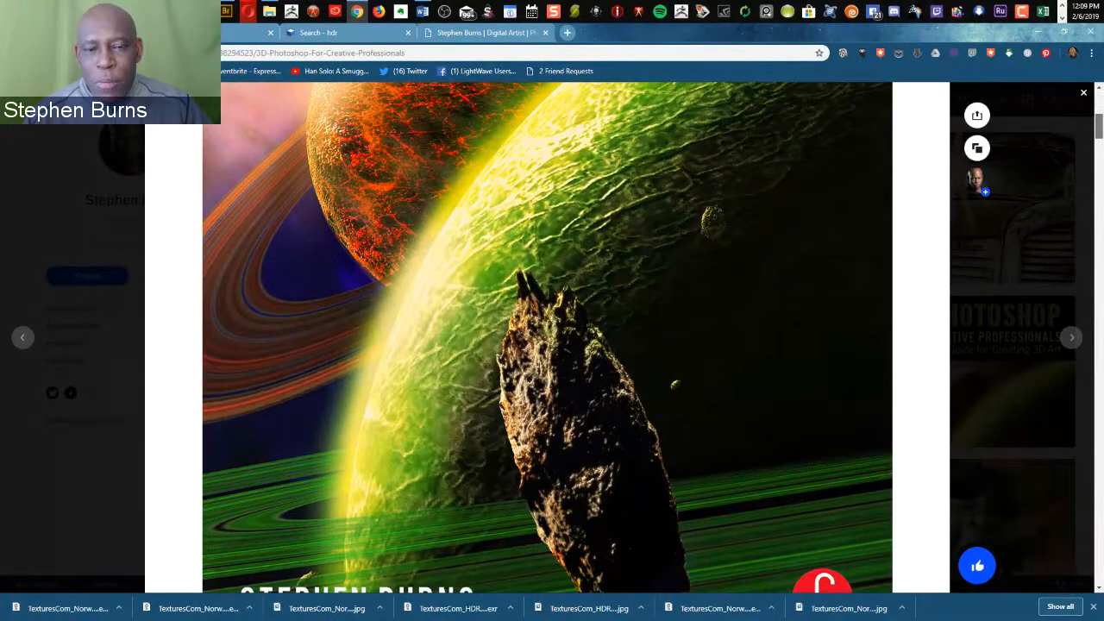
scroll(548, 336, "down", 1)
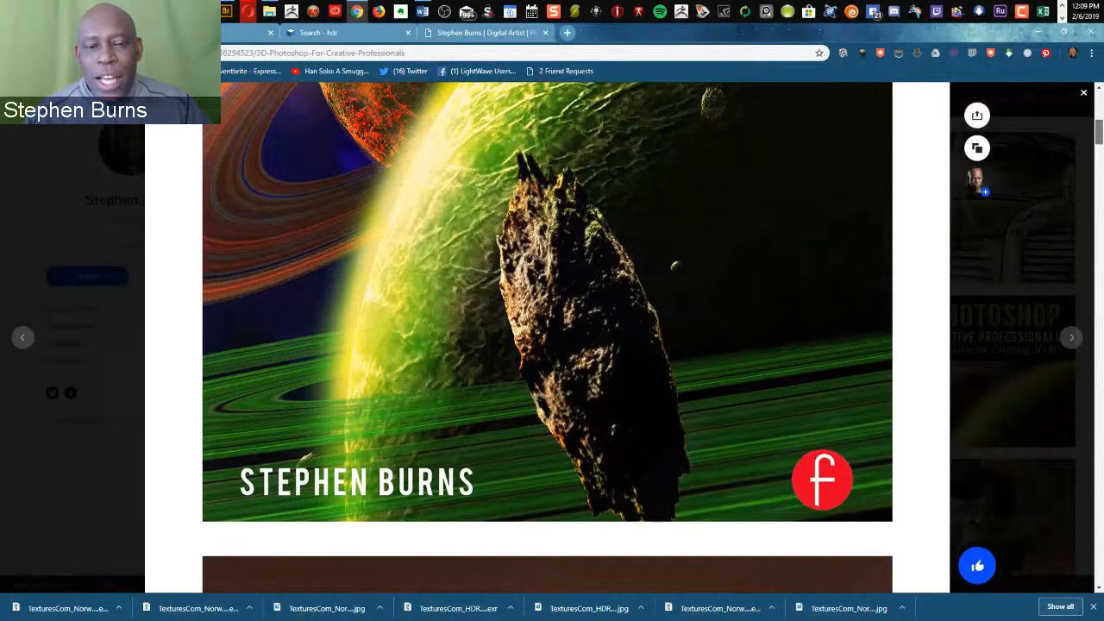
- View the artwork of the exploding aircraft under a beam attack, from the dark sky to the clouds below
scroll(547, 336, "down", 3)
scroll(547, 337, "down", 2)
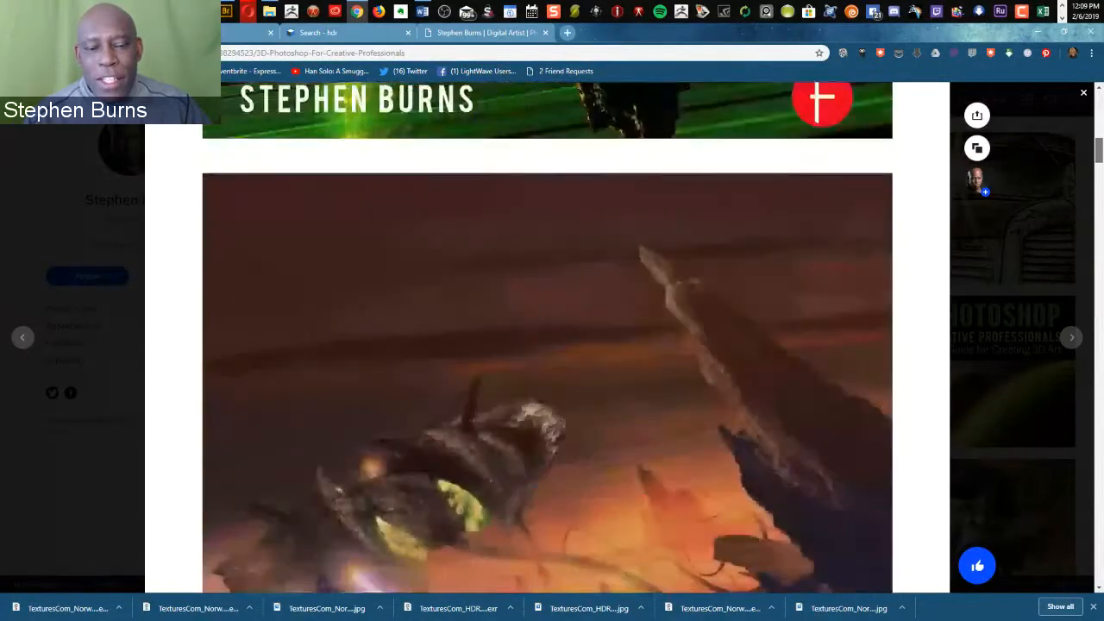
scroll(548, 337, "down", 4)
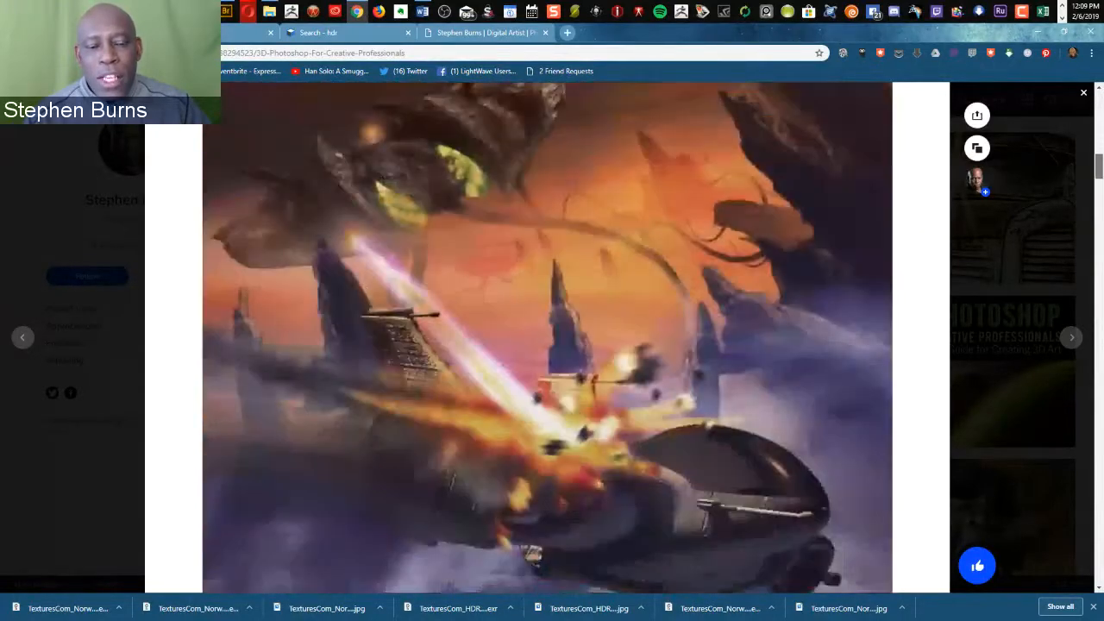
scroll(548, 337, "down", 4)
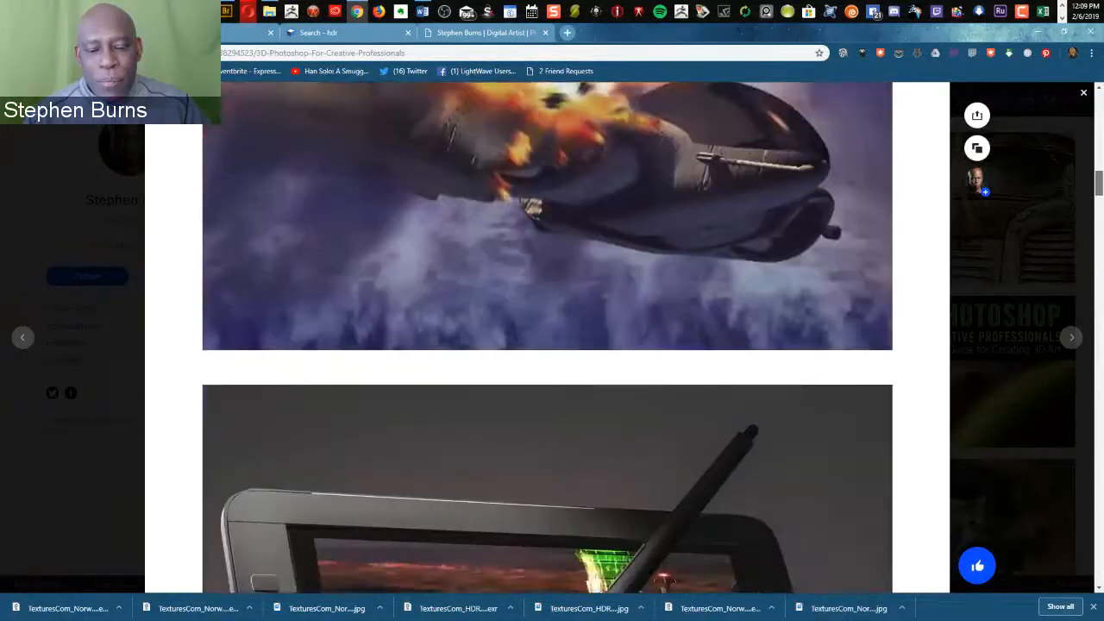
- Examine the pen tablet render, from the city scene on its display to the stylus in its stand
scroll(548, 336, "down", 4)
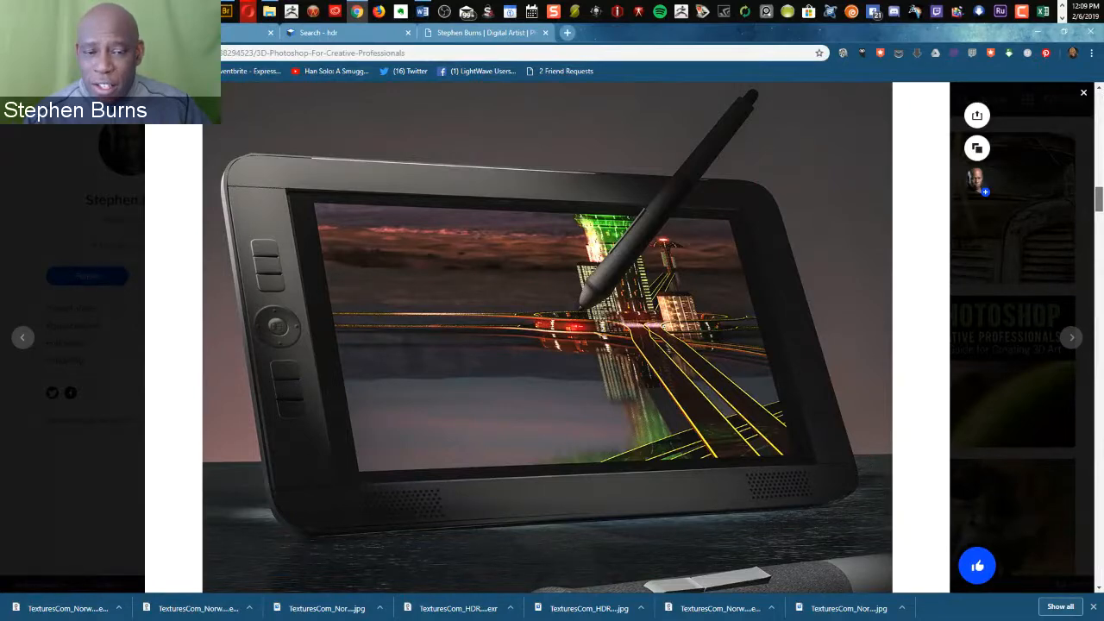
scroll(548, 336, "down", 2)
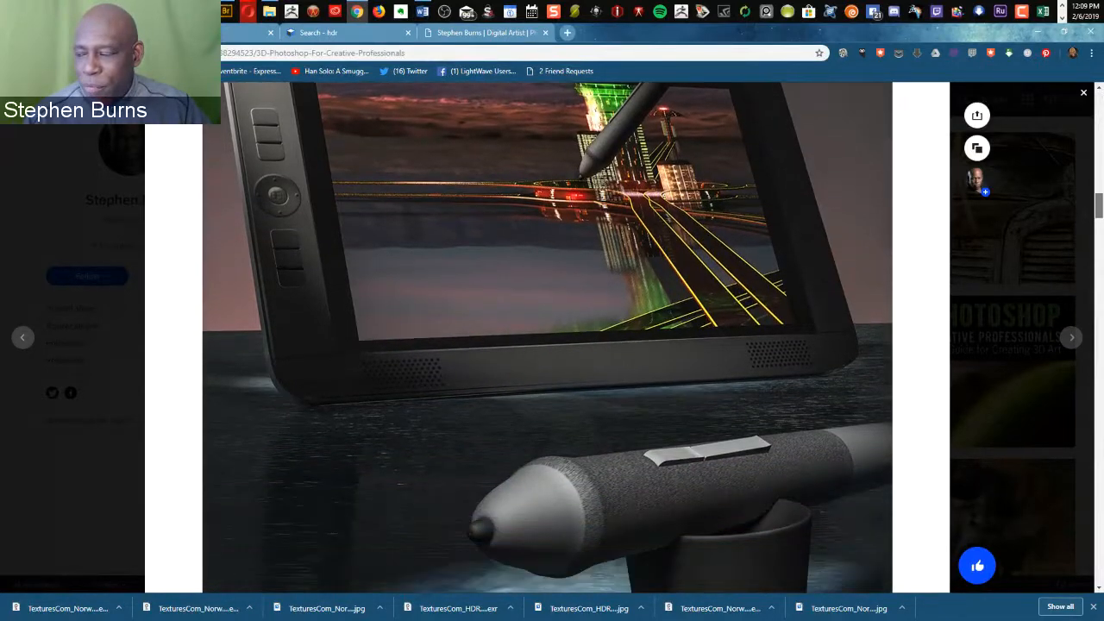
scroll(547, 336, "down", 1)
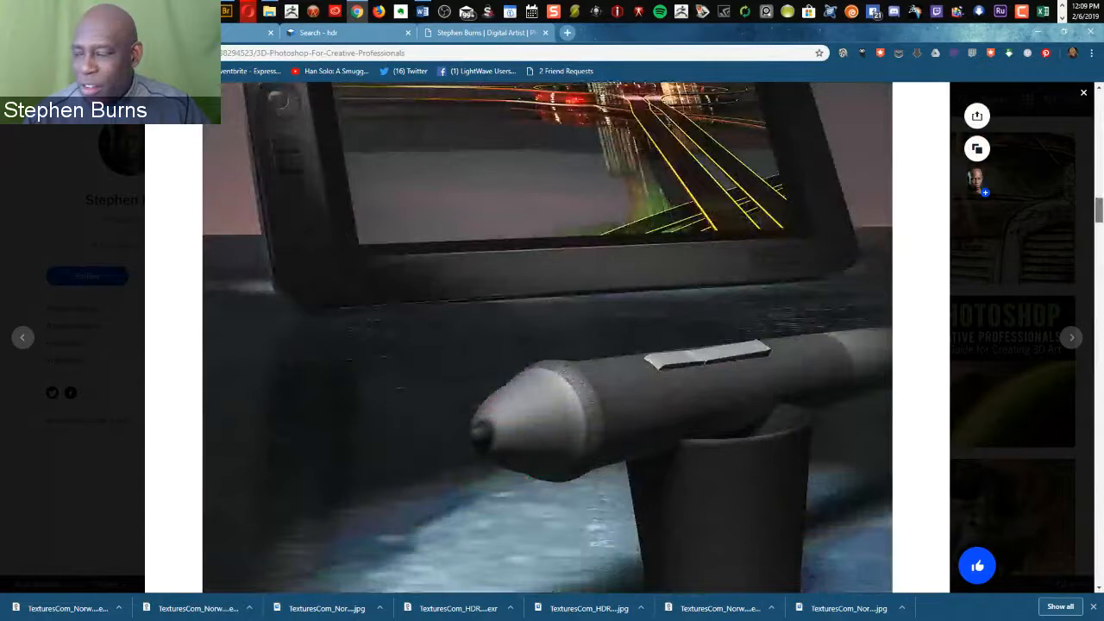
scroll(548, 336, "down", 3)
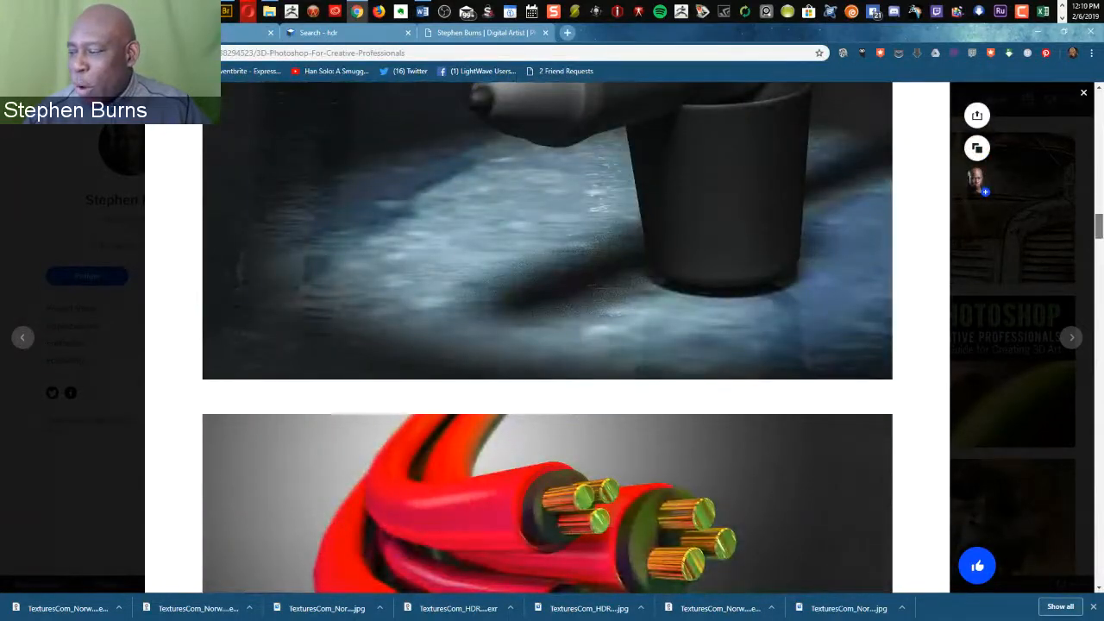
- View the render of the red cables with copper cores and the wristwatch render below it
scroll(547, 337, "down", 1)
mouse_move(1099, 227)
left_mouse_down()
mouse_move(1098, 103)
mouse_move(1098, 241)
left_mouse_up()
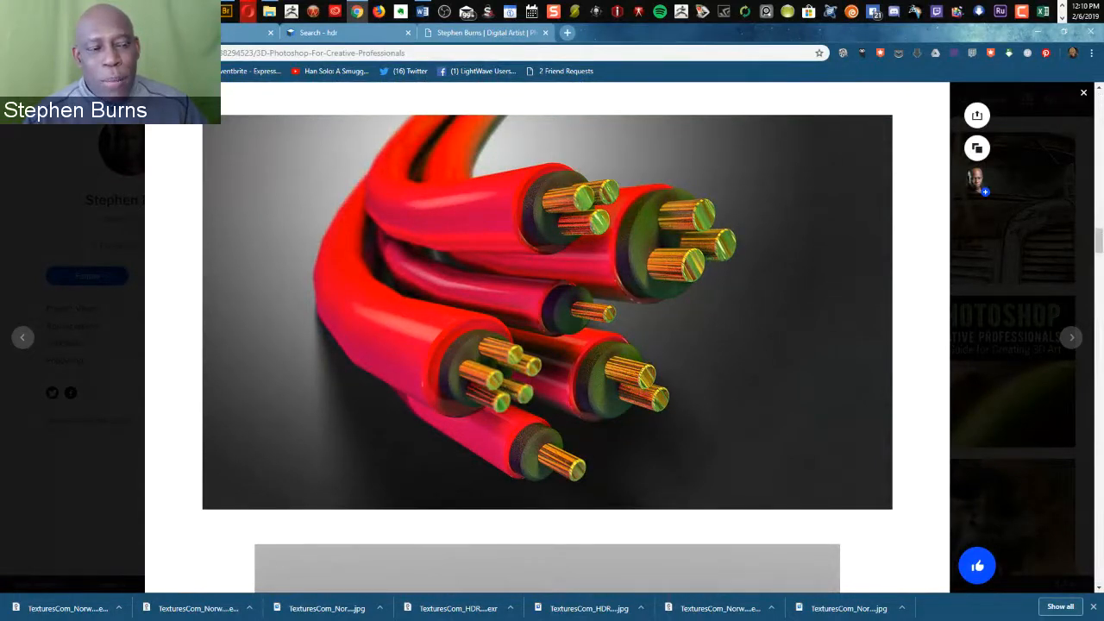
left_click_drag(1099, 240, 1099, 268)
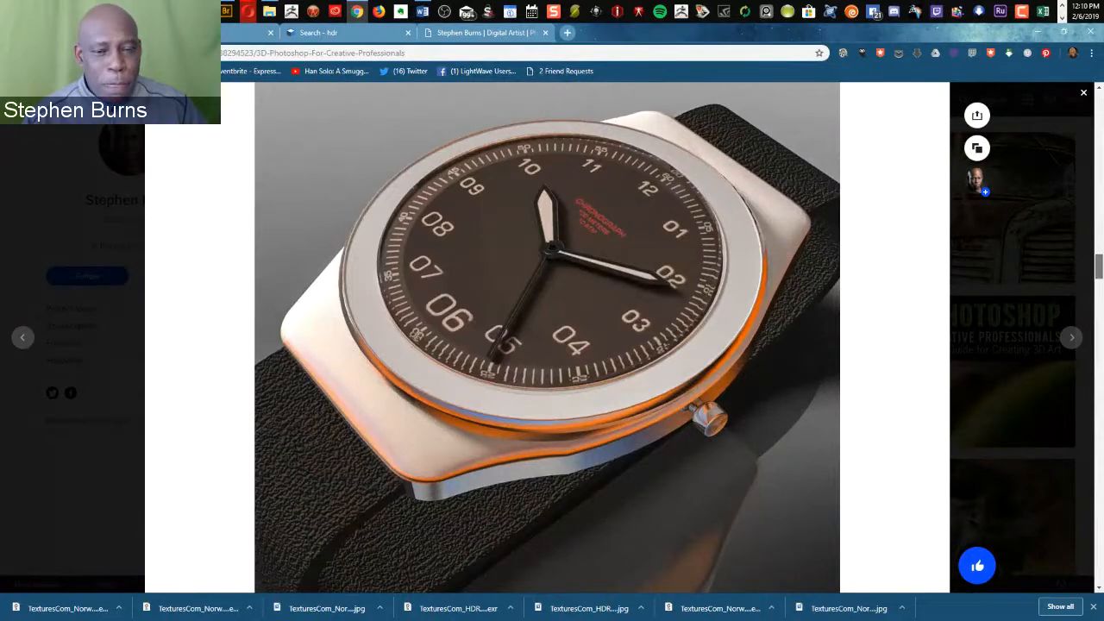
left_click_drag(1098, 267, 1099, 270)
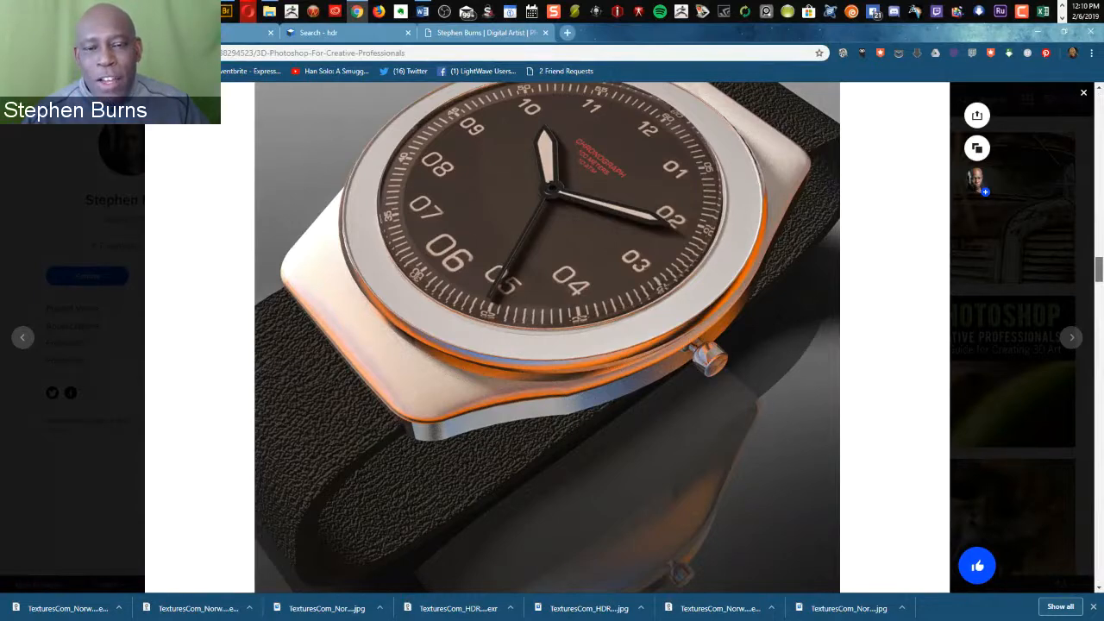
- Return to the project's book cover and look over its title and the planet artwork
left_click_drag(1098, 270, 1098, 196)
scroll(547, 336, "up", 4)
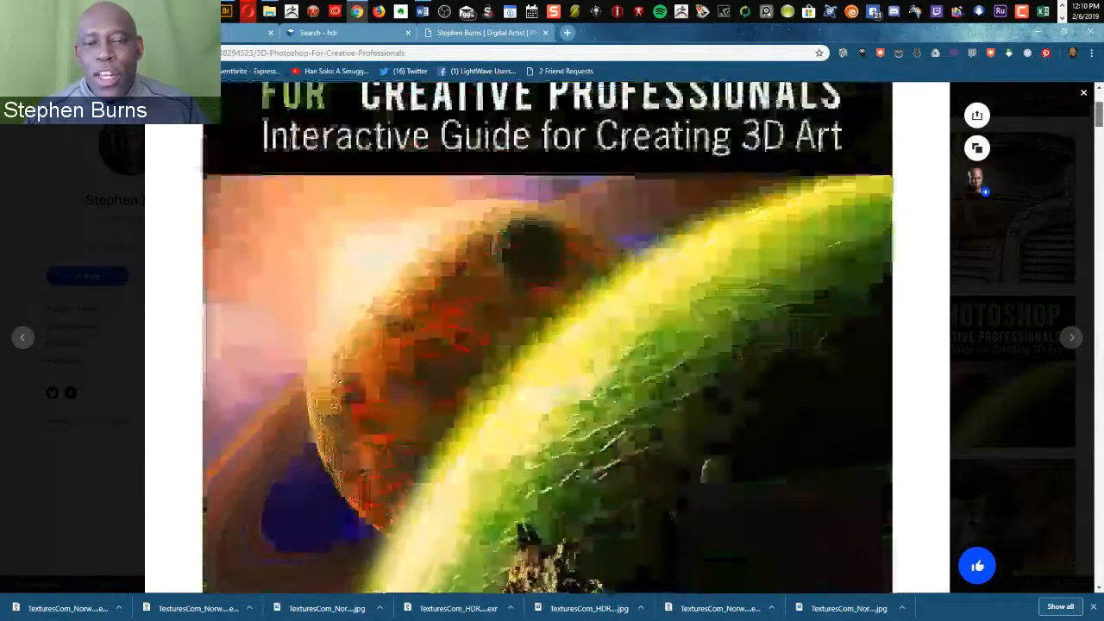
scroll(546, 336, "down", 2)
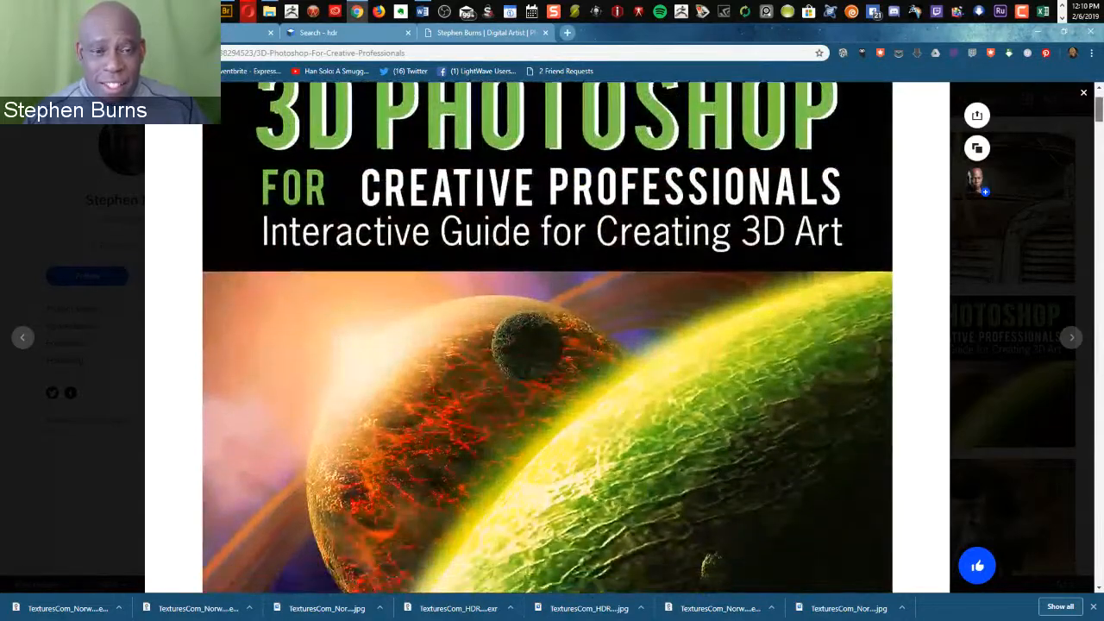
scroll(547, 336, "up", 4)
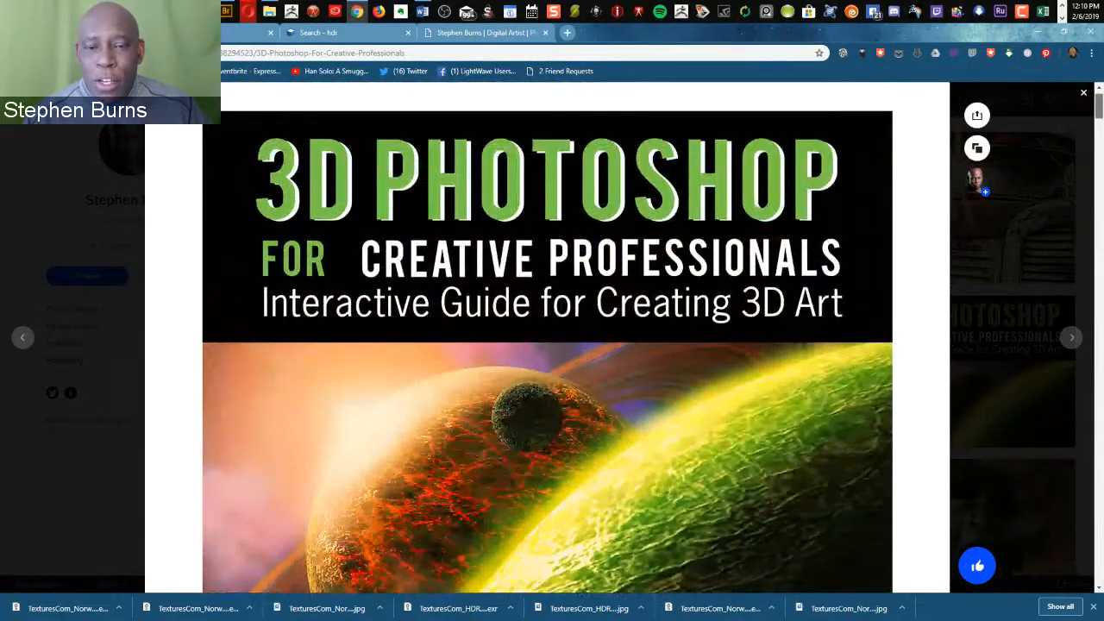
scroll(547, 345, "down", 1)
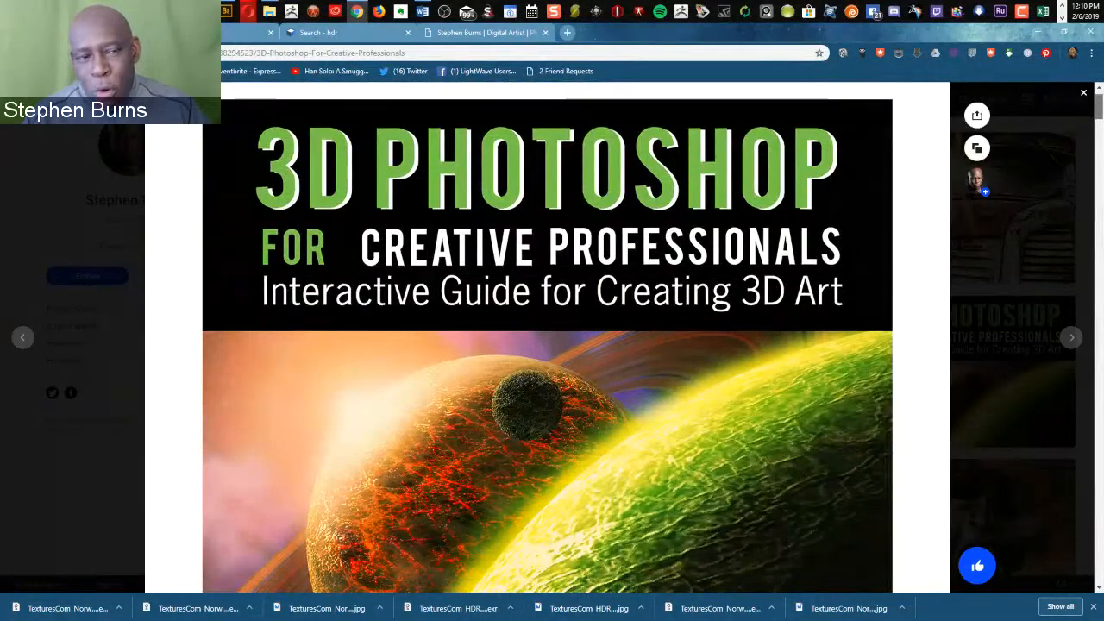
scroll(547, 345, "down", 1)
scroll(546, 336, "down", 2)
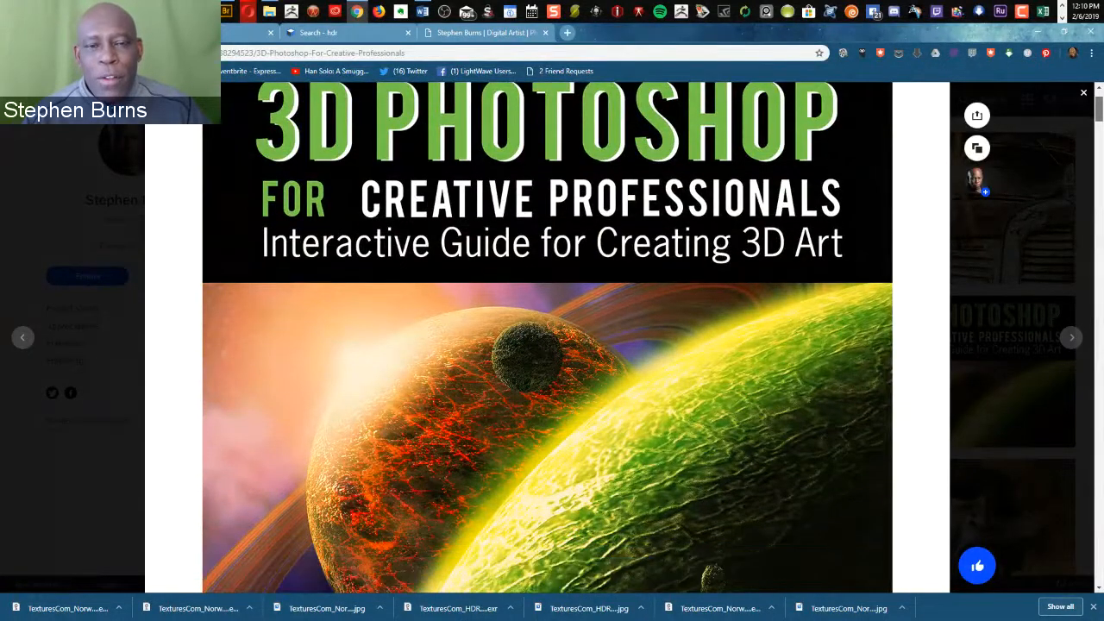
scroll(547, 336, "up", 2)
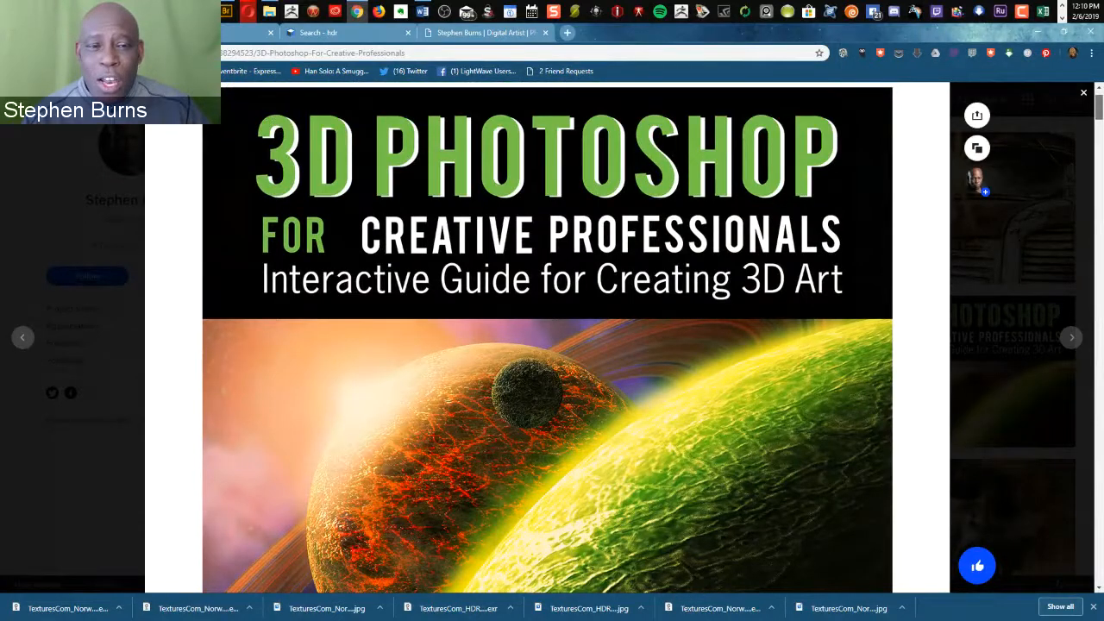
- Go back to the wristwatch render and examine it from the dial to the strap and surface reflection
scroll(547, 336, "down", 8)
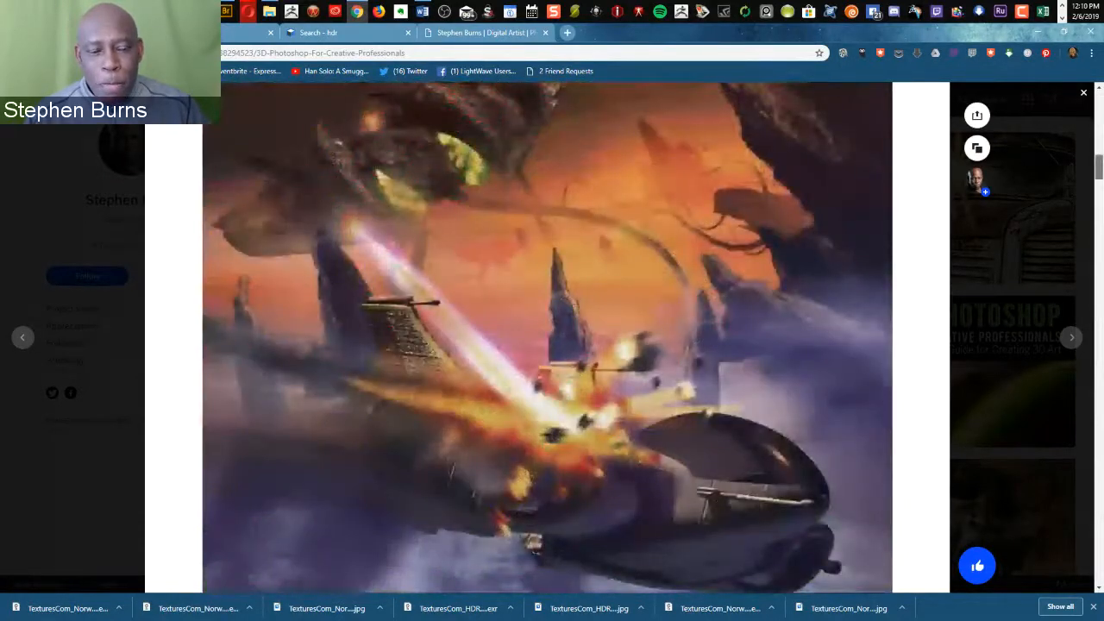
scroll(547, 336, "down", 15)
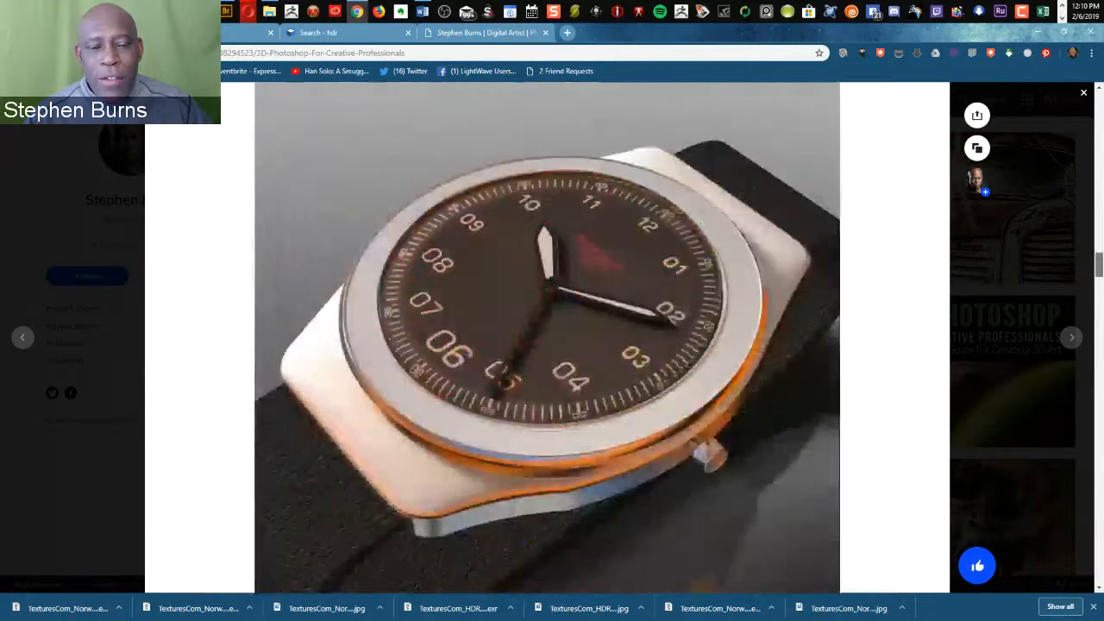
scroll(548, 337, "down", 1)
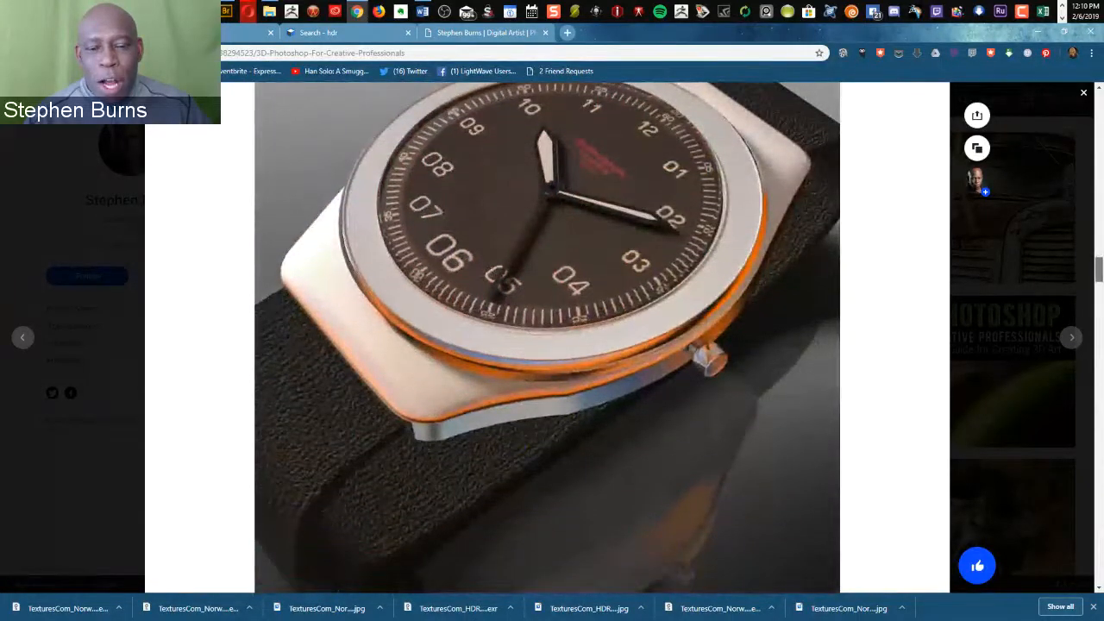
scroll(547, 336, "down", 1)
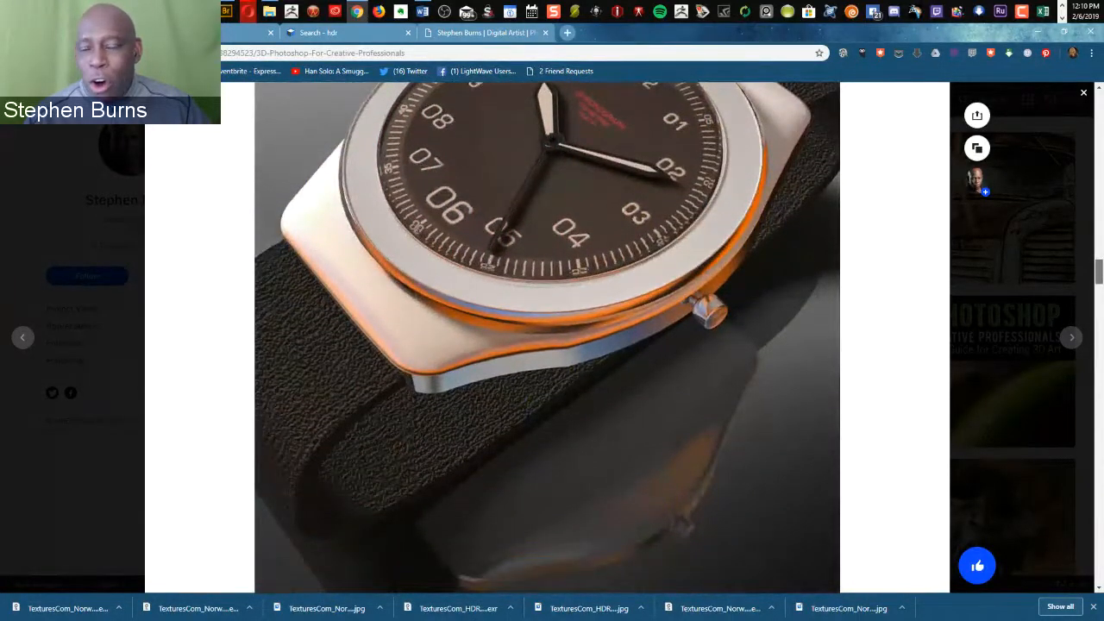
scroll(547, 337, "up", 1)
scroll(546, 336, "down", 3)
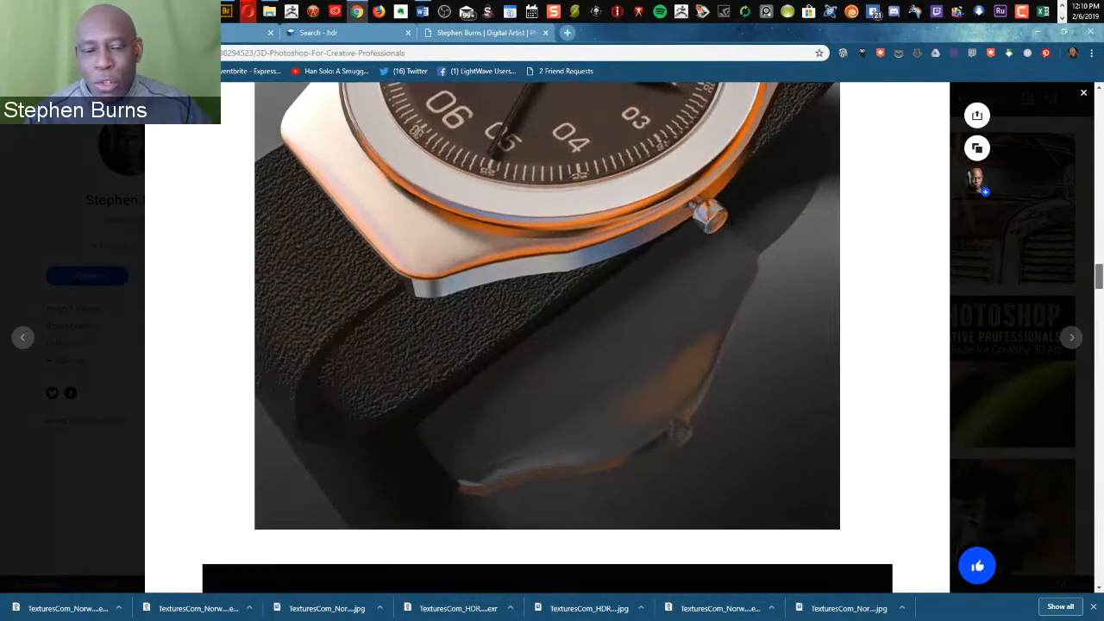
- View the syringe render on the red-glow background, from the needle tip to the plunger end
scroll(547, 336, "down", 5)
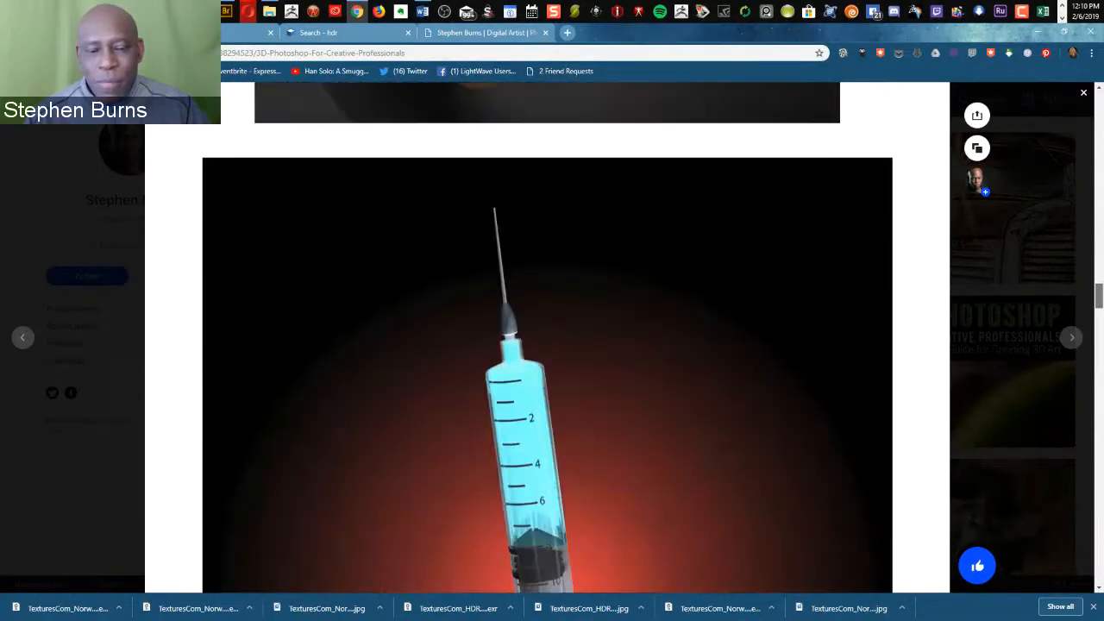
scroll(547, 337, "down", 2)
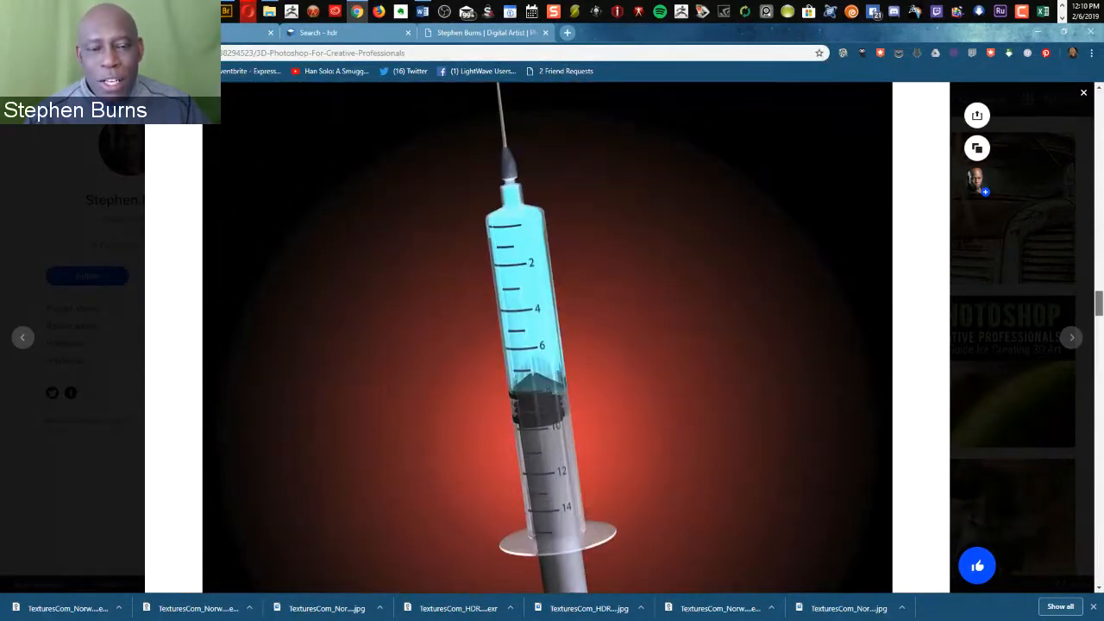
scroll(546, 337, "down", 4)
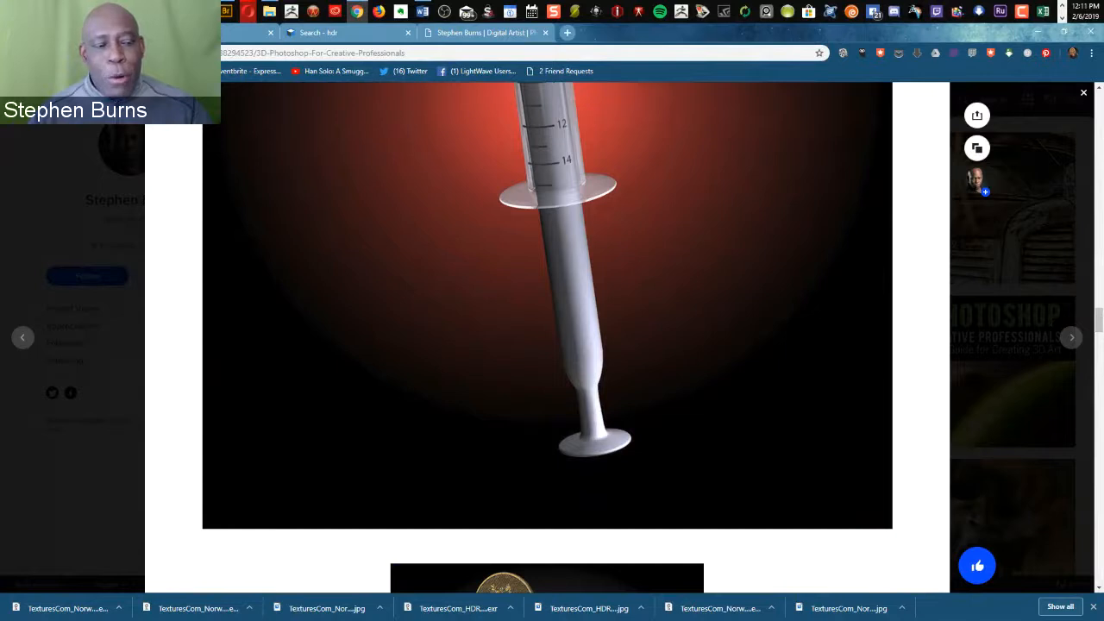
scroll(547, 336, "down", 4)
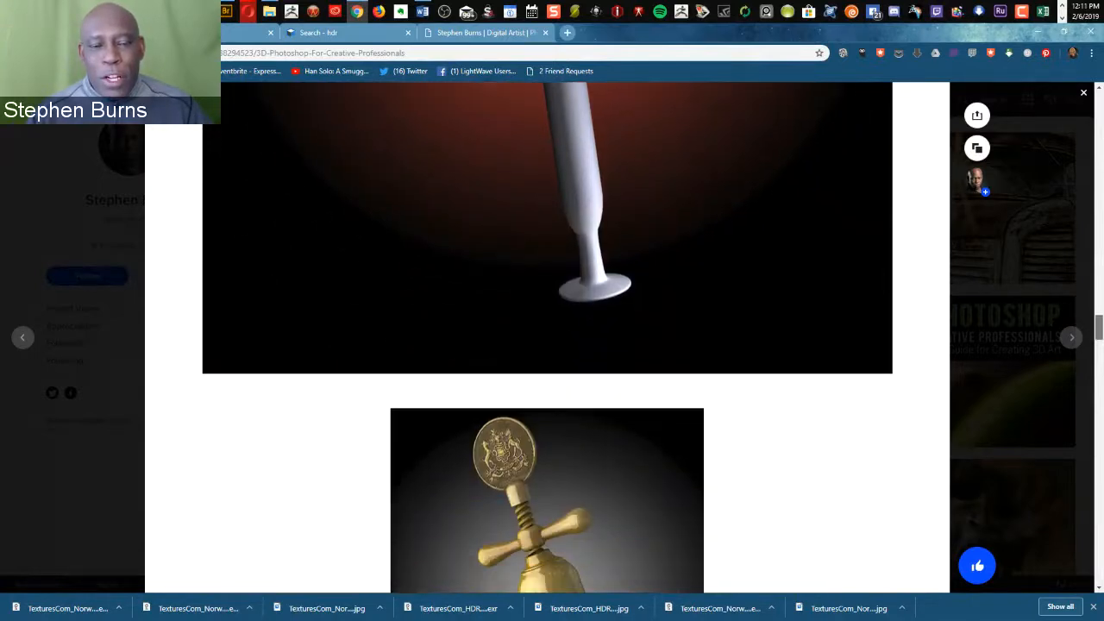
- View the golden corkscrew render and the 3D Power lettering artwork beneath it
scroll(547, 336, "down", 1)
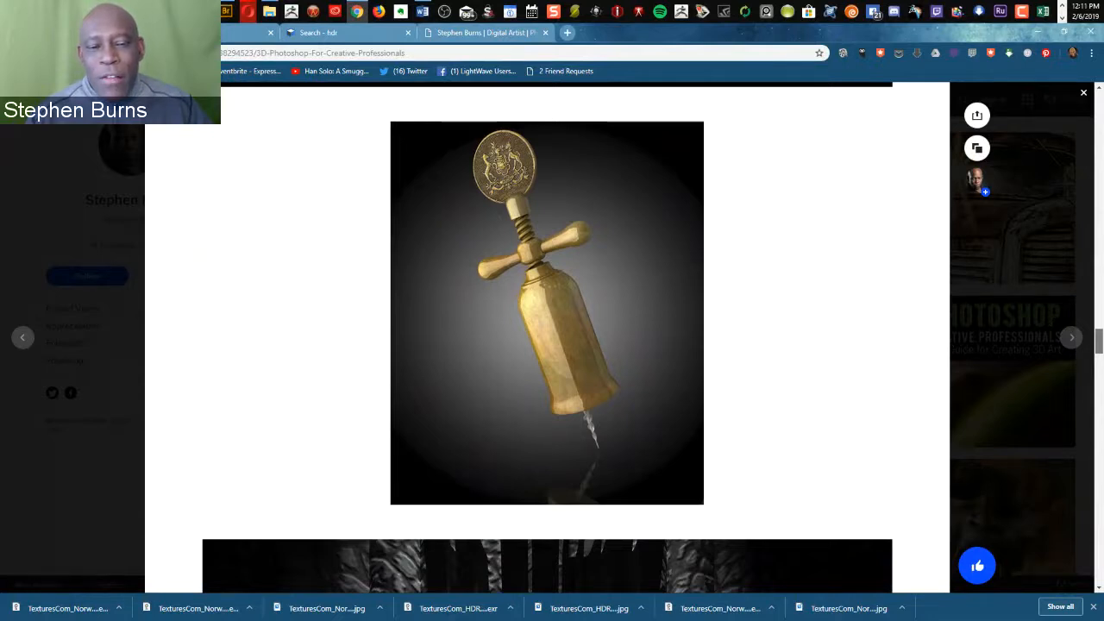
scroll(547, 337, "up", 1)
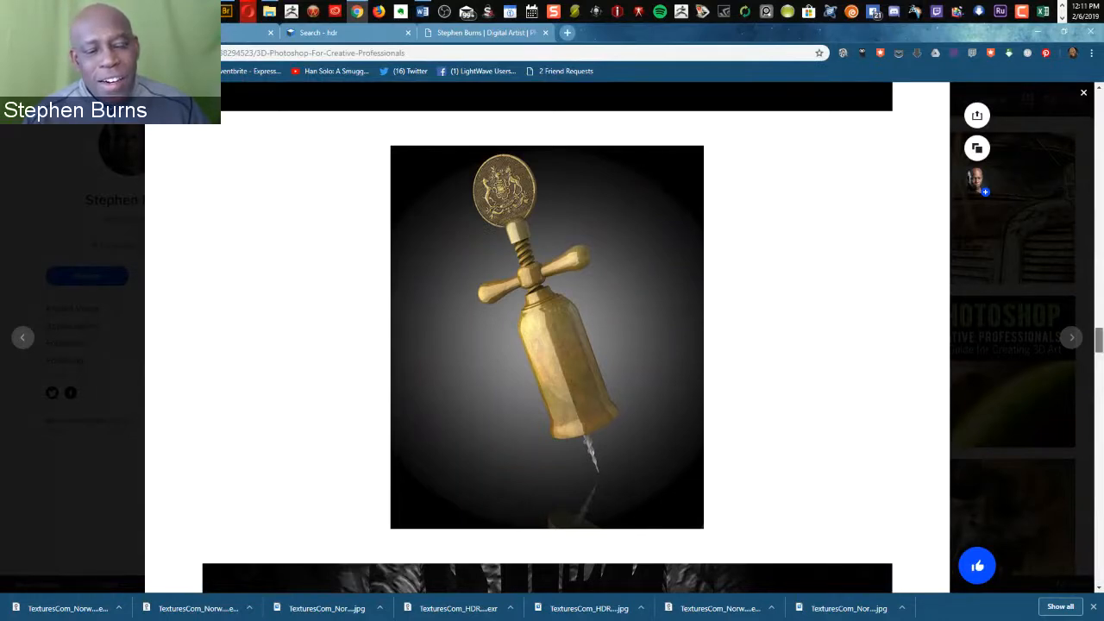
scroll(547, 337, "down", 5)
scroll(546, 336, "down", 1)
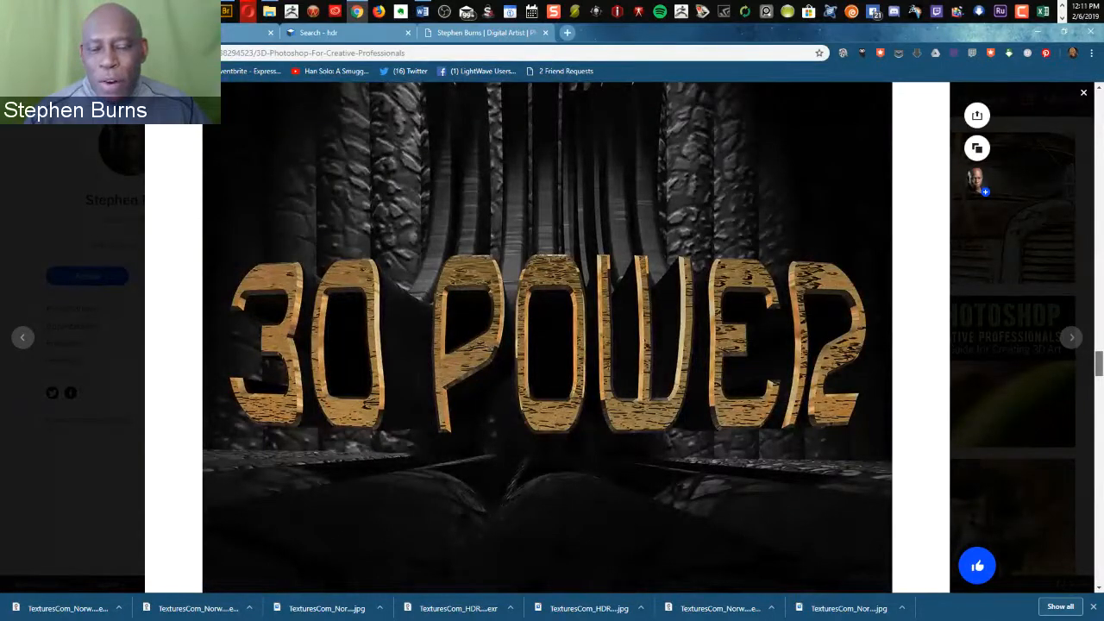
- Look over the rest of the 3D Power lettering artwork and examine the gold camouflage binoculars render beneath it
scroll(547, 336, "down", 6)
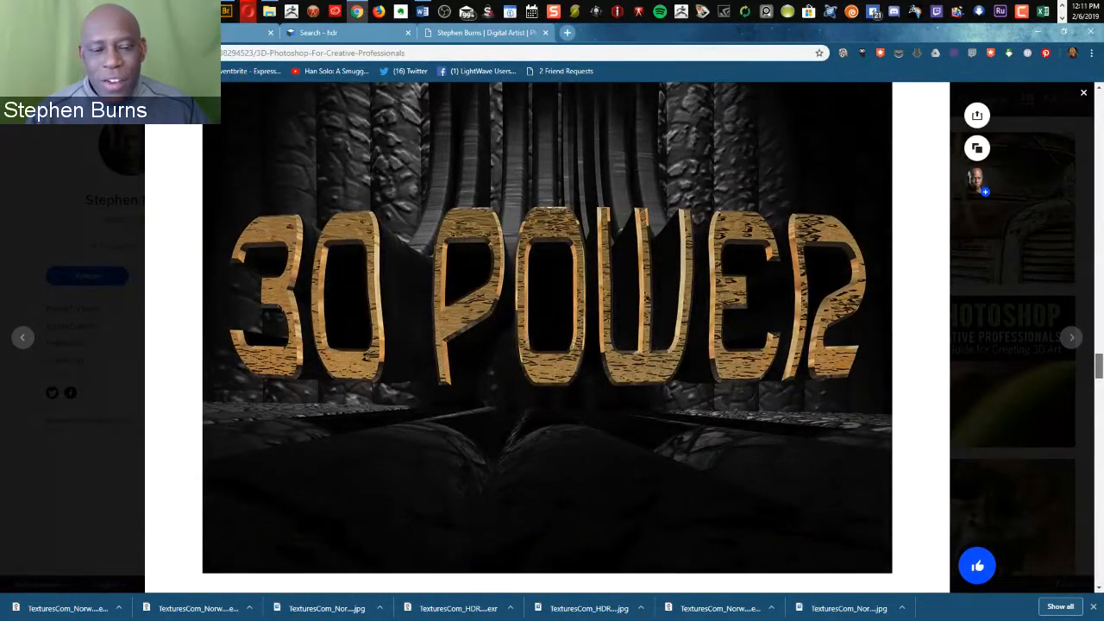
scroll(547, 336, "down", 1)
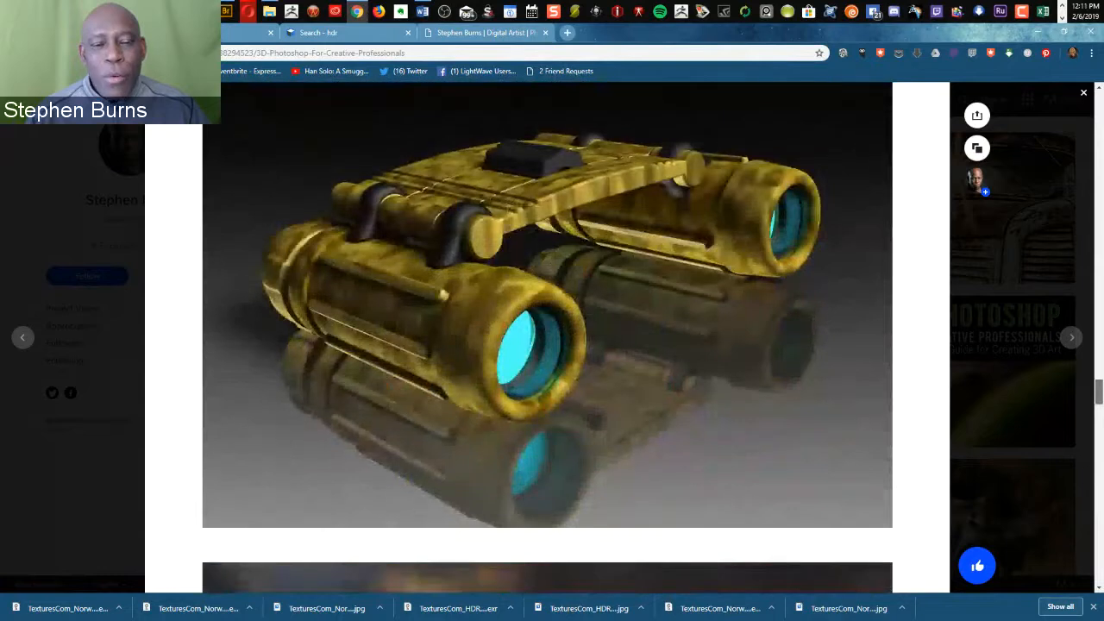
scroll(547, 336, "up", 1)
scroll(547, 336, "up", 1)
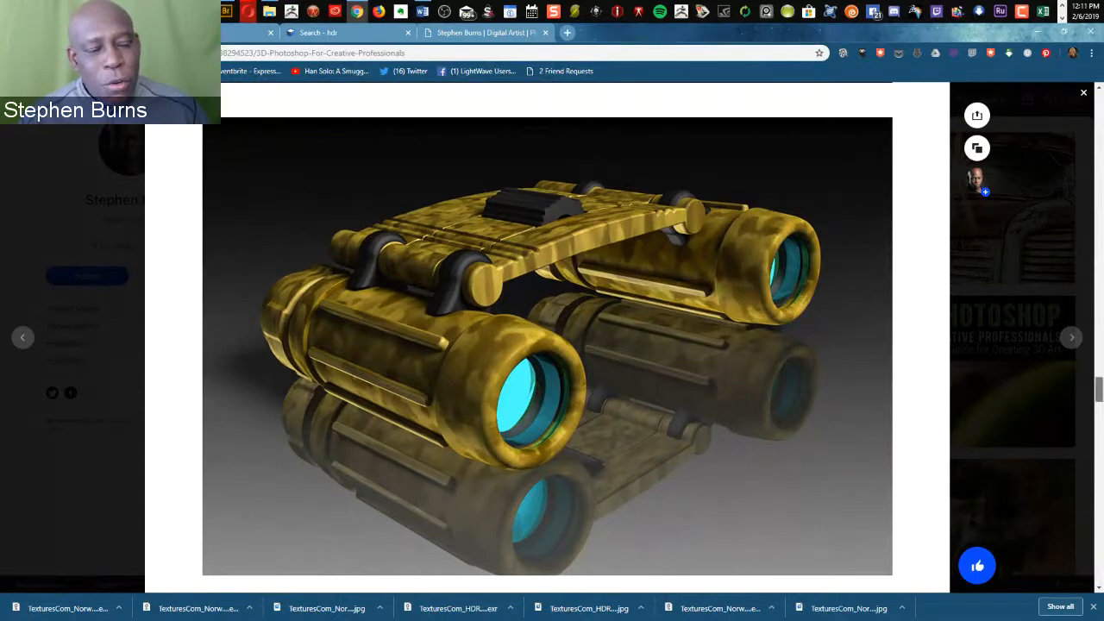
scroll(547, 336, "down", 3)
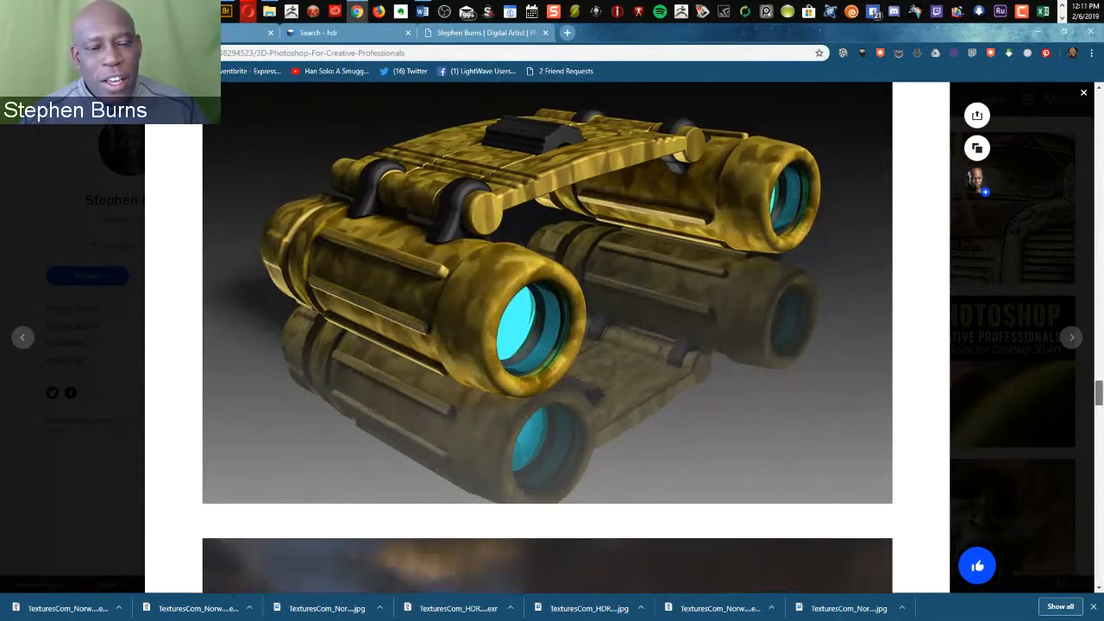
- View the Custom 3D wine bottle and glass sunset render, followed by the futuristic city tower artwork
scroll(547, 336, "down", 9)
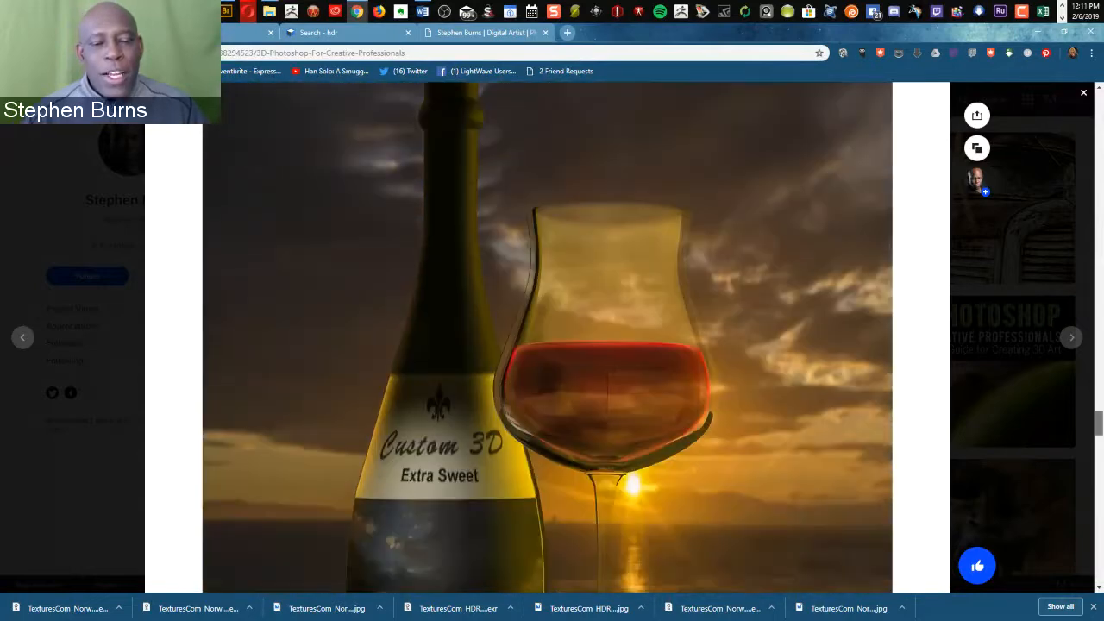
scroll(547, 336, "down", 1)
left_click_drag(1099, 425, 1099, 484)
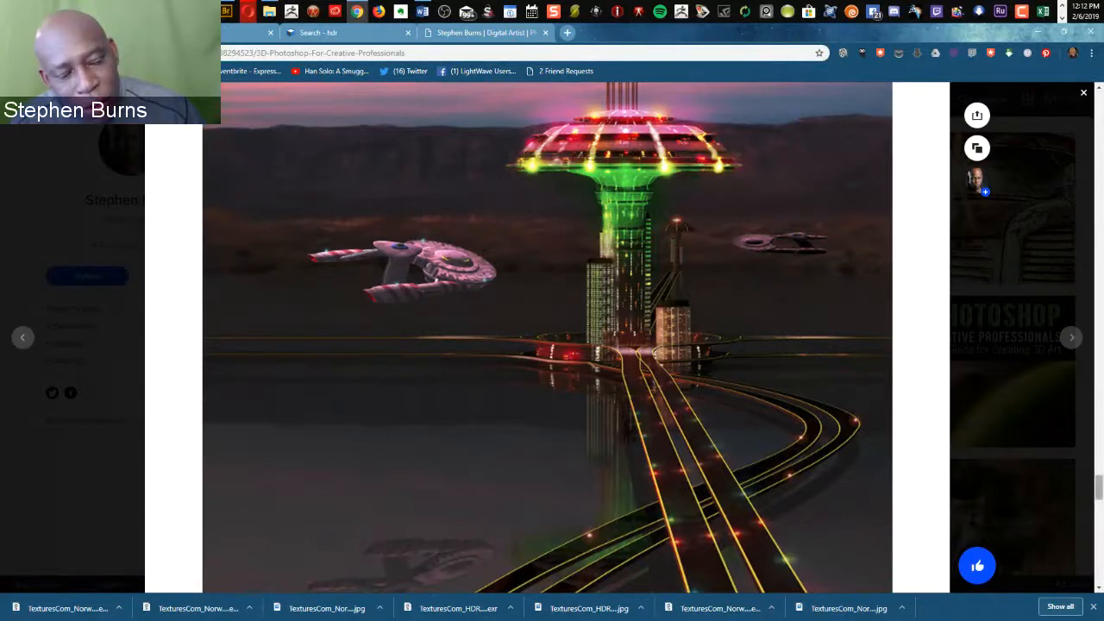
- View the end of the city roadway artwork and the repeated 3D Power lettering, and close the project
scroll(546, 337, "down", 7)
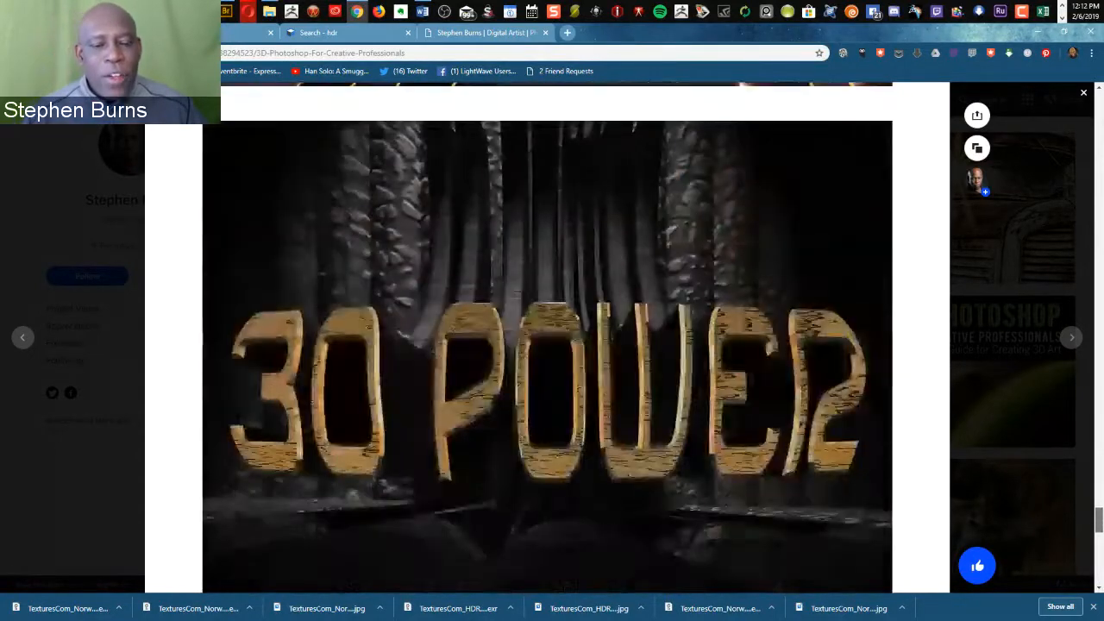
scroll(547, 336, "down", 5)
scroll(547, 336, "up", 7)
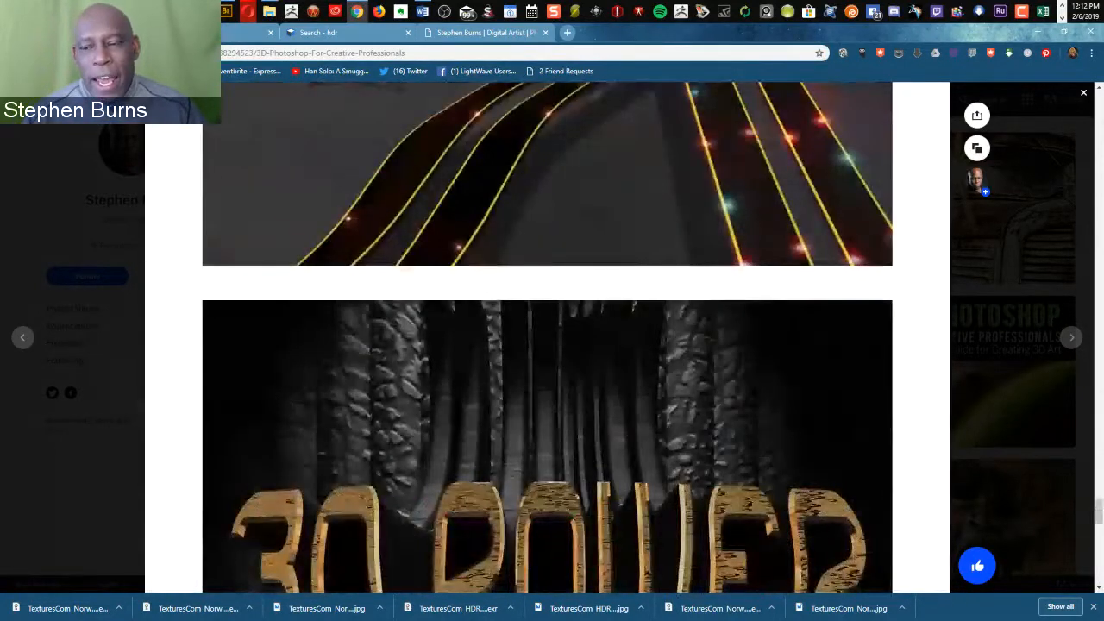
left_click(1083, 92)
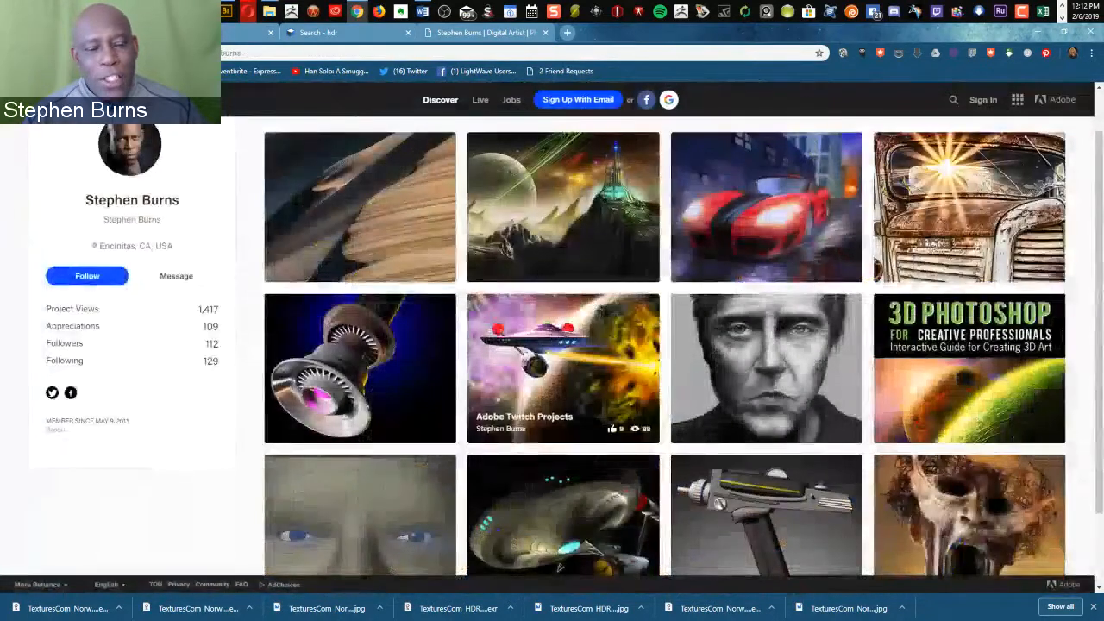
- Open the Adobe Twitch Projects entry, look through its burning hand and spaceship artworks, and return to the portfolio
left_click(563, 368)
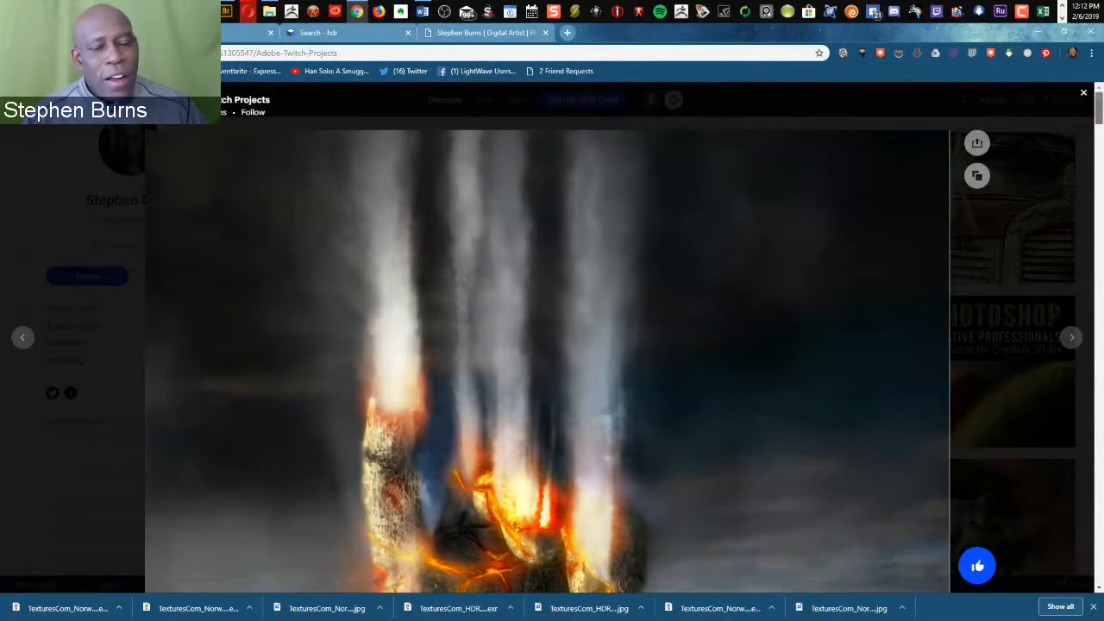
scroll(549, 337, "down", 2)
scroll(548, 336, "down", 5)
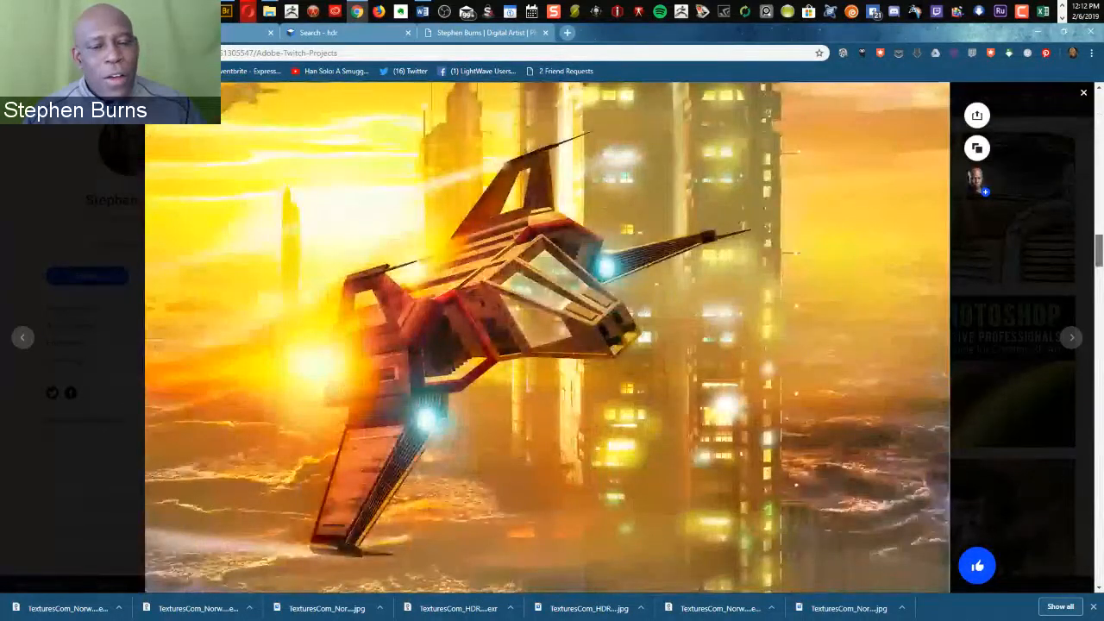
left_click_drag(1099, 250, 1099, 346)
left_click(1084, 92)
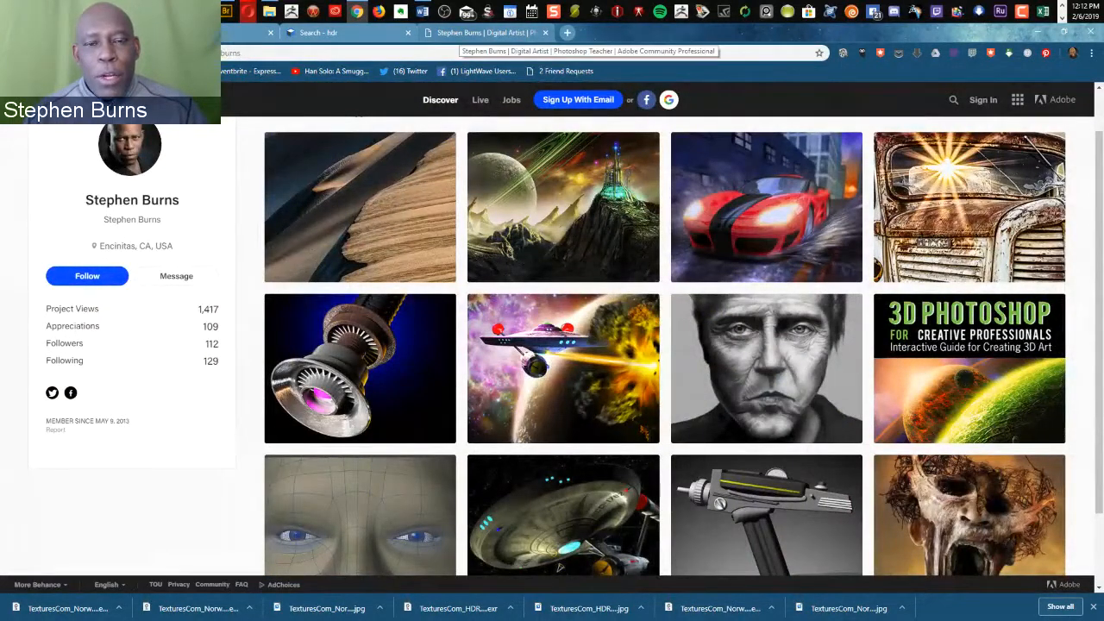
- Show the artist's own website and enlarge its home page for easier viewing
left_click(462, 34)
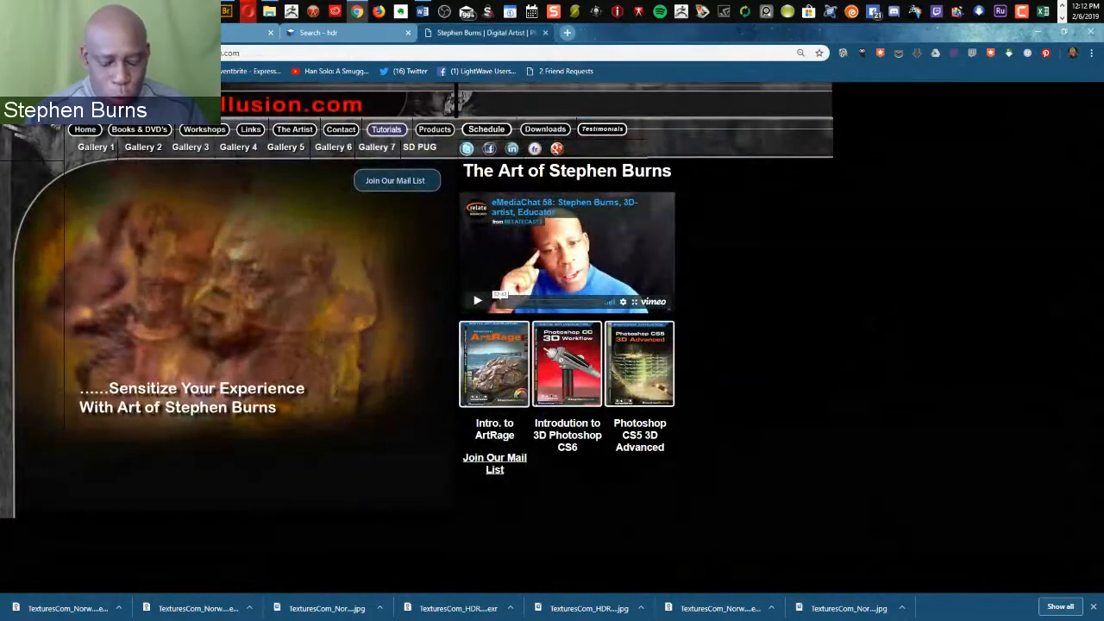
key("ctrl+plus")
key("ctrl+plus")
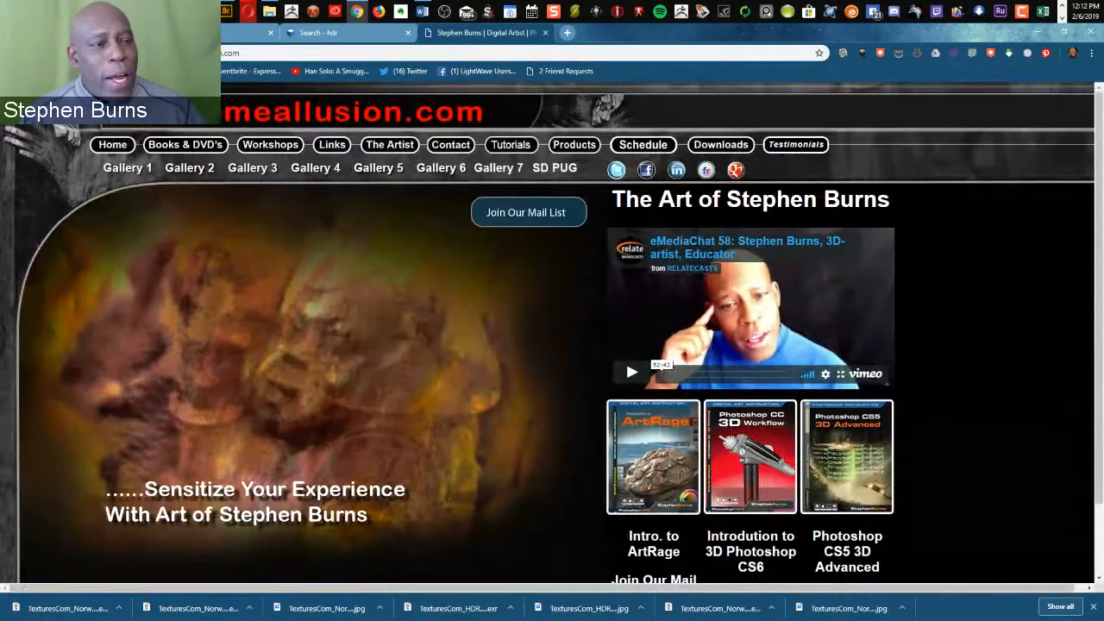
- Switch to Adobe Bridge, check the chapter 5 wine and glass folder, and open ch1 wine glass reduced.tif from the AEL folder in Photoshop
left_click(1038, 31)
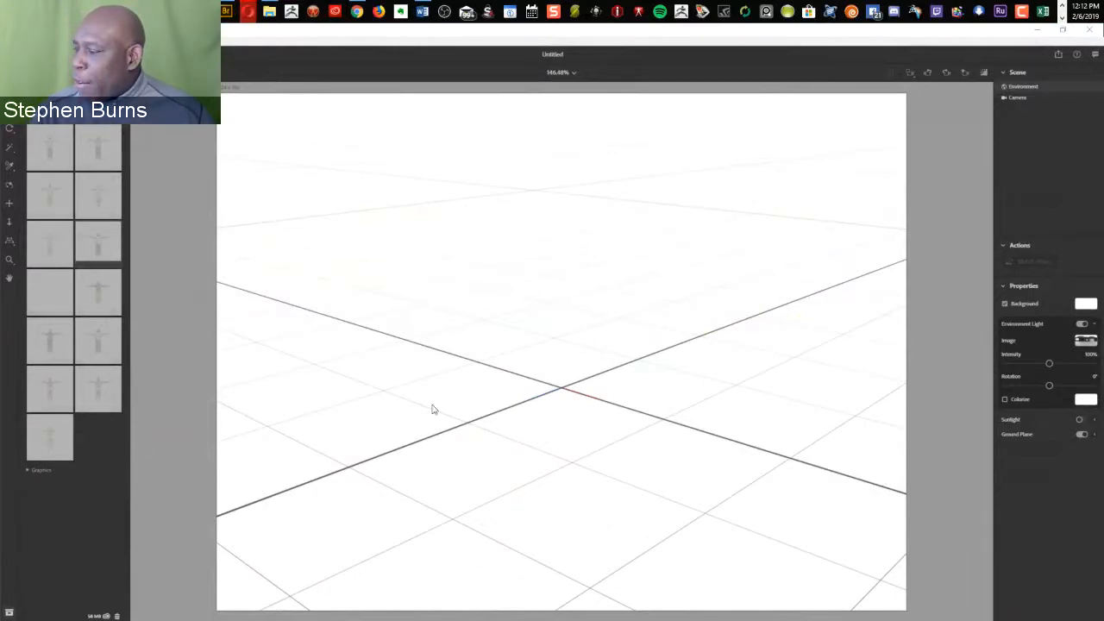
key("alt+Tab")
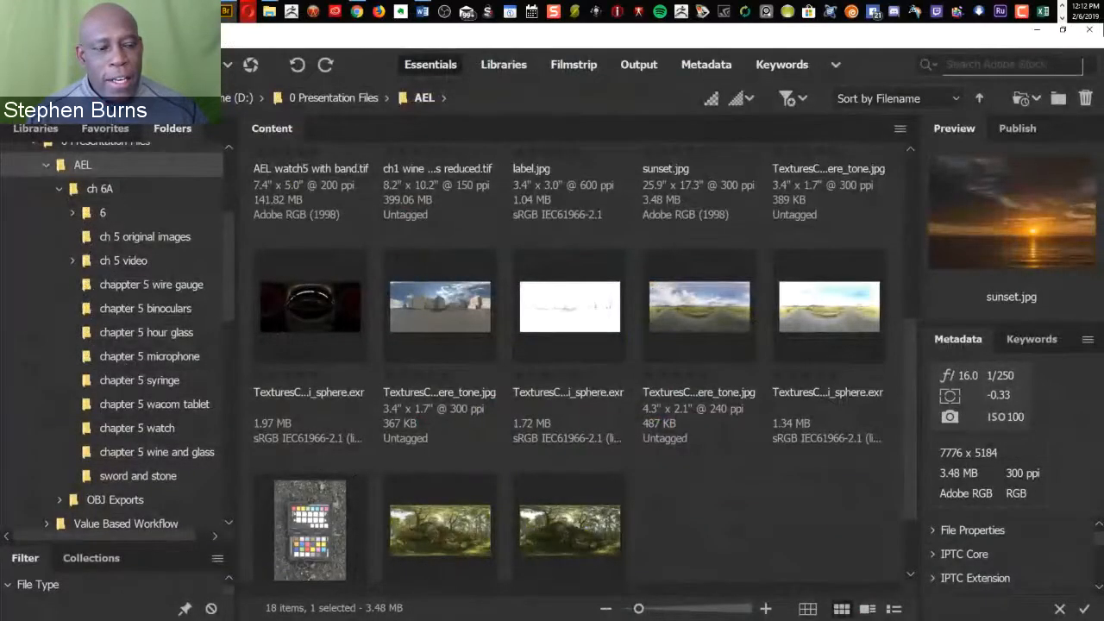
scroll(569, 362, "up", 3)
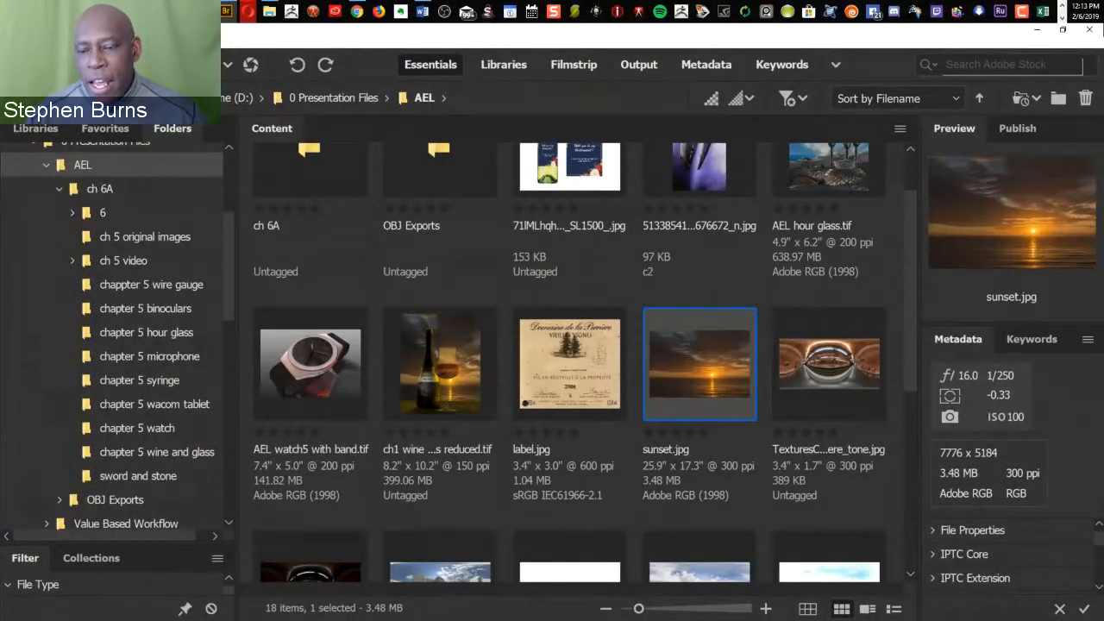
left_click(156, 452)
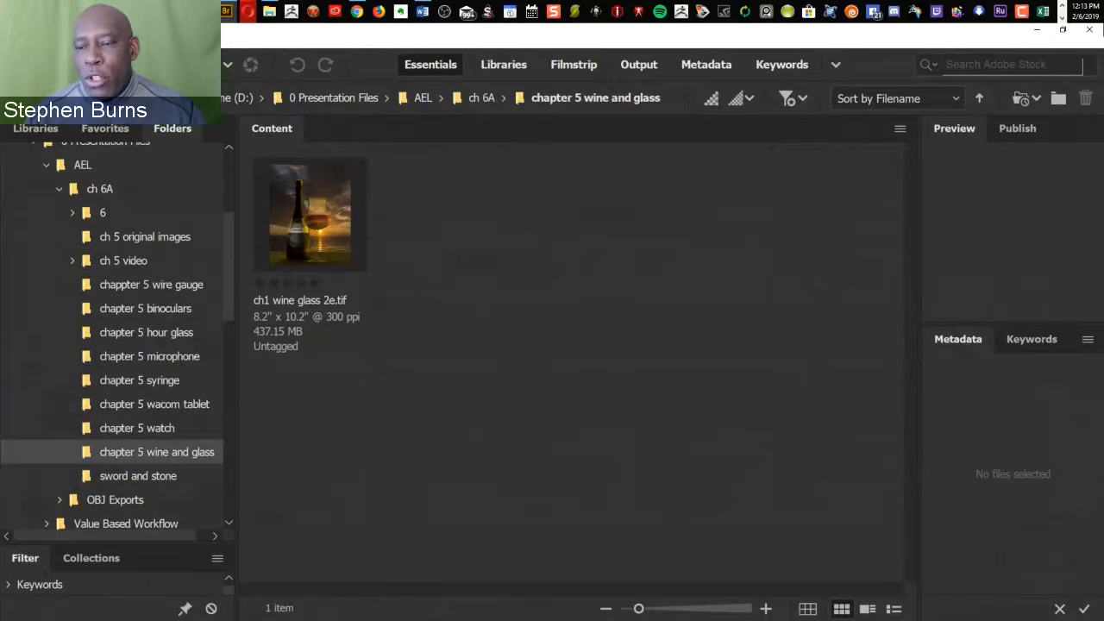
left_click(82, 165)
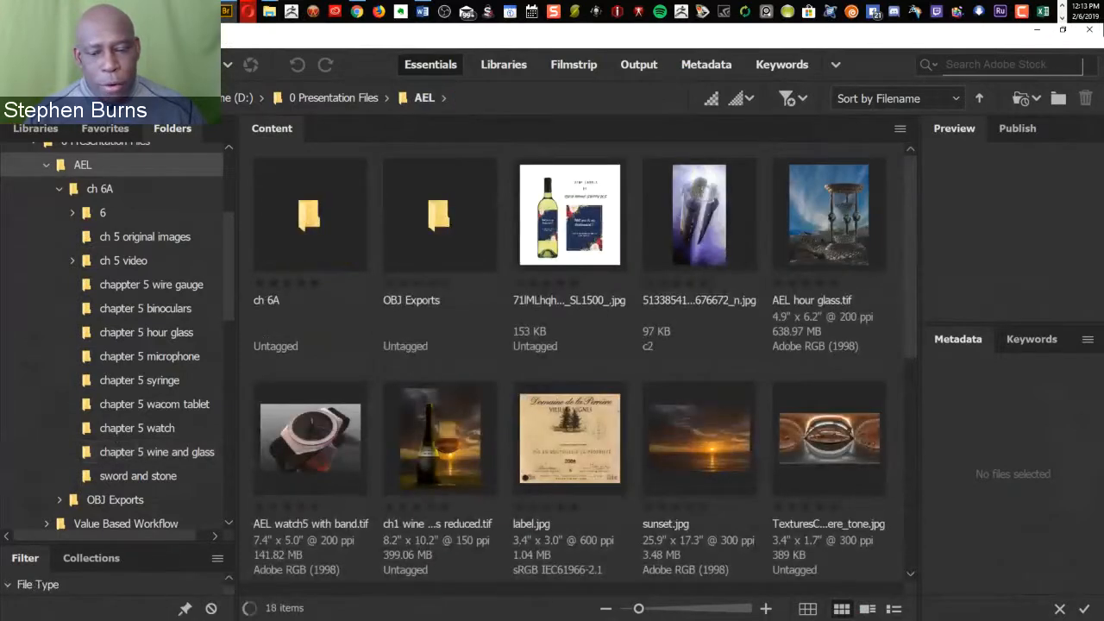
left_click(439, 439)
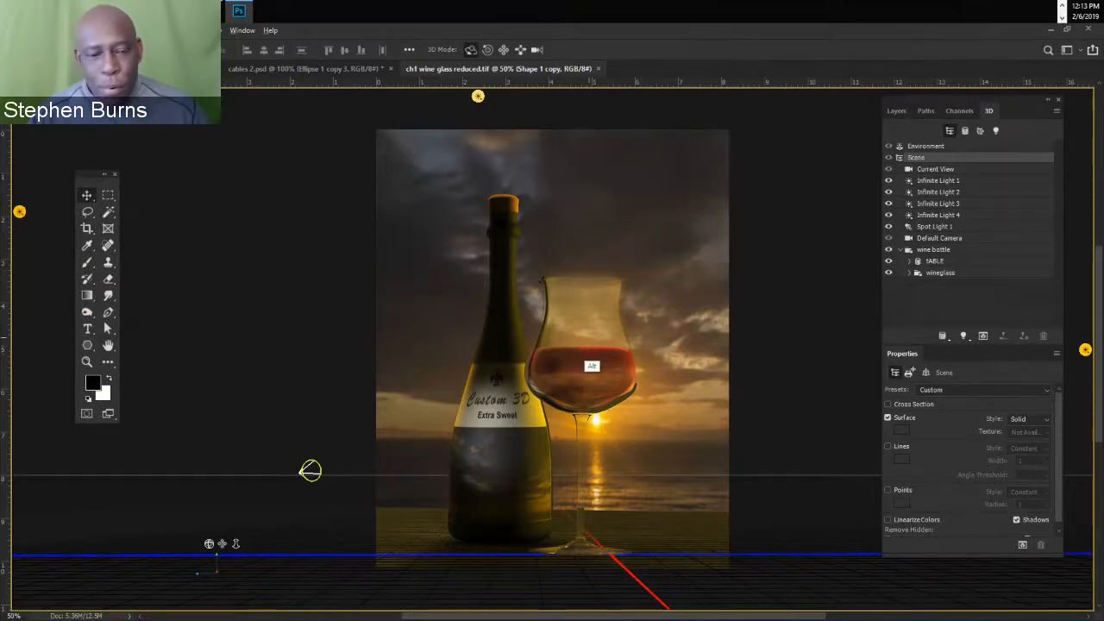
- Zoom the wine bottle image to about 58%, switch to full-screen mode and shift the canvas aside for the panels
scroll(595, 366, "up", 3, "alt")
scroll(595, 352, "down", 3, "alt")
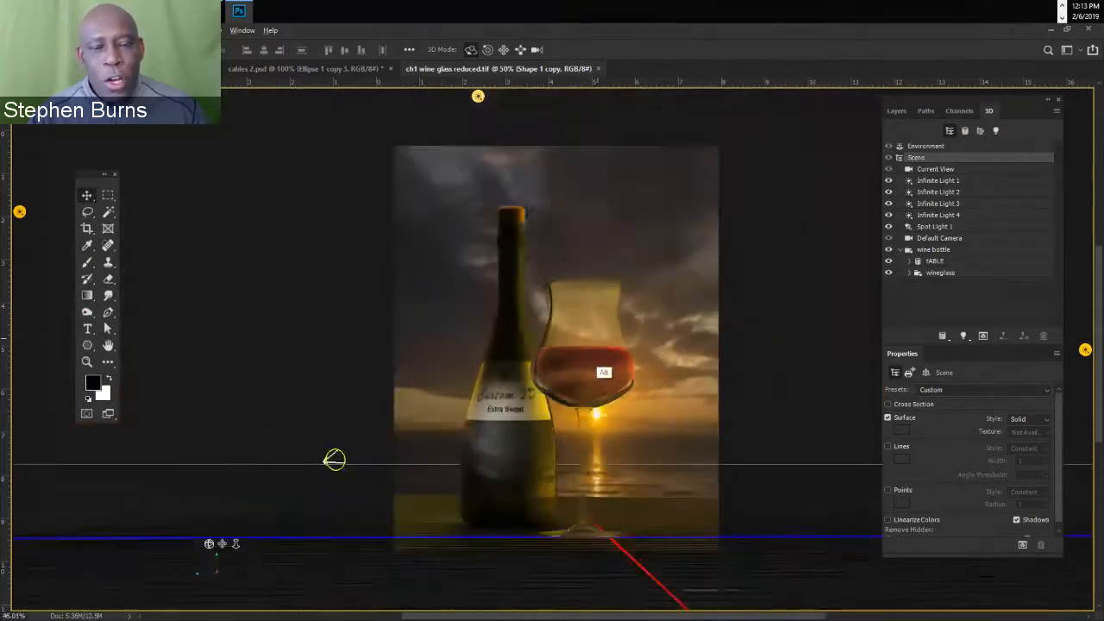
scroll(596, 353, "up", 3, "alt")
scroll(593, 354, "down", 2, "alt")
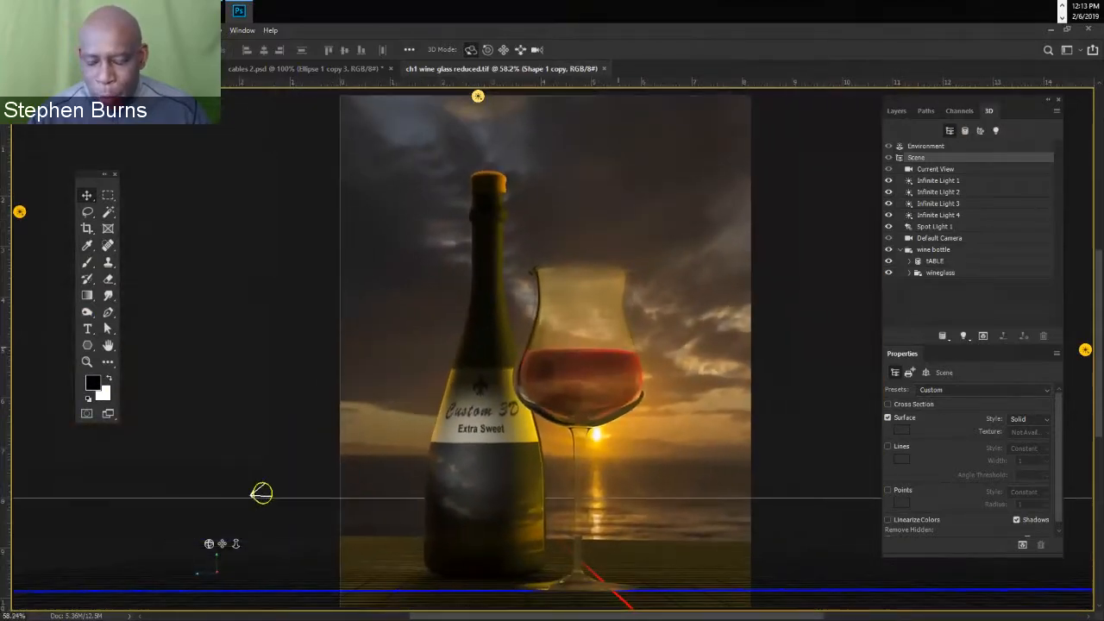
key("f")
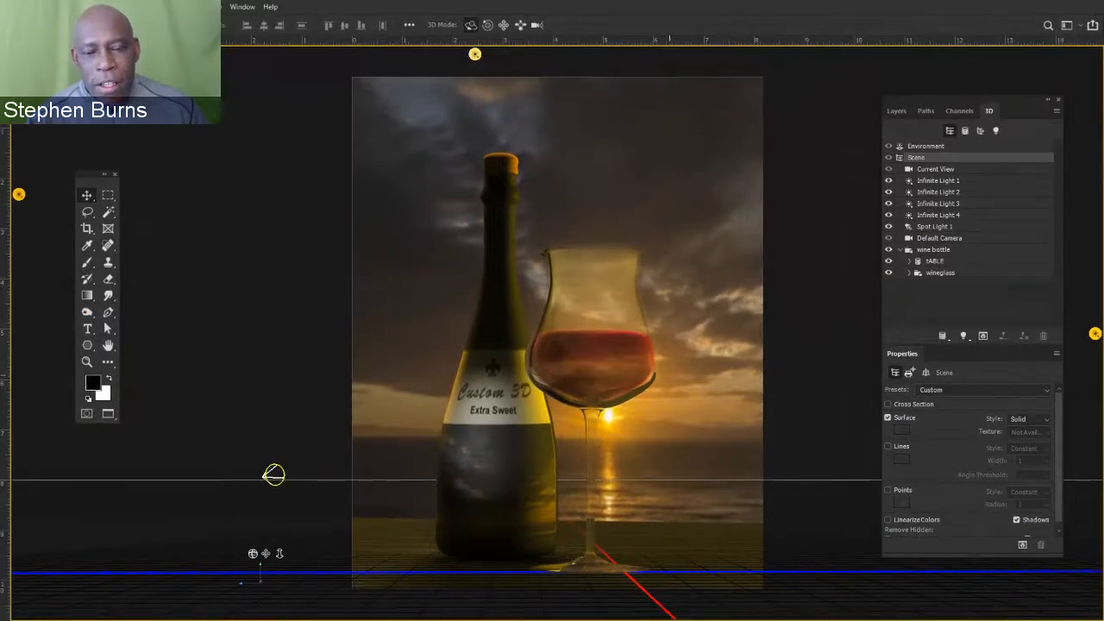
left_click_drag(273, 474, 205, 476)
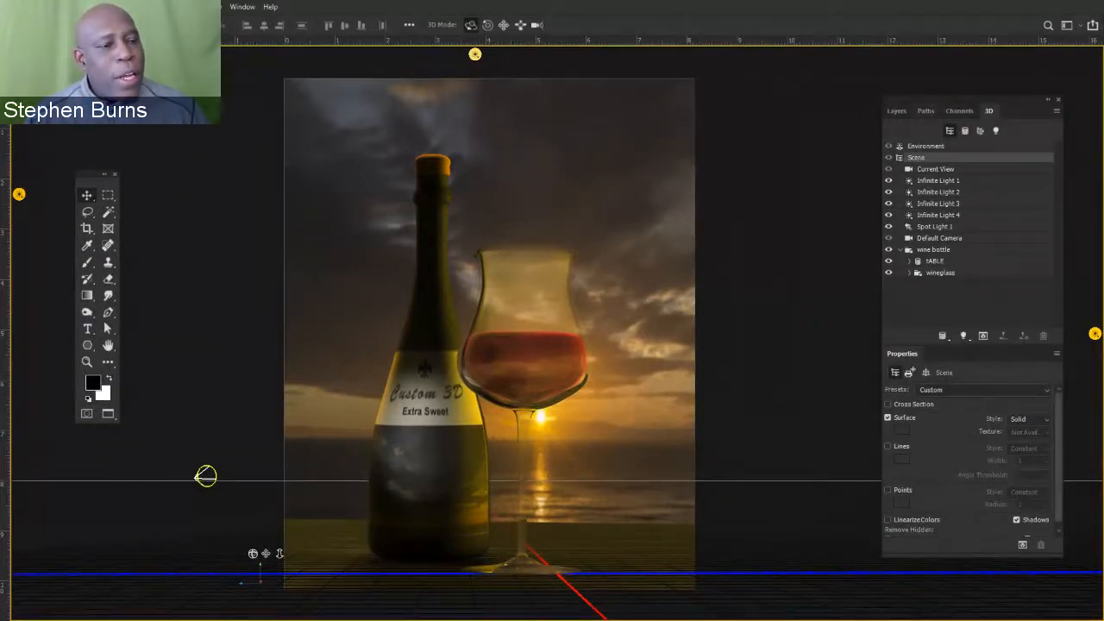
- Move the floating panel group next to the image and display the document's layers
left_click_drag(966, 100, 851, 81)
left_click(781, 91)
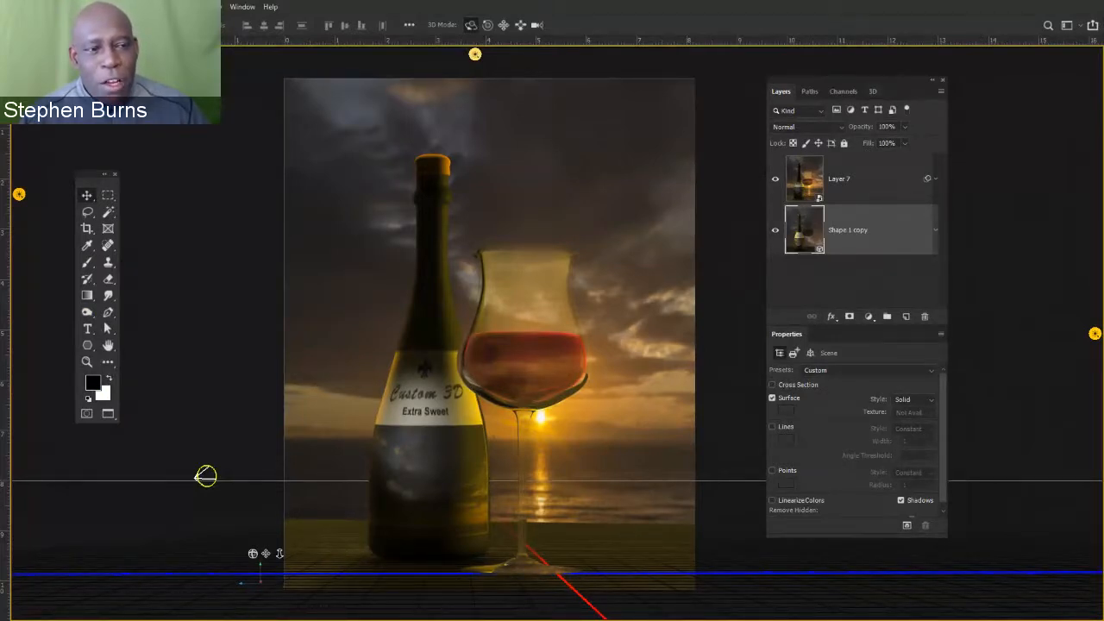
left_click_drag(849, 80, 801, 83)
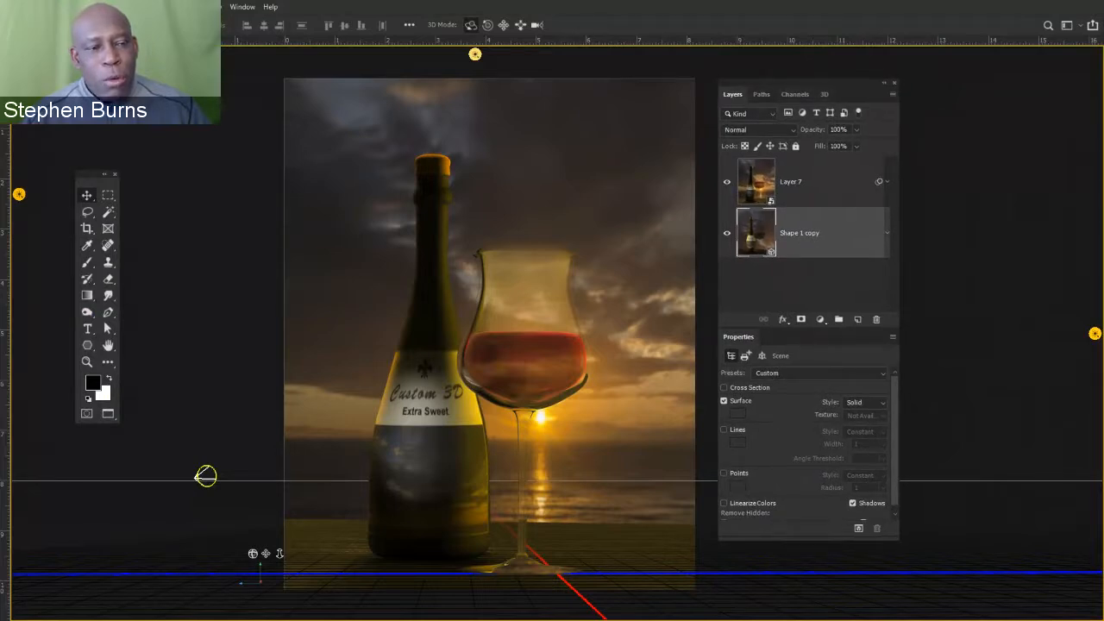
- Compare the document's layer stack with the lights, cameras and wine bottle objects in the 3D scene
left_click(825, 94)
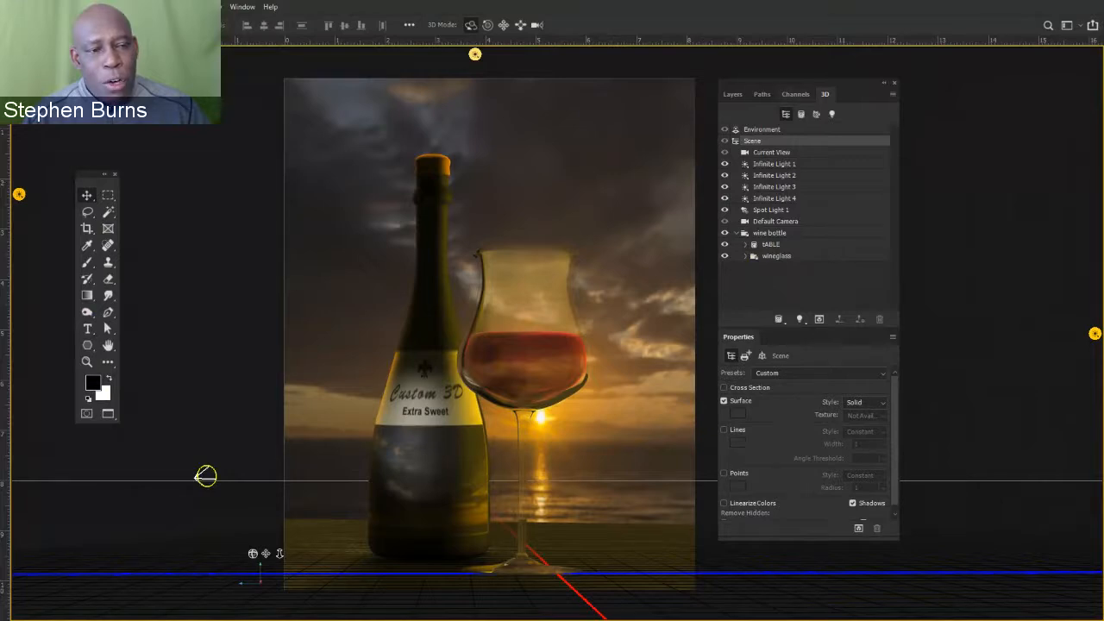
left_click(732, 94)
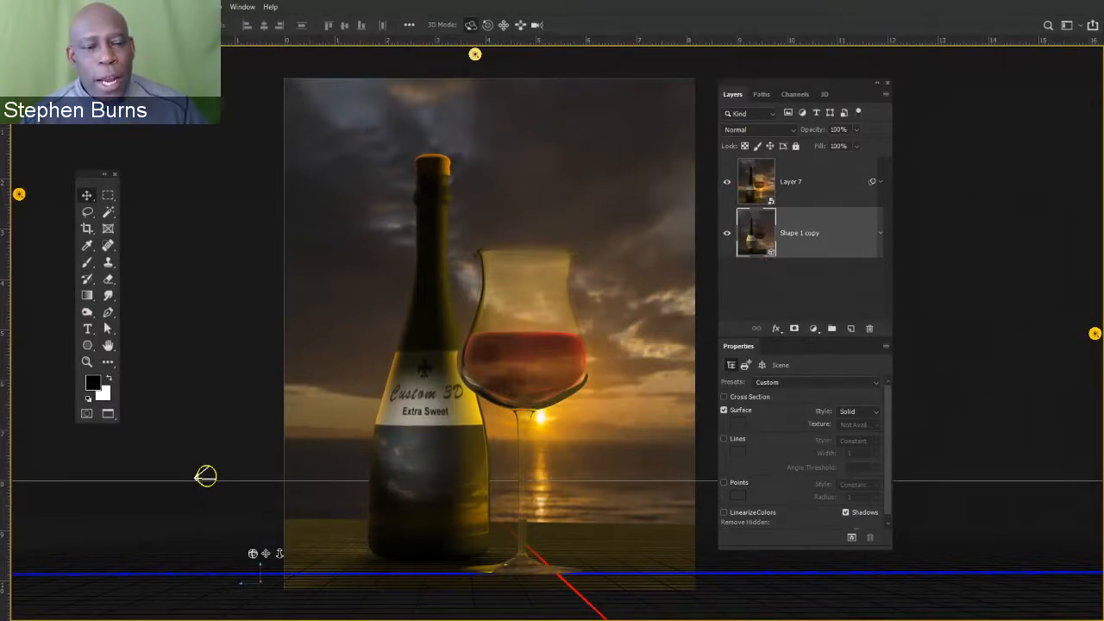
left_click(825, 94)
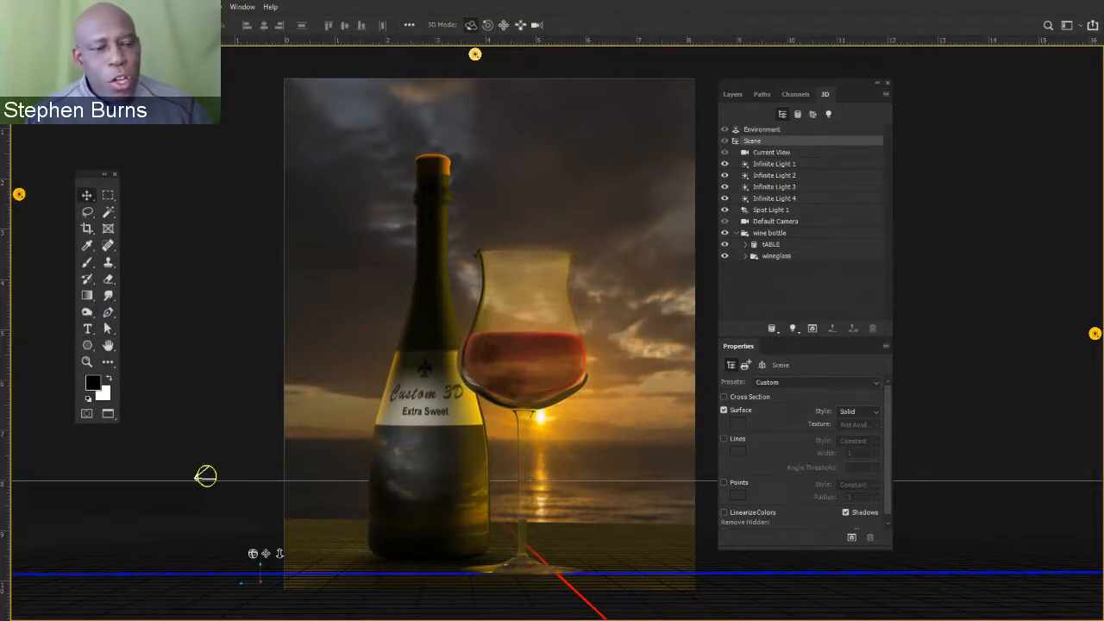
- Select the Current View camera, try the roll and pan modes, orbit the camera for a higher ground-plane view, and display the layers
left_click(771, 153)
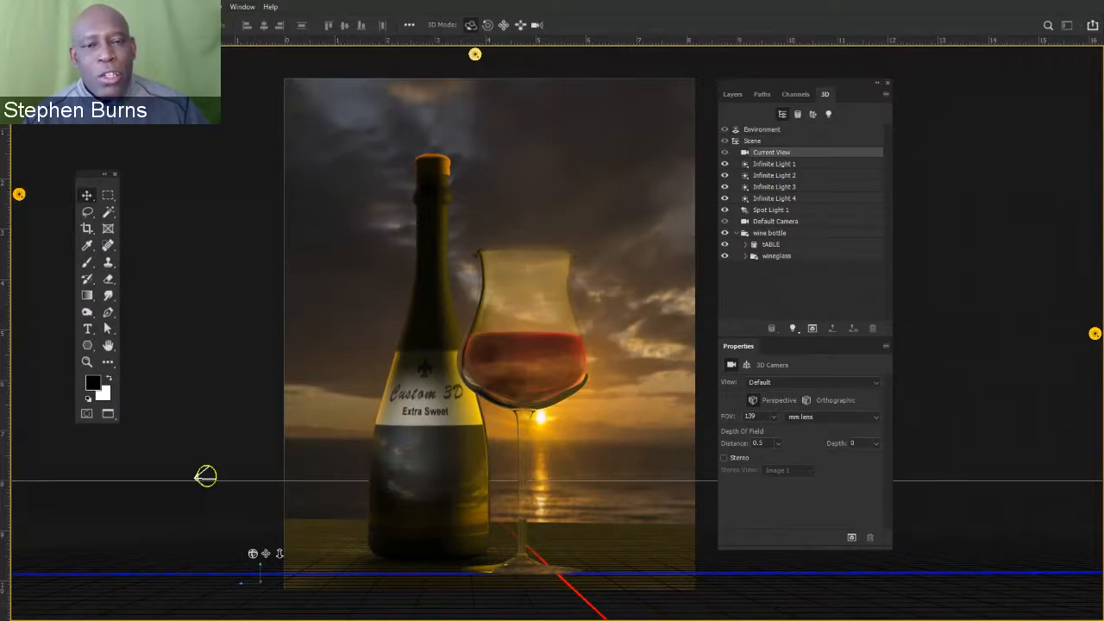
left_click(487, 25)
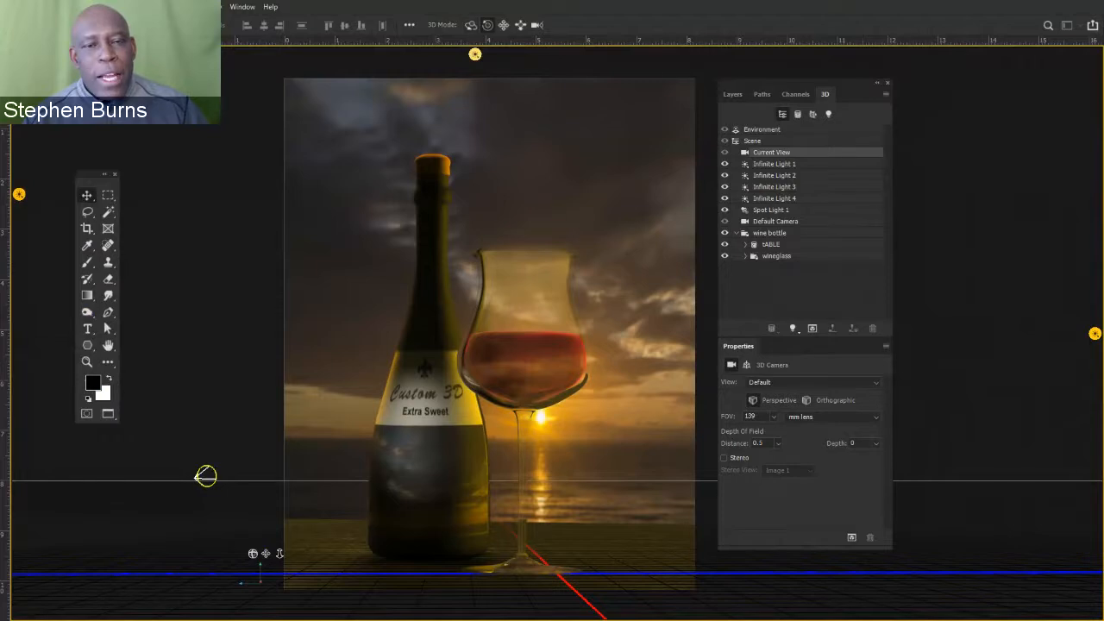
left_click(504, 25)
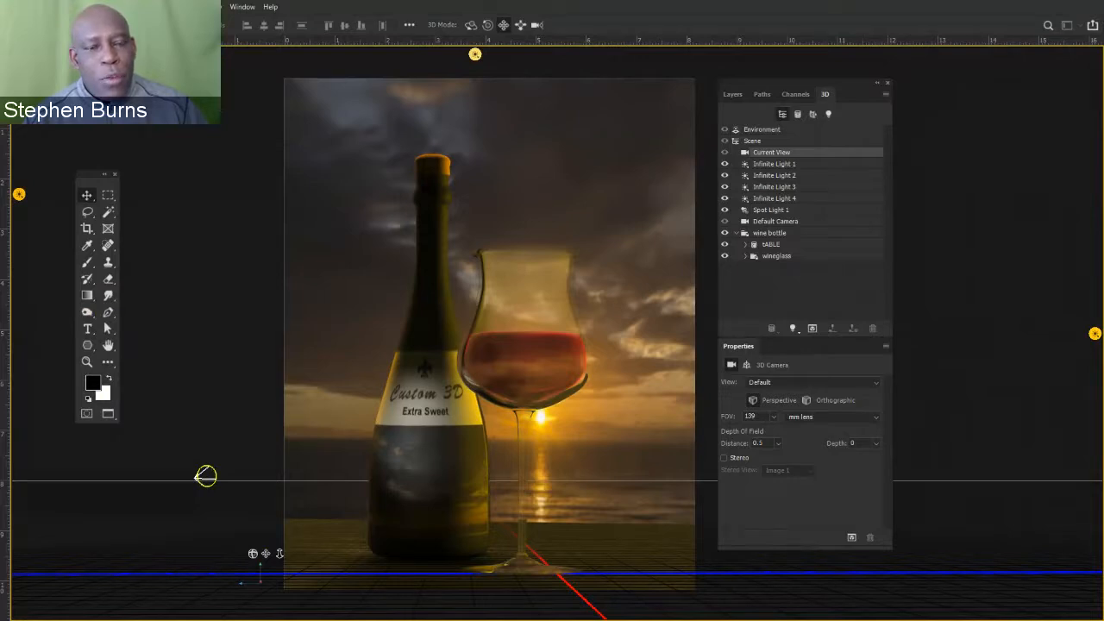
left_click(471, 25)
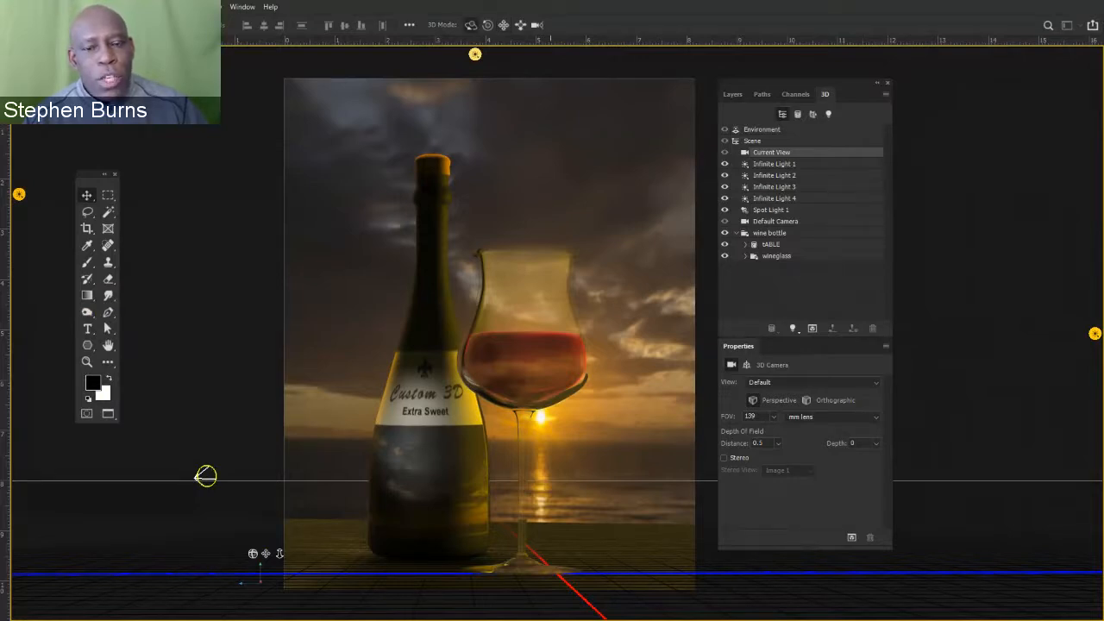
left_click_drag(206, 475, 242, 536)
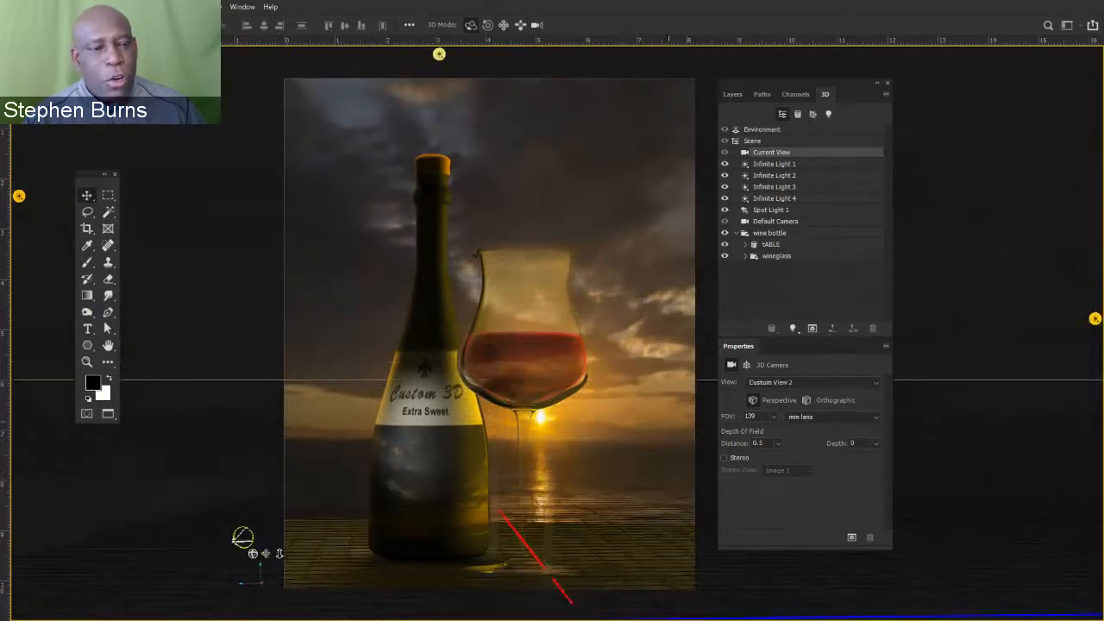
key("F7")
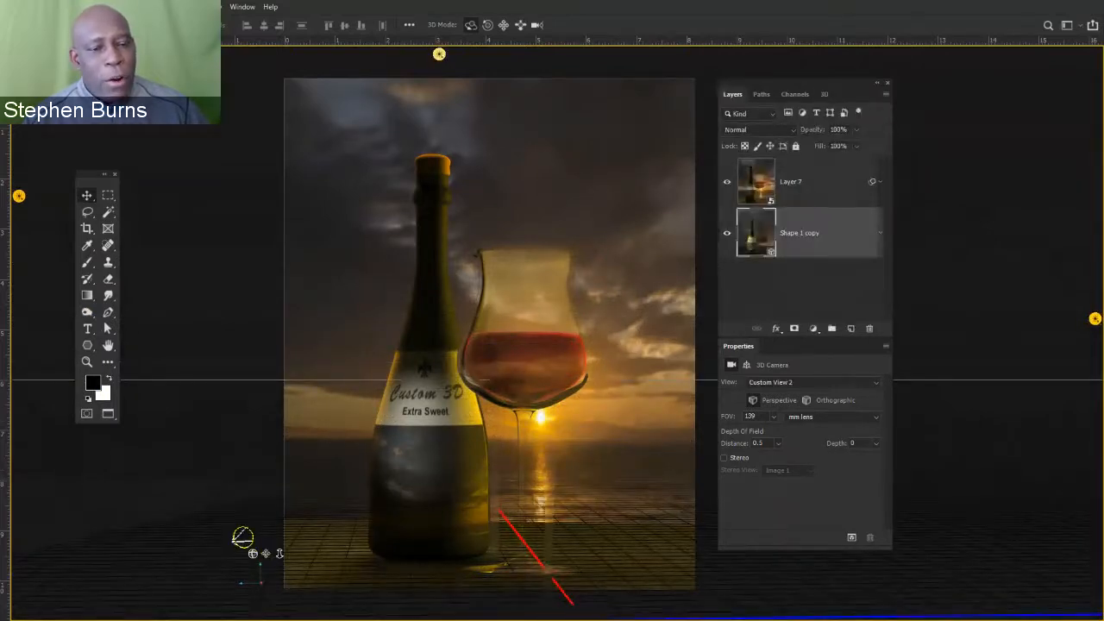
- Hide Layer 7 and orbit the 3D camera slightly around the wine bottle scene
left_click(726, 181)
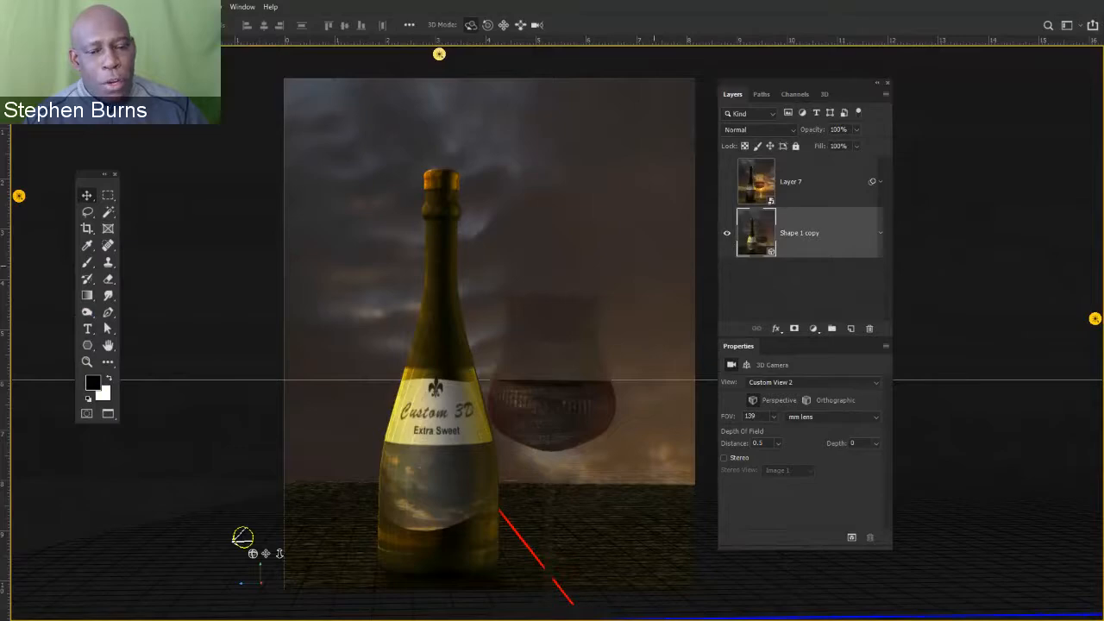
left_click_drag(243, 537, 225, 511)
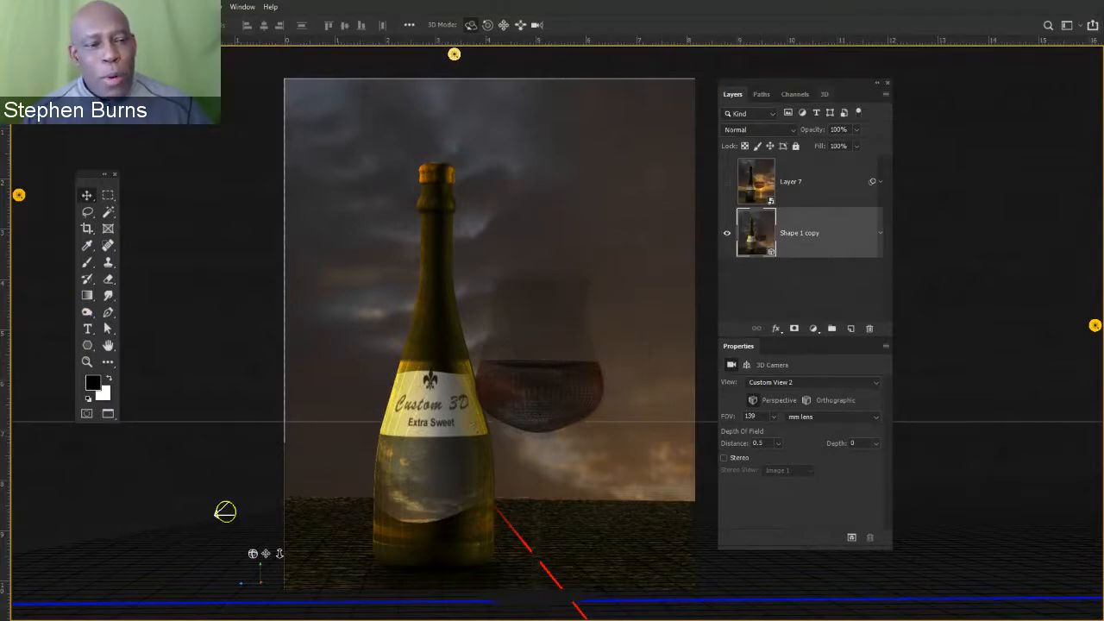
- Select the wine bottle group in the 3D scene and inspect the contents of its tABLE and wineglass objects
left_click(825, 94)
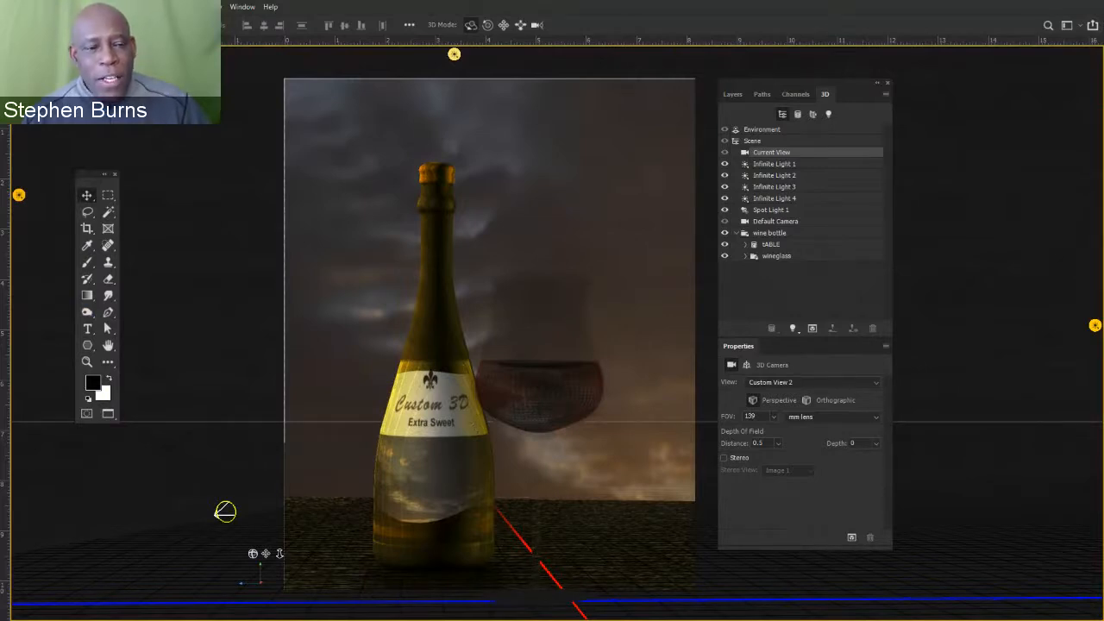
left_click(769, 233)
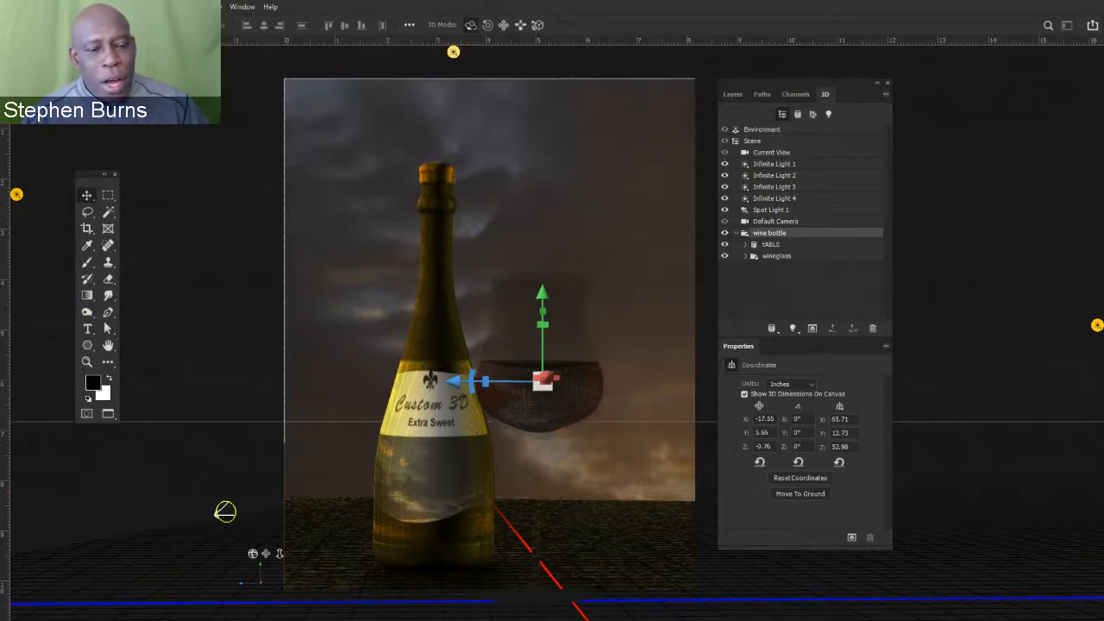
left_click(745, 256)
left_click(745, 245)
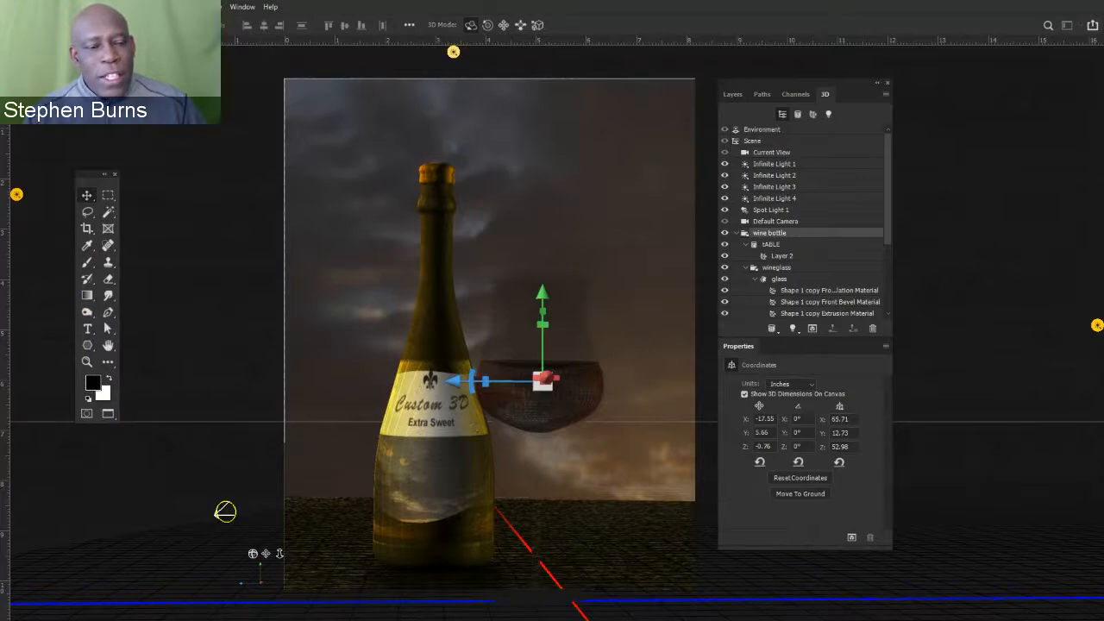
left_click(746, 245)
left_click(746, 256)
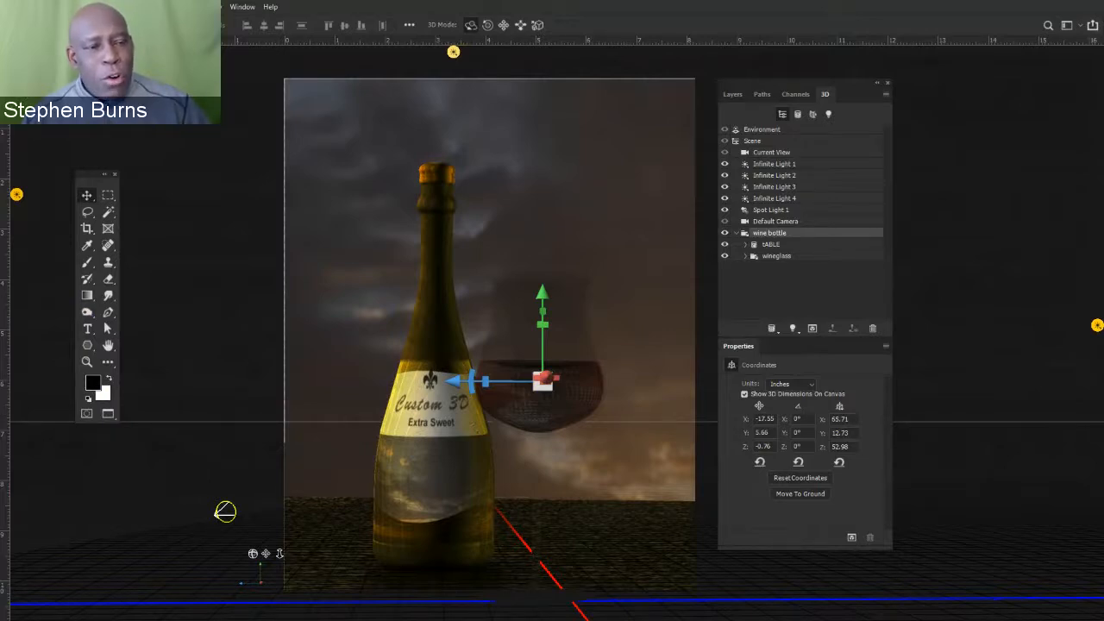
- Start exporting the 3D layer in Wavefront|OBJ format with JPEG textures
left_click(885, 94)
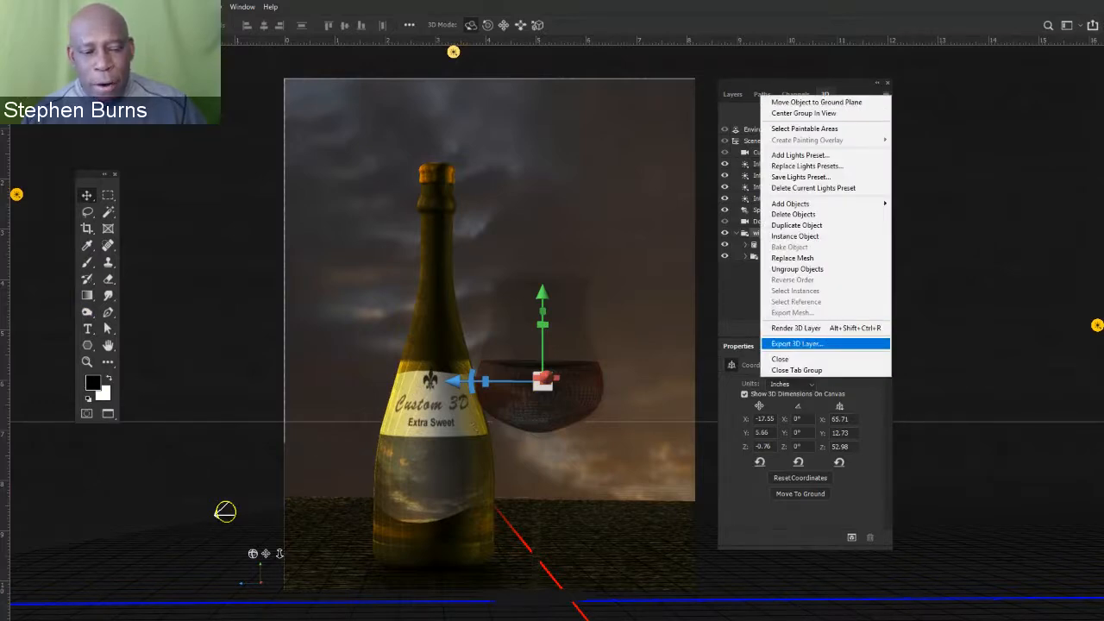
left_click(797, 343)
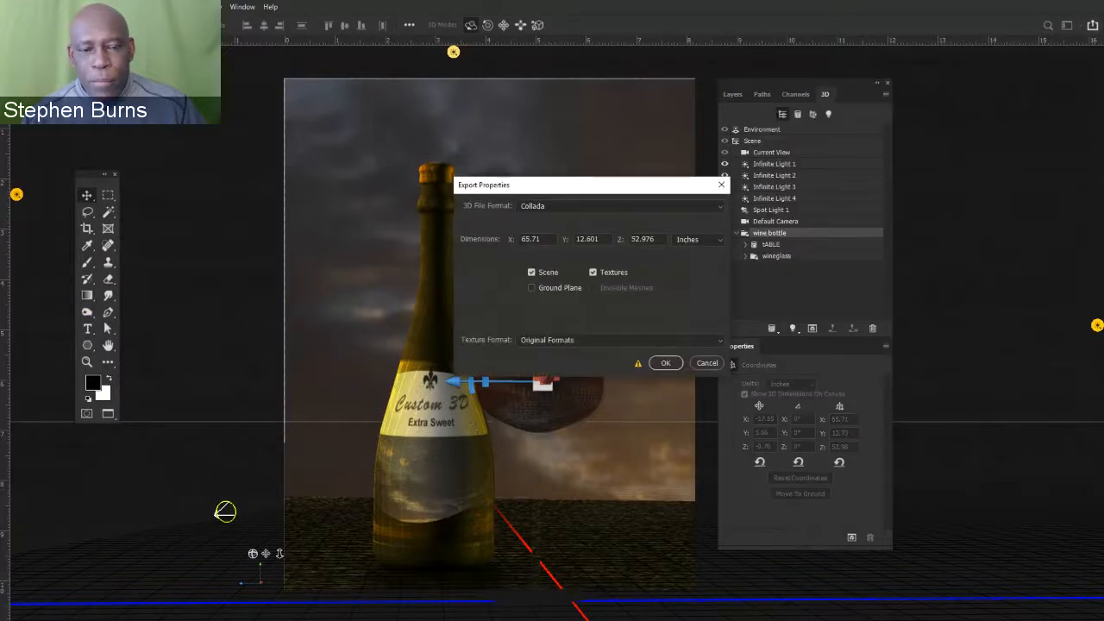
left_click_drag(621, 188, 486, 107)
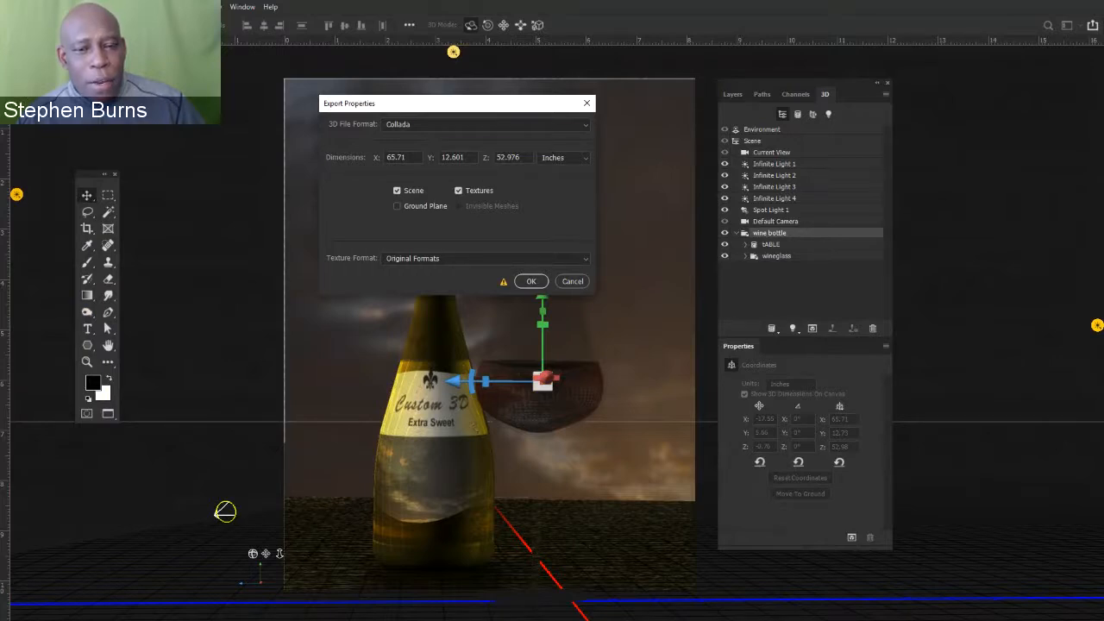
left_click(570, 125)
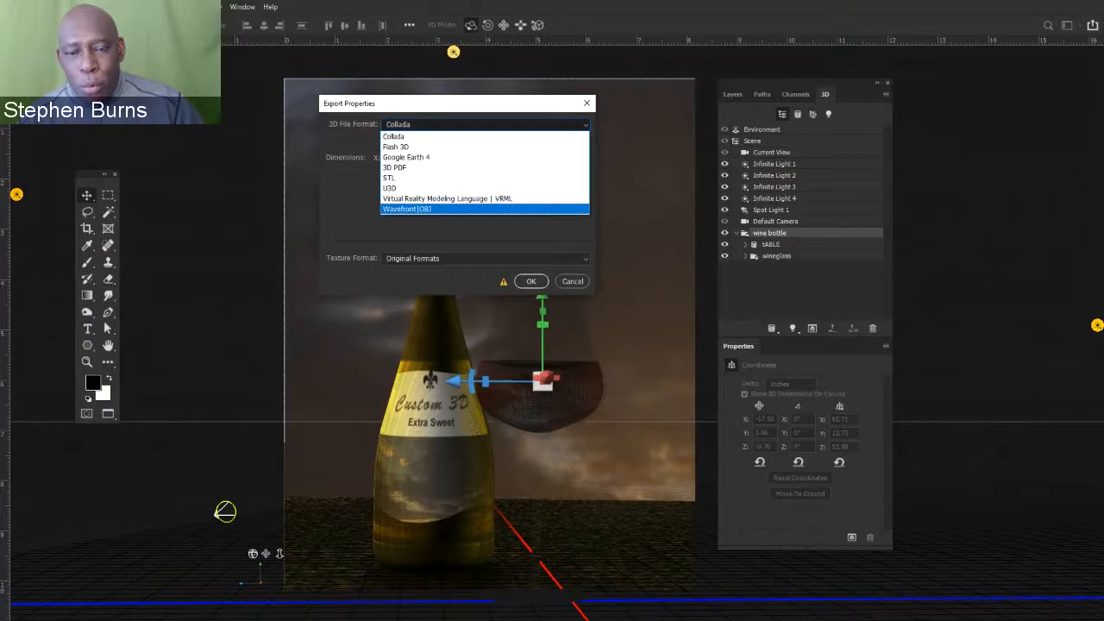
key("Return")
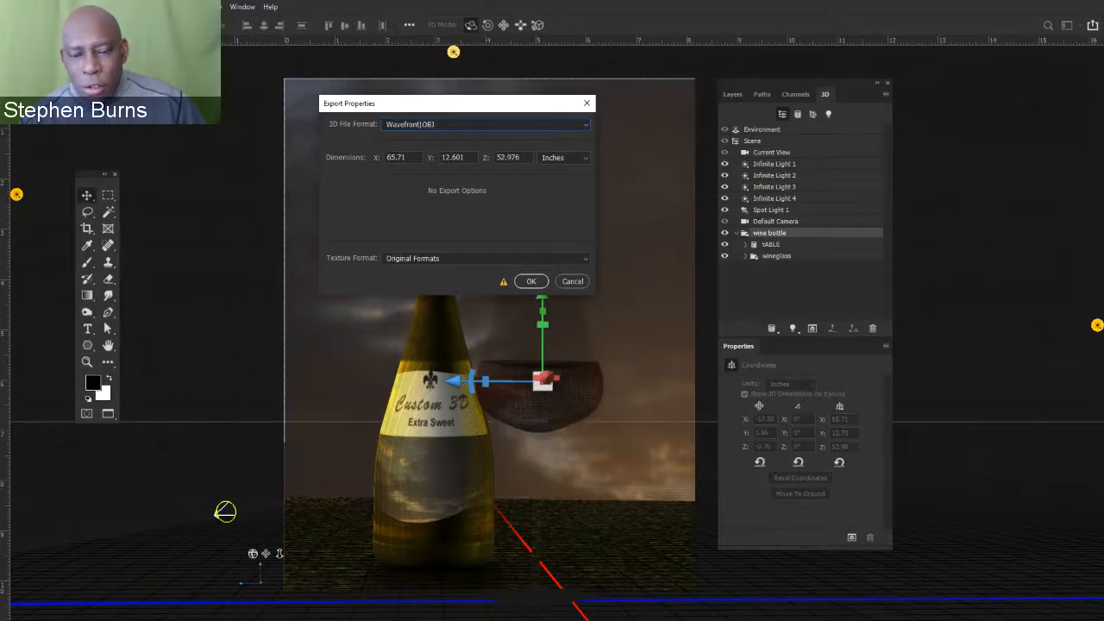
left_click(485, 259)
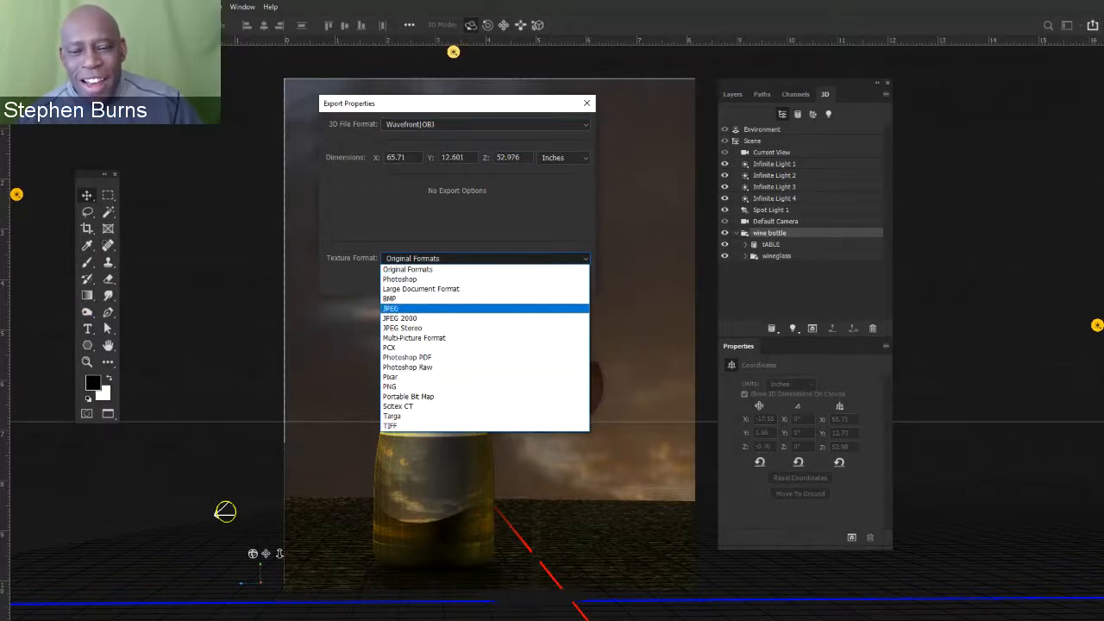
left_click(414, 308)
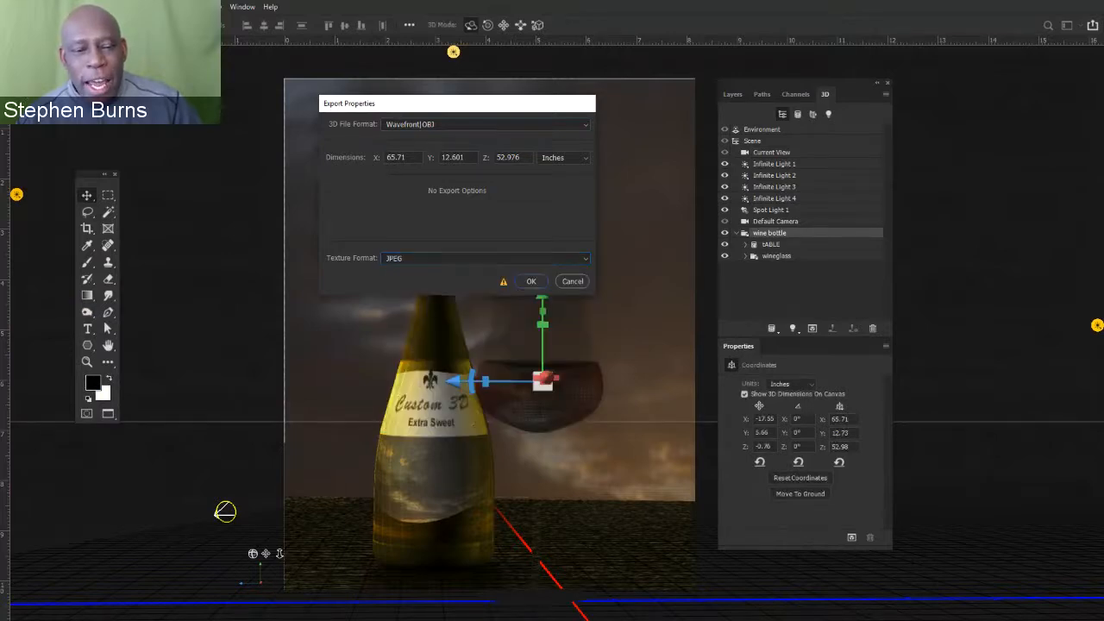
left_click(530, 281)
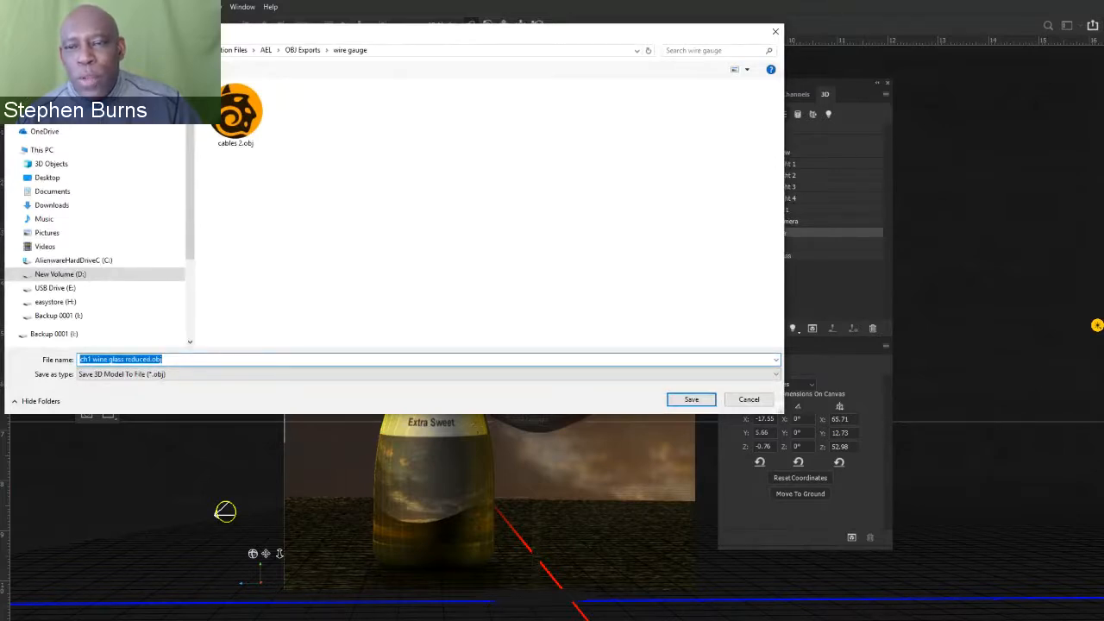
- Create a folder named "wine bottle 002" inside AEL > OBJ Exports and open it as the export destination
left_click(266, 50)
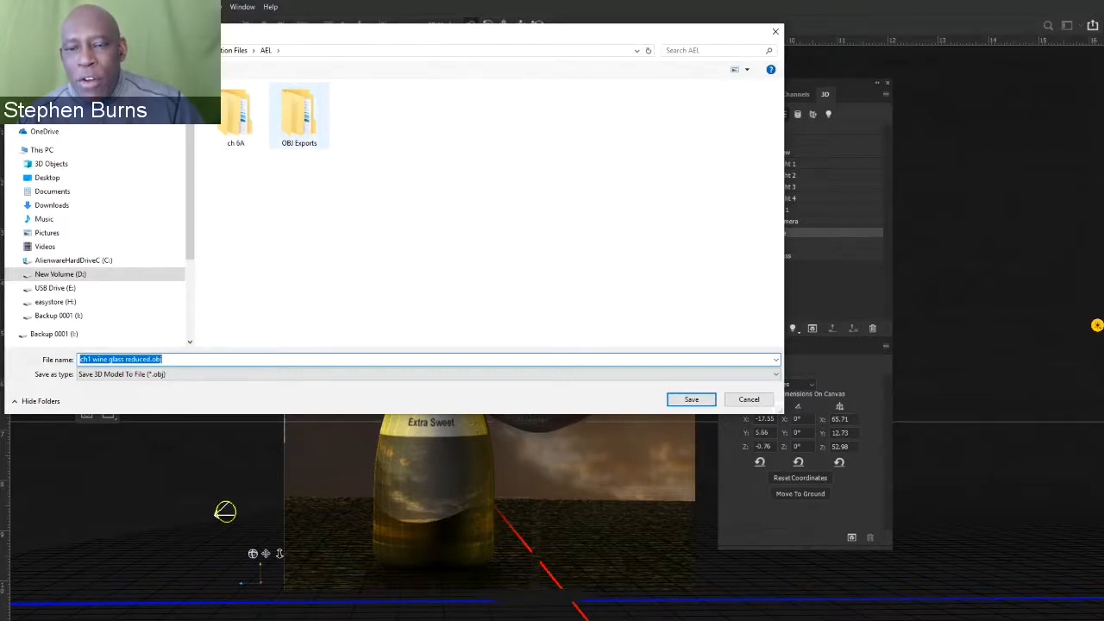
double_click(299, 114)
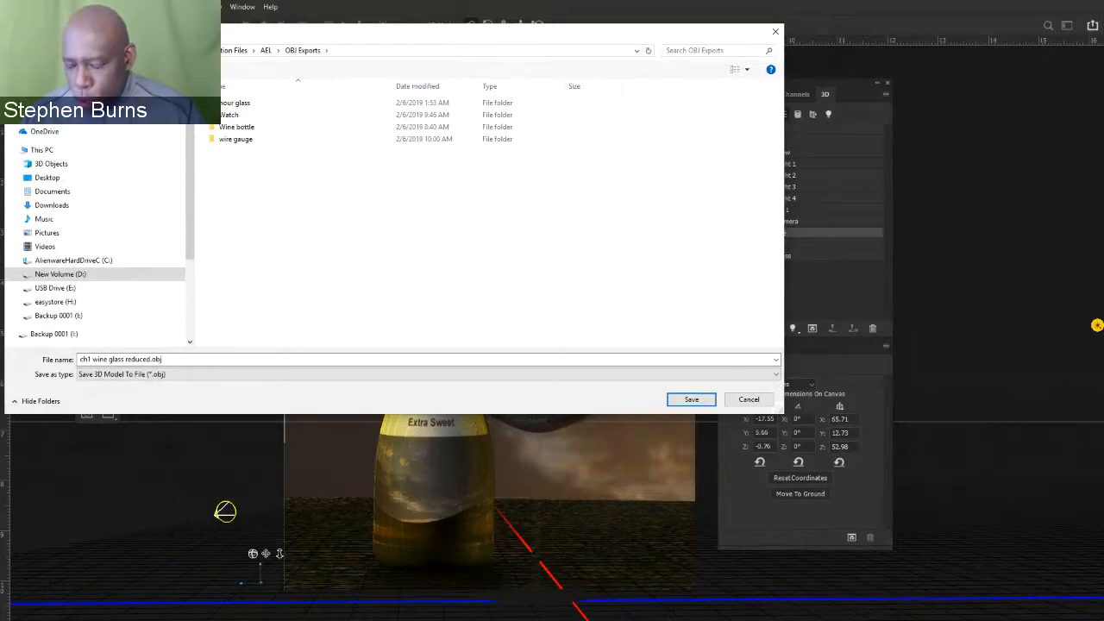
key("ctrl+shift+n")
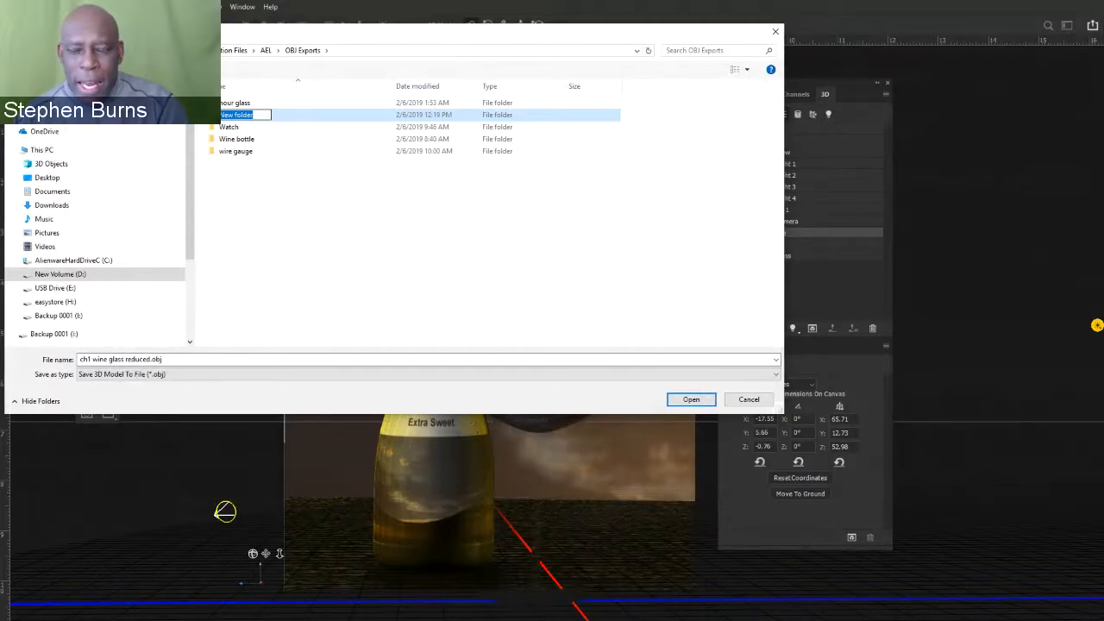
type("wine")
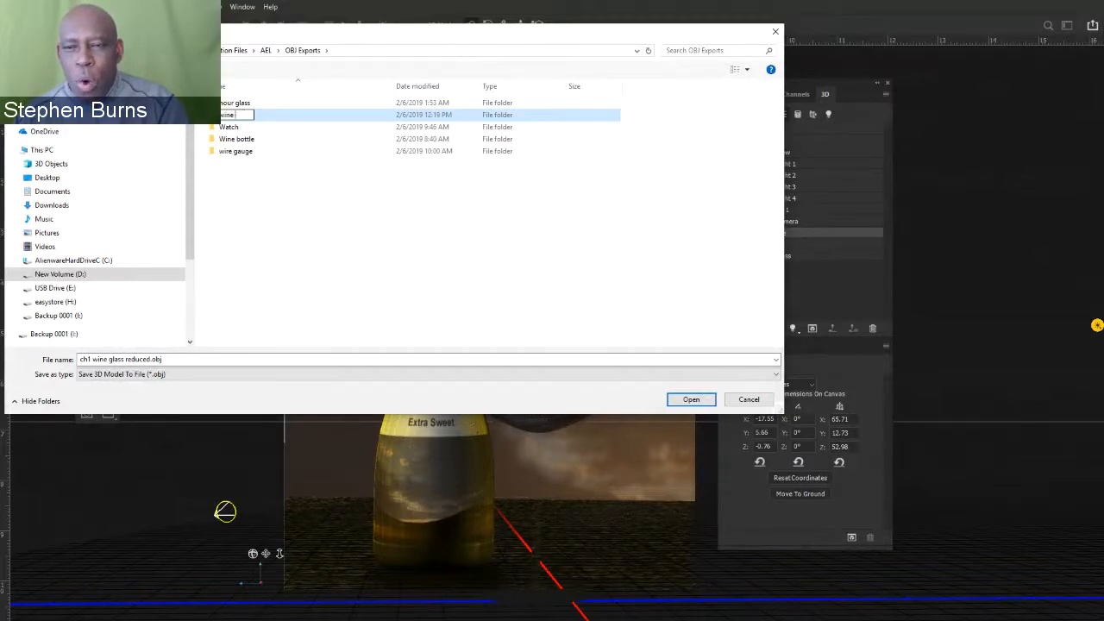
type(" bottle")
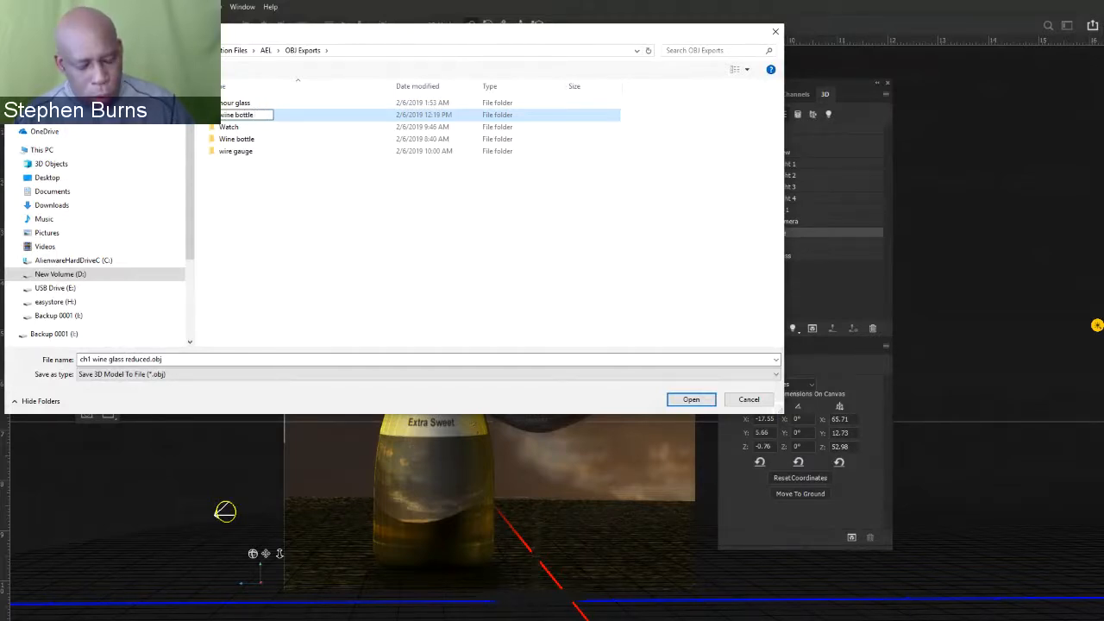
type(" 002")
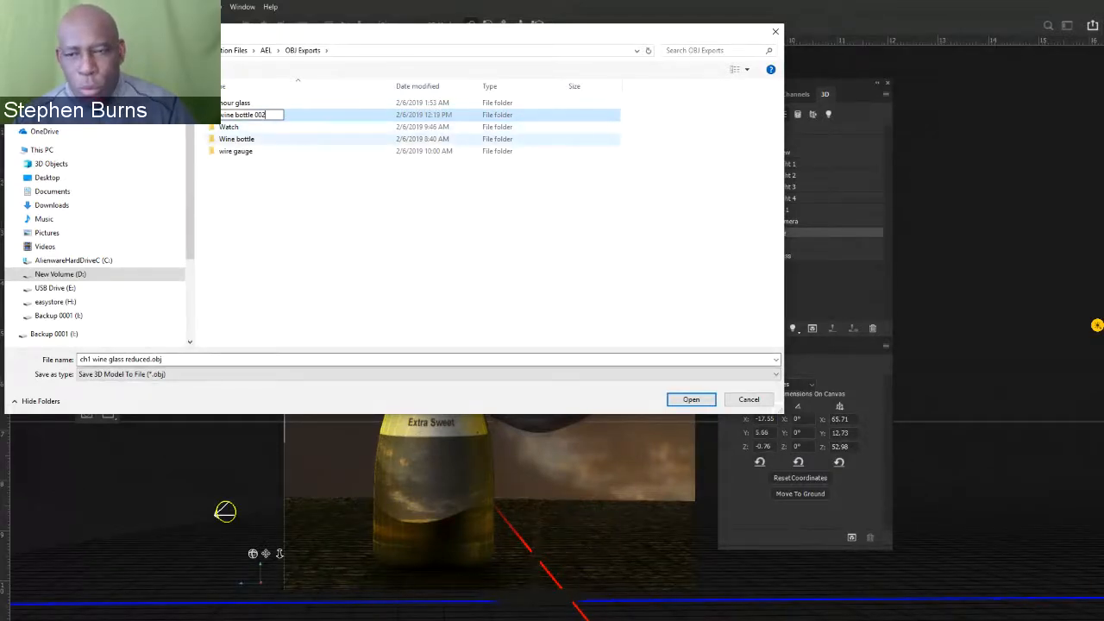
key("Return")
key("Return")
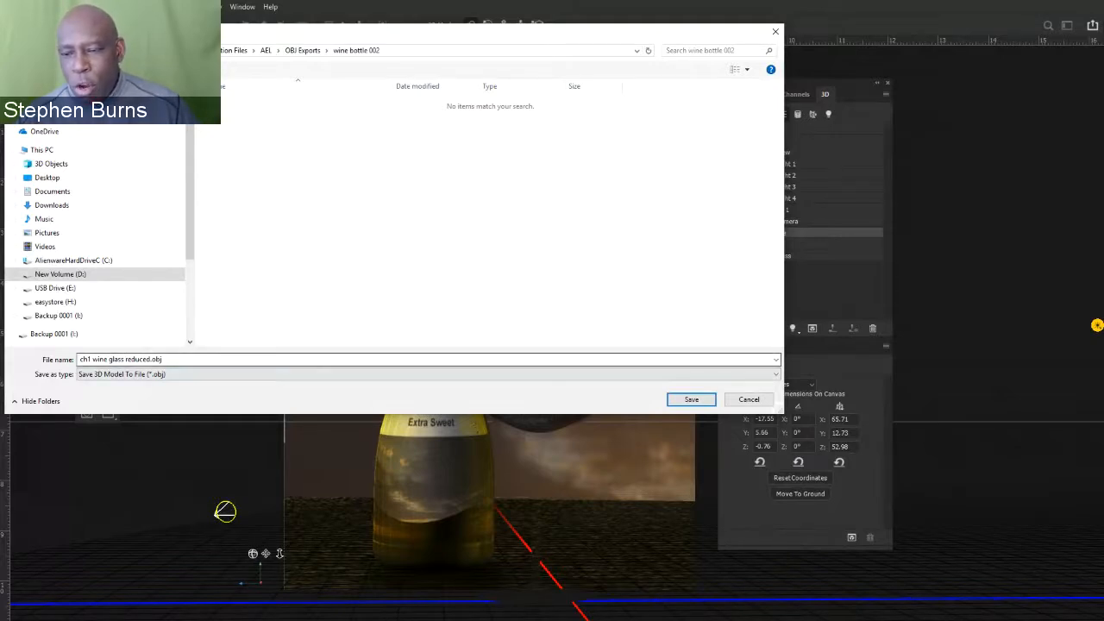
- Name the exported model "wine bottle 002" and save it as an OBJ file
left_click(184, 360)
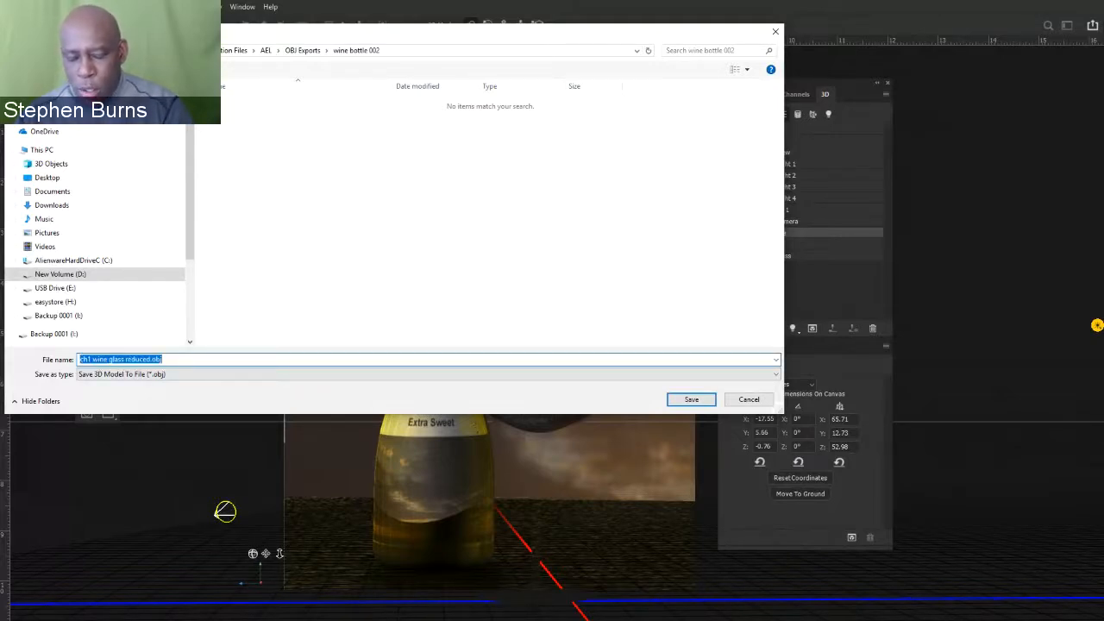
type("wine bottle")
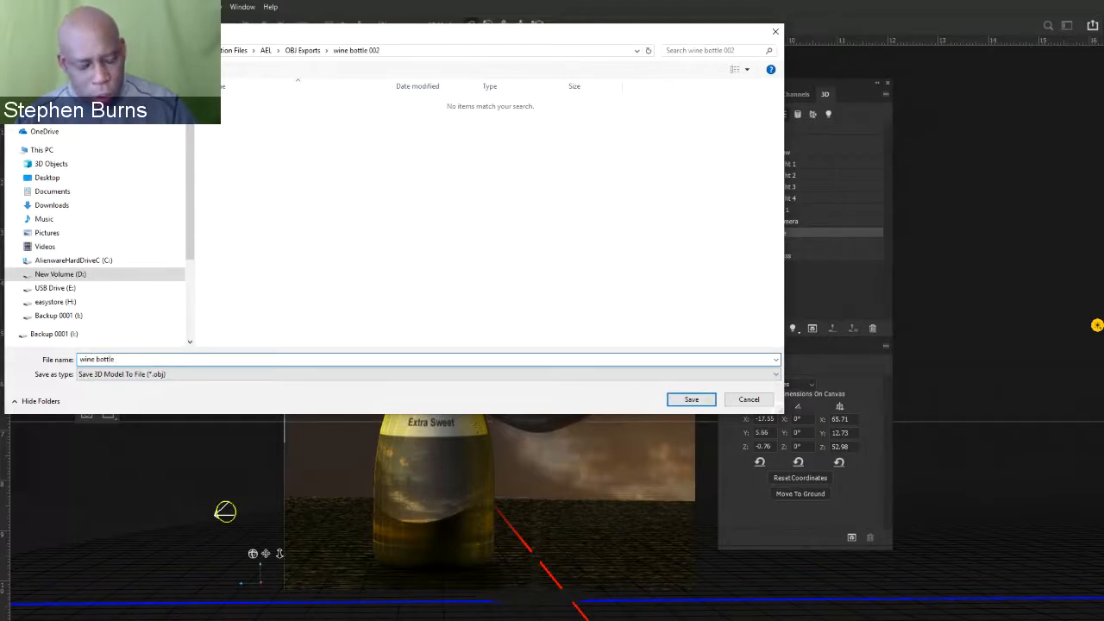
type(" 002")
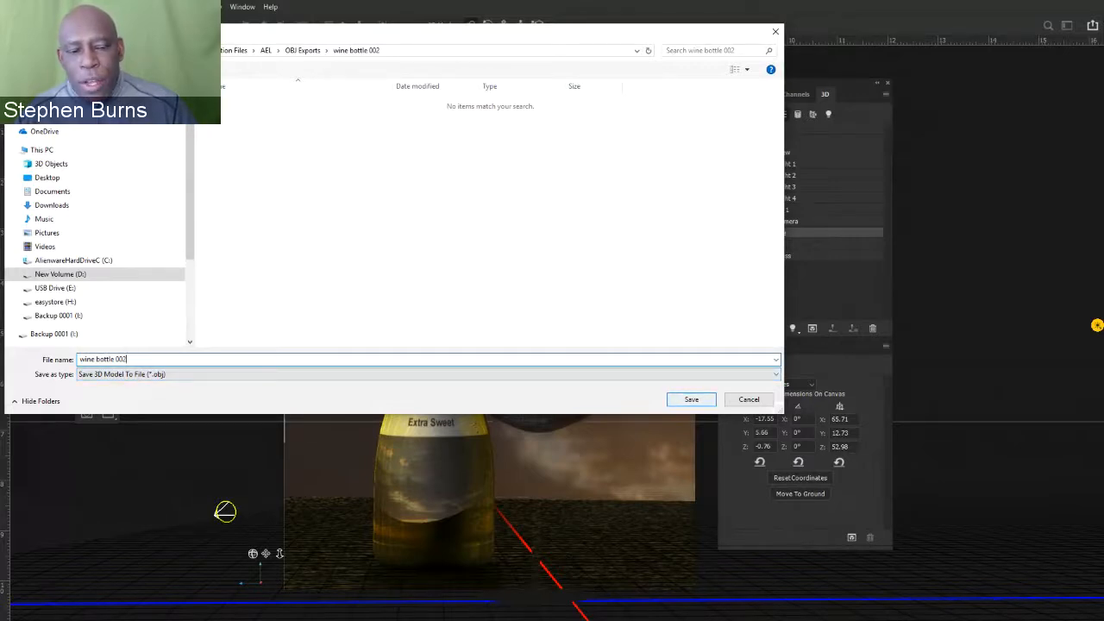
left_click(691, 399)
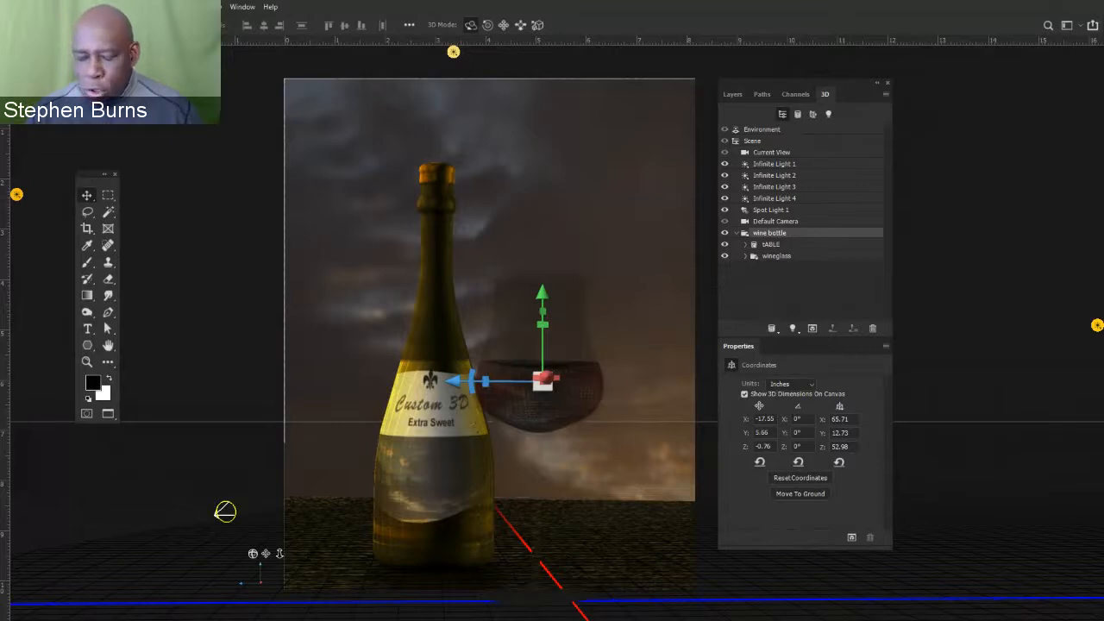
- Switch to Adobe Bridge and open the wine bottle 002 folder inside OBJ Exports
key("alt+Tab")
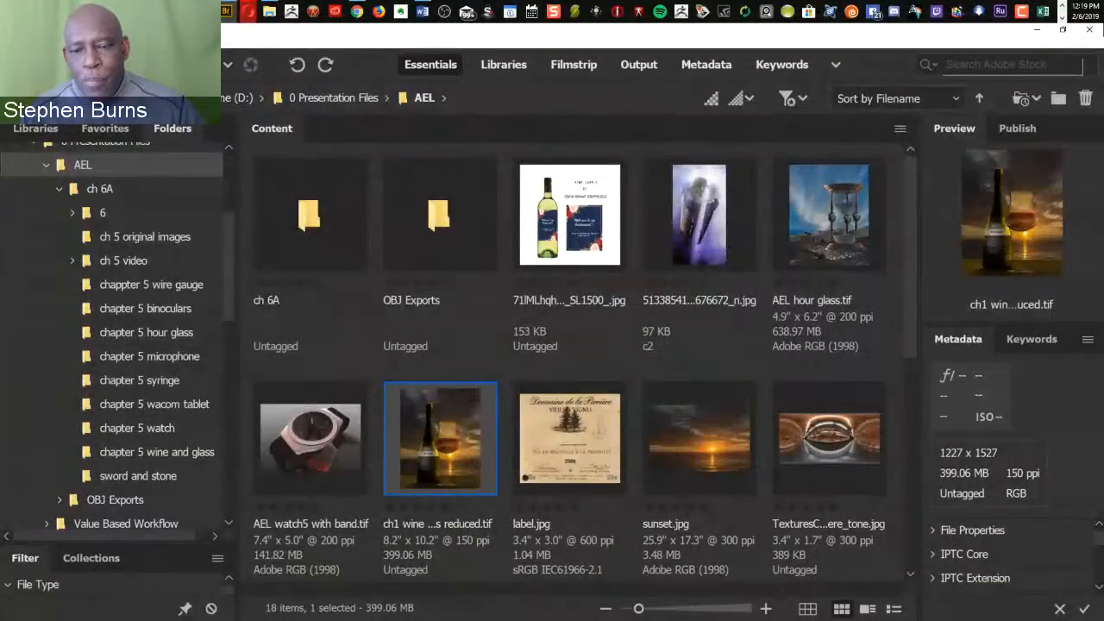
left_click(439, 216)
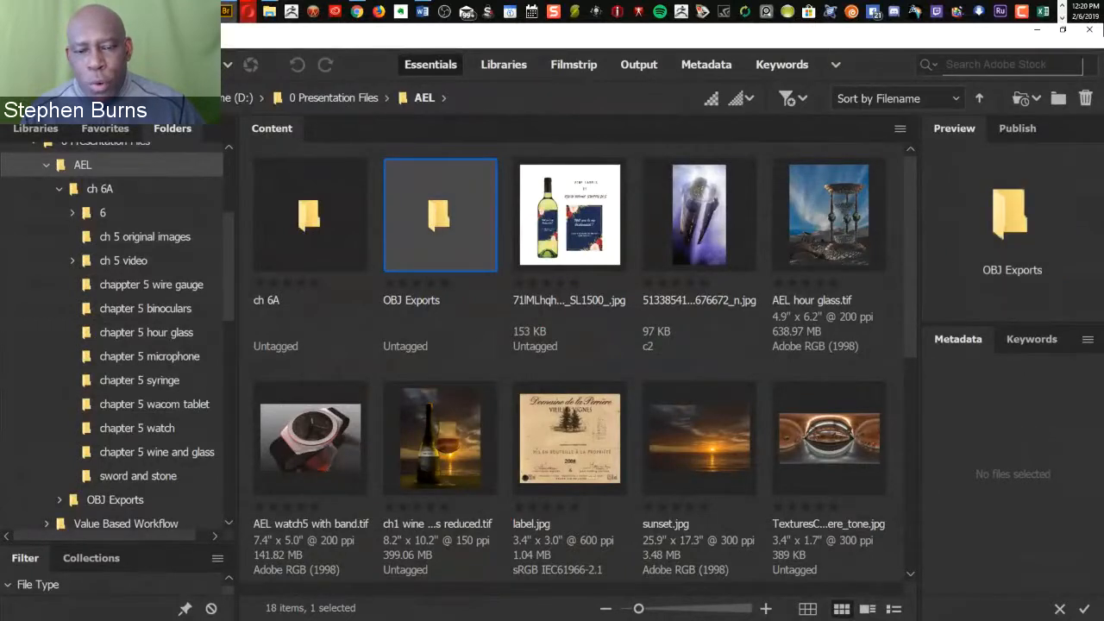
double_click(440, 216)
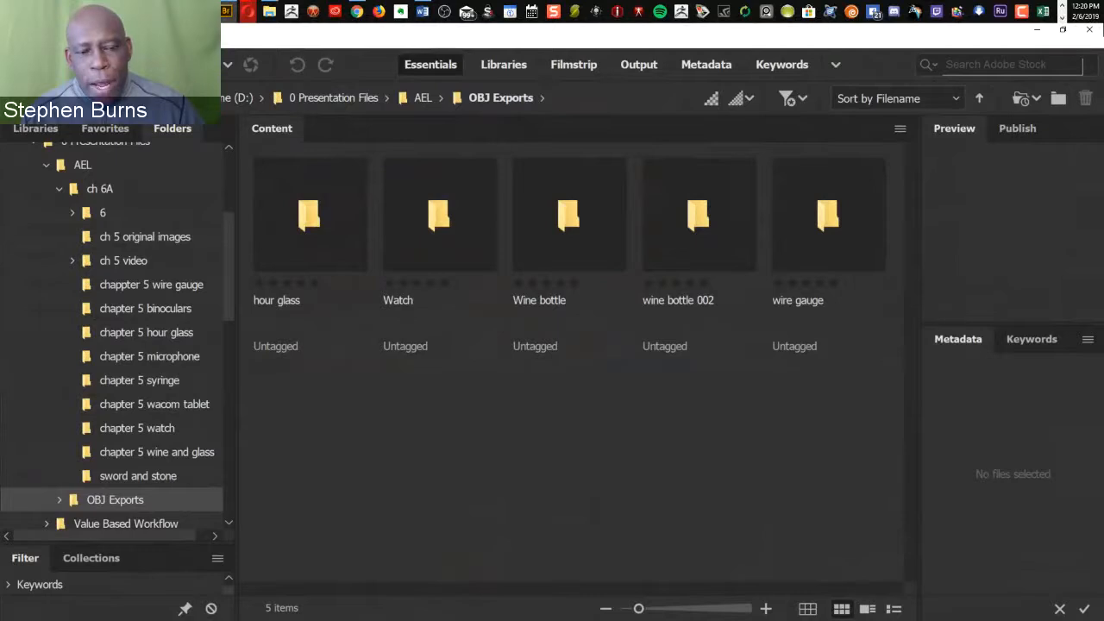
left_click(698, 215)
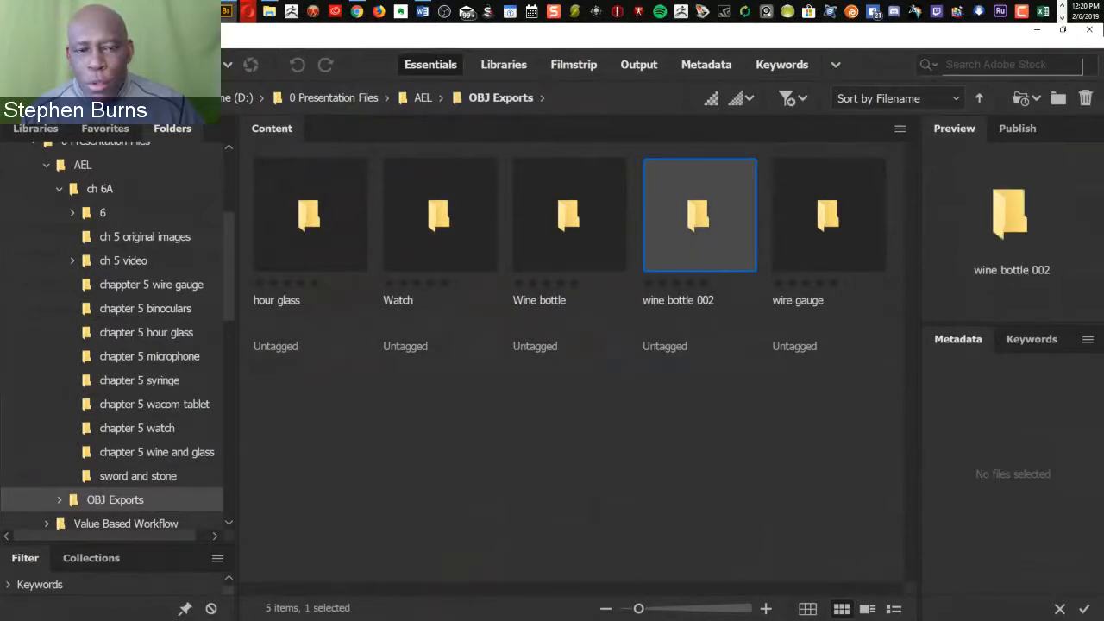
double_click(698, 216)
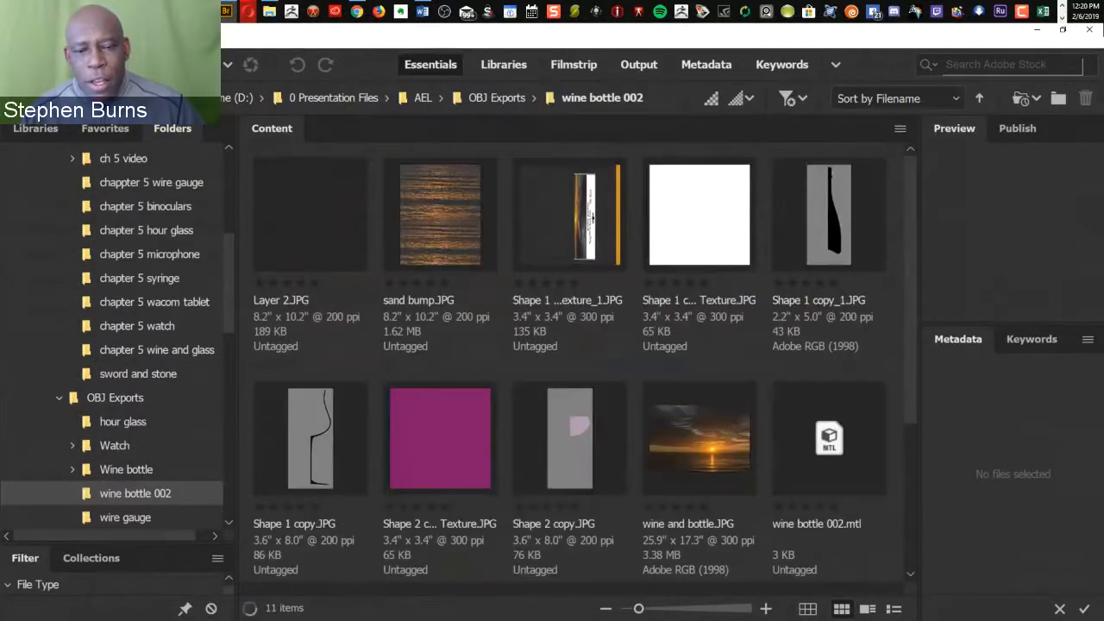
- Preview the exported texture images one by one and look through the folder for the MTL and OBJ files
left_click(440, 216)
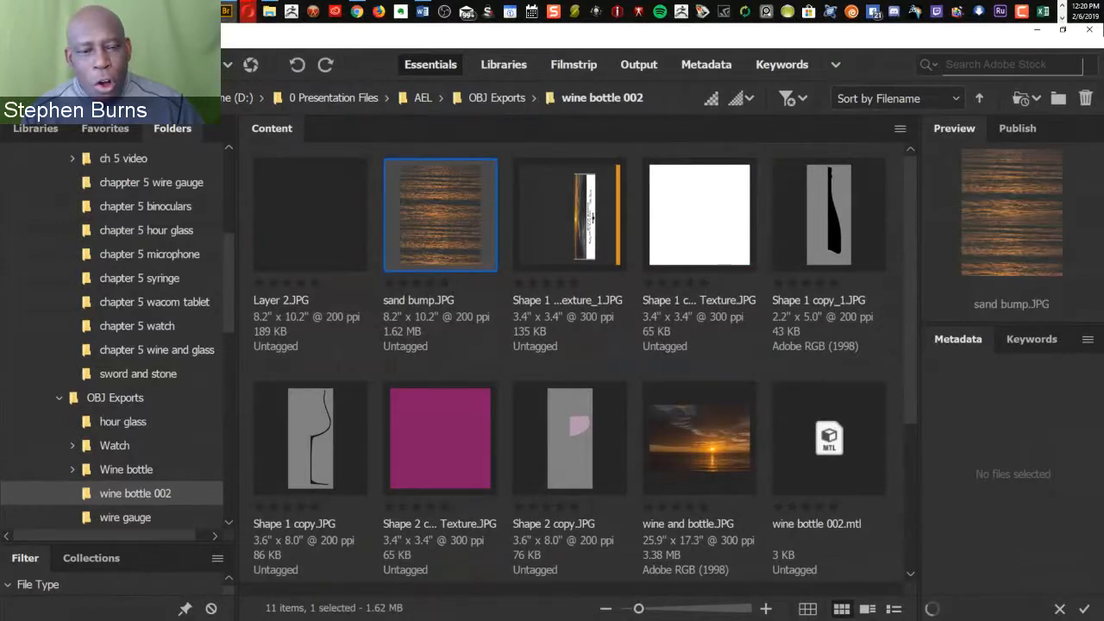
left_click(569, 216)
left_click(699, 216)
left_click(829, 216)
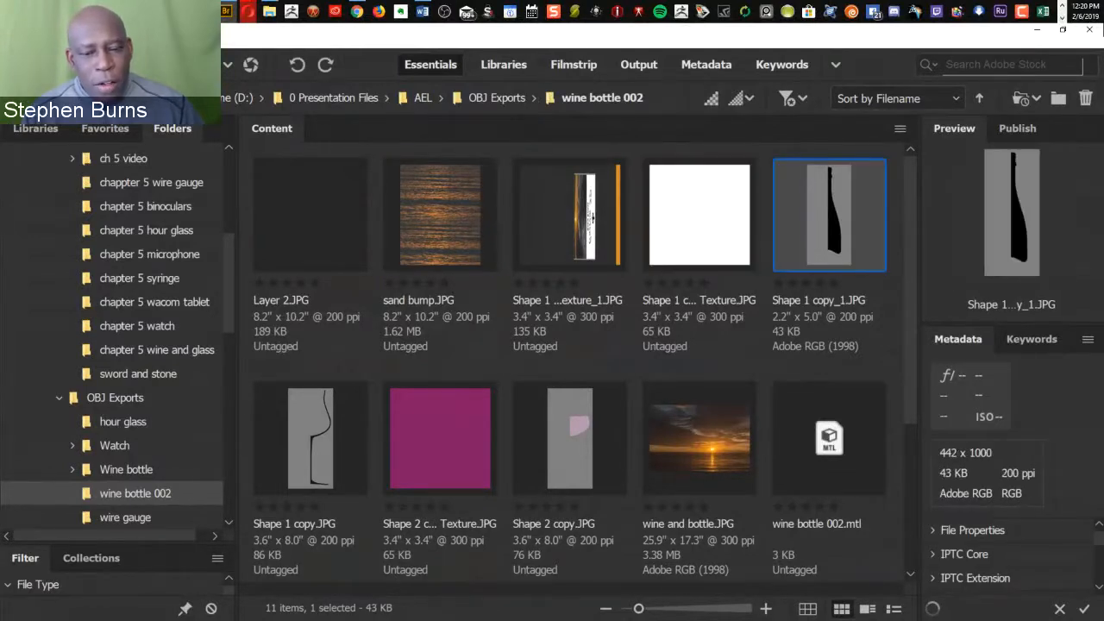
left_click(310, 439)
left_click(440, 439)
left_click(569, 439)
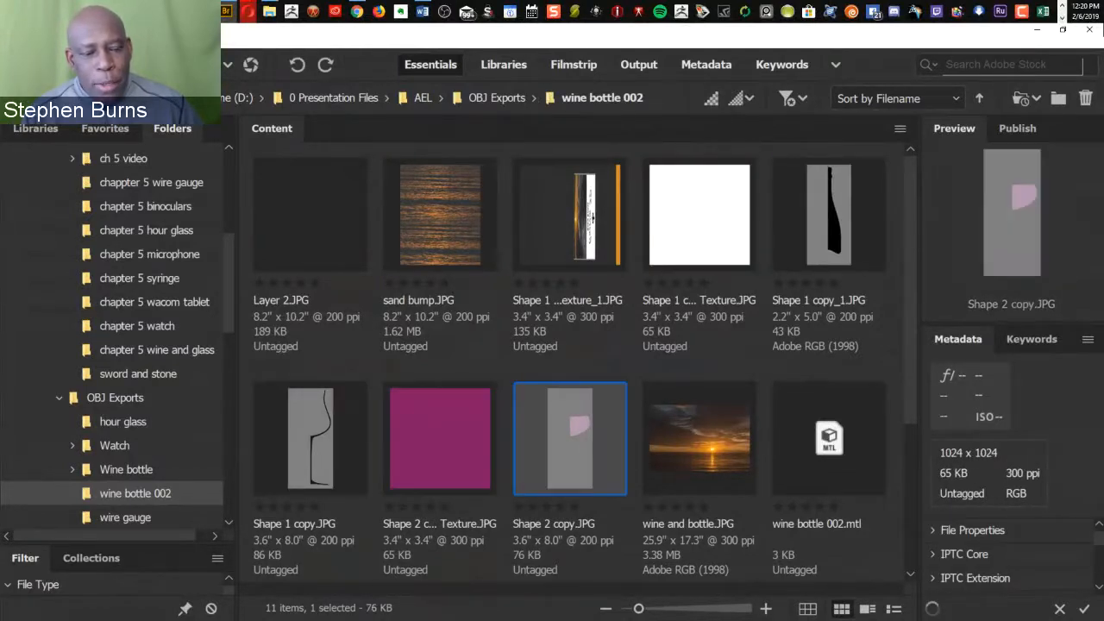
left_click(699, 439)
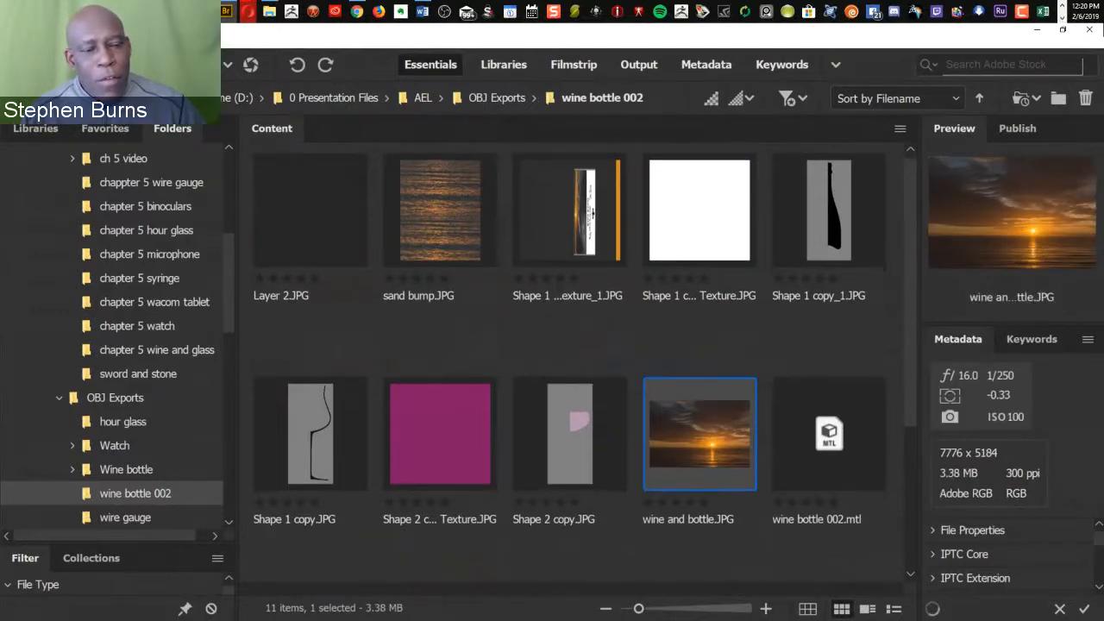
scroll(578, 362, "down", 3)
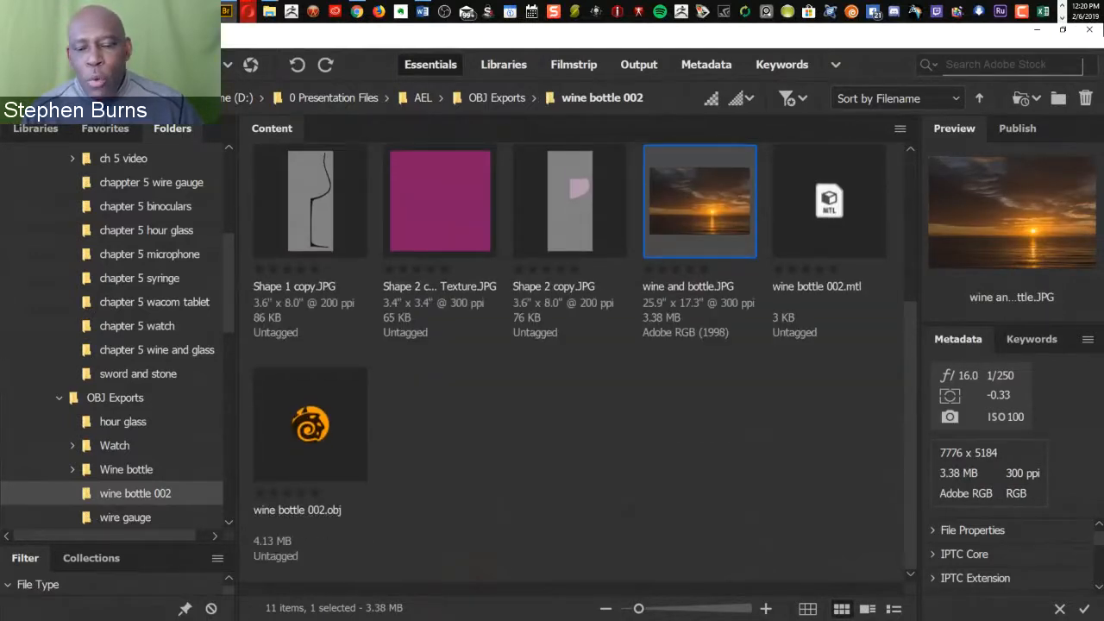
- Compare the exported wine bottle 002 OBJ and MTL files in the folder
left_click(311, 425)
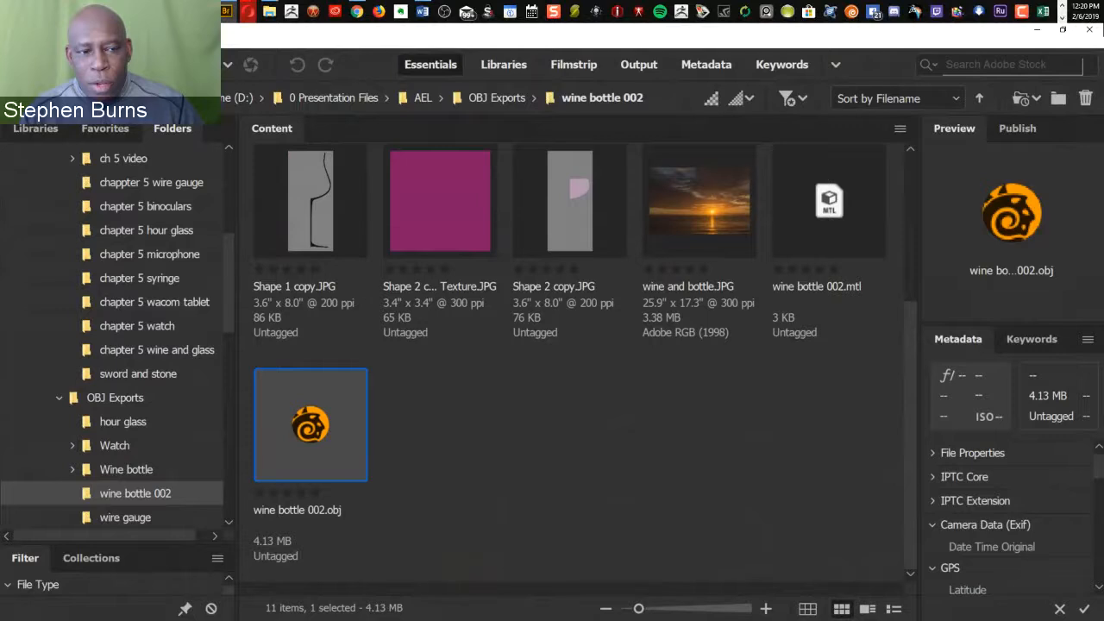
left_click(828, 201)
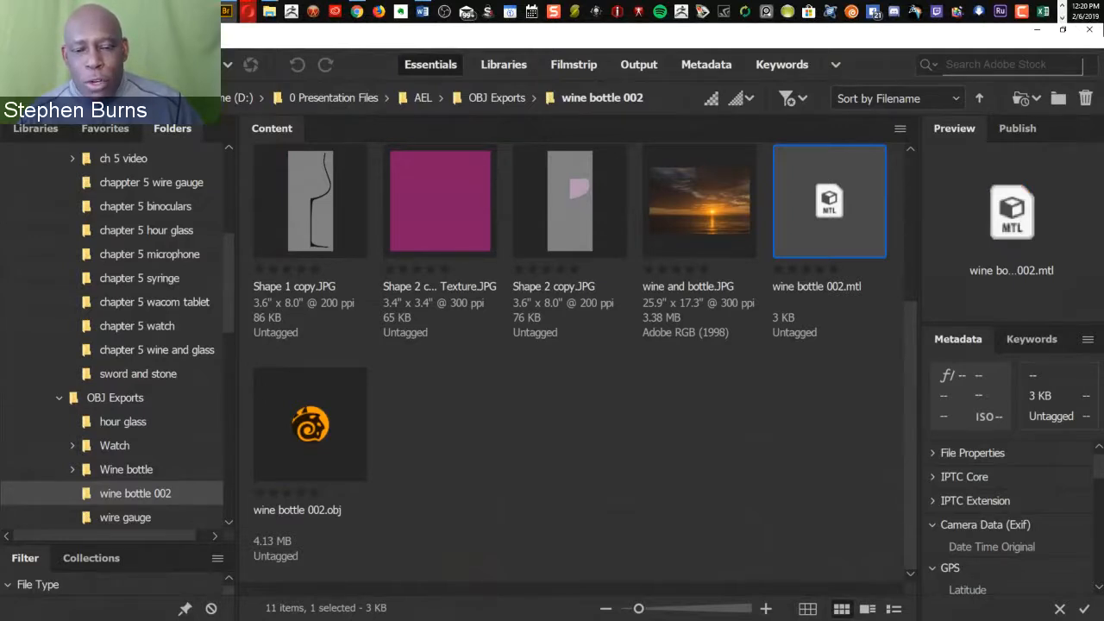
left_click(310, 425)
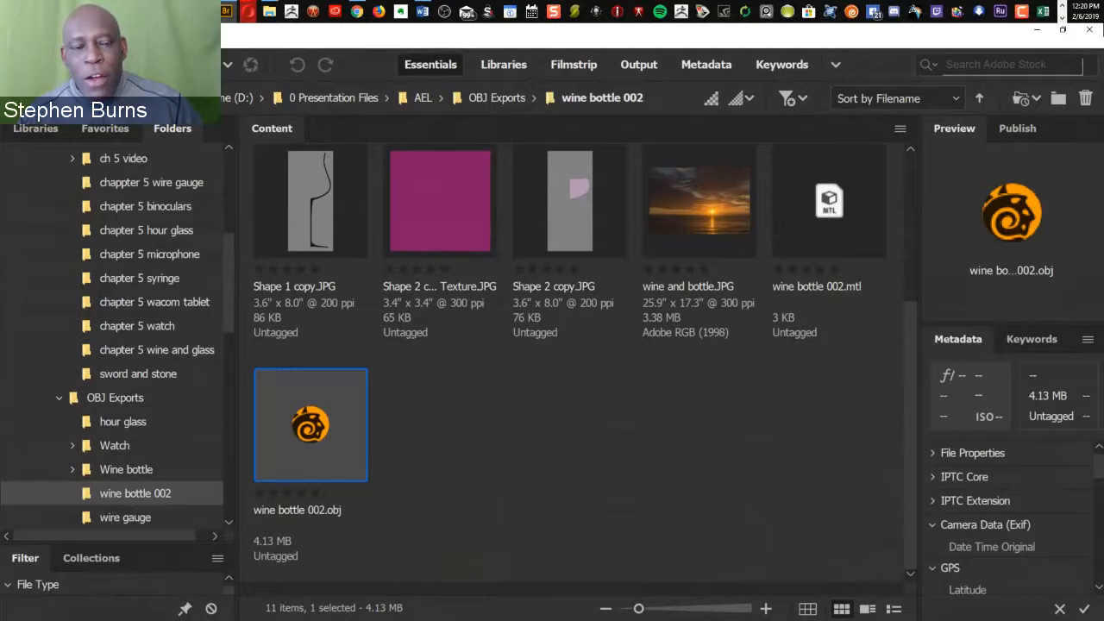
left_click(829, 201)
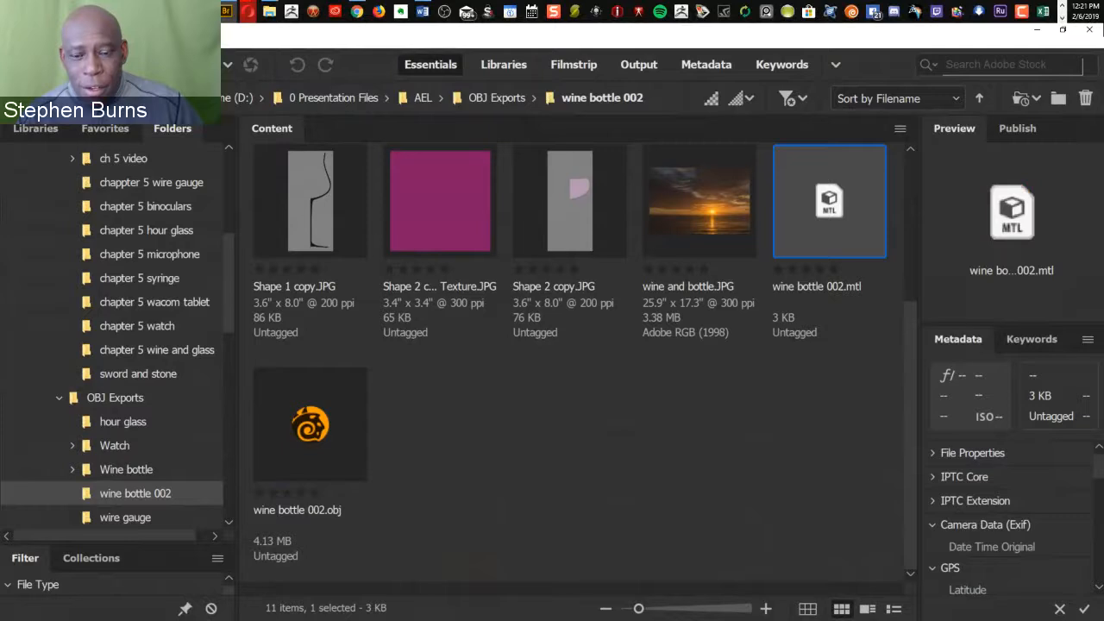
left_click(310, 425)
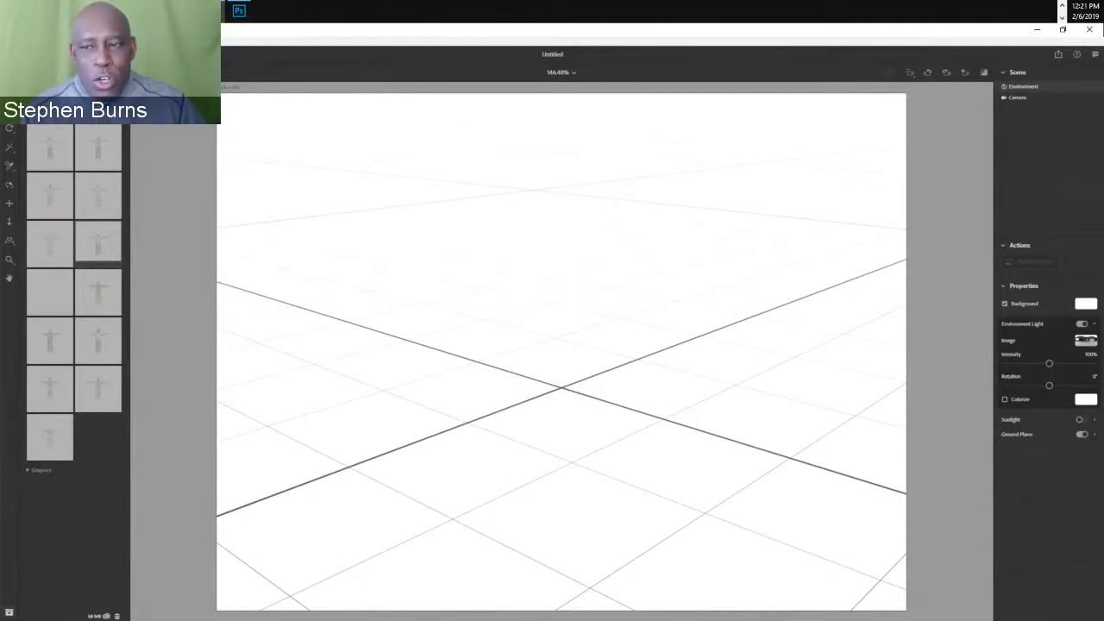
left_click(8, 41)
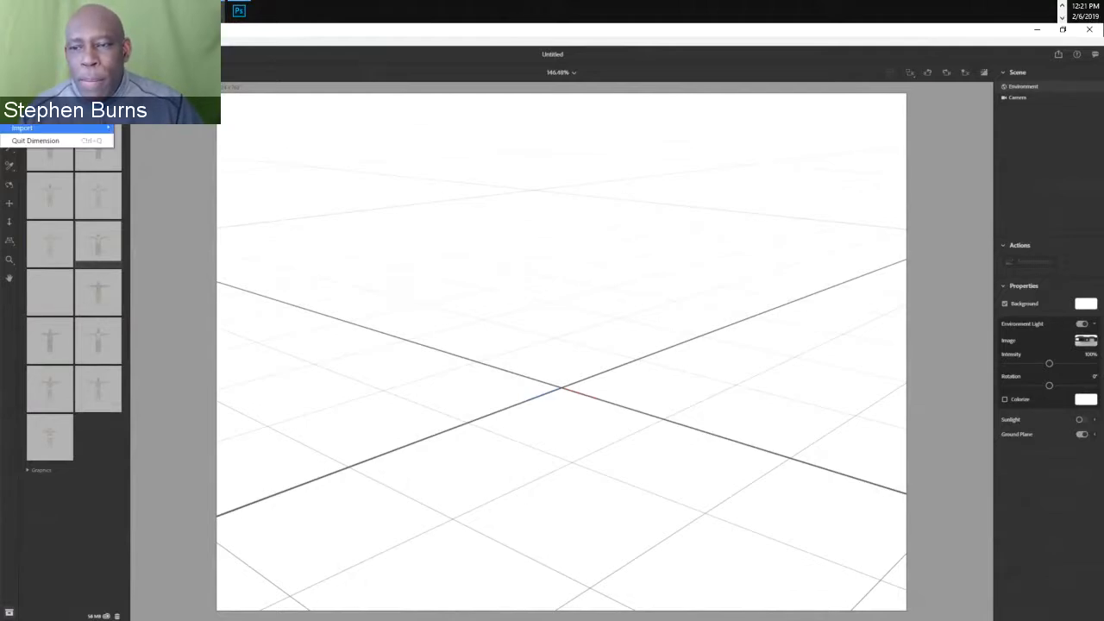
mouse_move(22, 128)
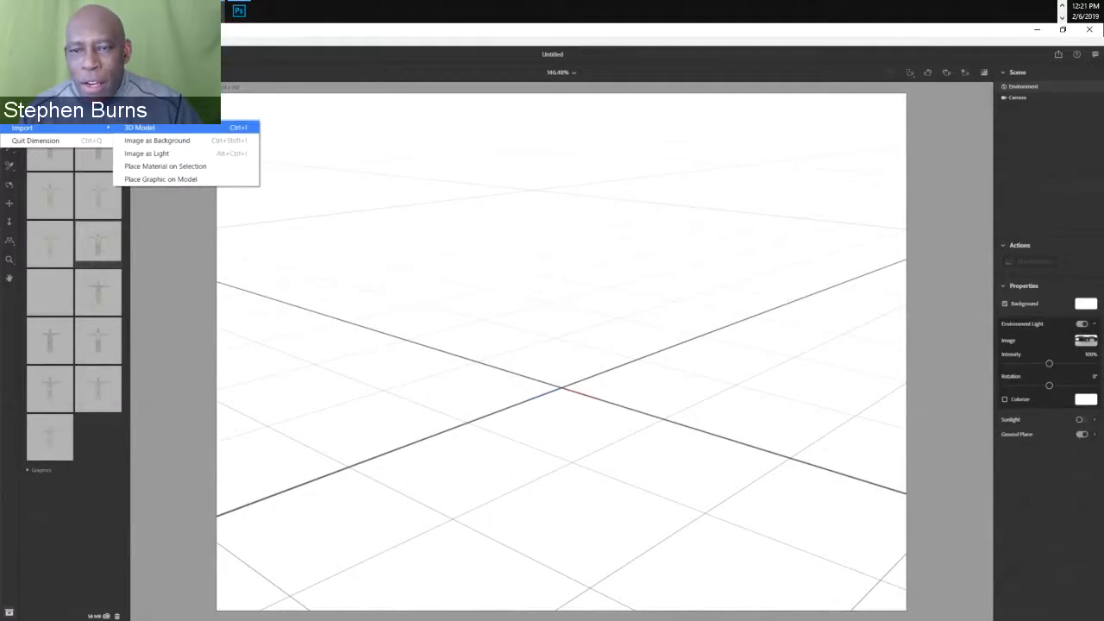
key("Escape")
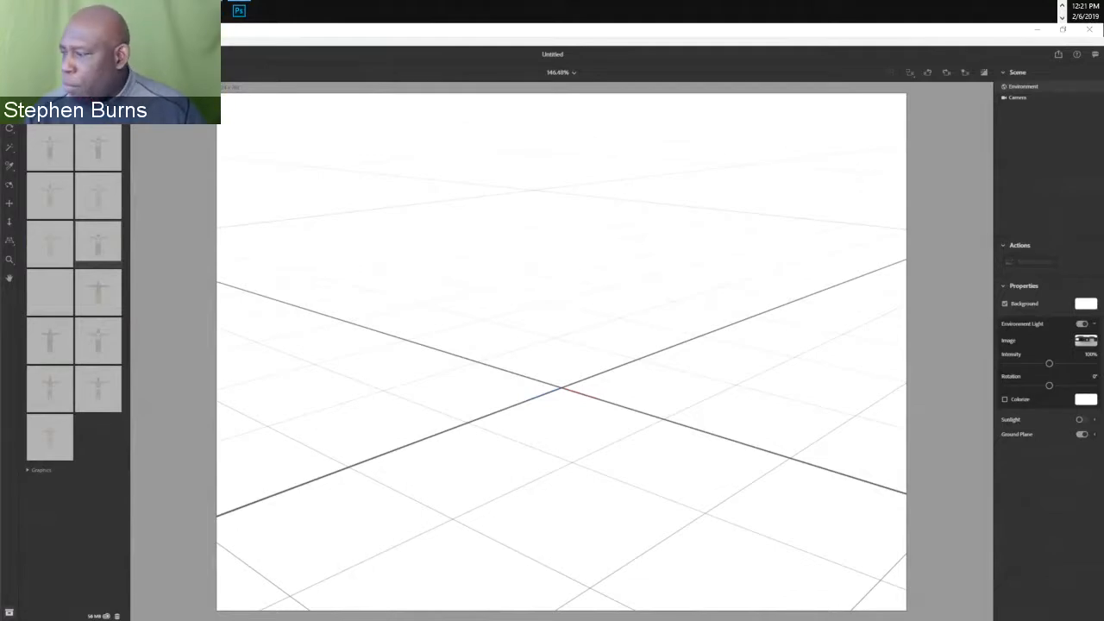
- Try to bring wine bottle 002.obj from Bridge into the Dimension scene and find the model in the view
key("alt+Tab")
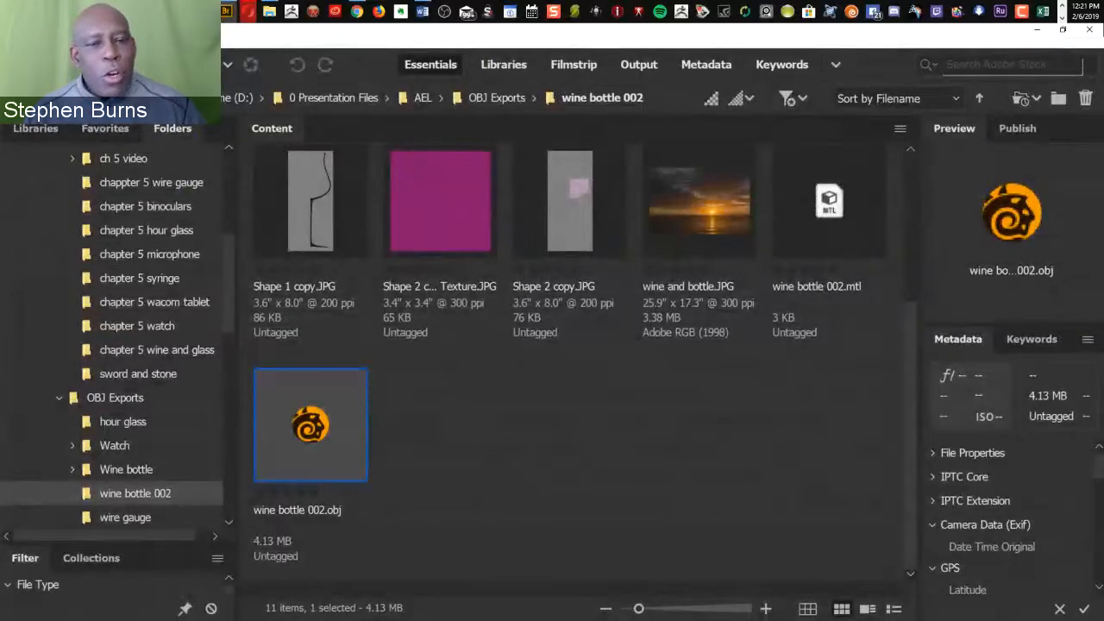
left_click_drag(733, 35, 95, 89)
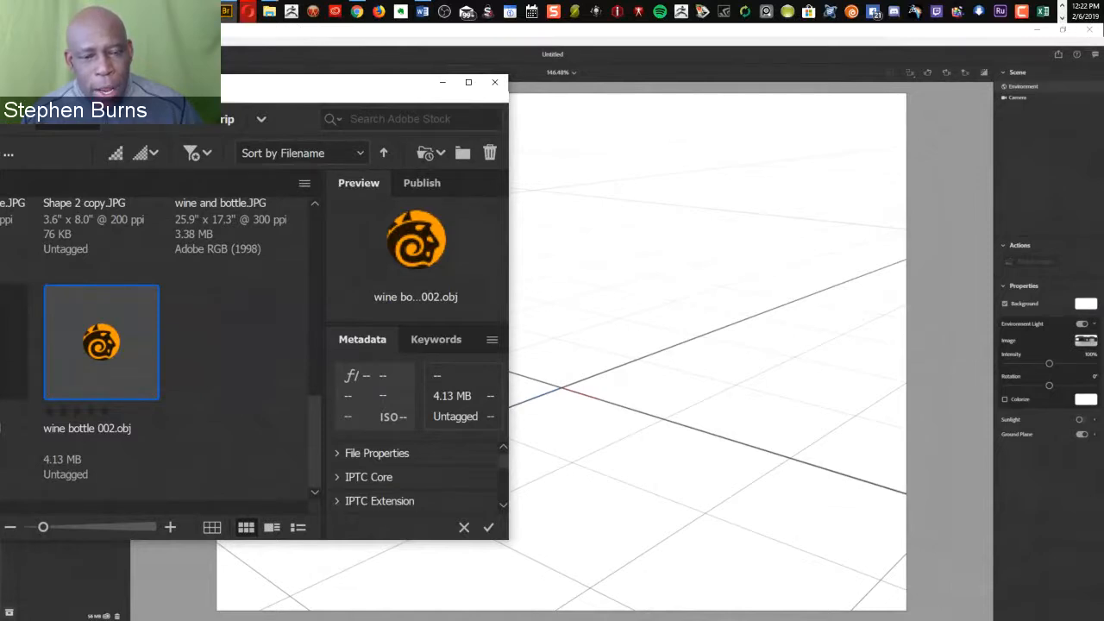
left_click_drag(101, 343, 564, 387)
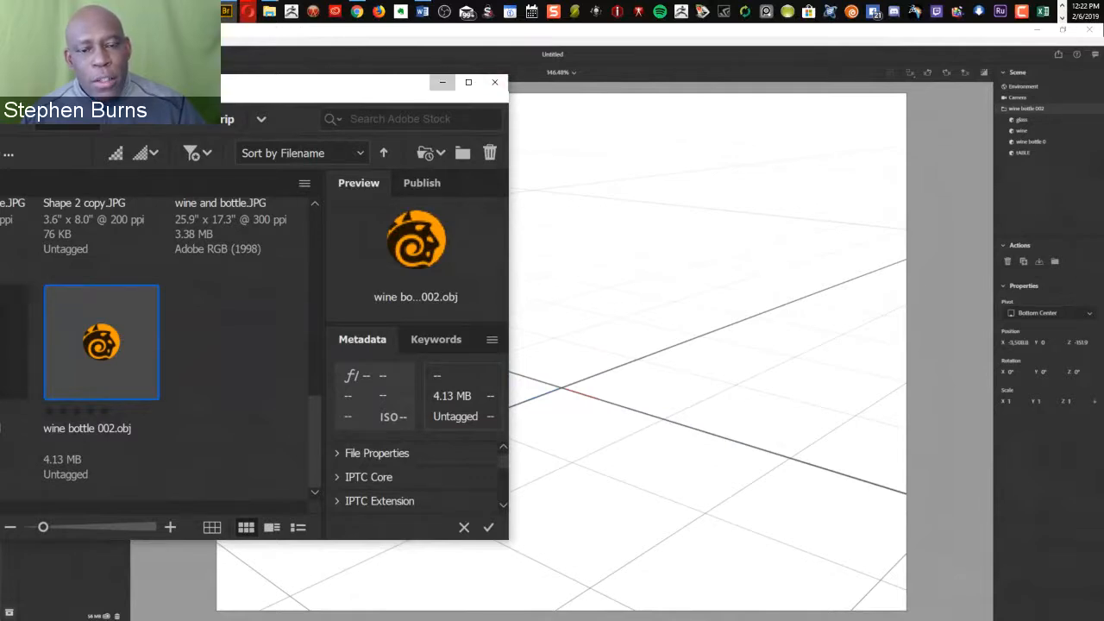
left_click(442, 82)
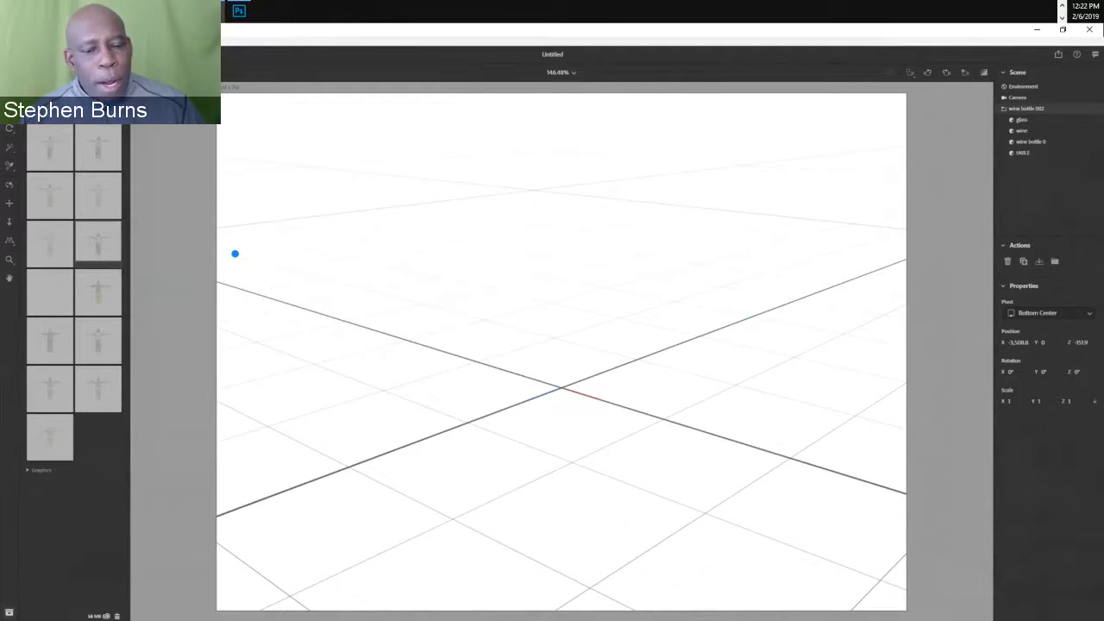
right_click_drag(560, 352, 604, 327)
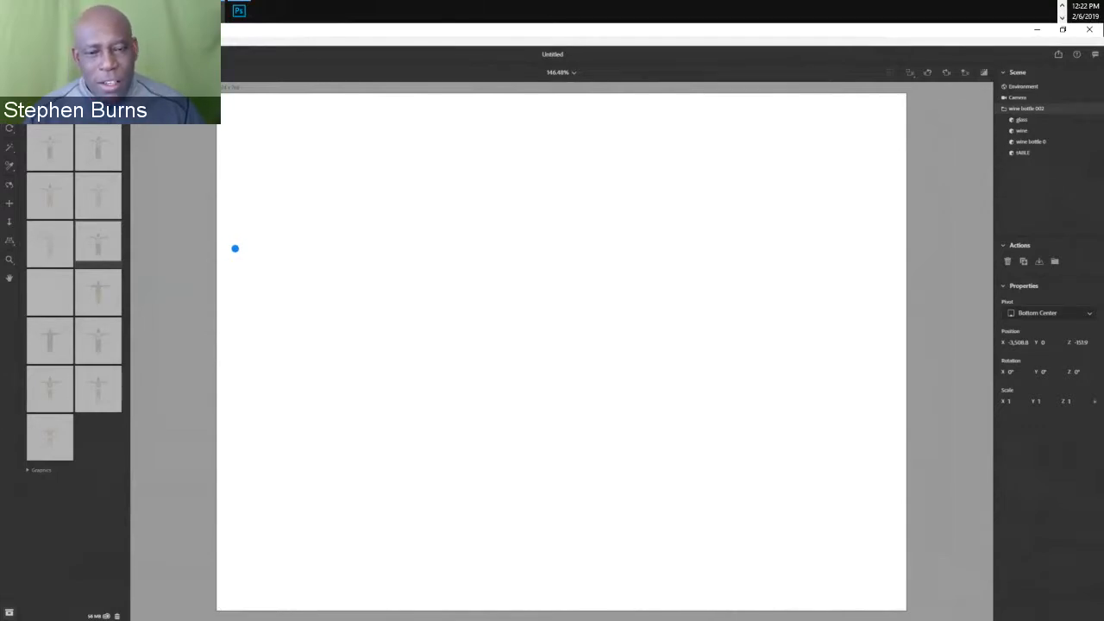
mouse_move(595, 332)
right_mouse_down()
mouse_move(586, 362)
mouse_move(603, 367)
mouse_move(600, 350)
right_mouse_up()
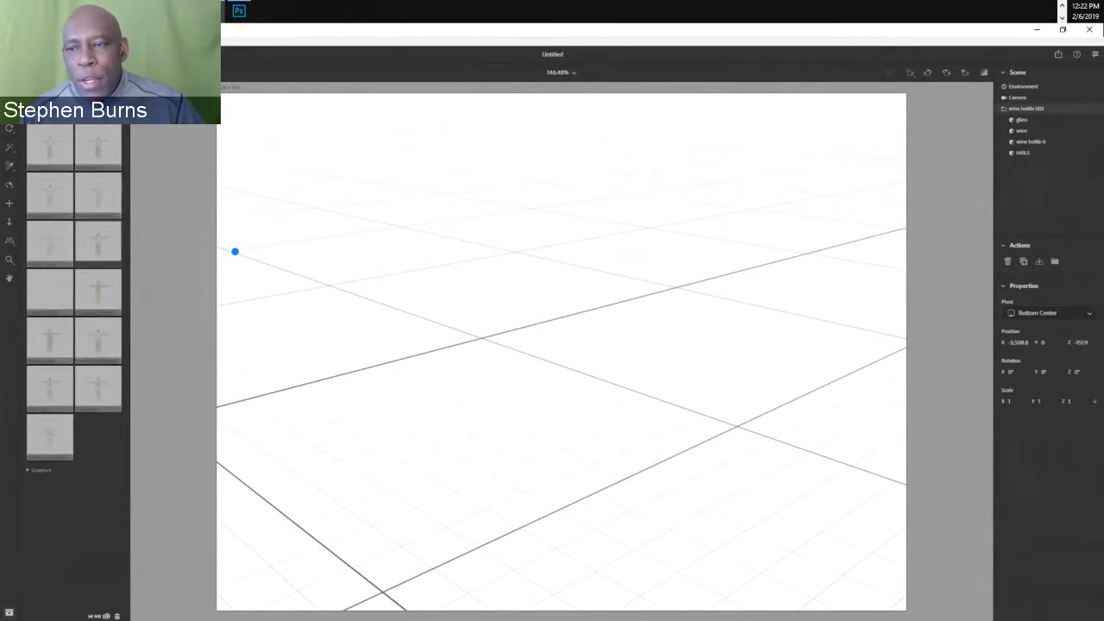
- Switch the asset library to the built-in starter assets and show only the models
left_click(61, 91)
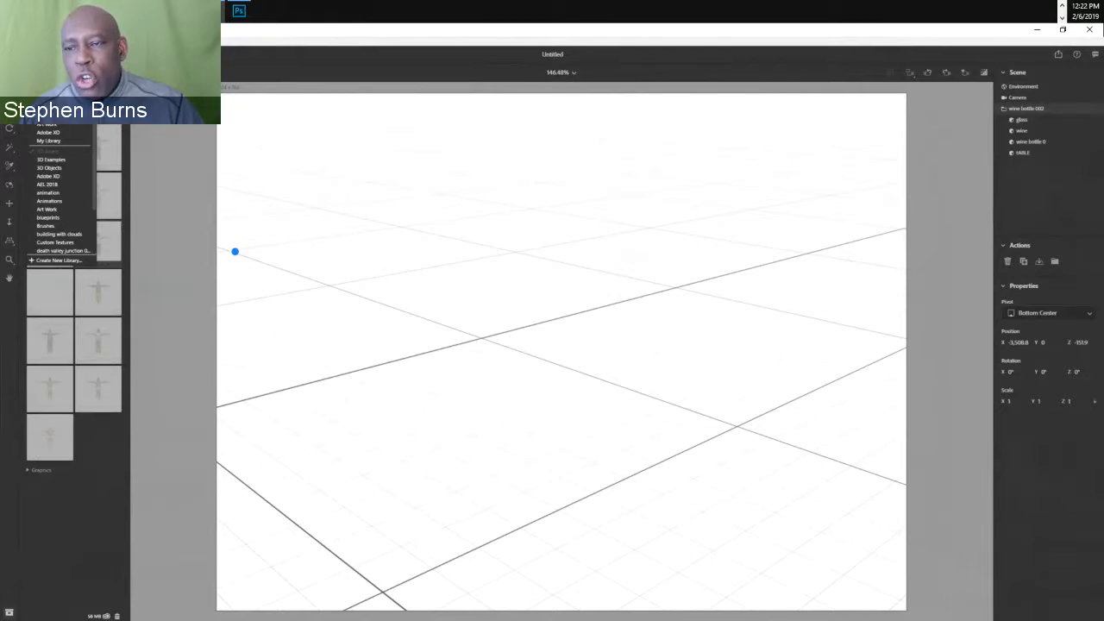
left_click(54, 100)
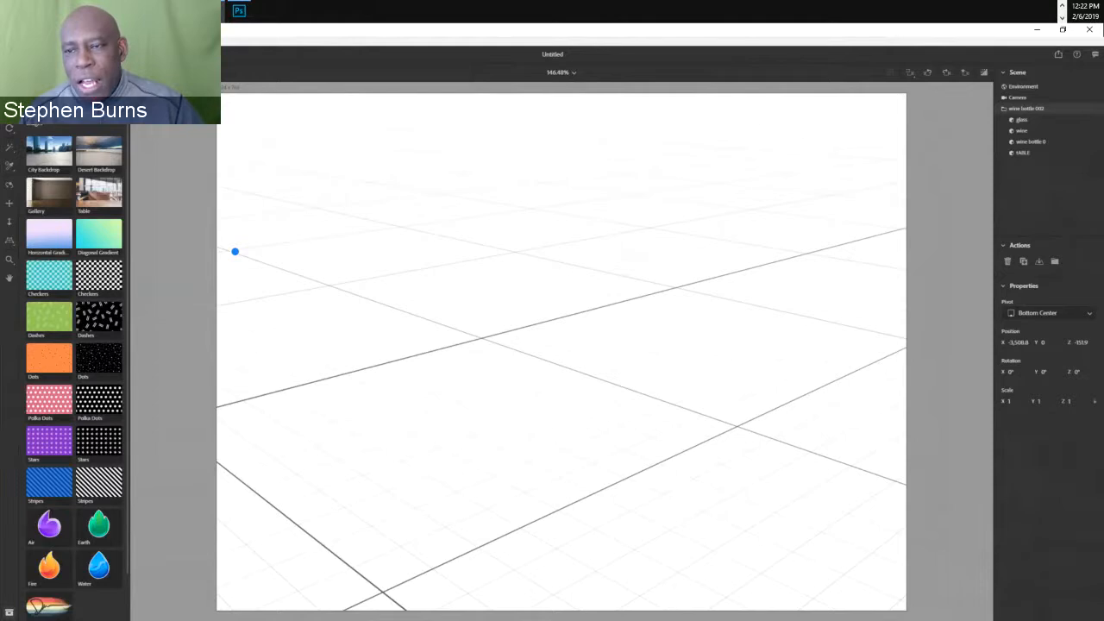
left_click(34, 108)
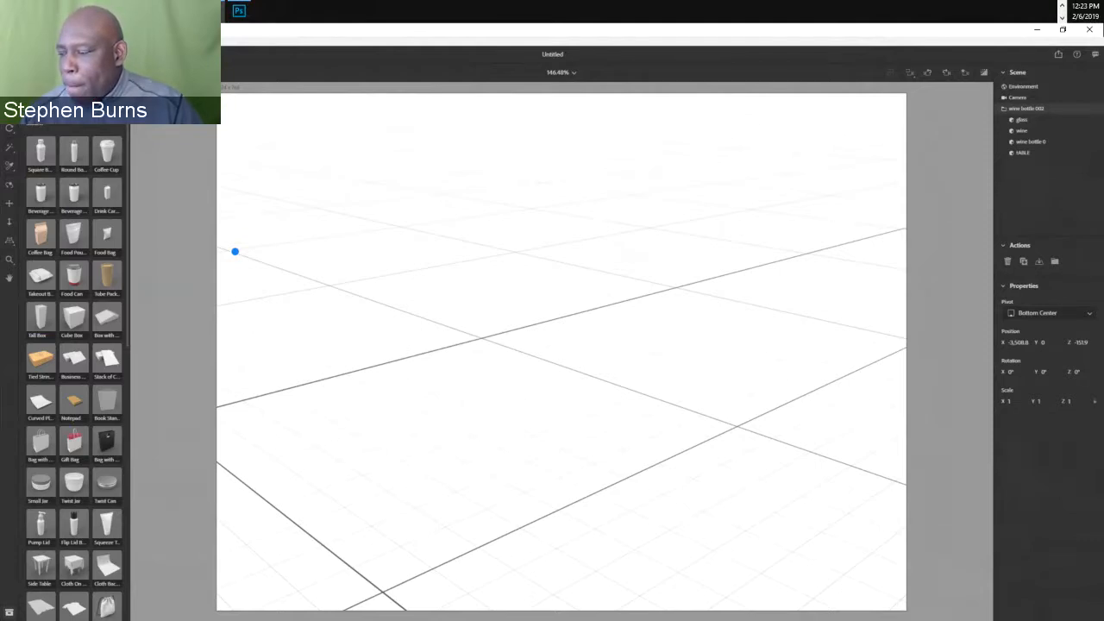
- Create a new document without saving the current one and add the Coffee Cup model to the scene
left_click(9, 40)
left_click(21, 52)
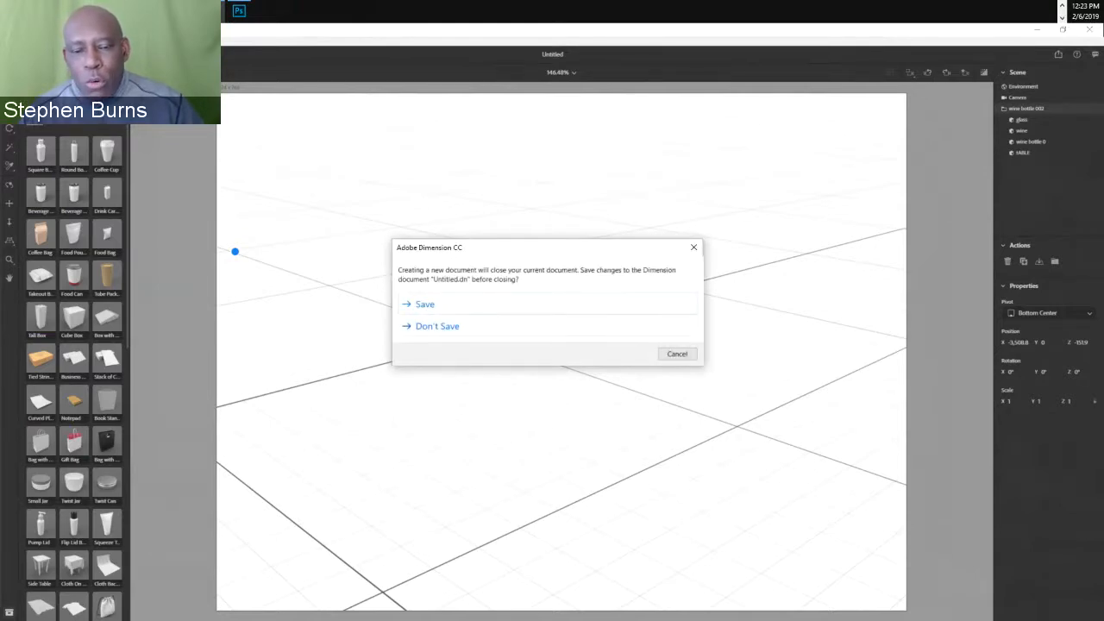
left_click(438, 326)
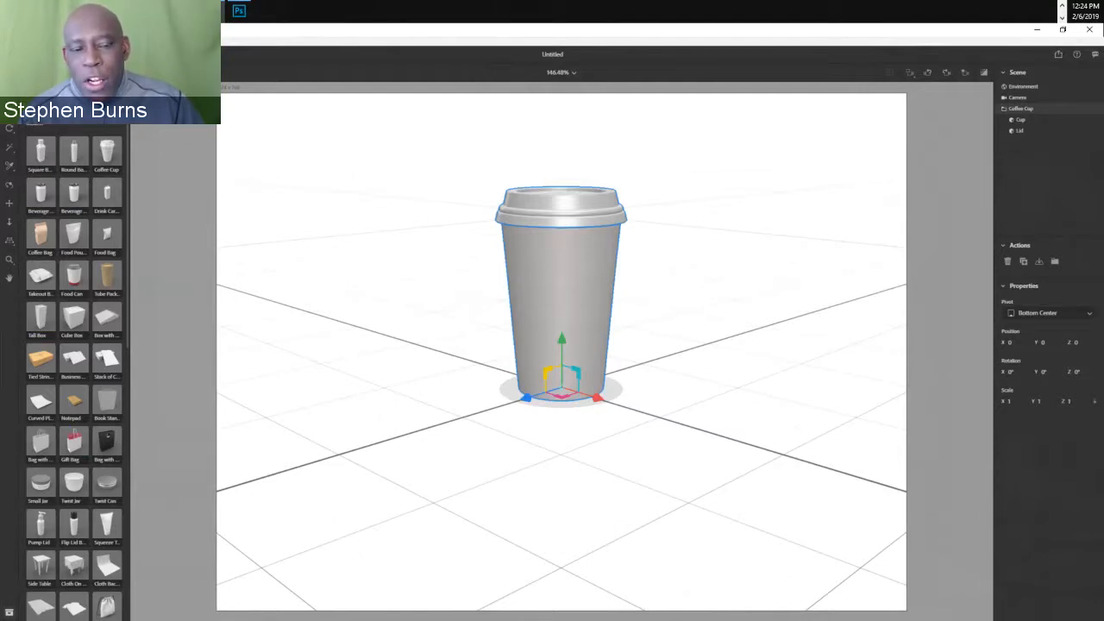
- Slide the coffee cup far back across the ground plane and bring it forward again to about X 9, Z 0.3
right_click_drag(560, 345, 487, 314)
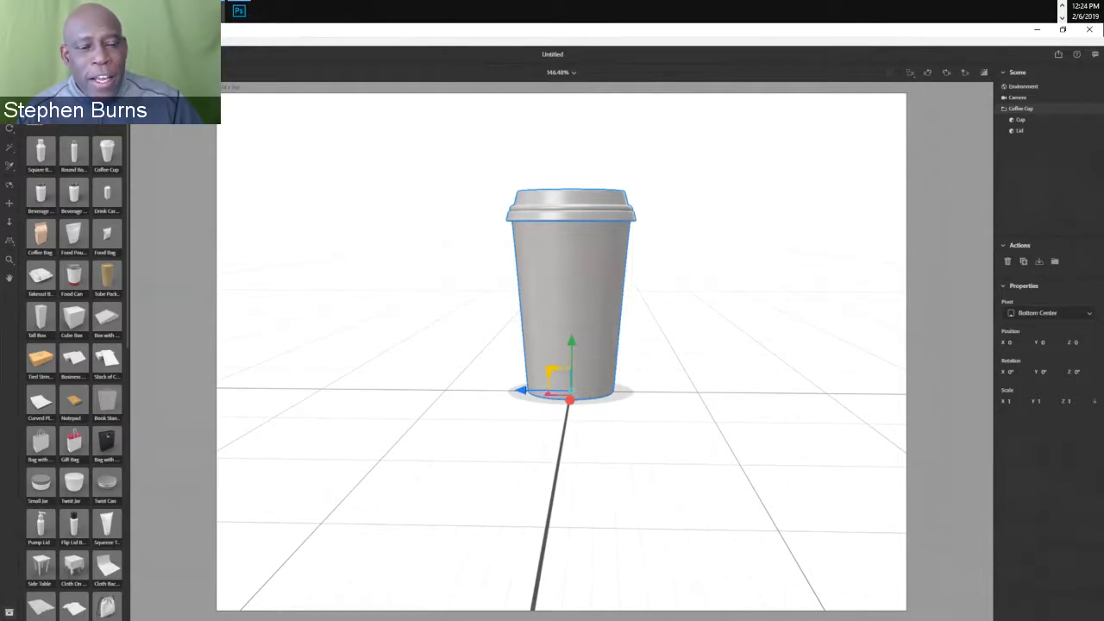
right_click_drag(569, 345, 523, 365)
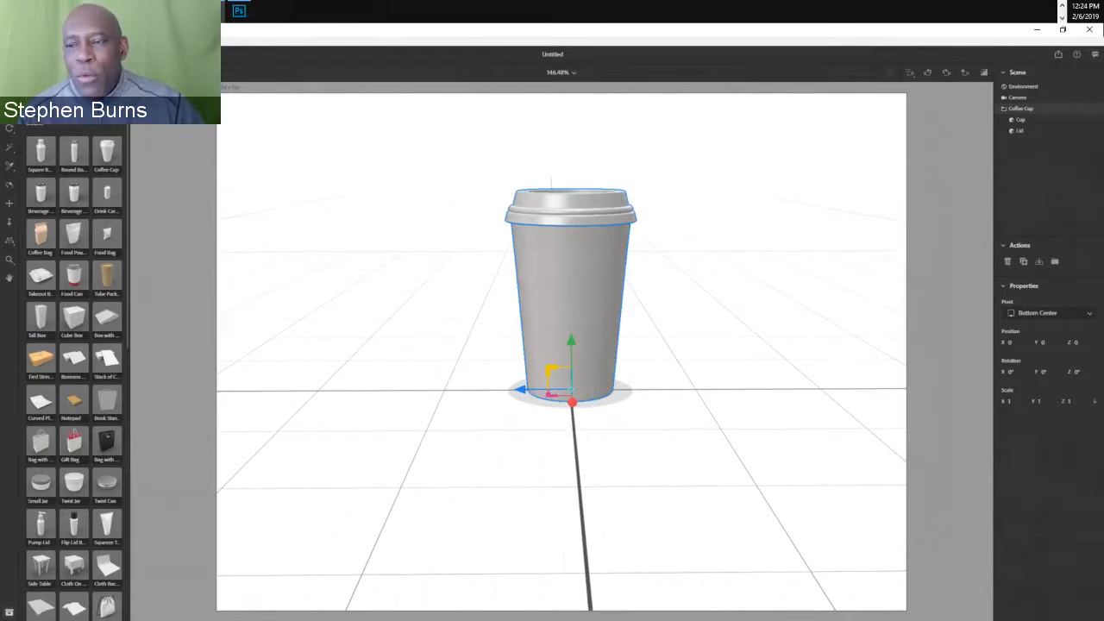
left_click(10, 72)
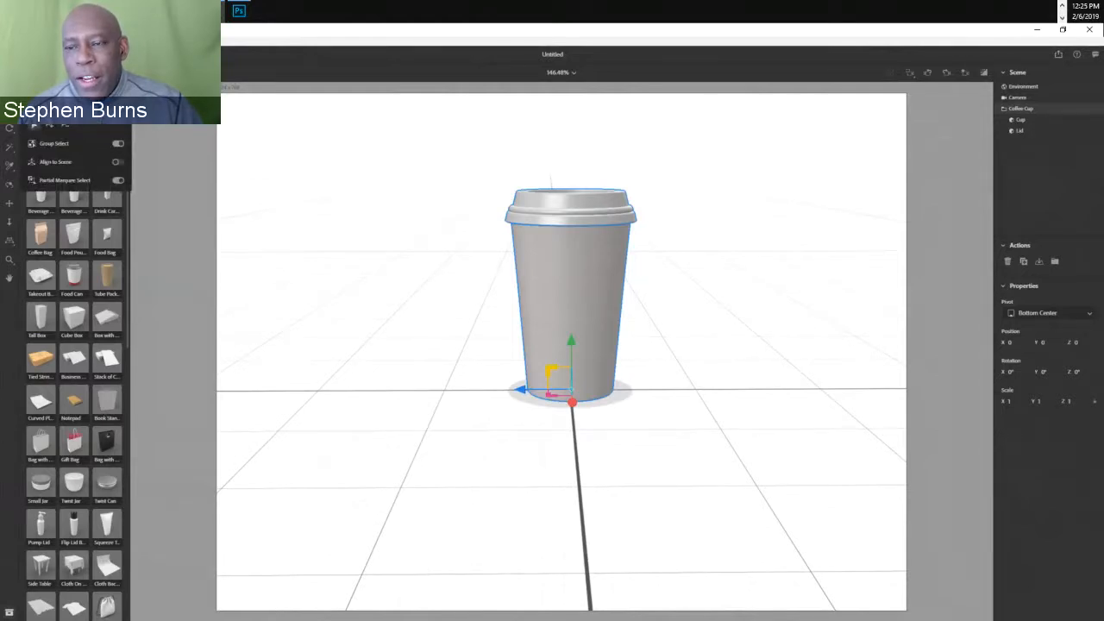
key("Escape")
left_click_drag(570, 293, 571, 190)
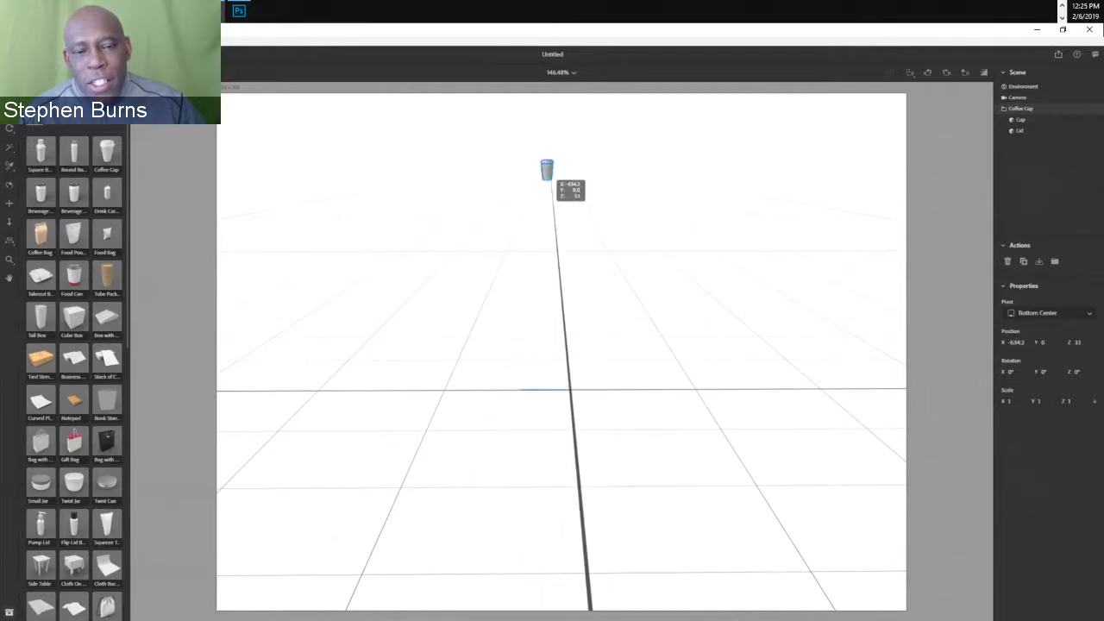
left_click_drag(556, 243, 571, 343)
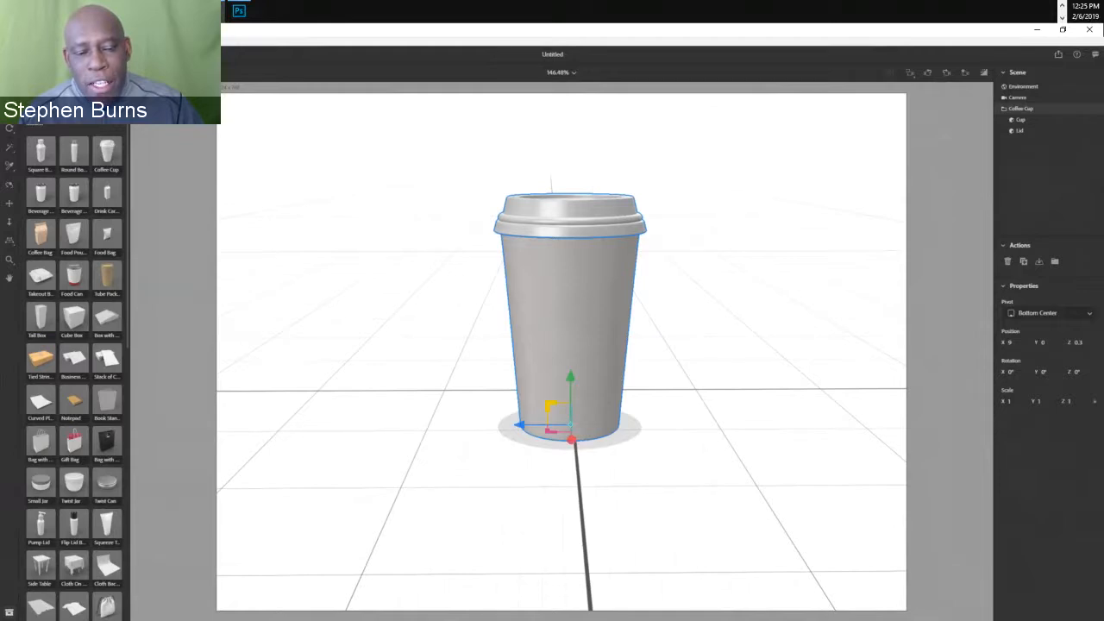
- Raise the coffee cup to about Y 7.7 and shift it to about X 3.8, Z 5
left_click_drag(570, 386, 571, 275)
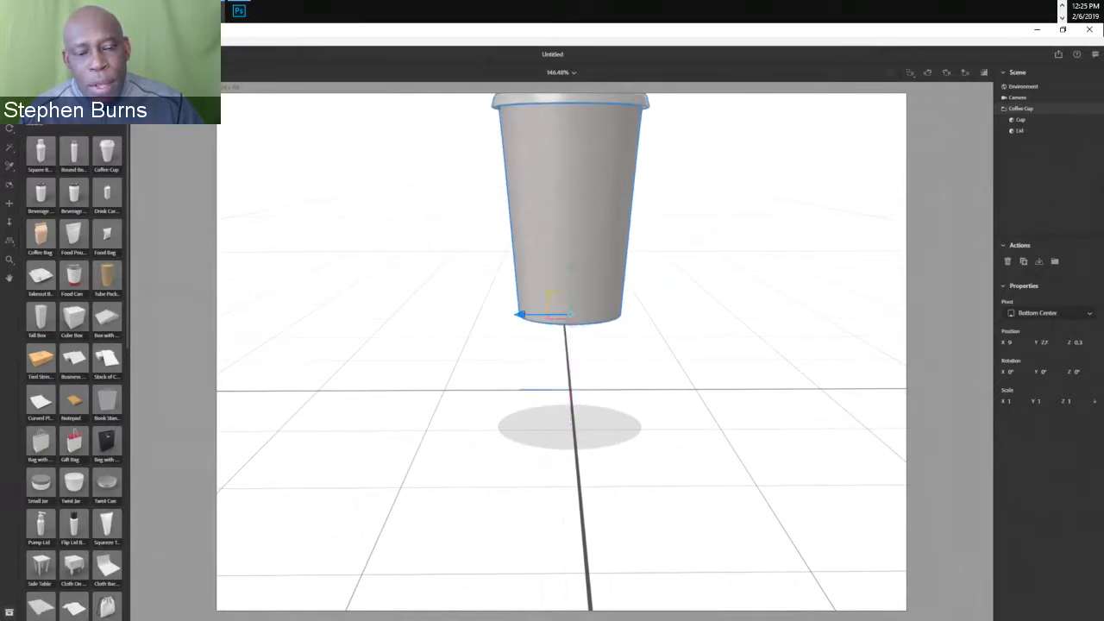
left_click_drag(520, 315, 493, 337)
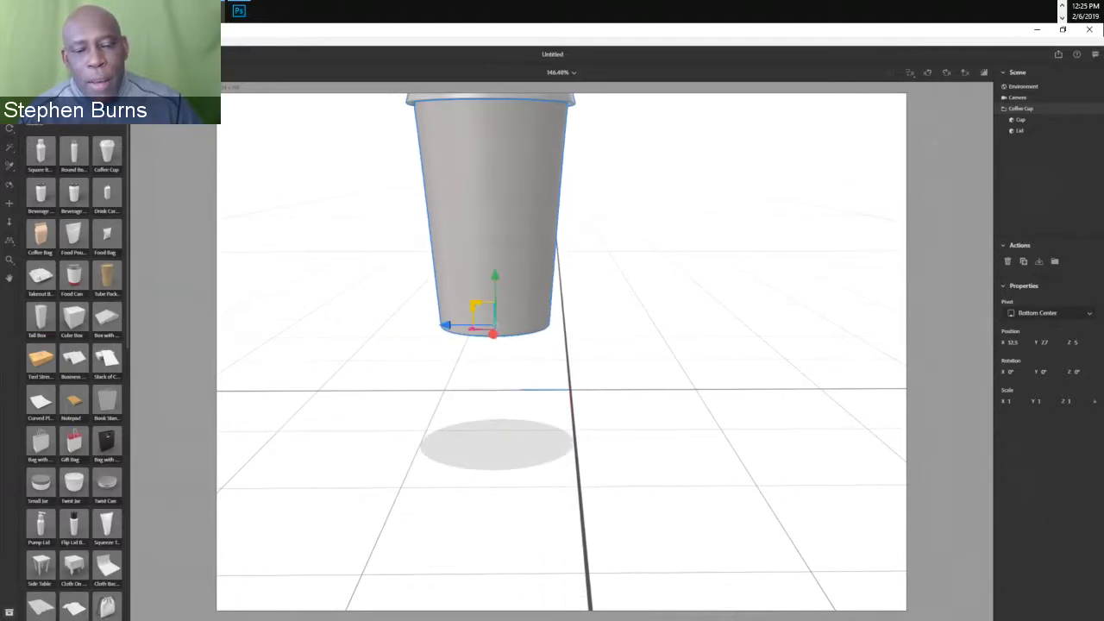
right_click_drag(494, 338, 636, 270)
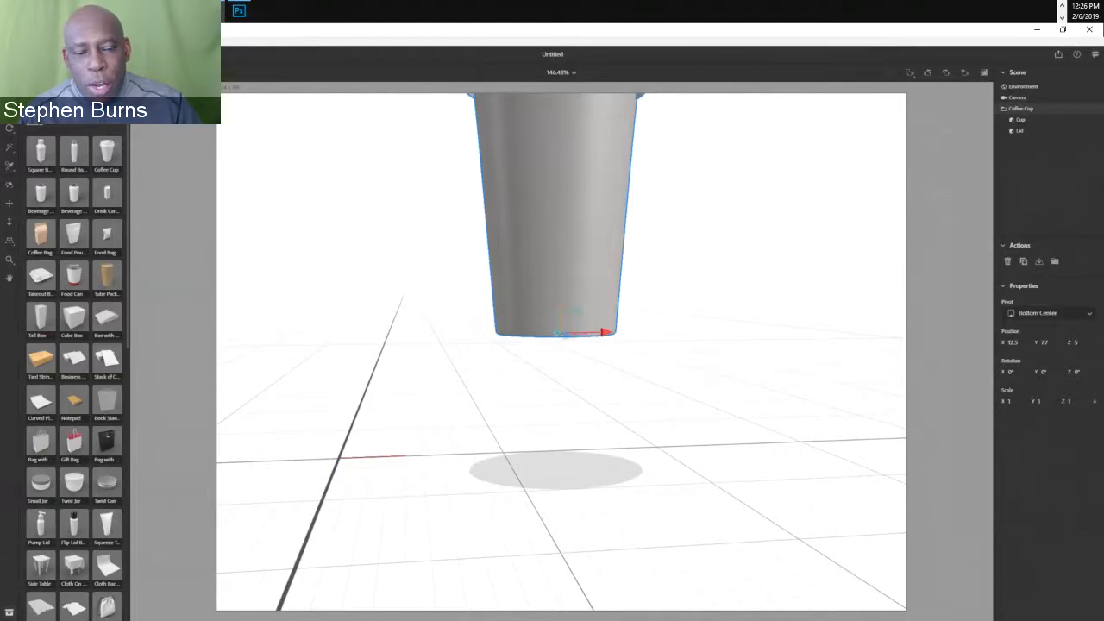
left_click_drag(604, 333, 459, 335)
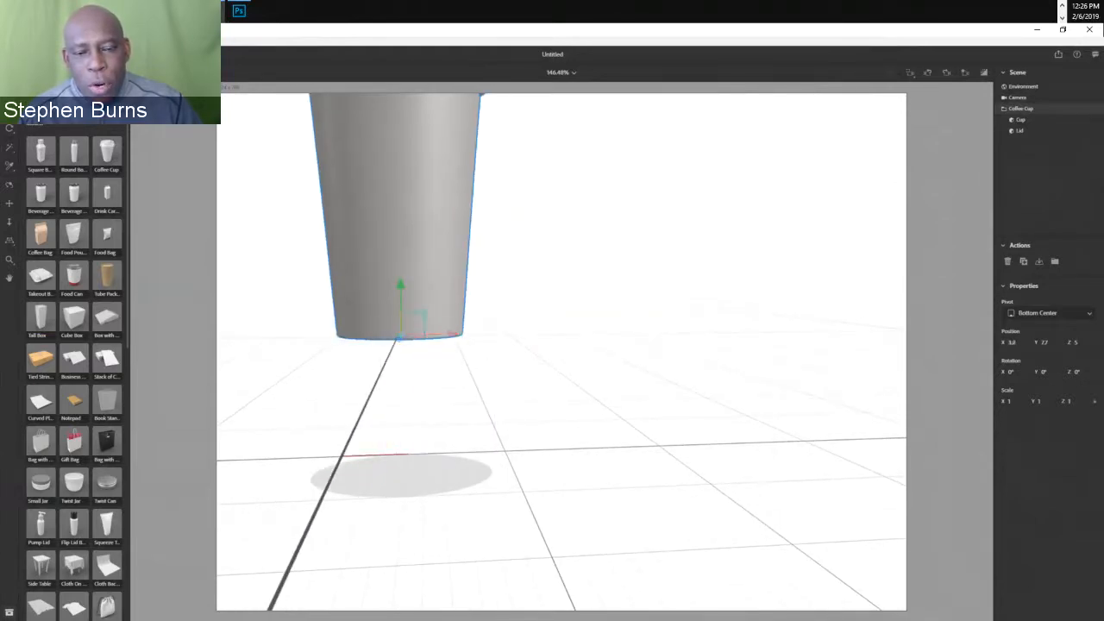
- Lower the coffee cup to about Y 1.3, just above the ground plane, and move it to about Z -3.2
left_click_drag(400, 306, 405, 429)
mouse_move(517, 371)
right_mouse_down()
mouse_move(574, 414)
mouse_move(539, 374)
right_mouse_up()
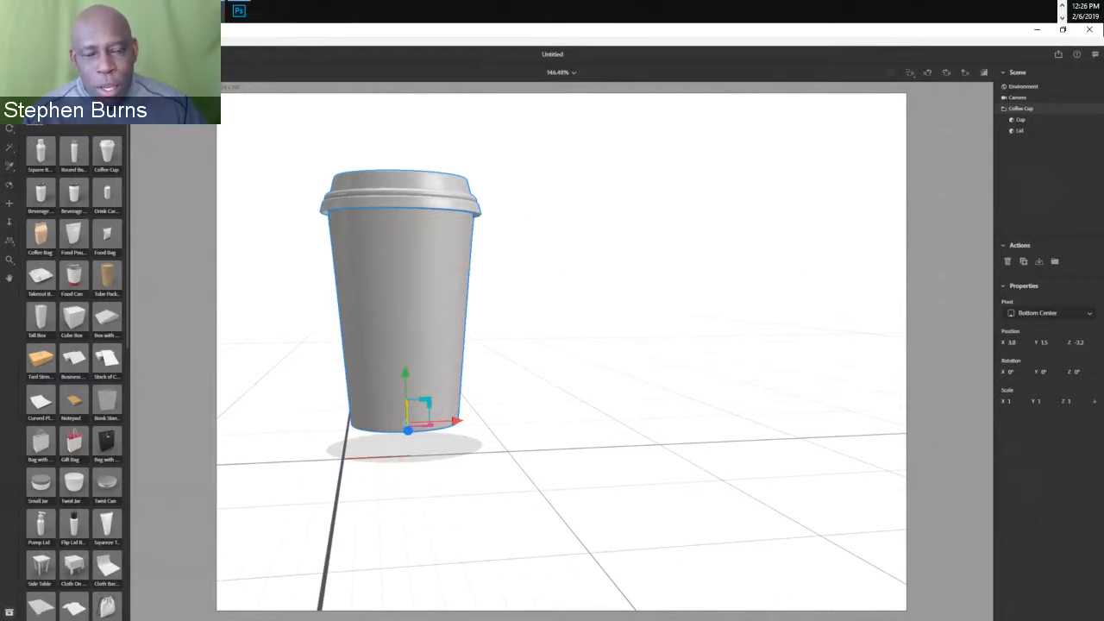
mouse_move(538, 374)
left_mouse_down()
mouse_move(541, 434)
mouse_move(484, 412)
mouse_move(509, 364)
mouse_move(550, 370)
mouse_move(520, 363)
mouse_move(513, 376)
mouse_move(527, 372)
left_mouse_up()
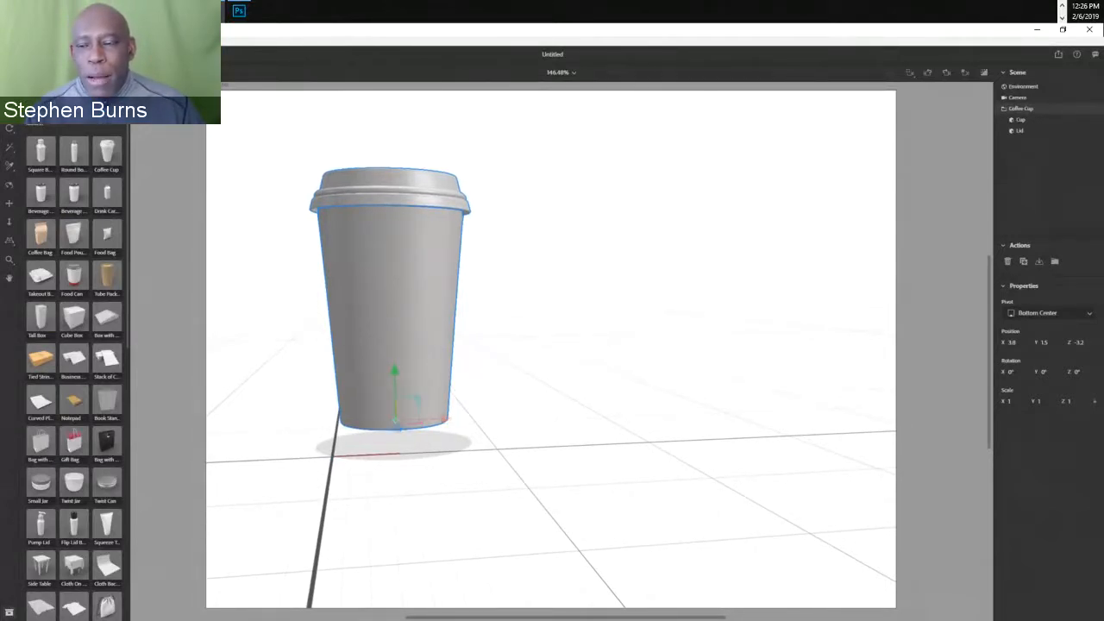
left_click_drag(395, 370, 395, 374)
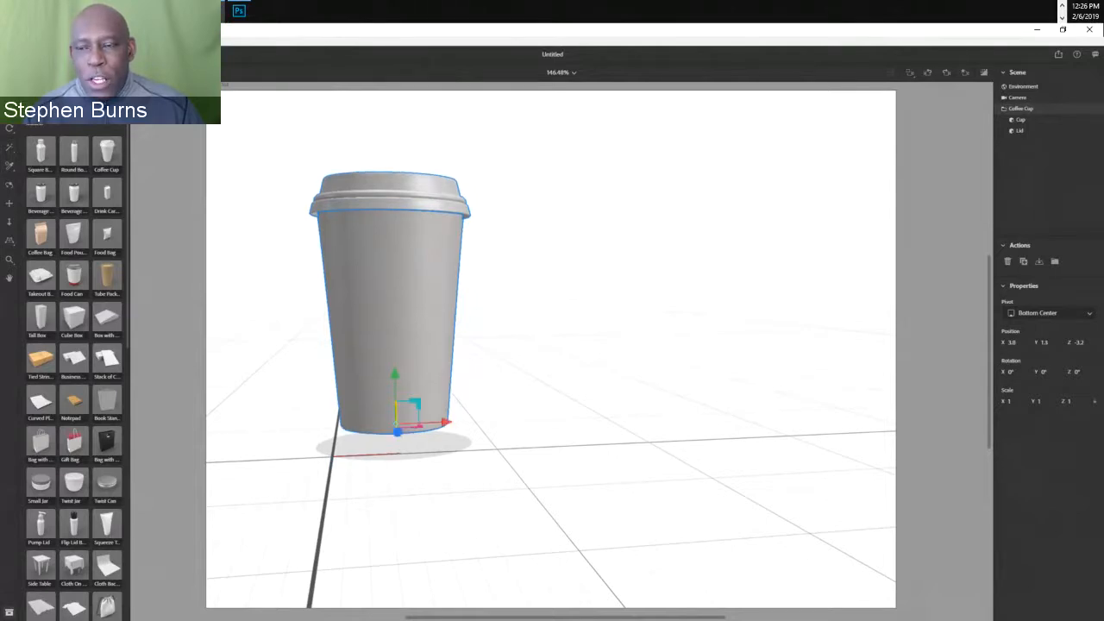
- Rotate the coffee cup to about 6° around X and 5° around Z, and deselect it
key("r")
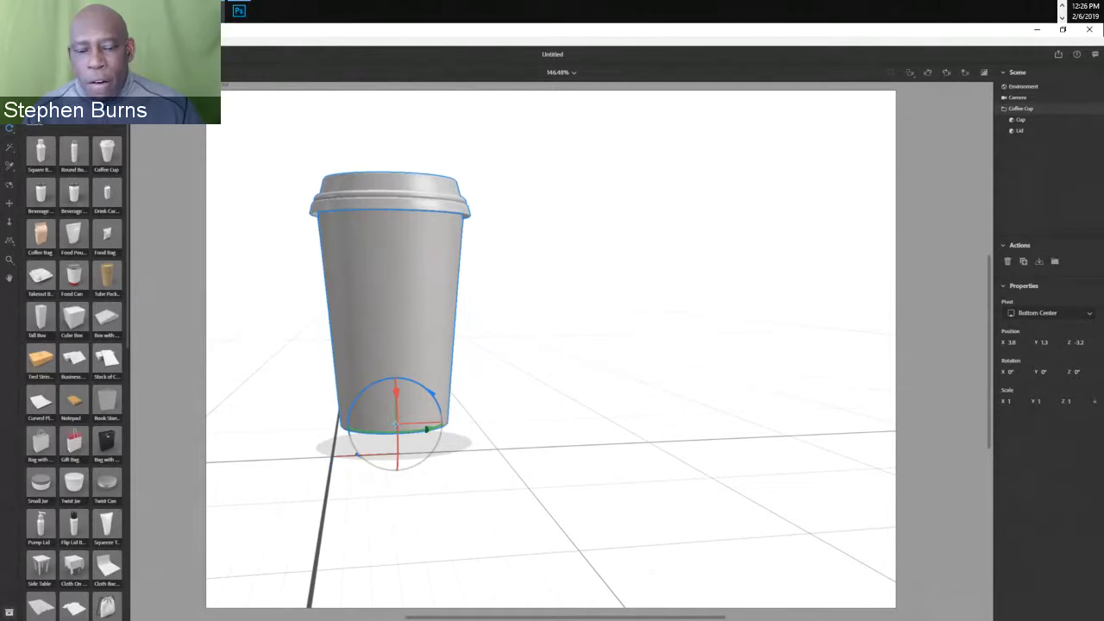
left_click_drag(431, 393, 396, 424)
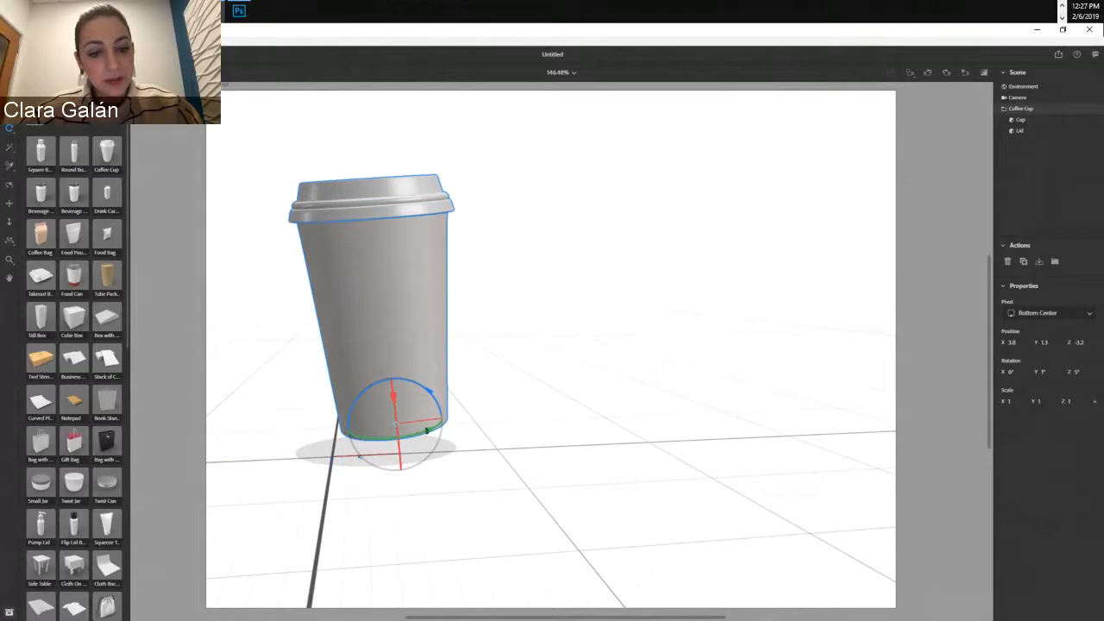
left_click(569, 284)
left_click(569, 285)
left_click(569, 285)
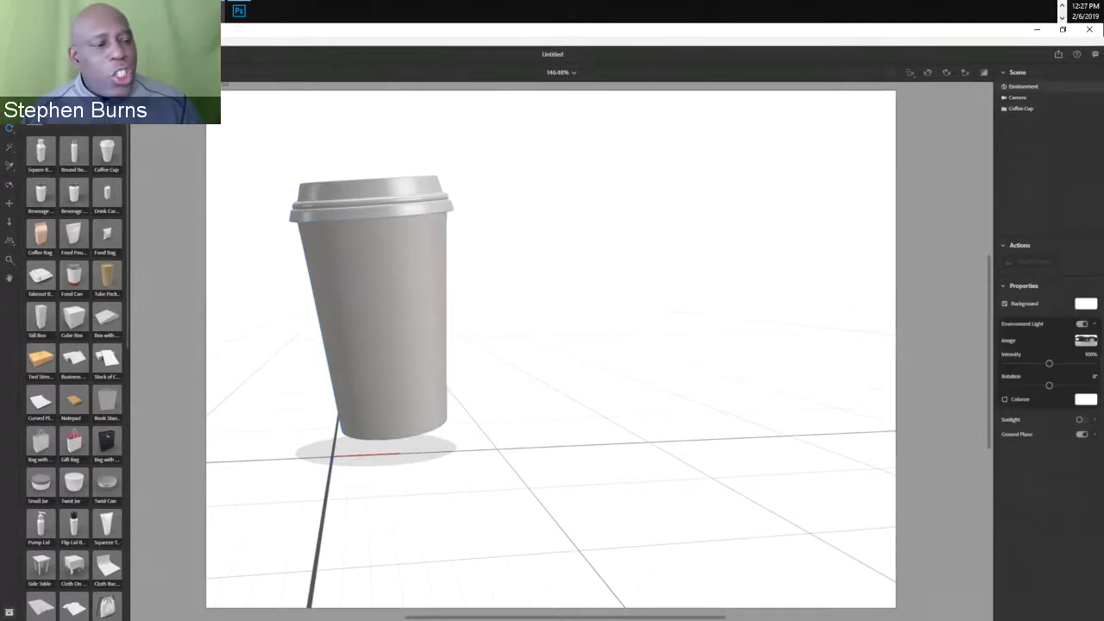
left_click(569, 285)
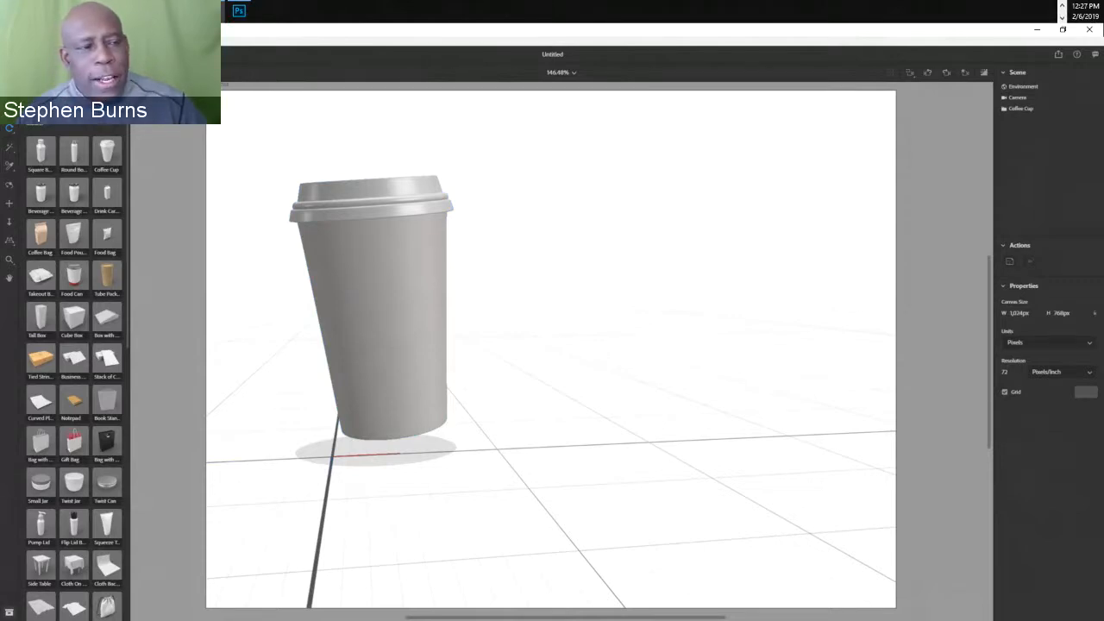
- Raise the environment light intensity to about 102% and turn off the ground plane
left_click(1024, 87)
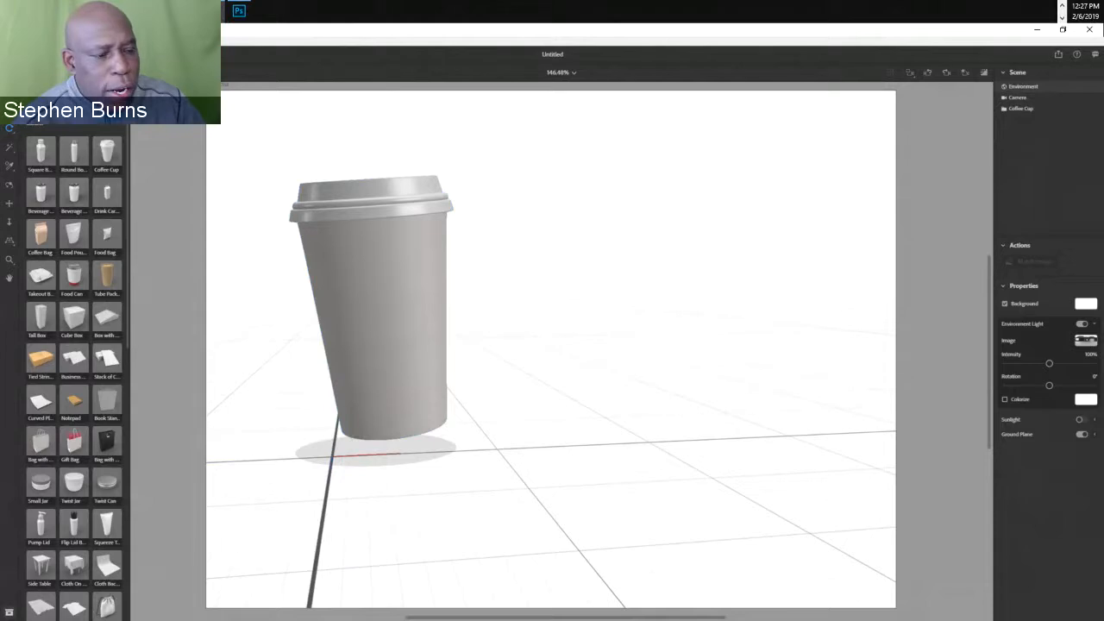
mouse_move(1049, 363)
left_mouse_down()
mouse_move(1089, 363)
mouse_move(1005, 363)
mouse_move(1076, 363)
mouse_move(1005, 363)
mouse_move(1064, 363)
mouse_move(1049, 363)
left_mouse_up()
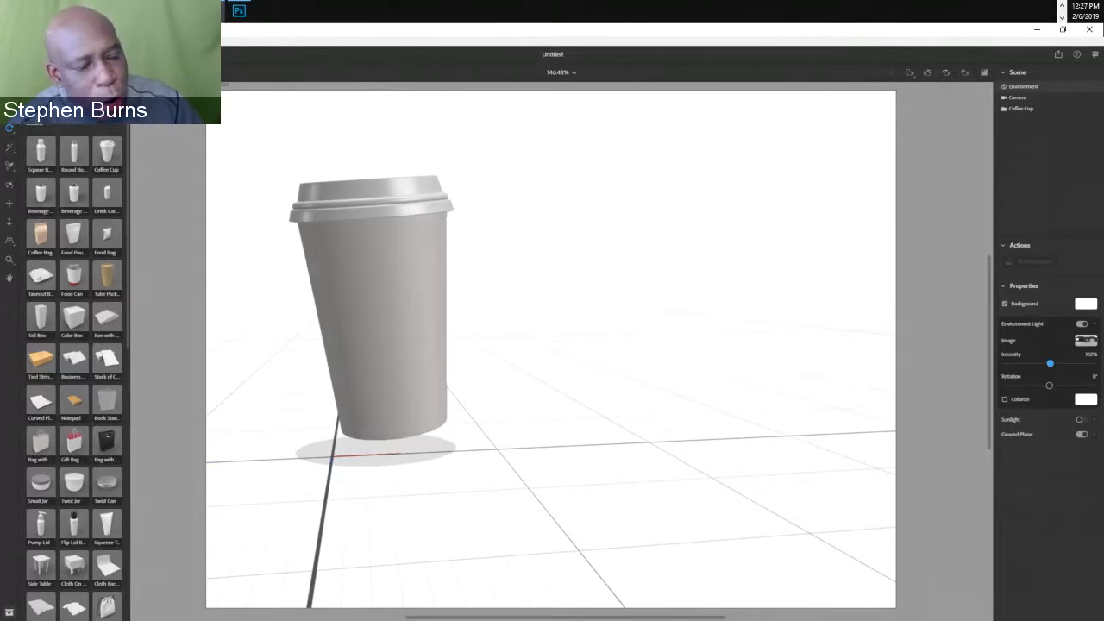
left_click(1081, 434)
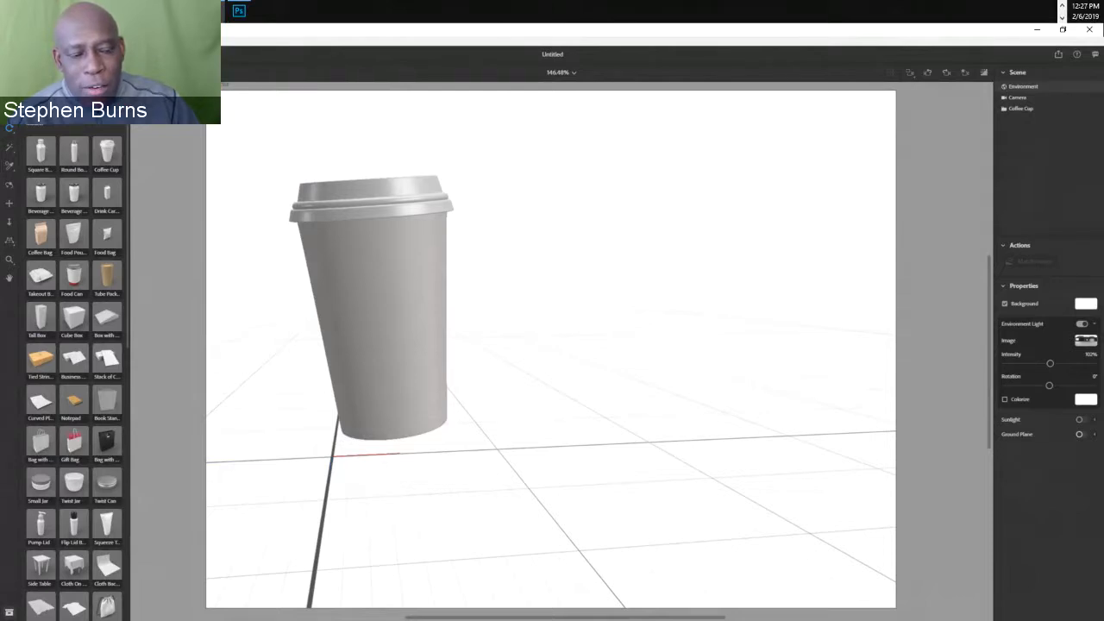
- Select the coffee cup and orbit the camera slightly around it
left_click(384, 319)
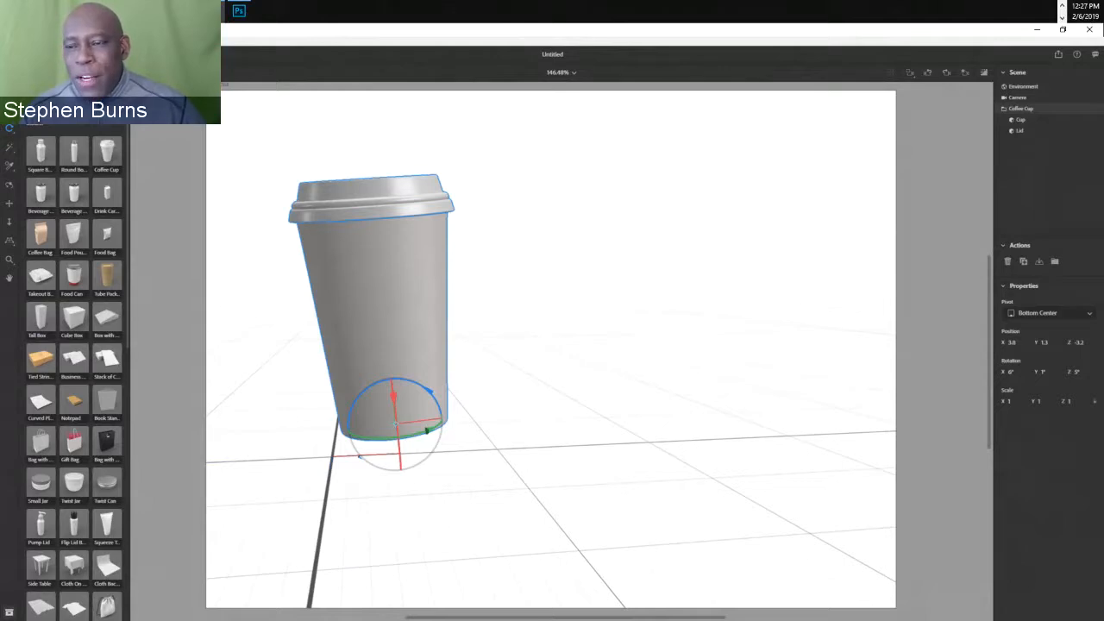
key("1")
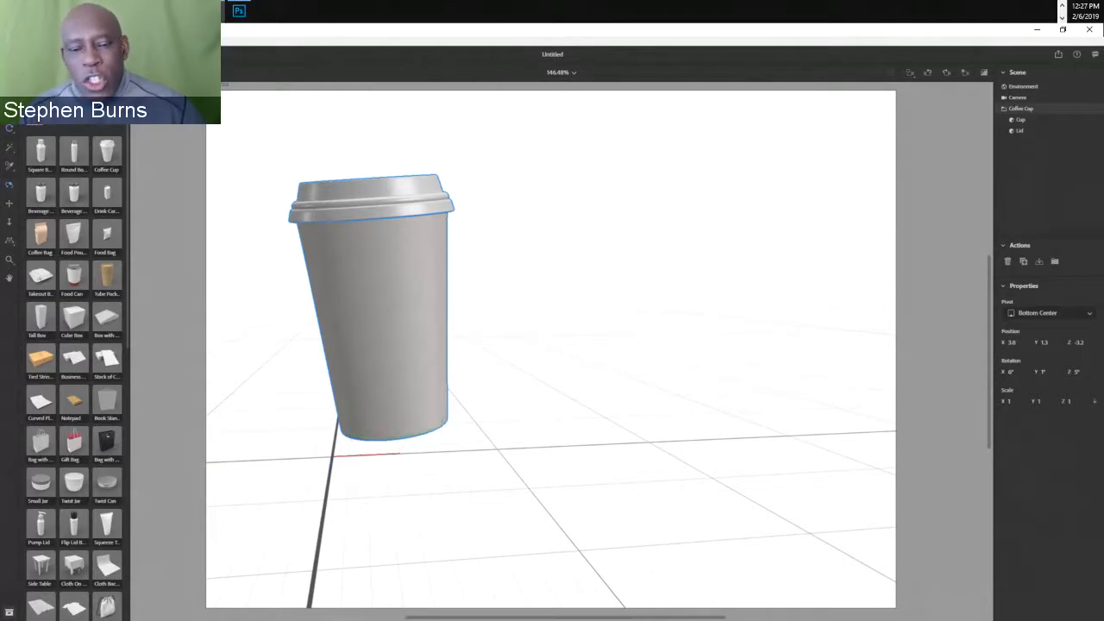
mouse_move(411, 389)
left_mouse_down()
mouse_move(483, 431)
mouse_move(478, 405)
mouse_move(388, 380)
mouse_move(518, 401)
mouse_move(440, 409)
mouse_move(543, 379)
mouse_move(431, 371)
mouse_move(474, 375)
mouse_move(461, 349)
mouse_move(383, 383)
mouse_move(409, 386)
left_mouse_up()
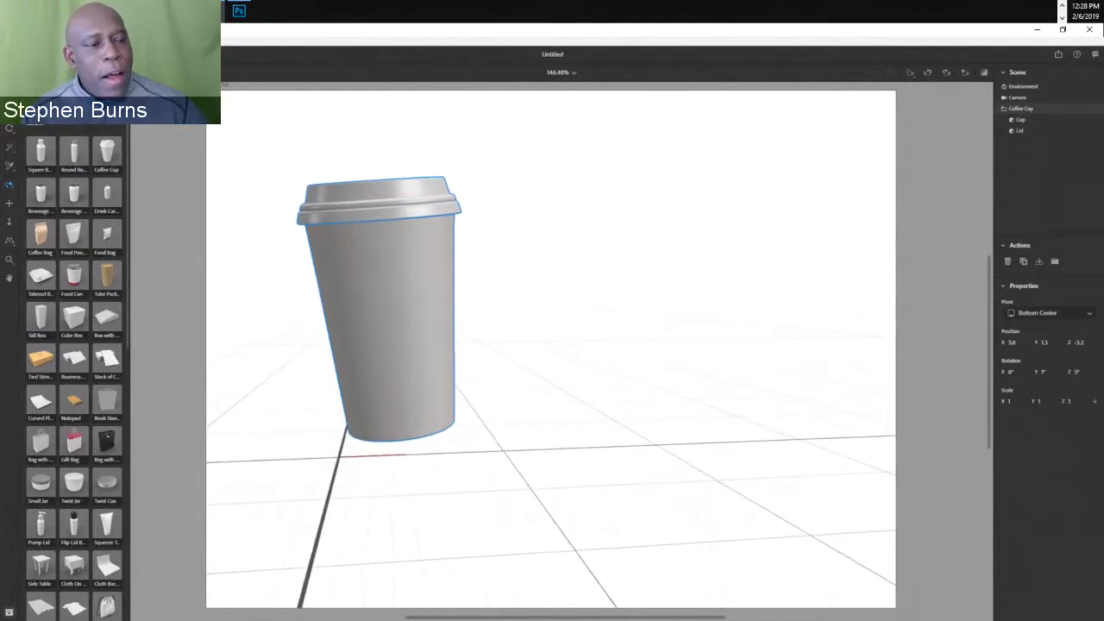
- Pan the camera sideways to about X -9.8, placing the coffee cup right of the canvas centre
left_click(1023, 86)
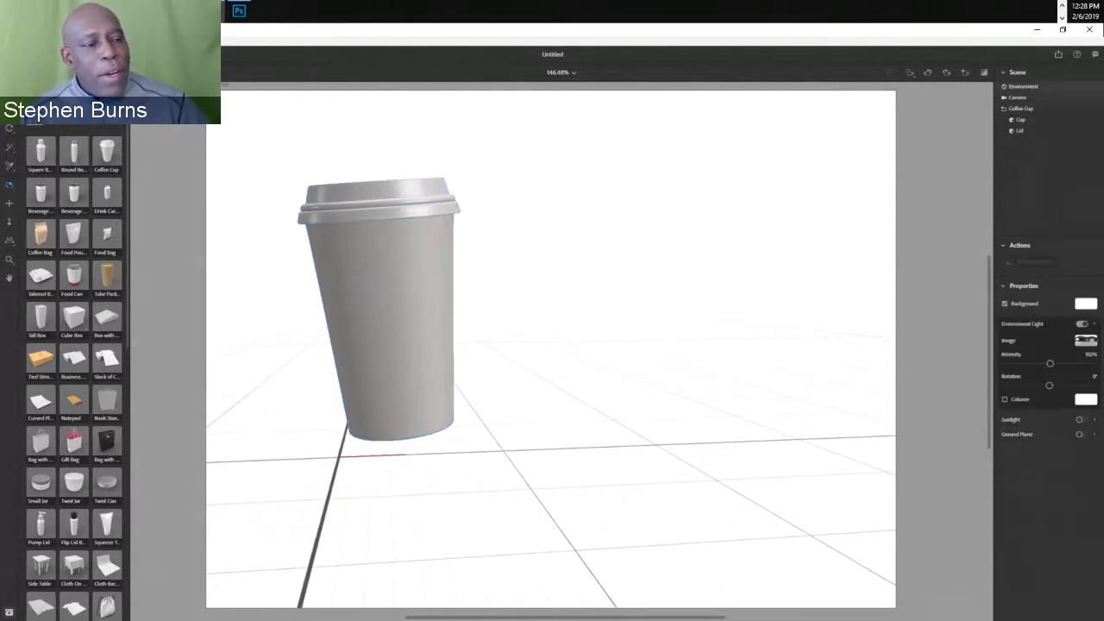
left_click(1018, 97)
left_click(1020, 109)
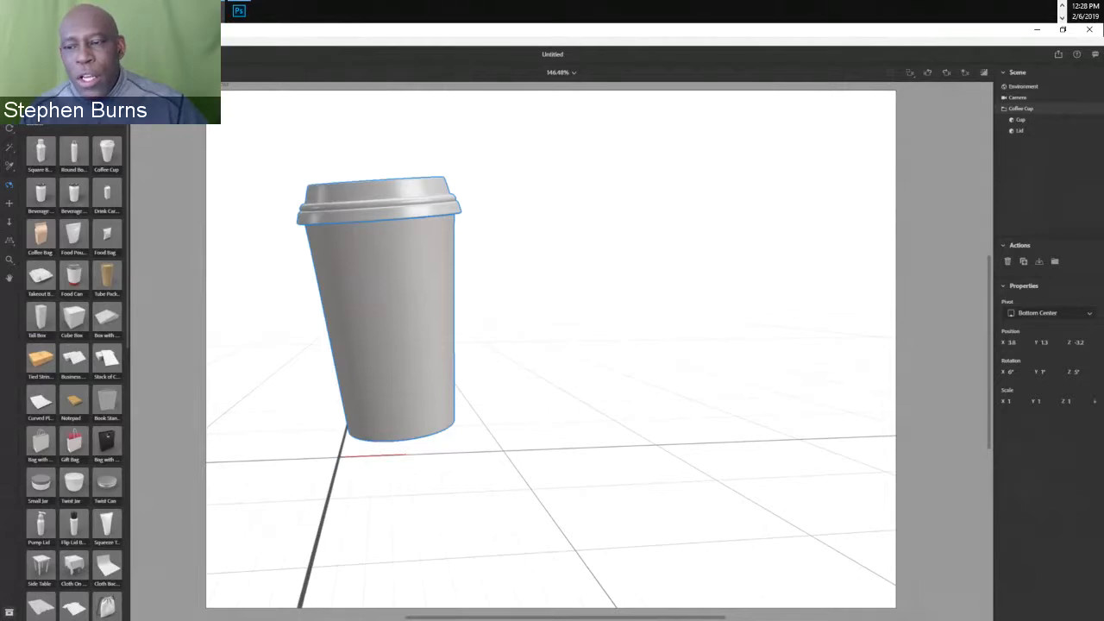
key("2")
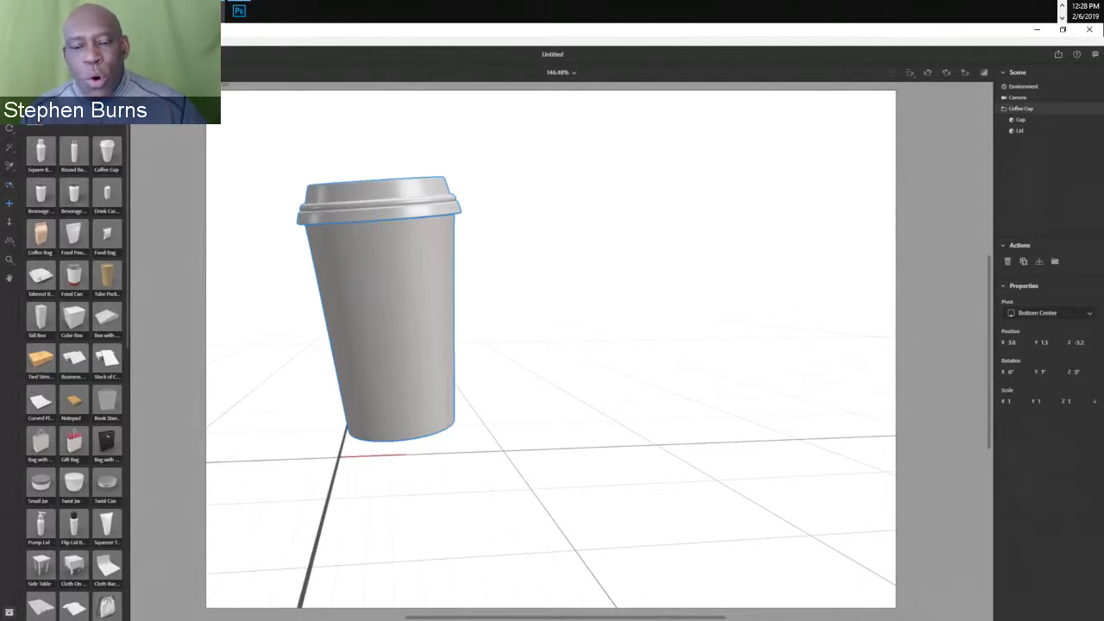
left_click_drag(384, 310, 590, 303)
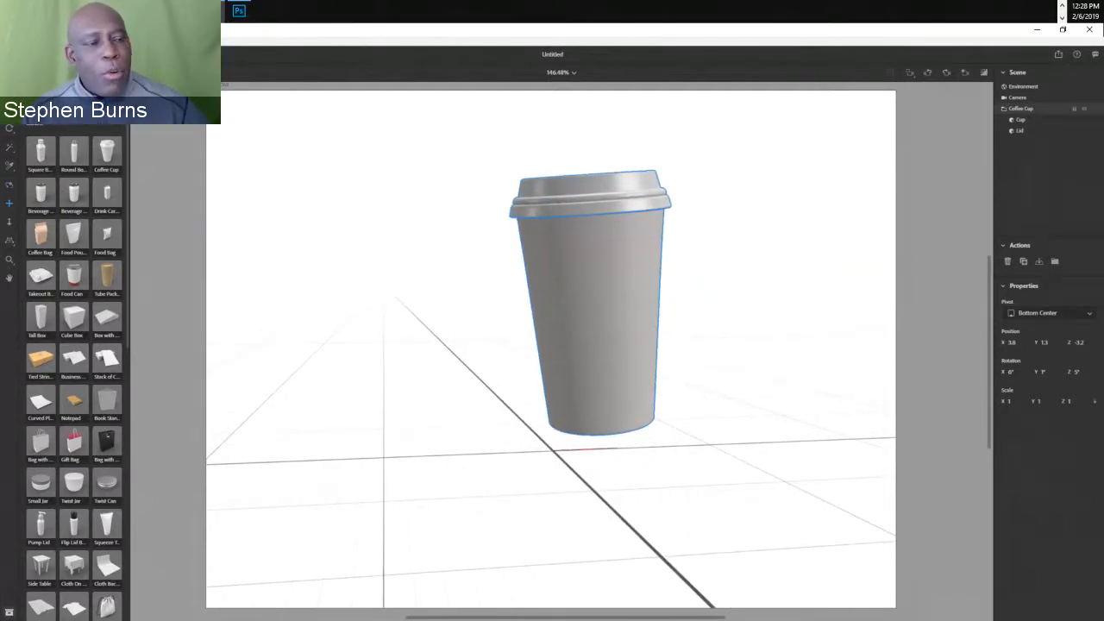
- Select the scene camera, pan the cup back near the canvas centre, and orbit to a rotation of about X -6°, Y -3°
left_click(1017, 98)
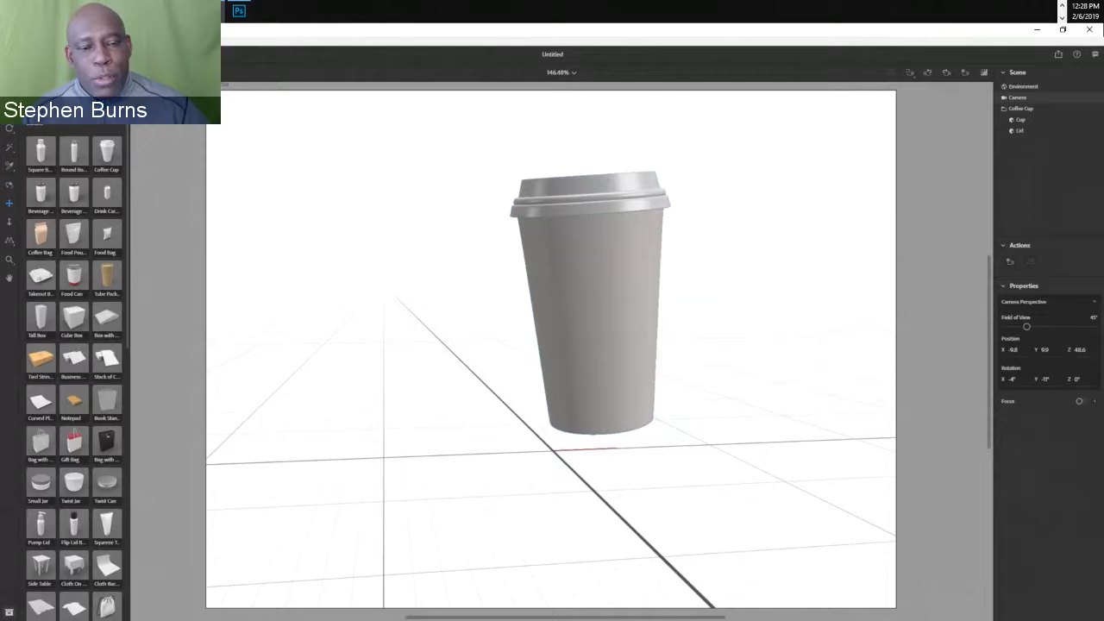
left_click_drag(586, 344, 488, 337)
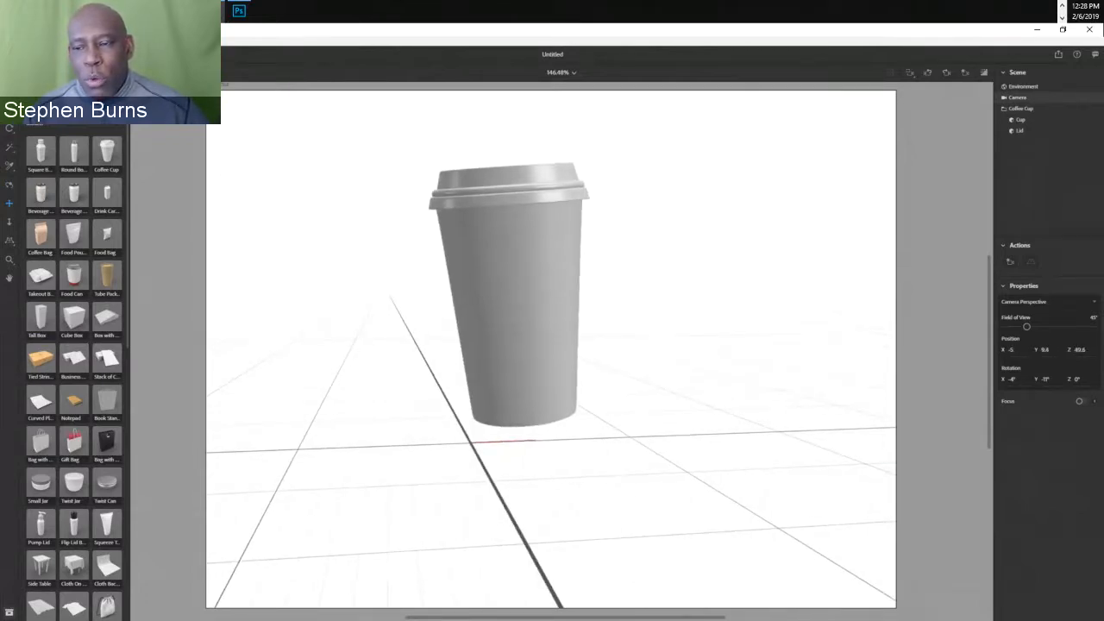
left_click_drag(517, 293, 494, 288)
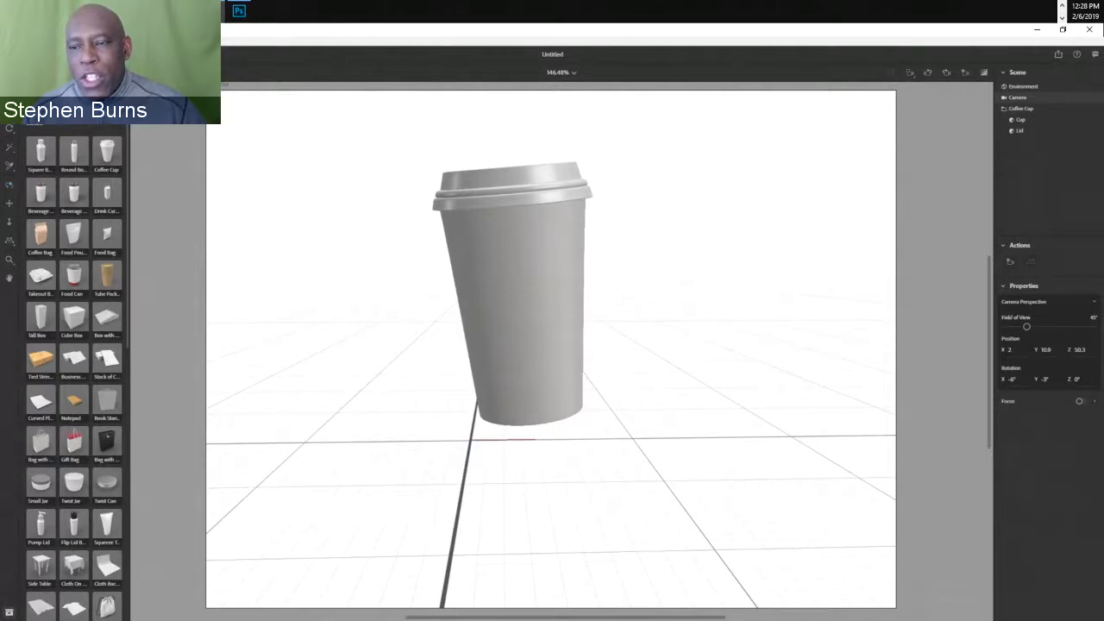
- Set the whole Coffee Cup group's position to X 0, Y 0, Z 0
left_click(529, 345)
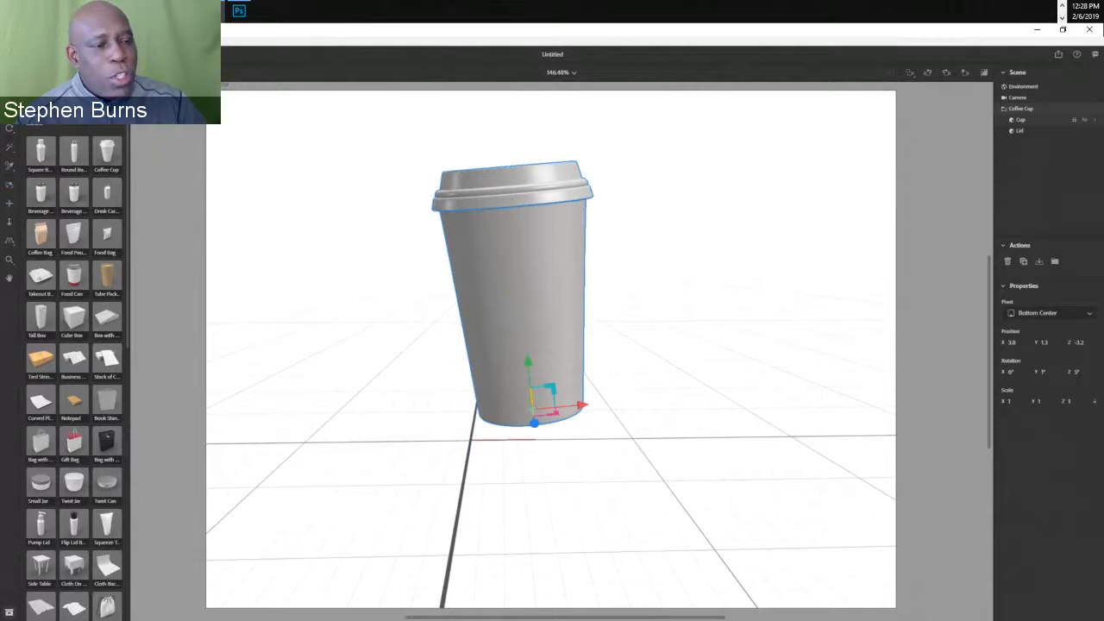
left_click(1021, 120)
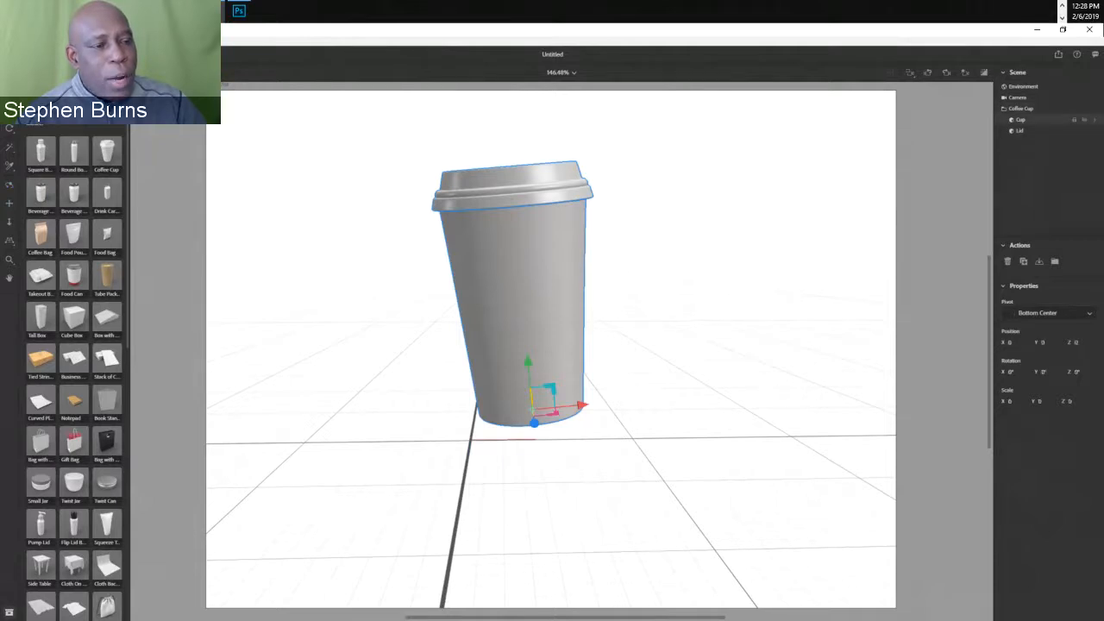
left_click(1020, 130)
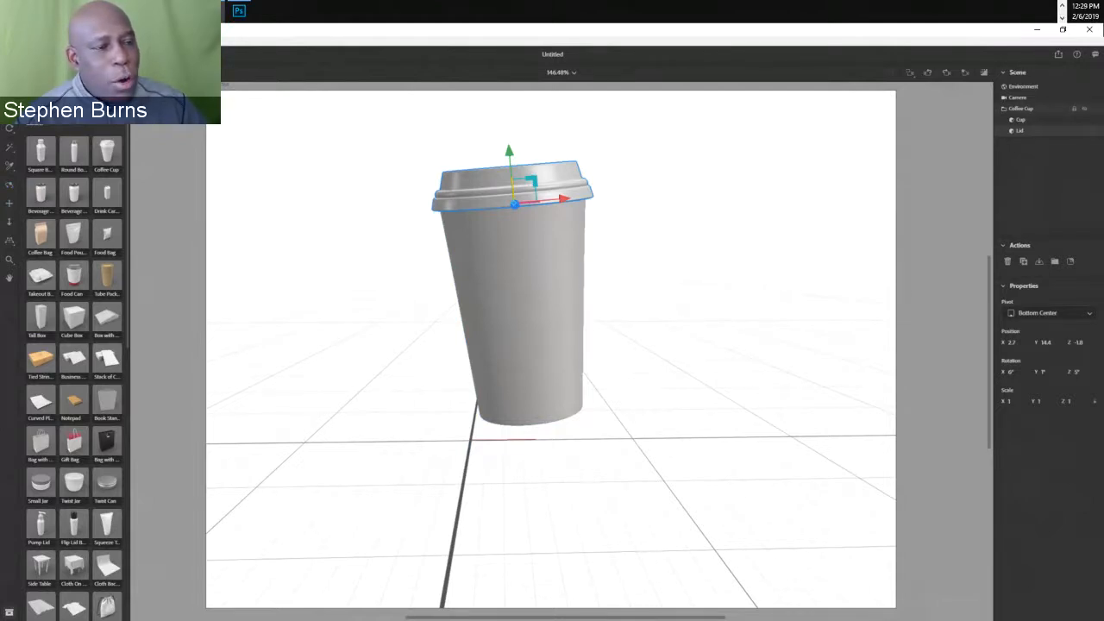
left_click(1021, 108)
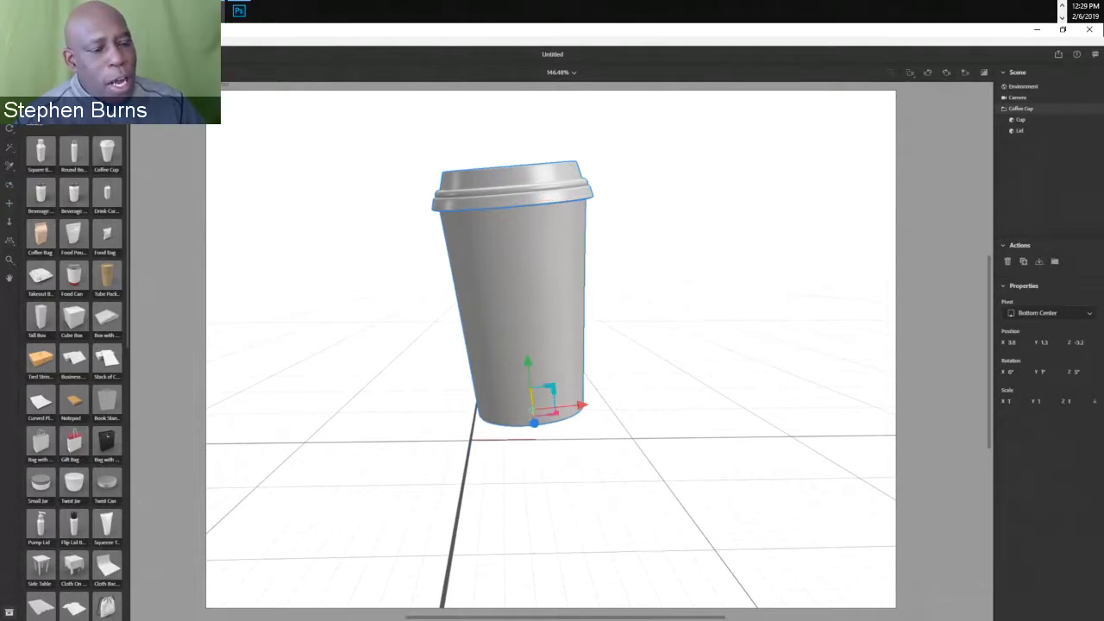
left_click_drag(1017, 342, 985, 343)
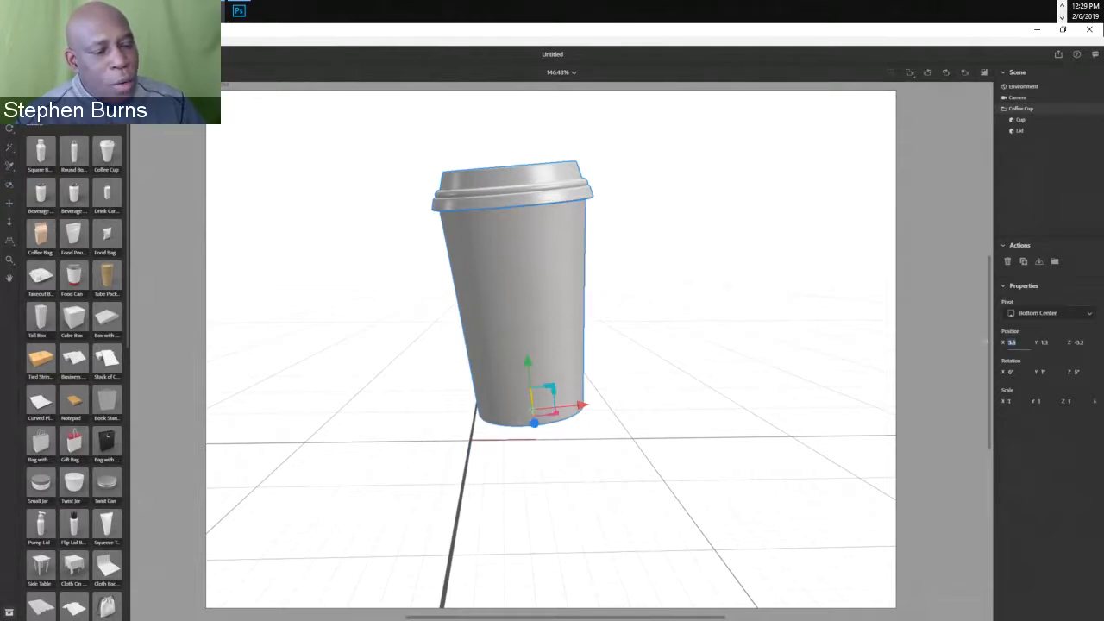
type("0")
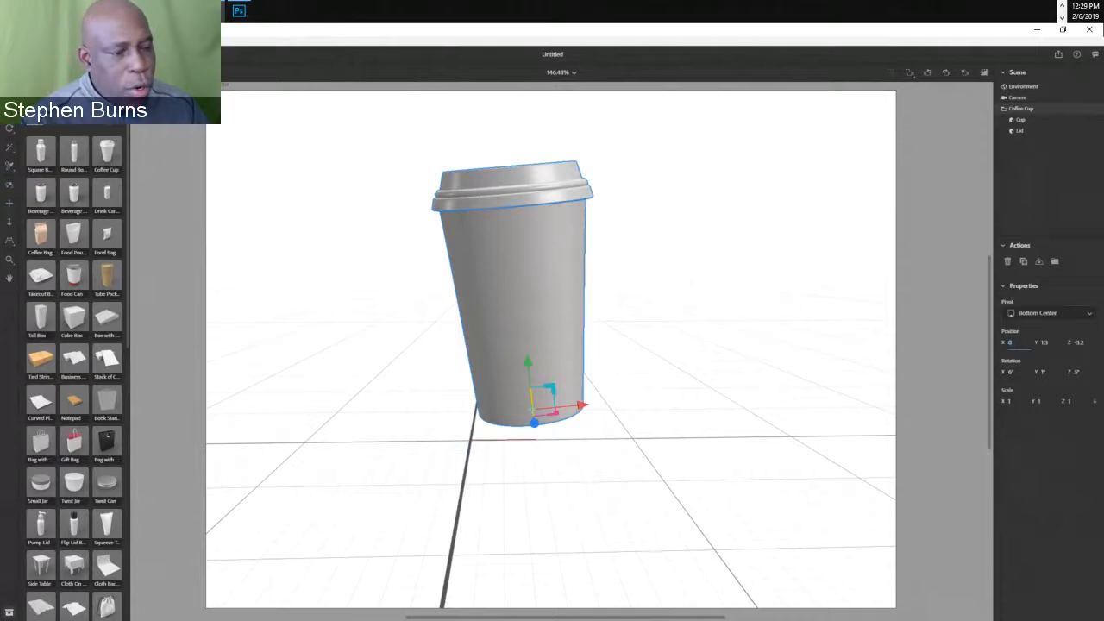
key("Tab")
type("0")
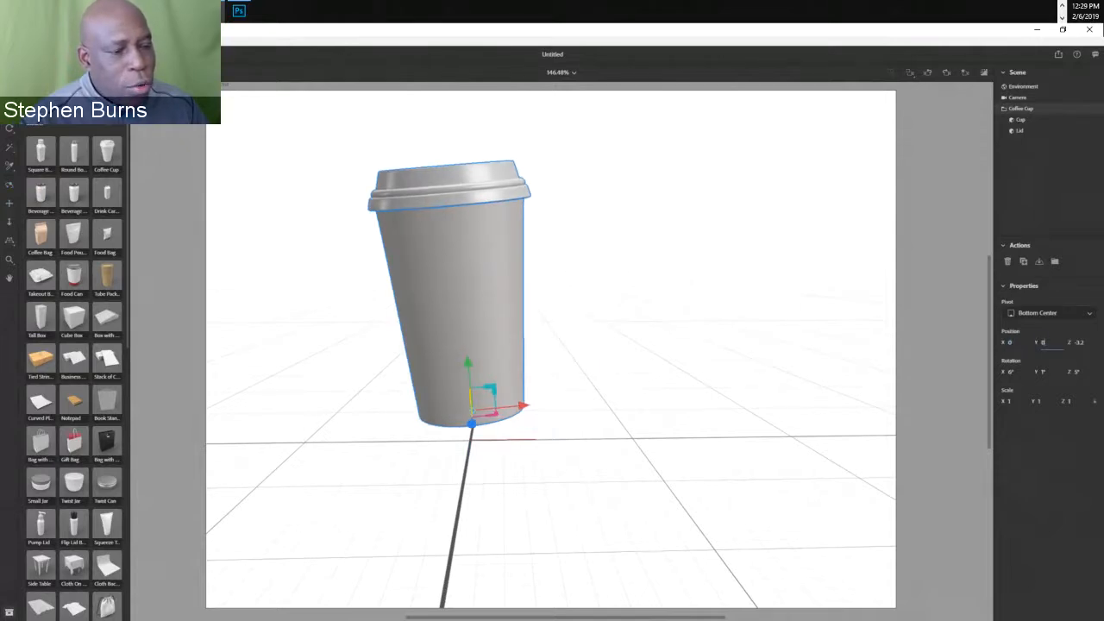
key("Tab")
type("0")
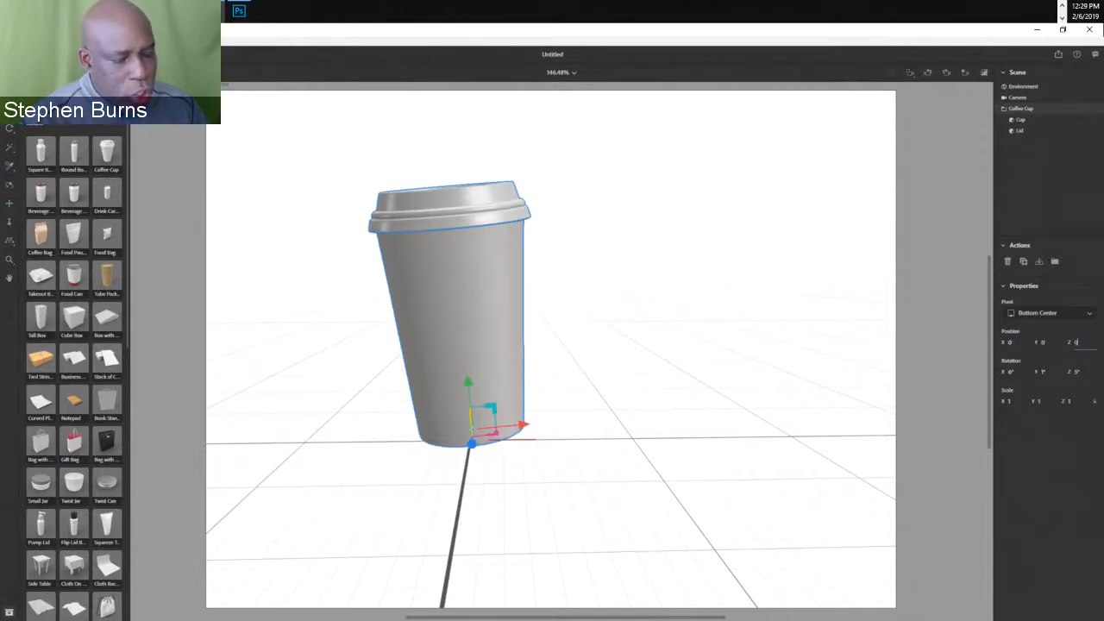
key("Return")
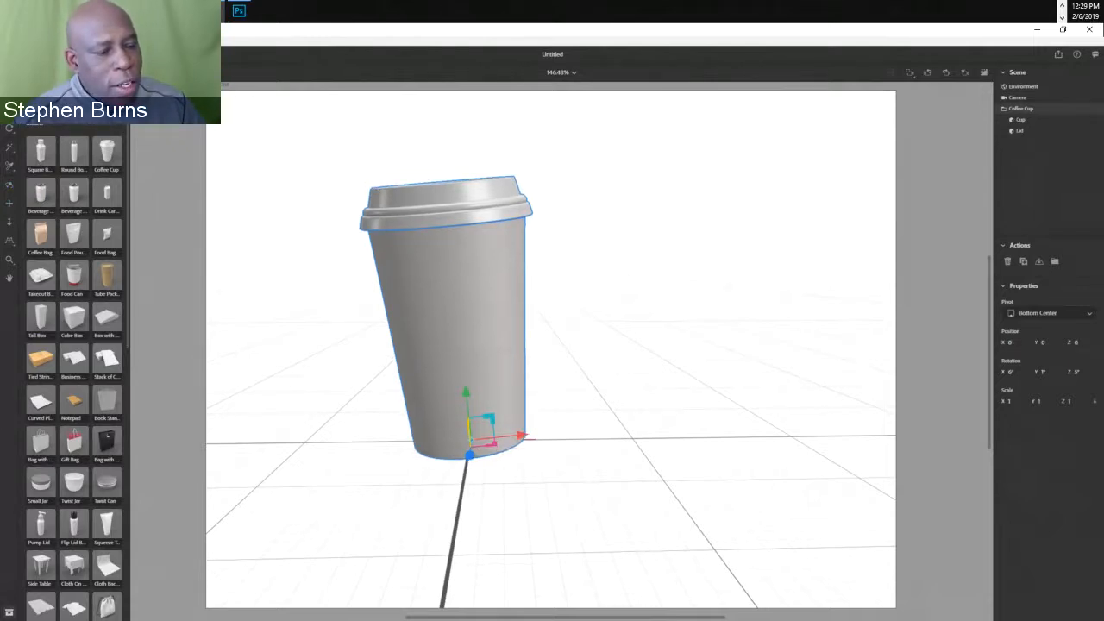
- Set the Coffee Cup group's rotation to 0° on the X, Y and Z axes
left_click(1011, 371)
type("0")
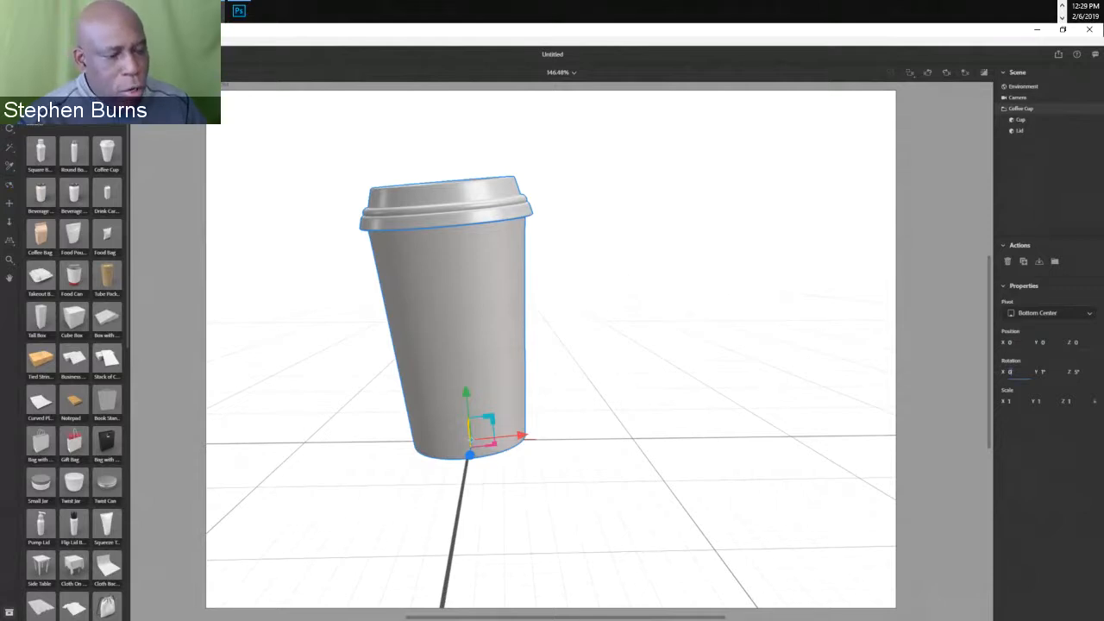
key("Return")
key("Tab")
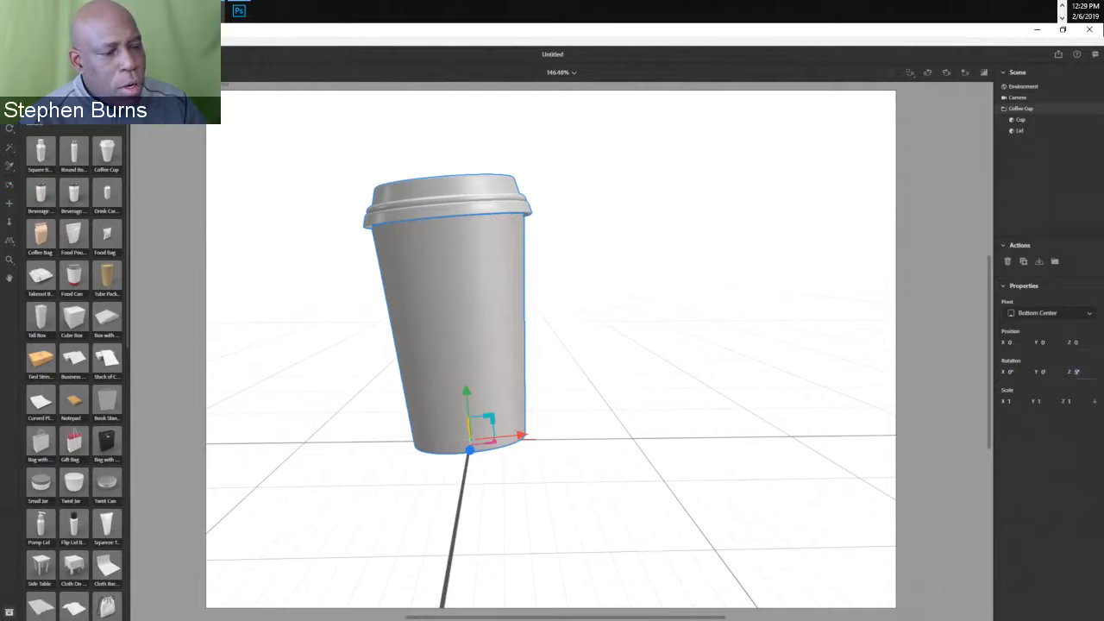
type("0")
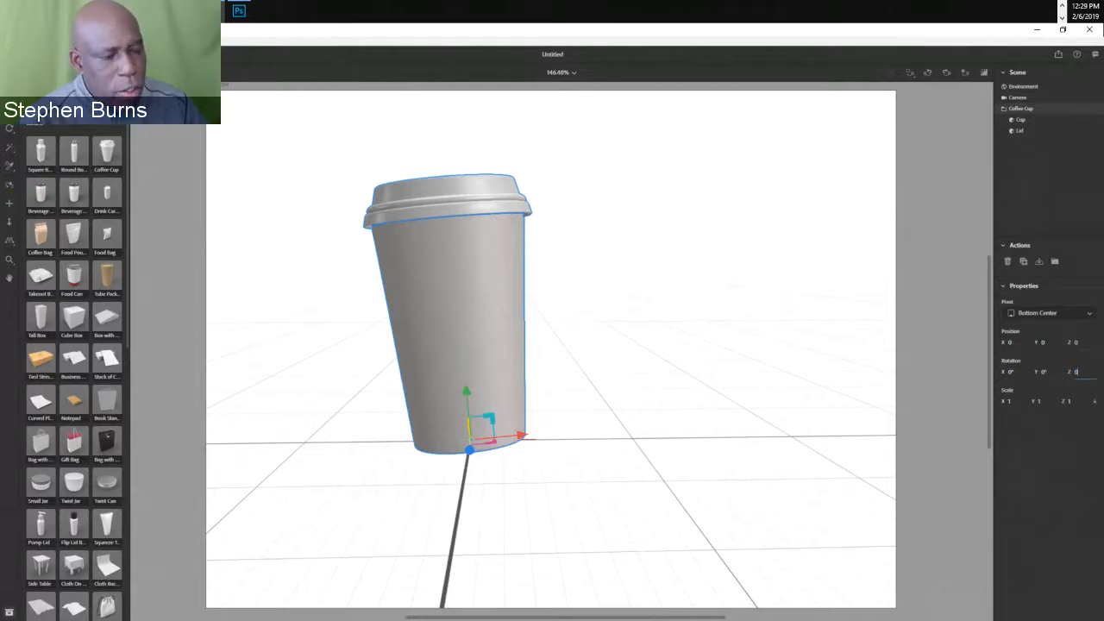
key("Return")
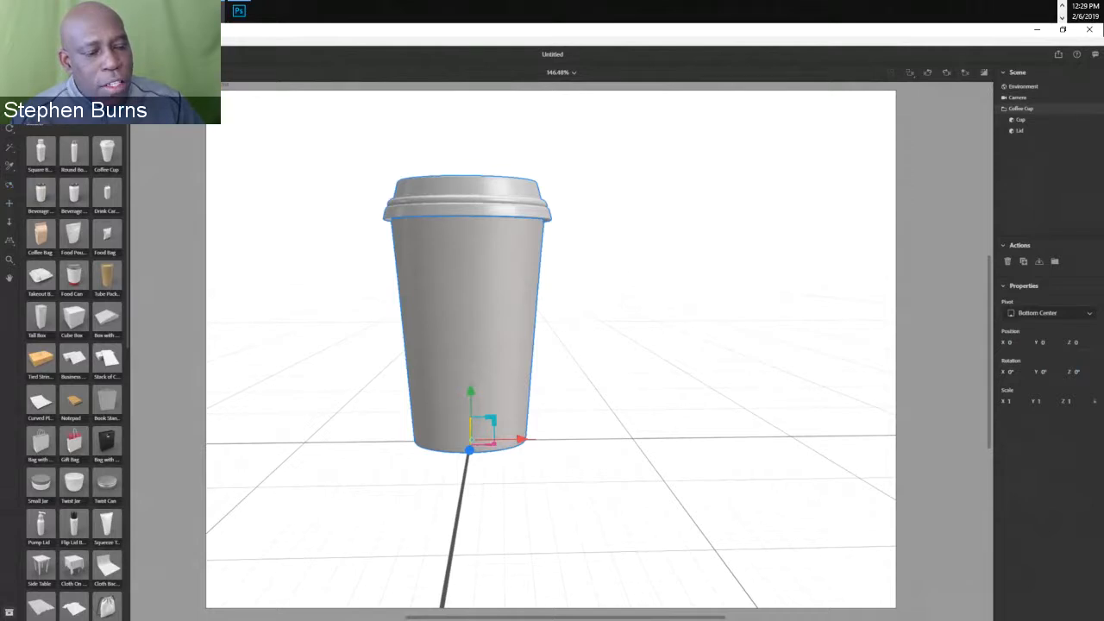
- Try stretching the Coffee Cup group along the X axis, and reset its X scale to 1
left_click_drag(1003, 401, 1085, 401)
left_click(1013, 401)
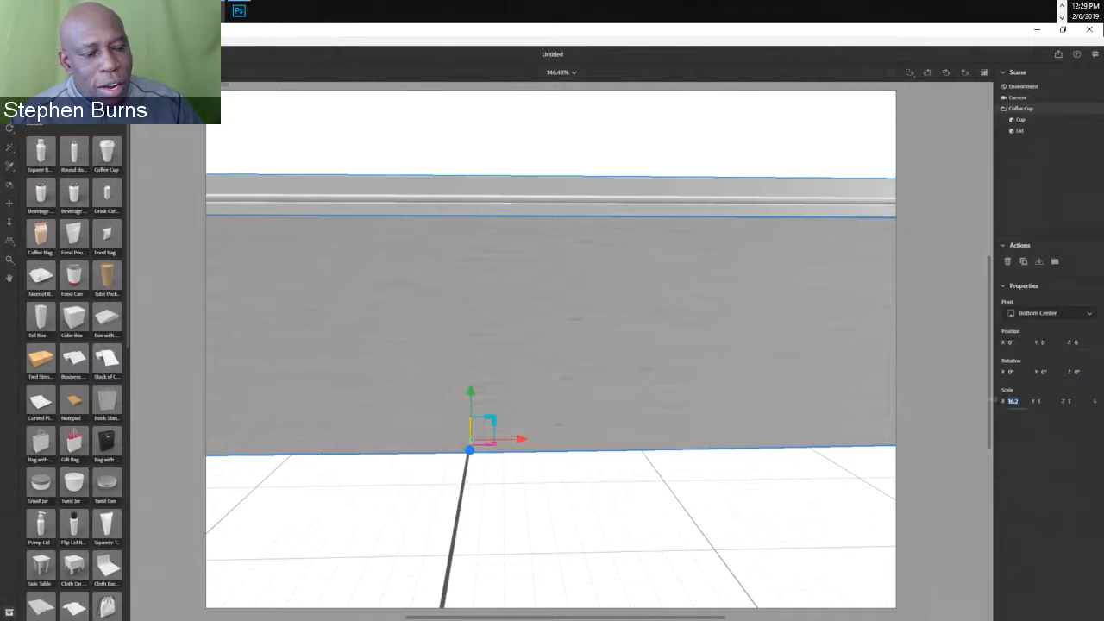
type("1")
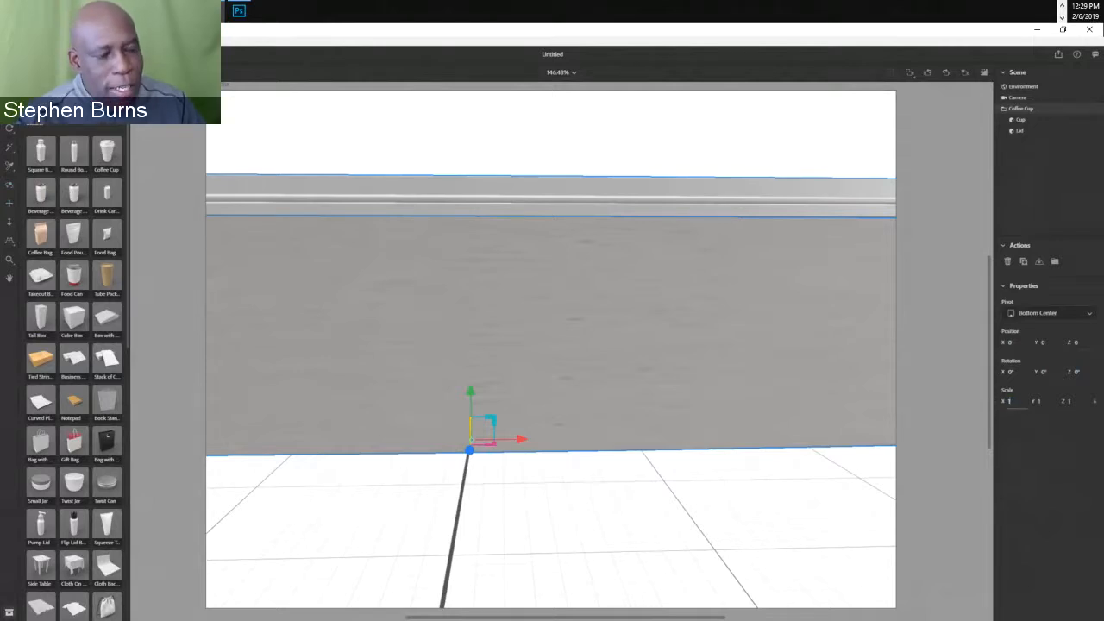
key("Return")
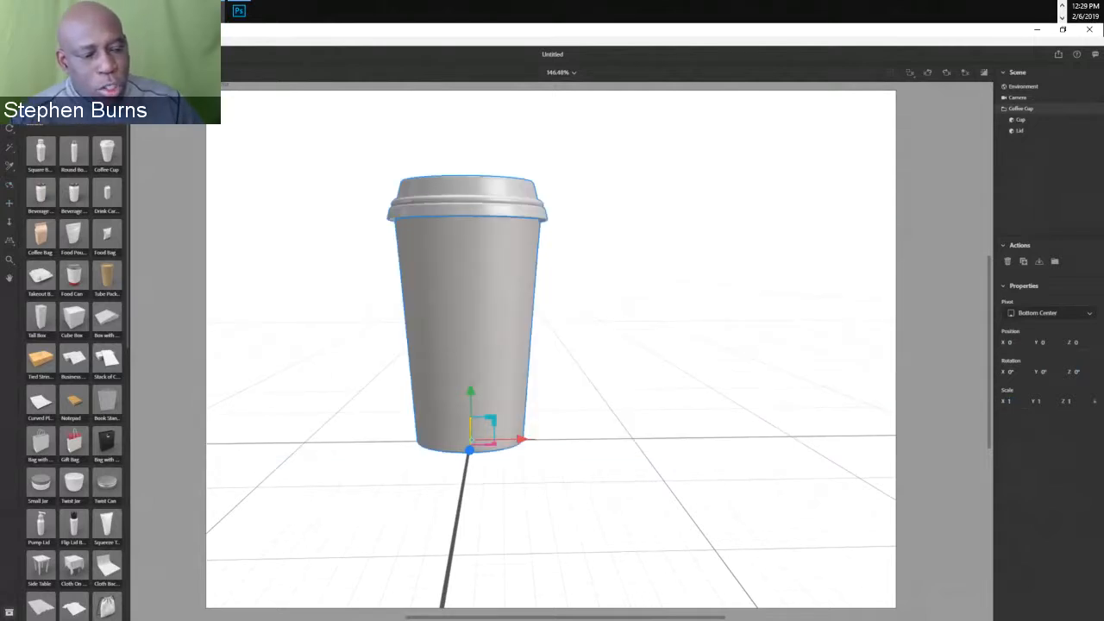
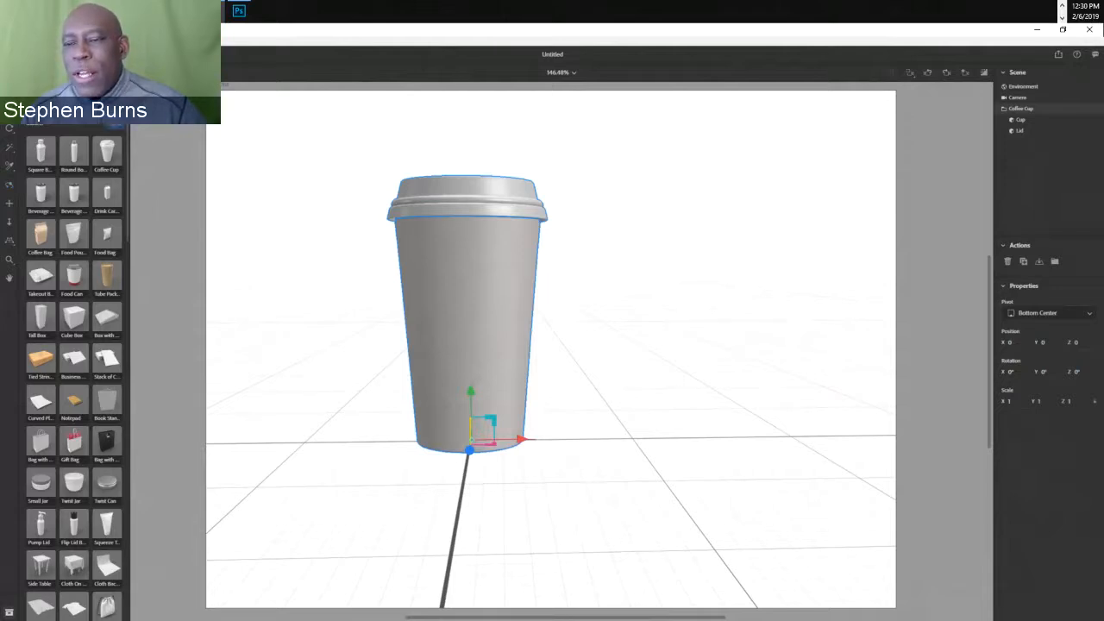
- Apply the Glass material from the starter materials to the whole Coffee Cup group
left_click(35, 123)
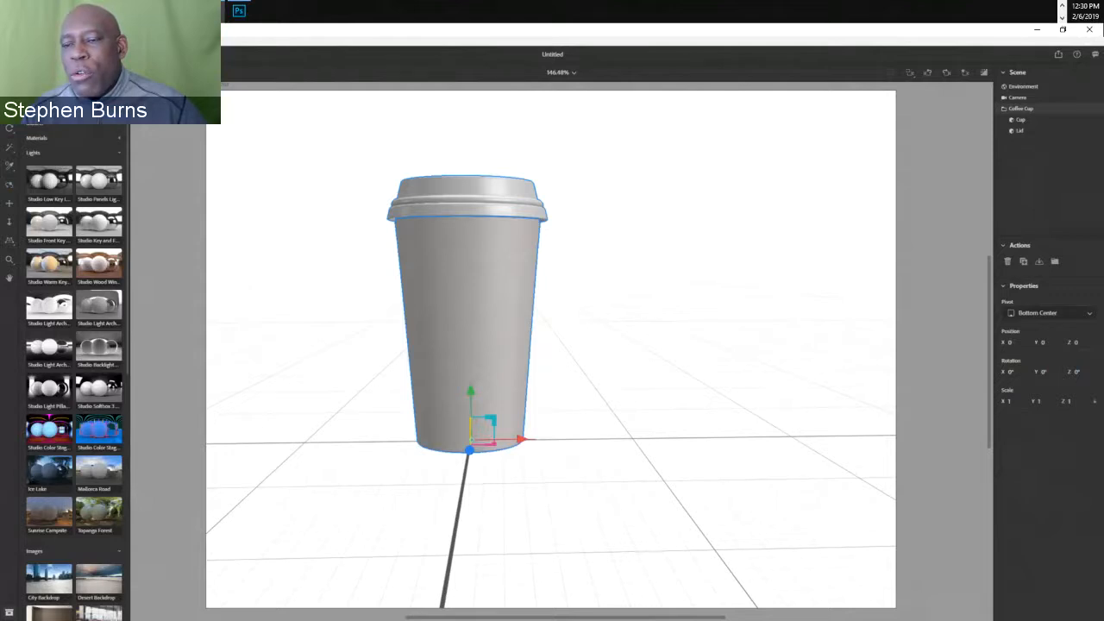
left_click(36, 138)
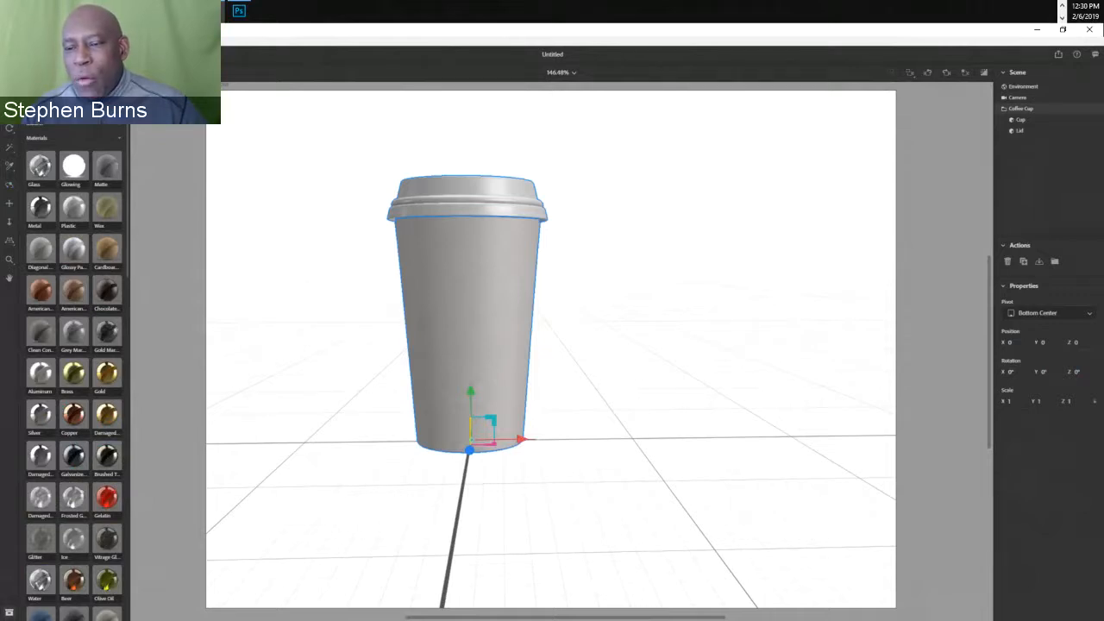
left_click_drag(40, 166, 453, 306)
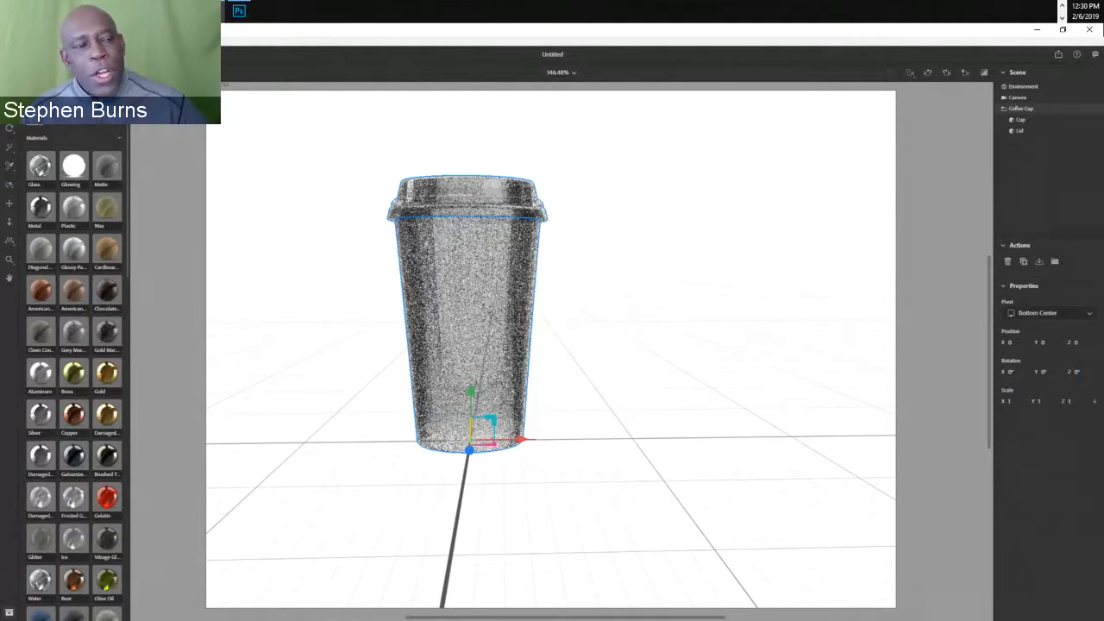
- Apply the Brass material to the Cup and the Aluminum material to the Lid
left_click(1020, 119)
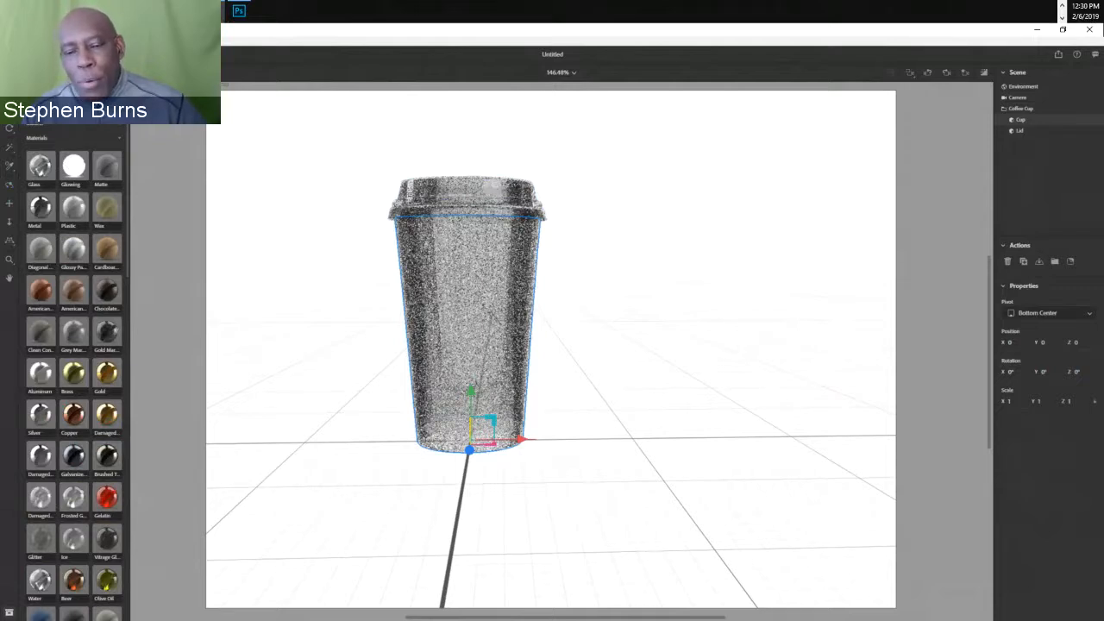
left_click_drag(73, 373, 1025, 148)
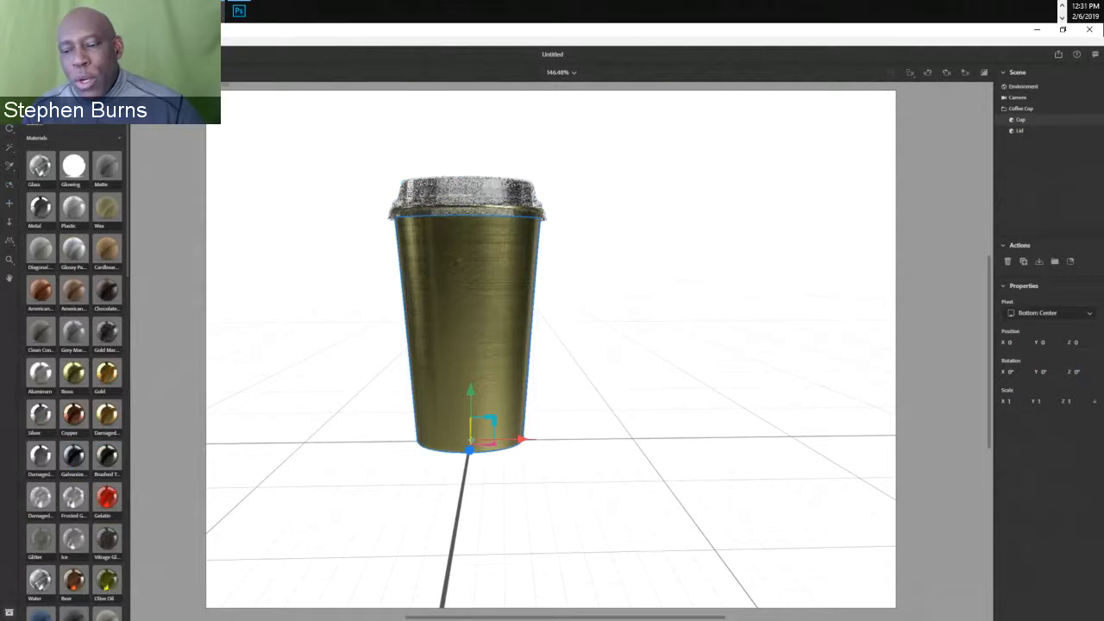
left_click_drag(40, 372, 1018, 161)
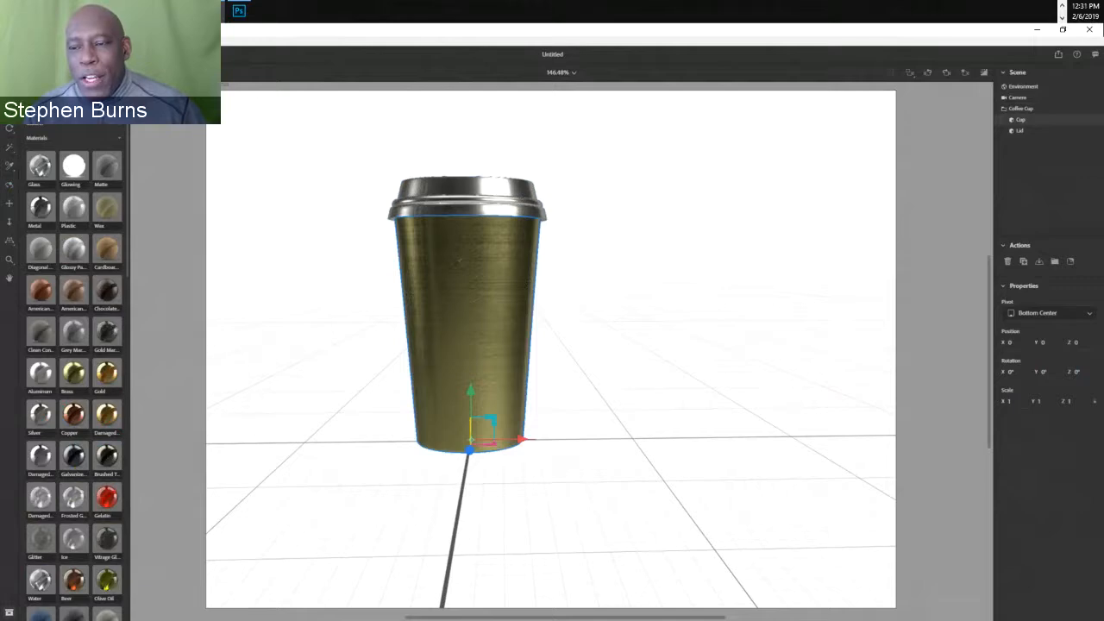
- Orbit the camera to view the coffee cup from slightly above, with the top of the lid in sight
key("1")
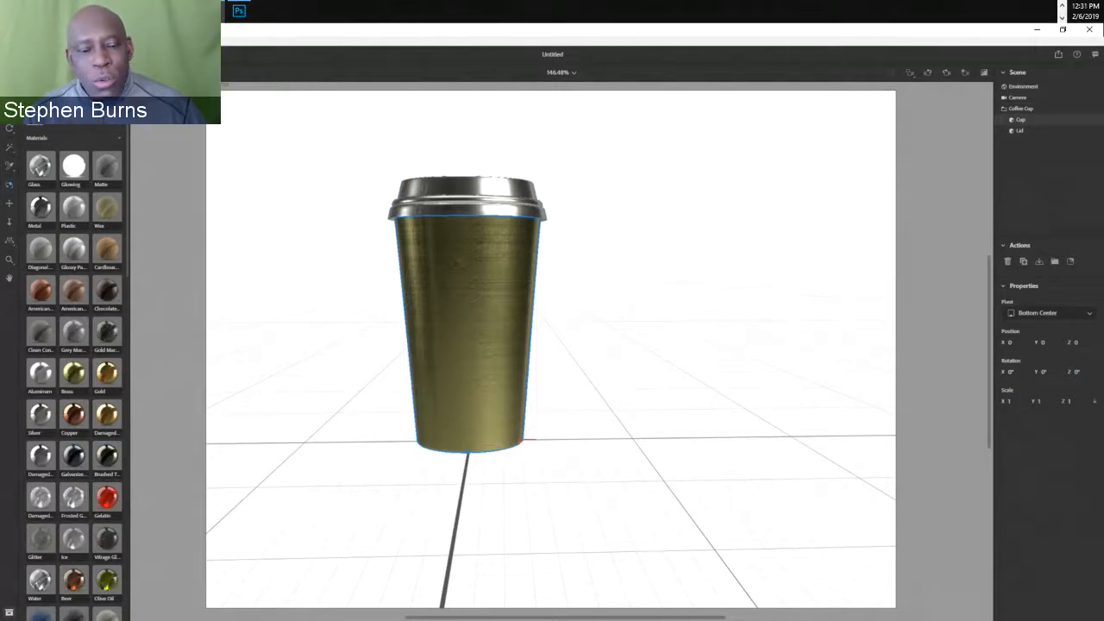
left_click_drag(535, 285, 500, 337)
left_click_drag(431, 288, 476, 260)
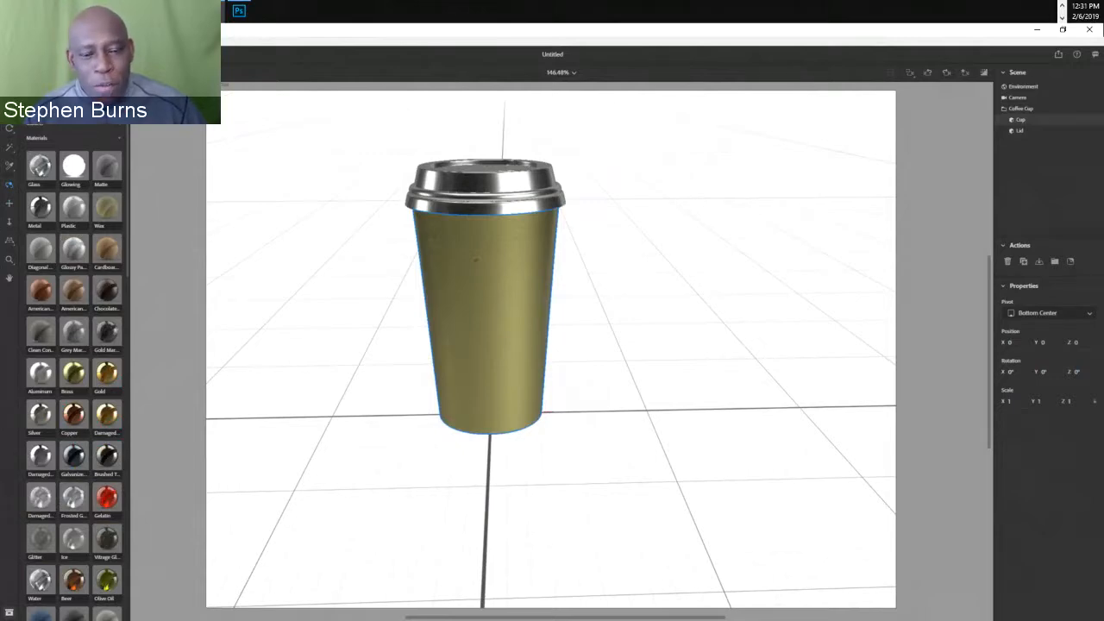
mouse_move(476, 259)
left_mouse_down()
mouse_move(535, 274)
mouse_move(474, 267)
left_mouse_up()
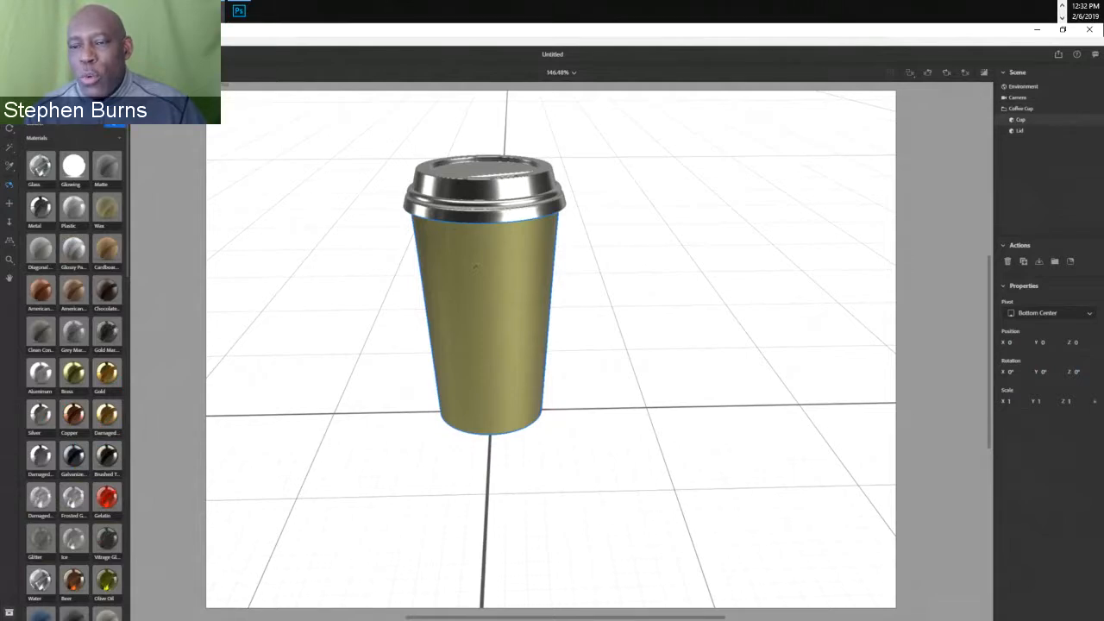
- Try the Studio Color Stage, Studio Backlight and Studio Warm Key environment lights on the coffee cup
left_click(85, 106)
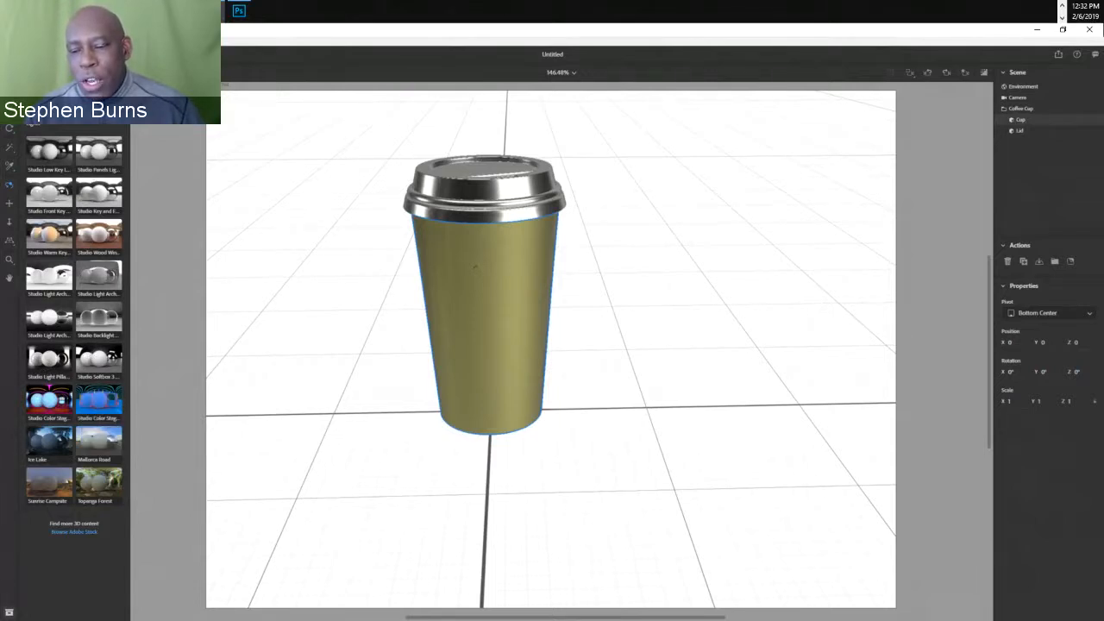
left_click(50, 401)
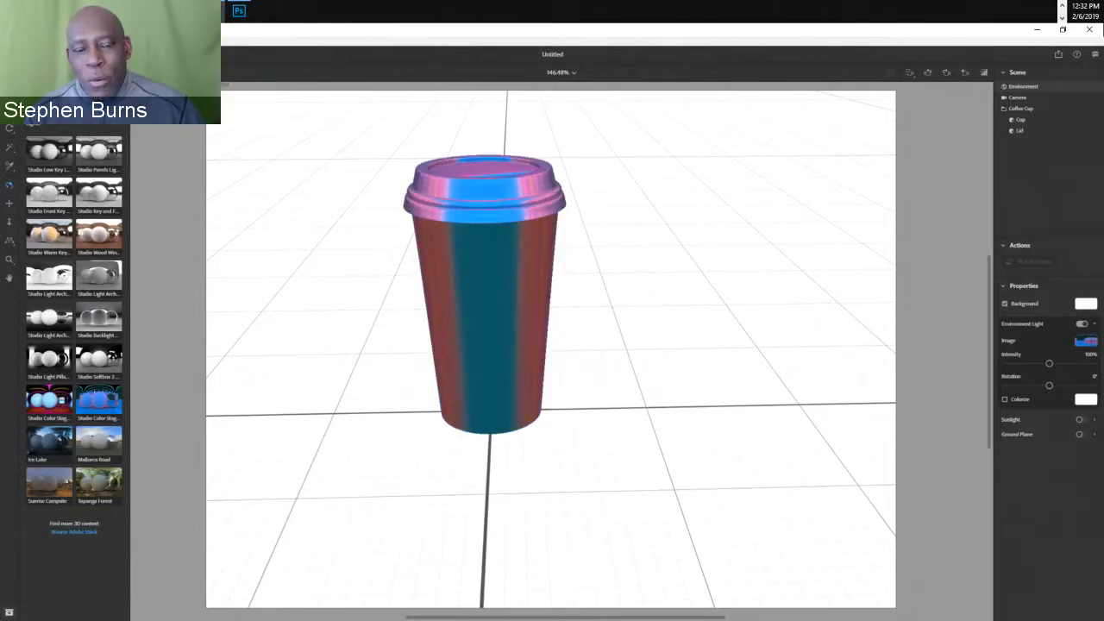
left_click_drag(552, 345, 517, 341)
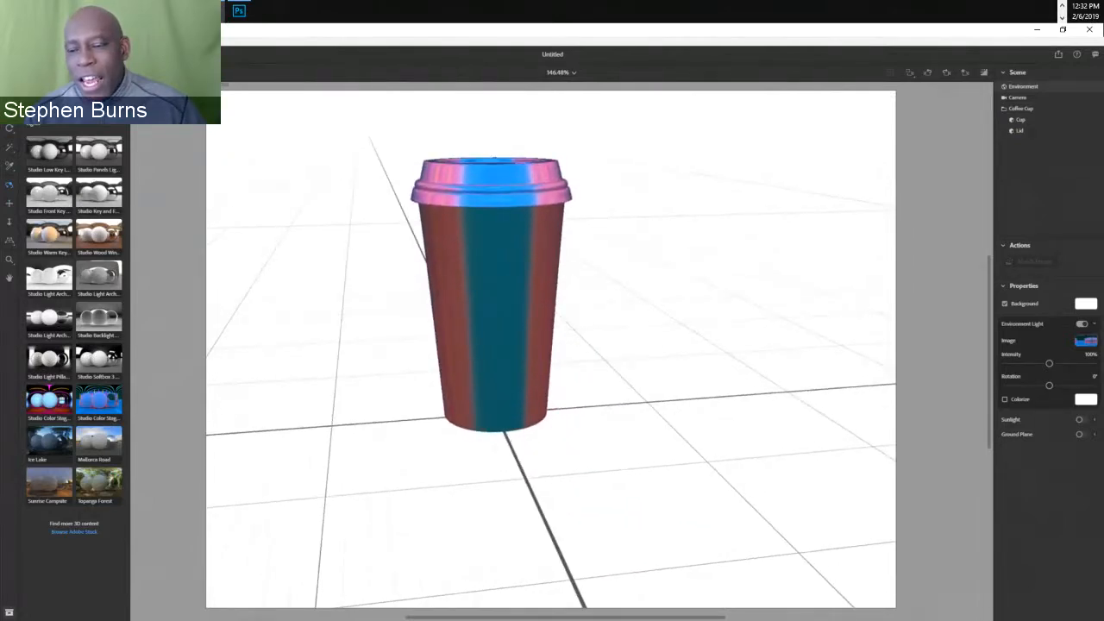
left_click_drag(99, 319, 483, 356)
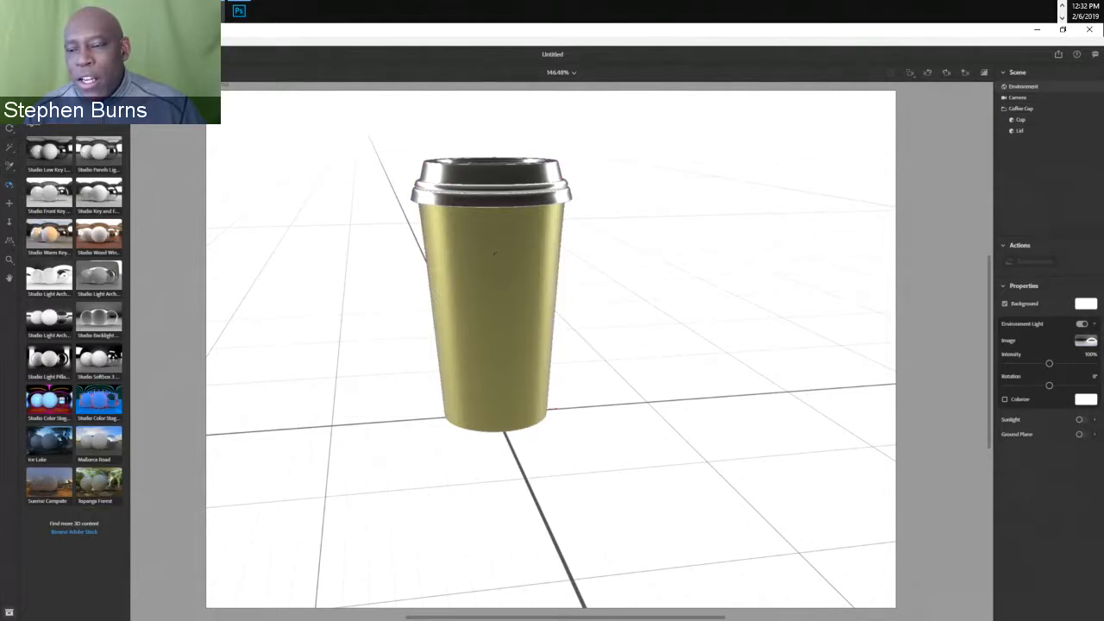
left_click_drag(49, 234, 334, 325)
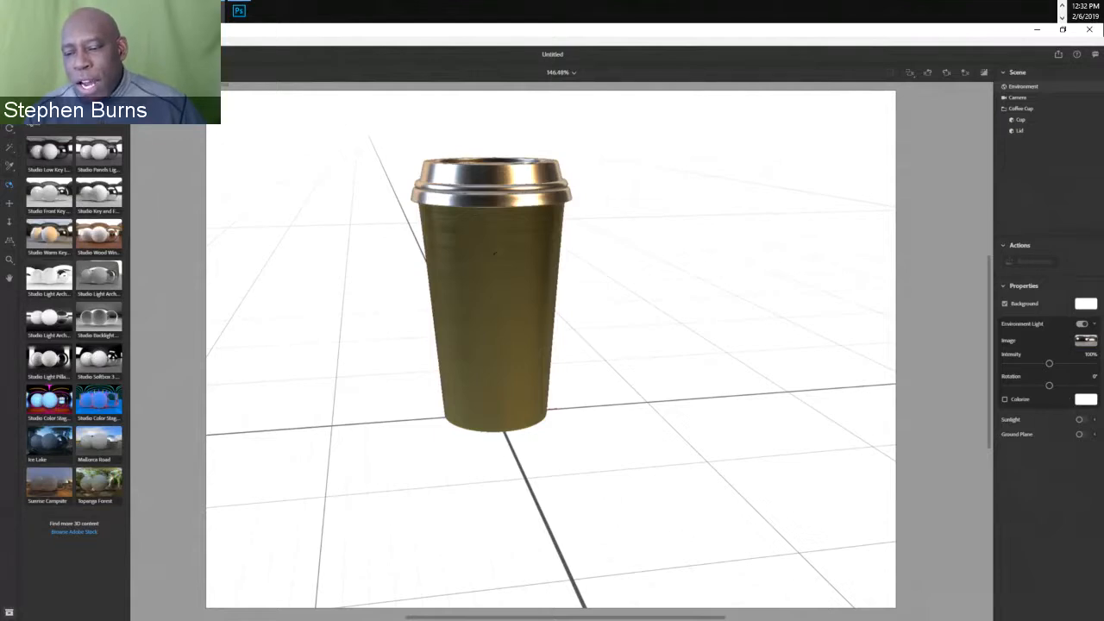
- Light the scene with the Topanga Forest environment light and orbit the camera to view the cup from higher up
left_click_drag(98, 485, 395, 432)
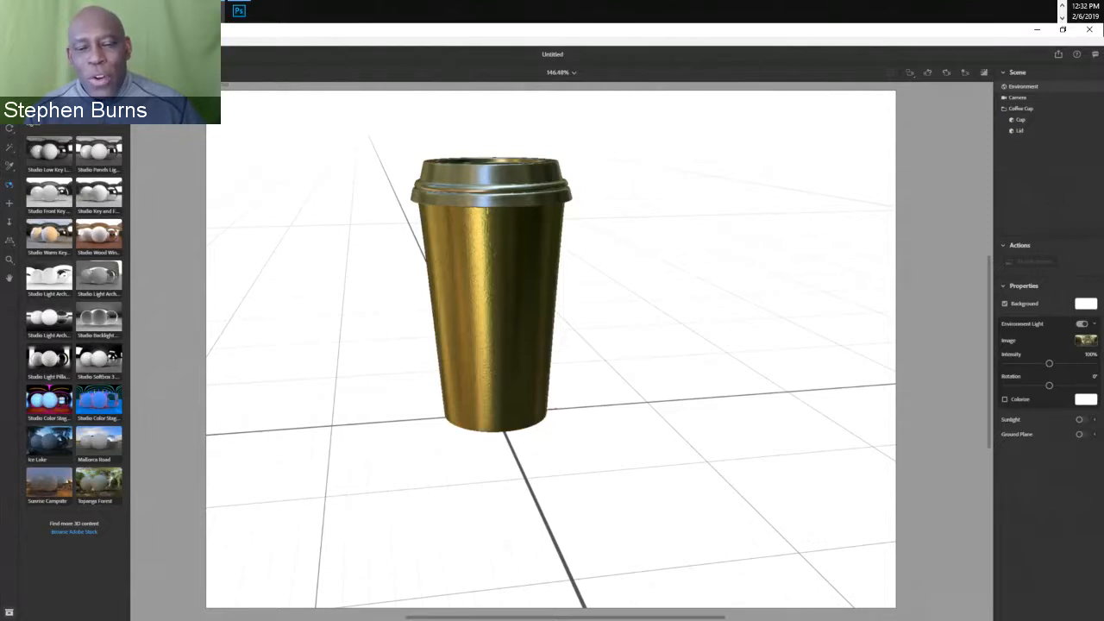
left_click_drag(519, 240, 528, 274)
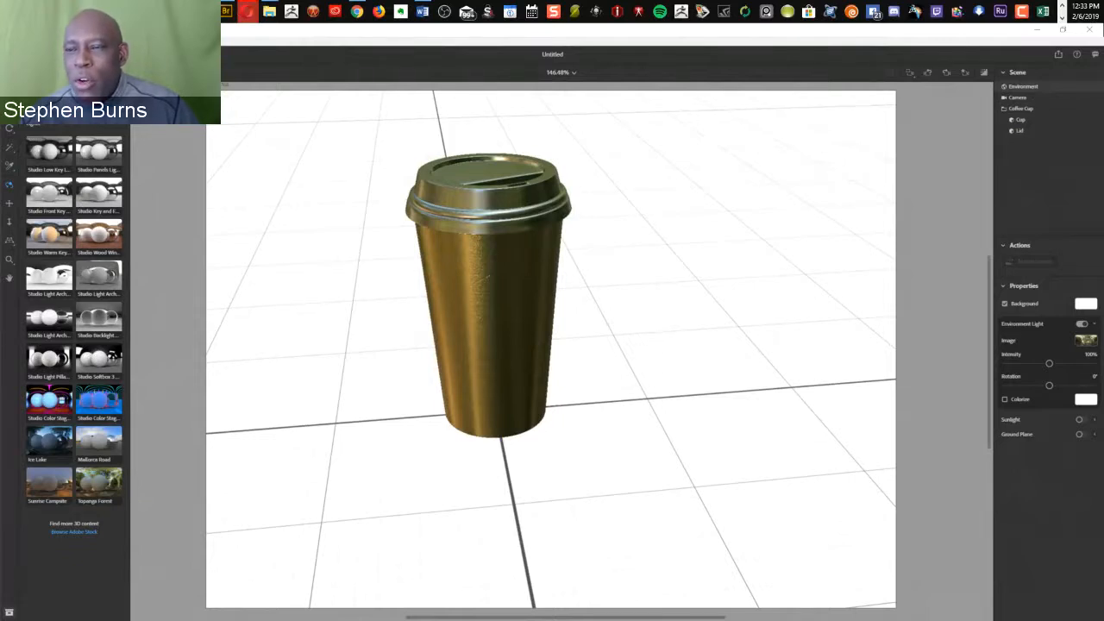
- Save the scene as "tutorial 001" in the AEL folder
left_click(8, 40)
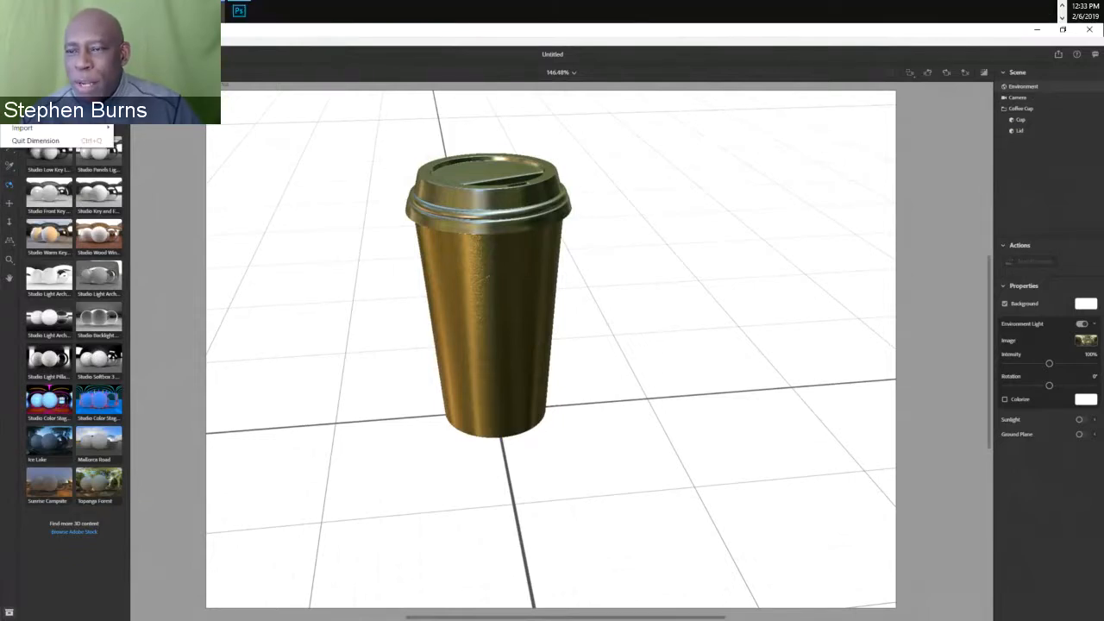
left_click(30, 102)
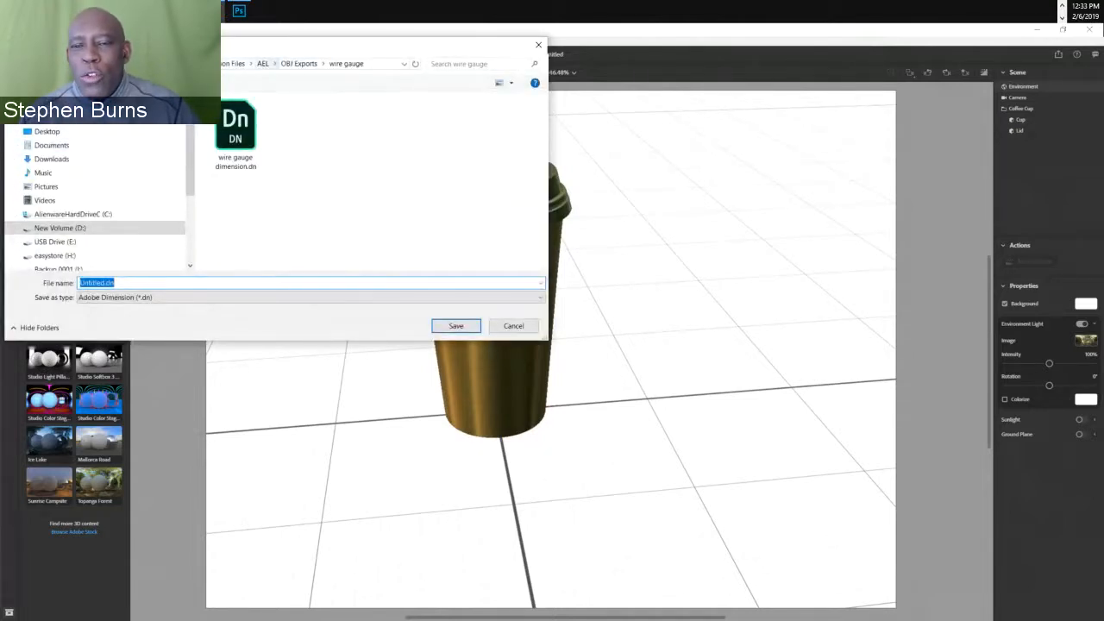
left_click(262, 63)
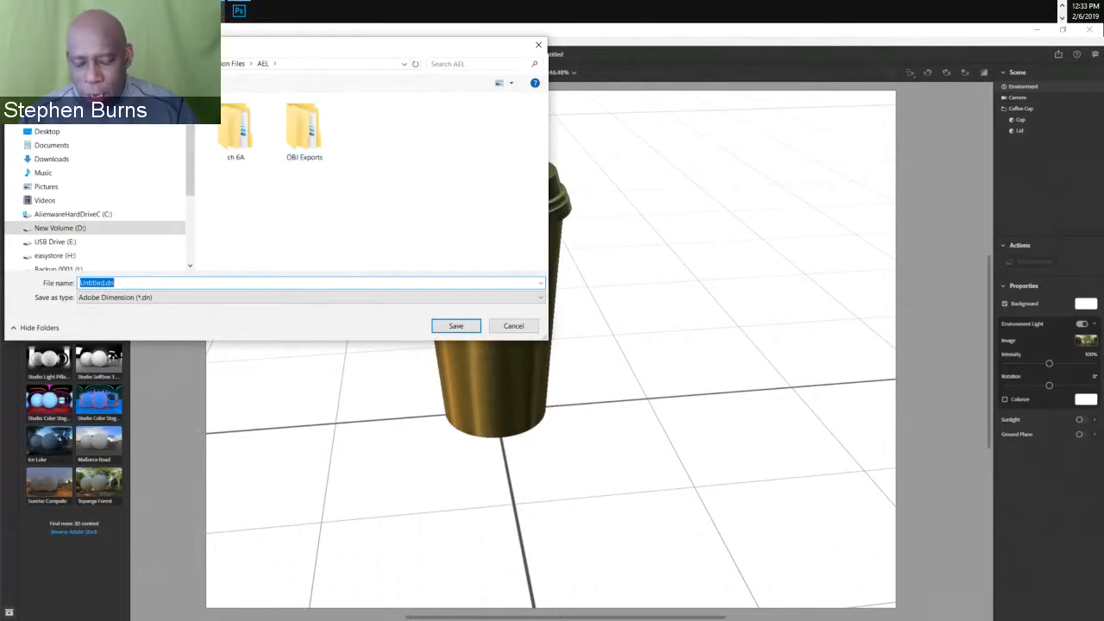
type("tutori")
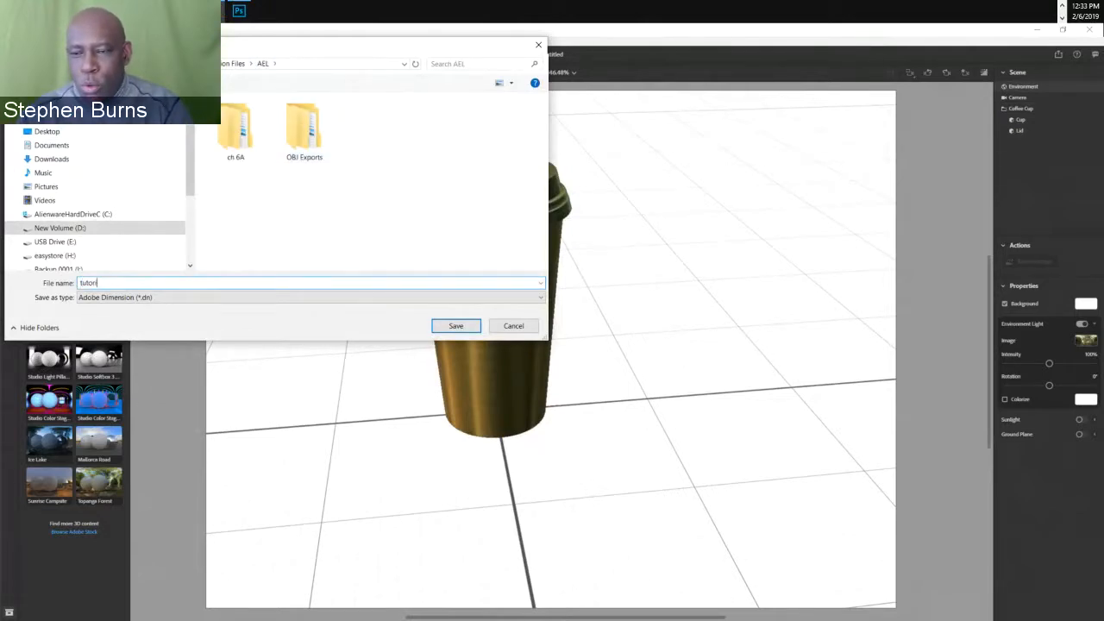
type("al")
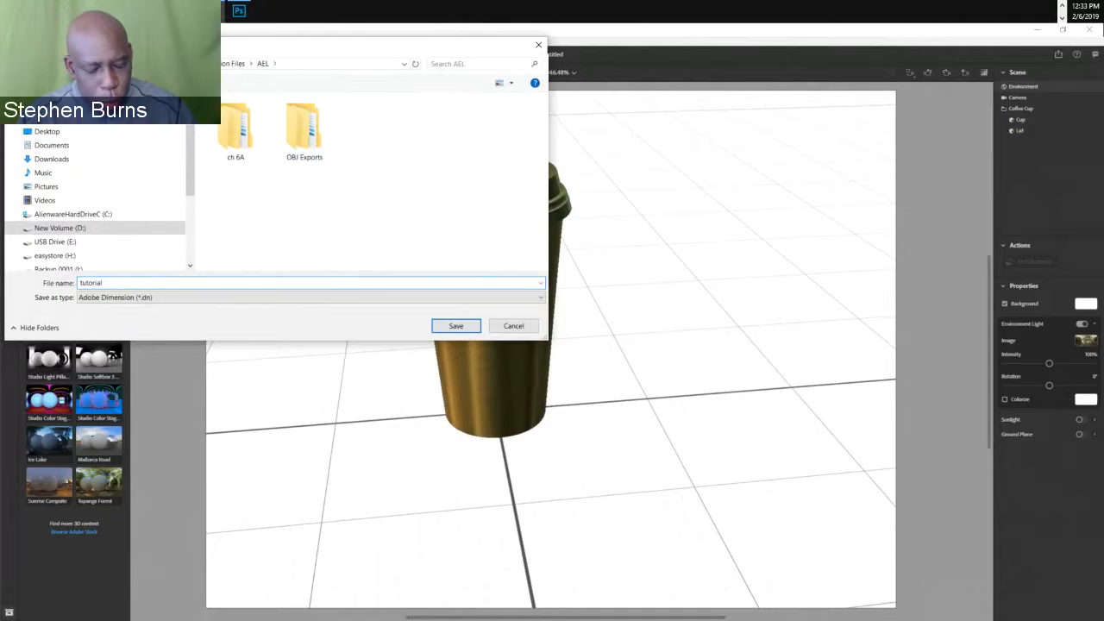
type(" 001")
key("Return")
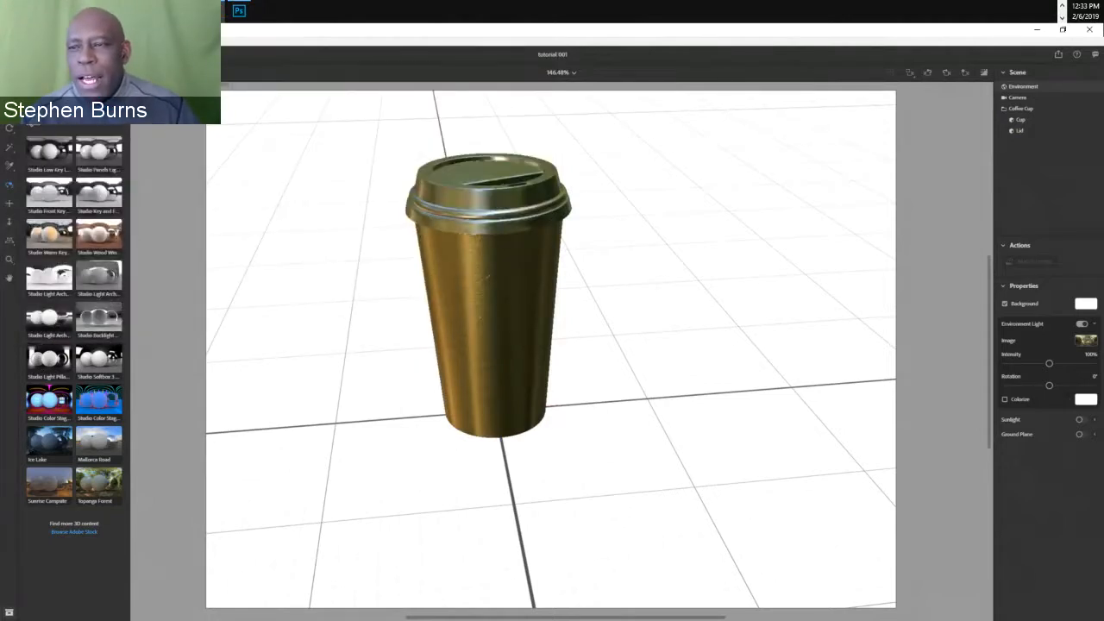
- Open wine bottle.dn from the Wine bottle folder in OBJ Exports and orbit the camera around the bottle and glass
left_click(9, 40)
mouse_move(38, 76)
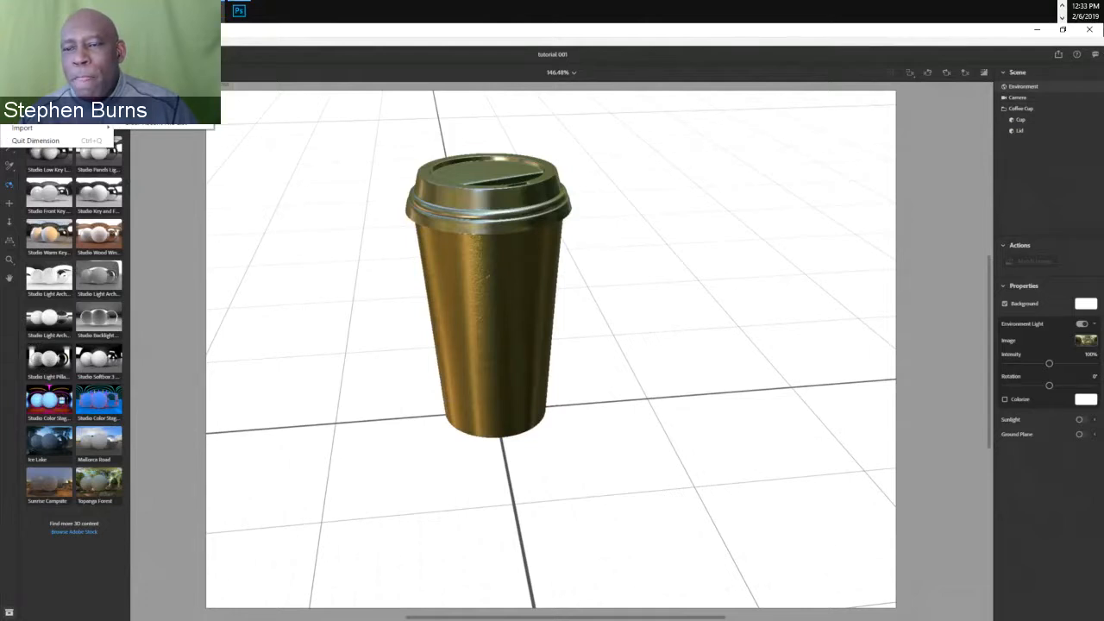
left_click(28, 65)
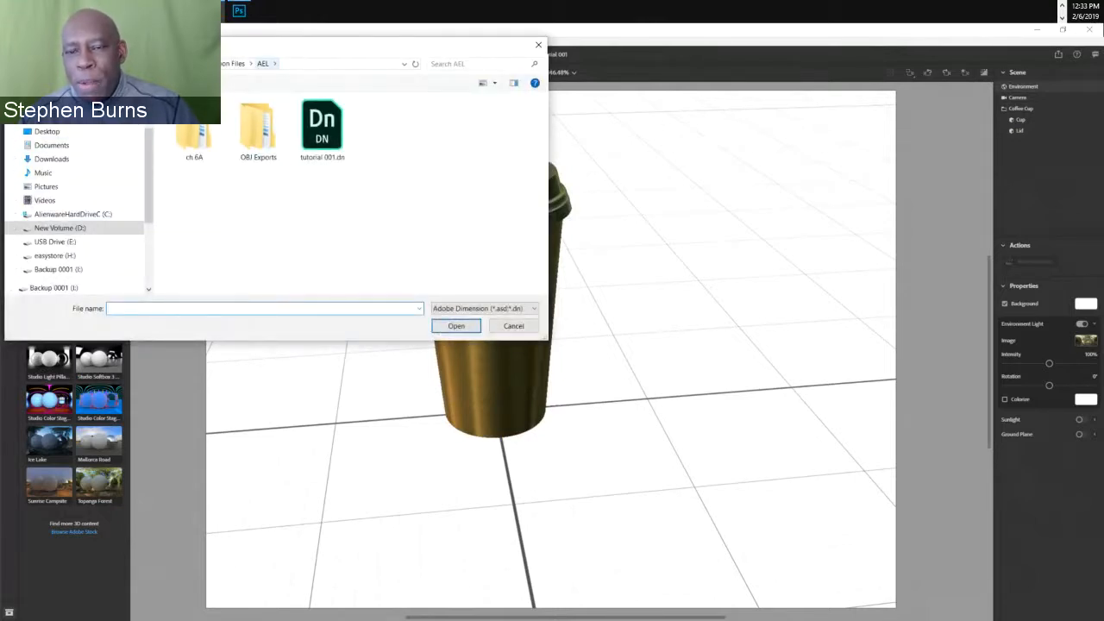
double_click(258, 129)
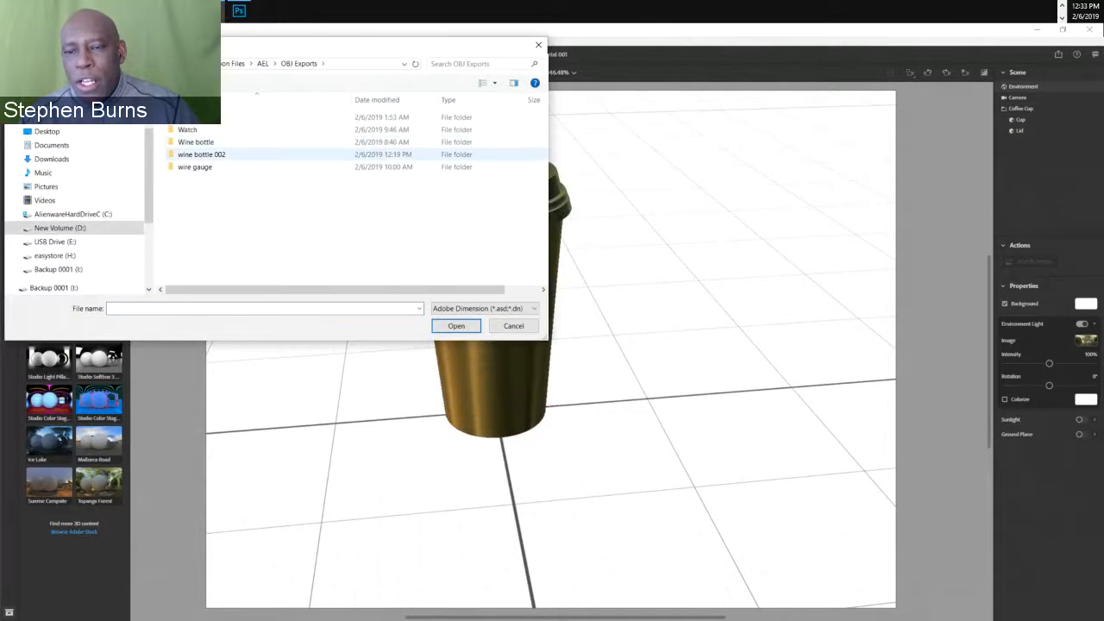
double_click(258, 141)
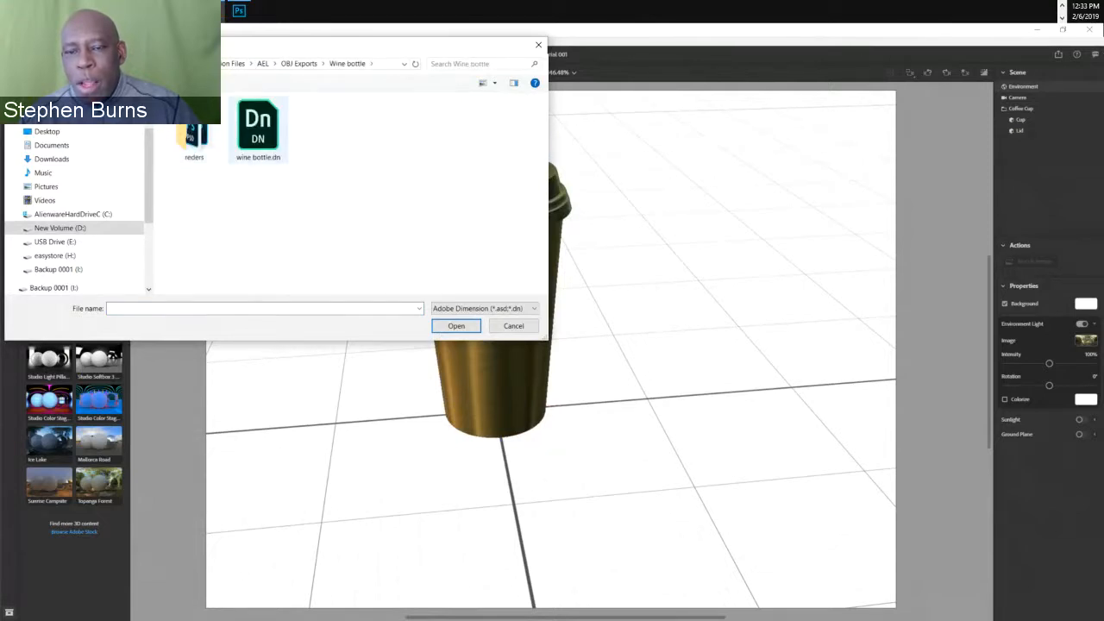
double_click(258, 130)
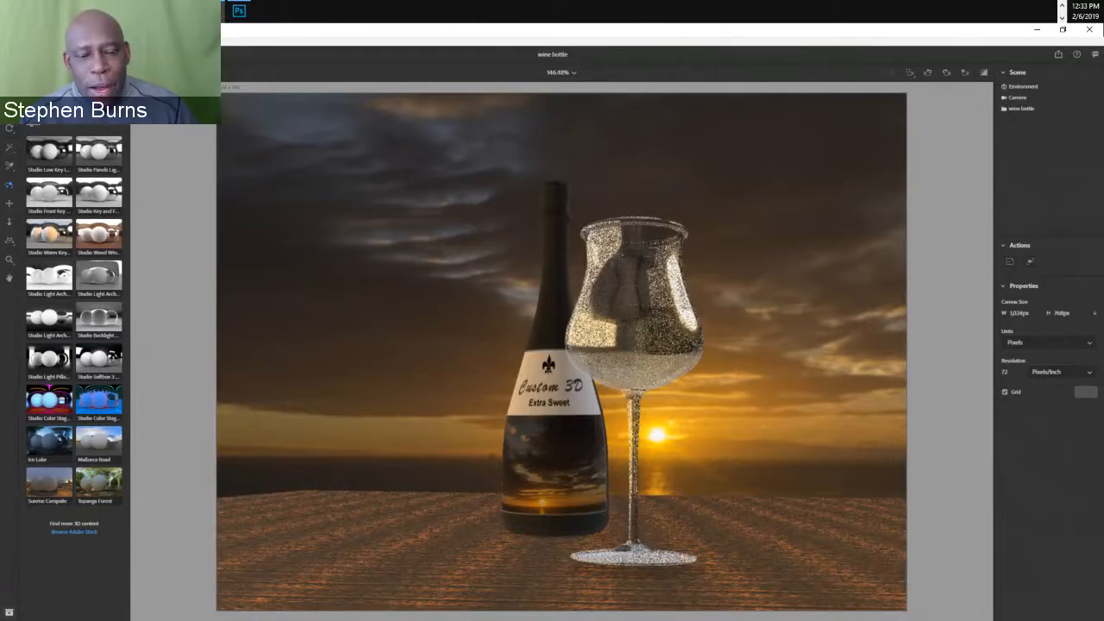
left_click_drag(561, 345, 569, 400)
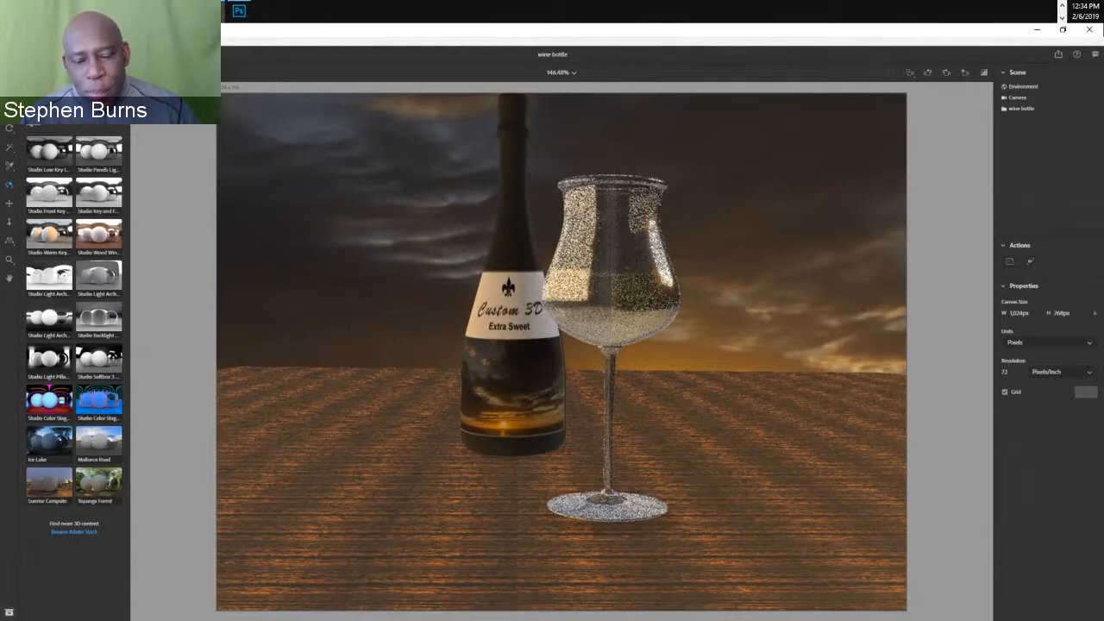
mouse_move(560, 345)
left_mouse_down()
mouse_move(587, 422)
mouse_move(552, 315)
mouse_move(556, 349)
mouse_move(569, 327)
mouse_move(565, 345)
mouse_move(553, 347)
mouse_move(555, 337)
left_mouse_up()
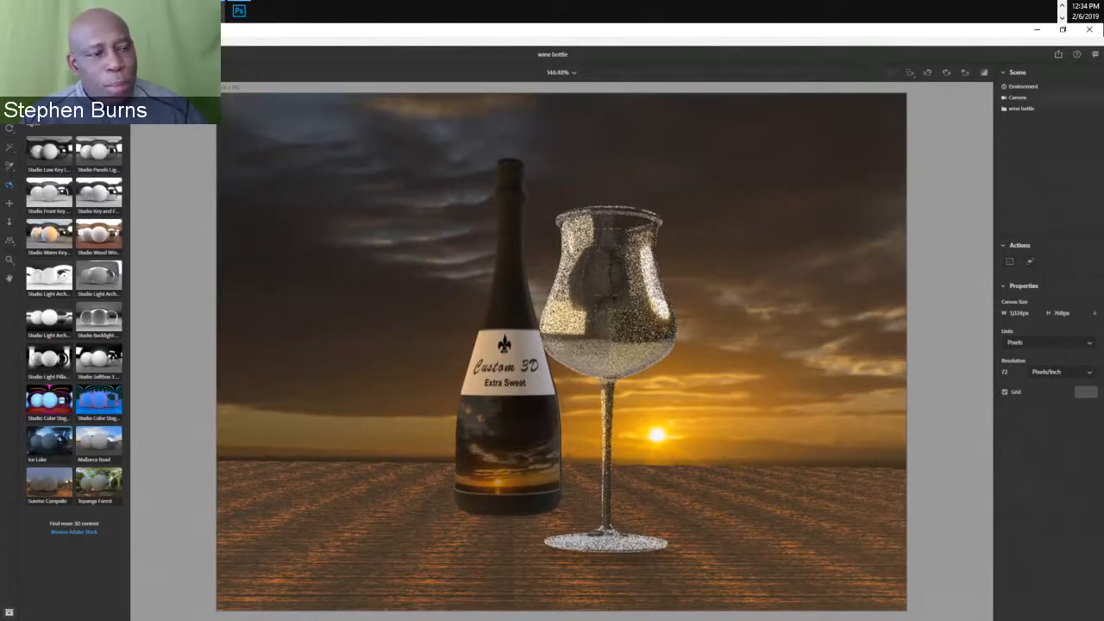
- Try a dark blue environment background colour, switch back to the sunset image, and check its size options
left_click(1023, 87)
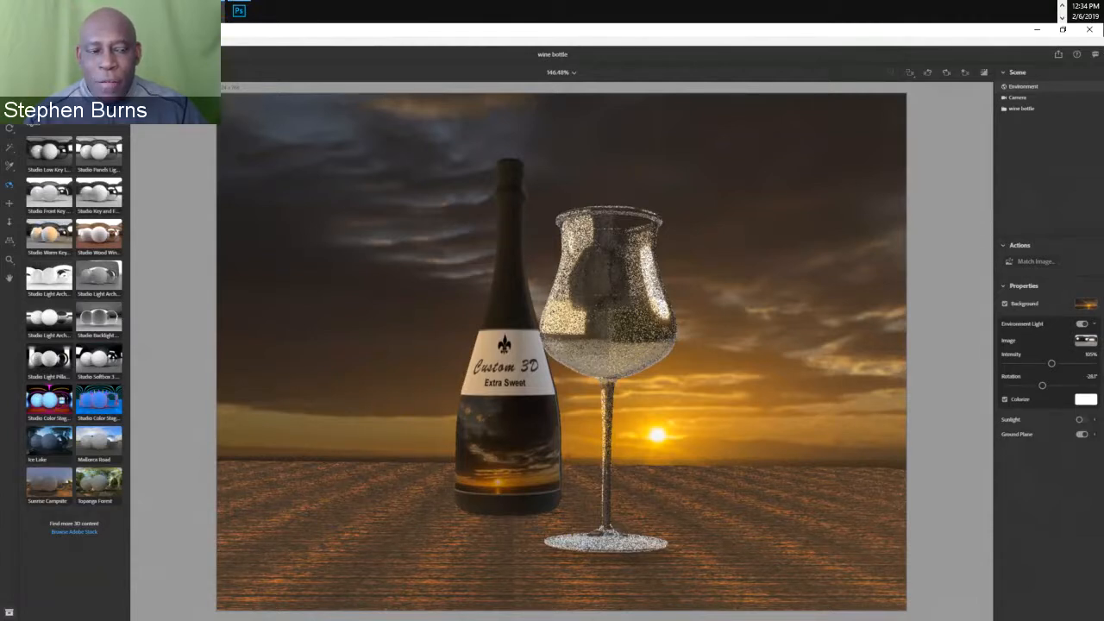
left_click(1086, 304)
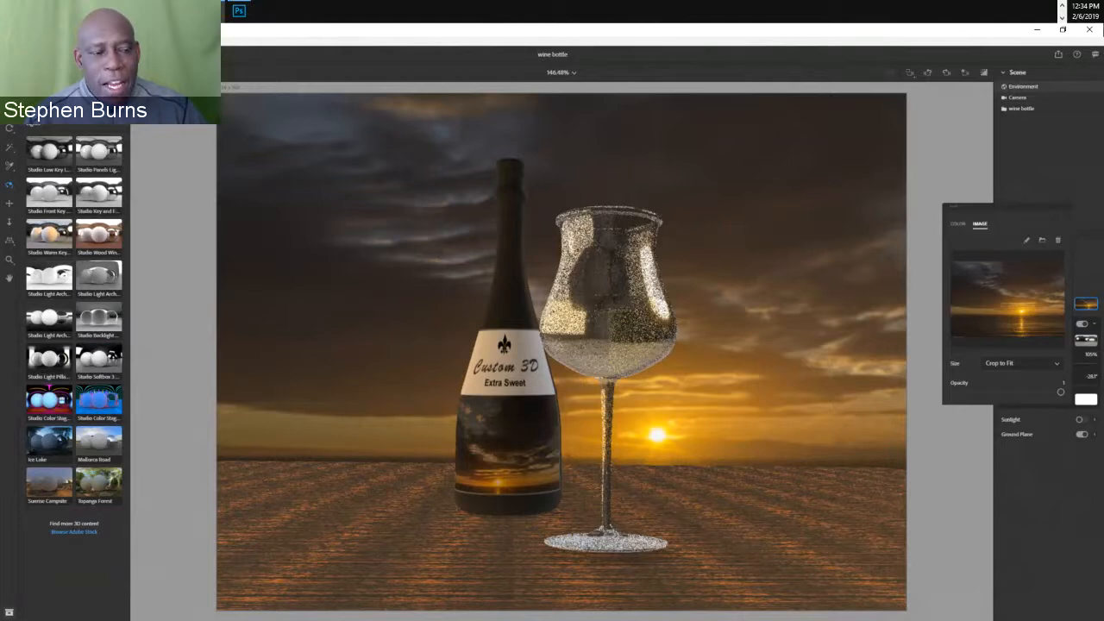
left_click(958, 223)
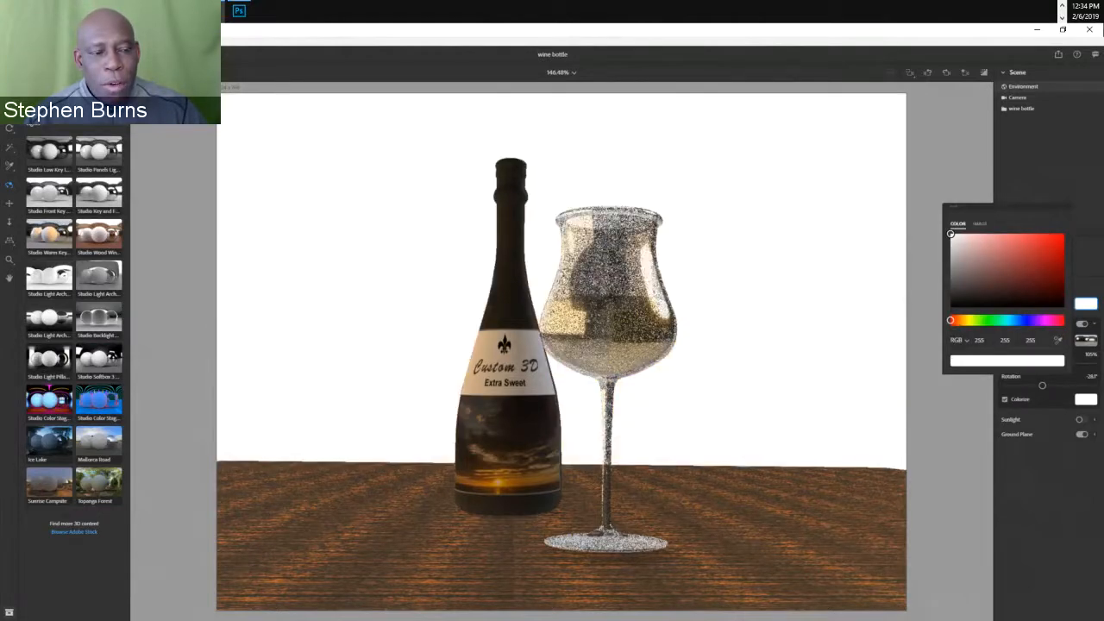
left_click_drag(1028, 245, 1035, 285)
left_click_drag(1003, 320, 1014, 320)
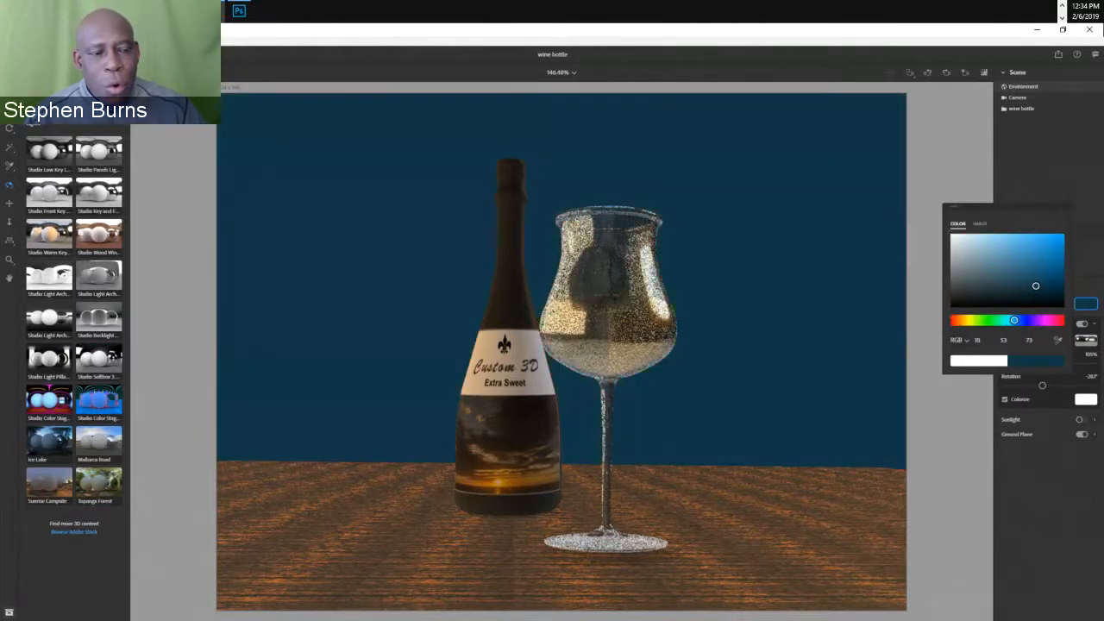
left_click(980, 223)
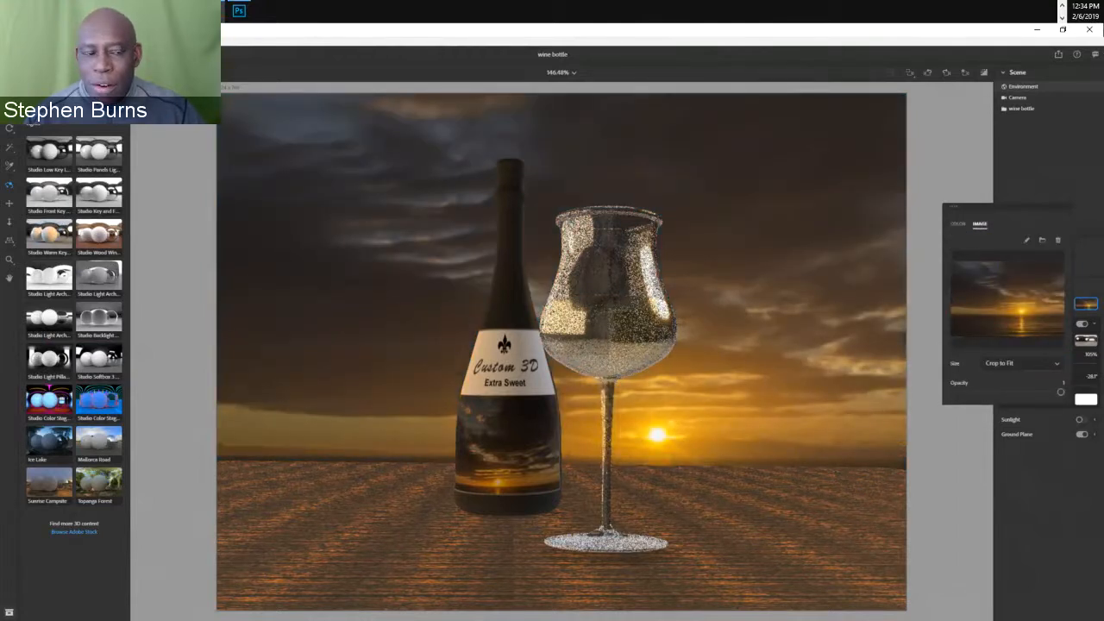
left_click(1022, 363)
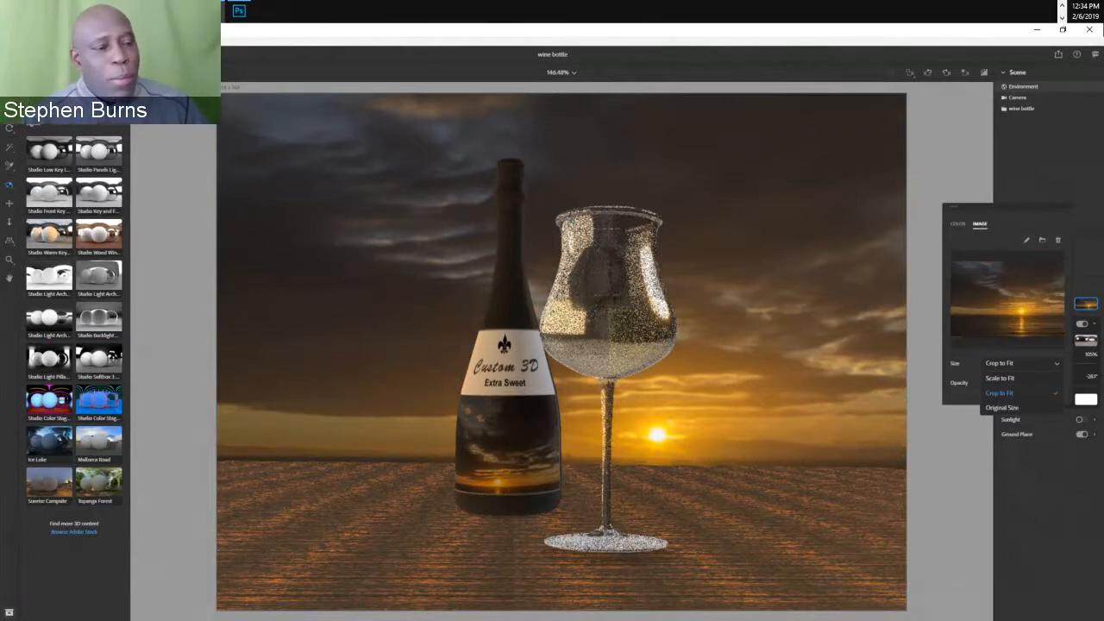
key("Escape")
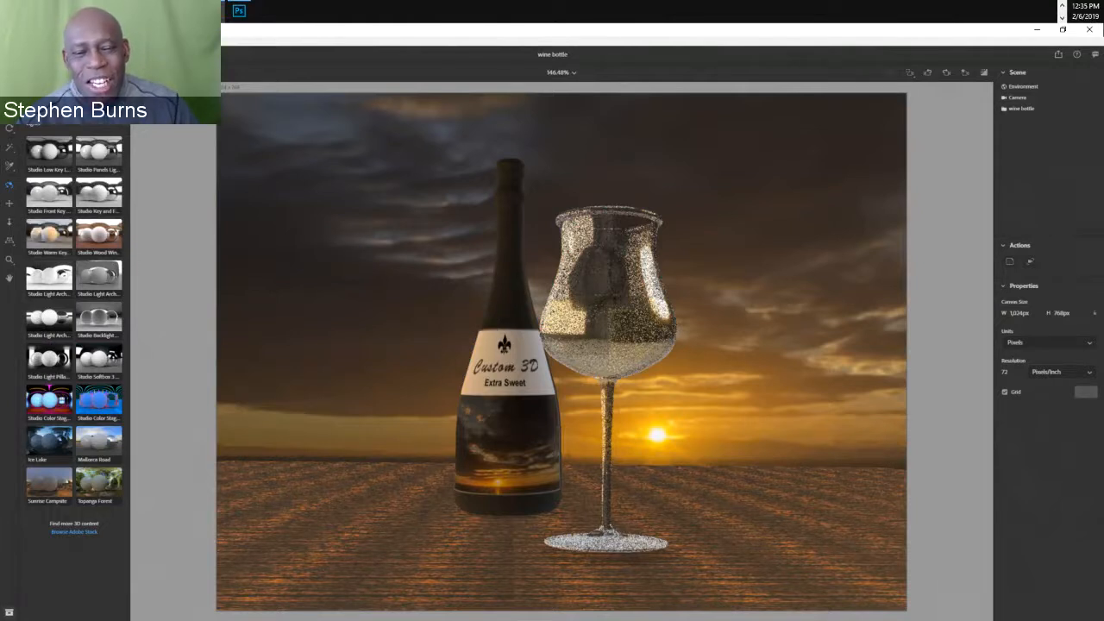
- Light the scene with the Studio Panels Light environment light, orbit slightly higher, and open the environment light's image settings
left_click(99, 152)
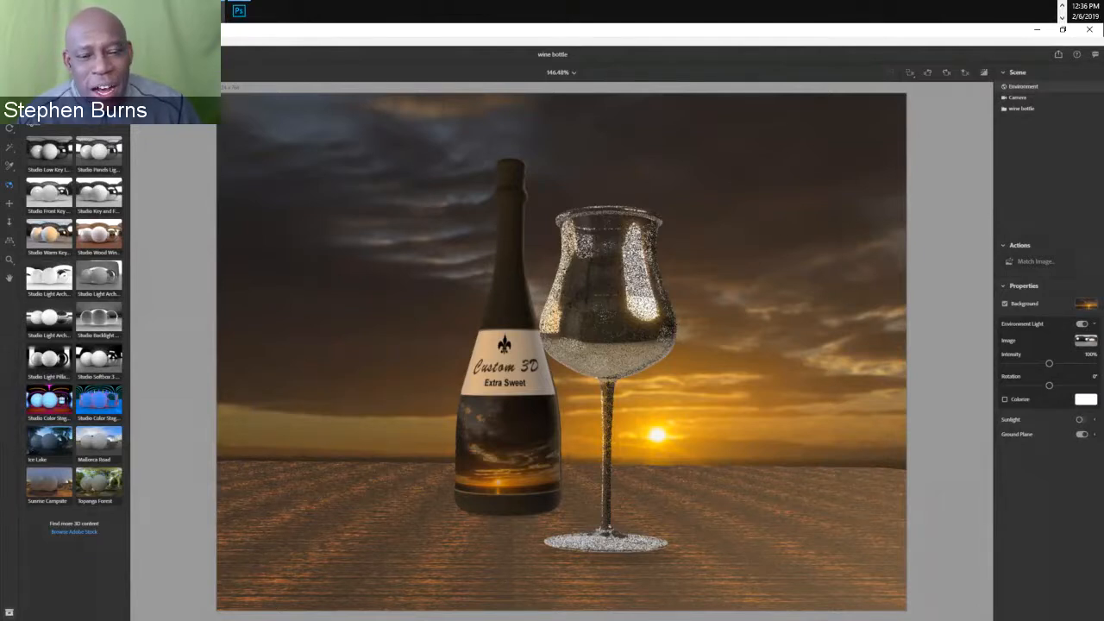
left_click_drag(561, 345, 548, 364)
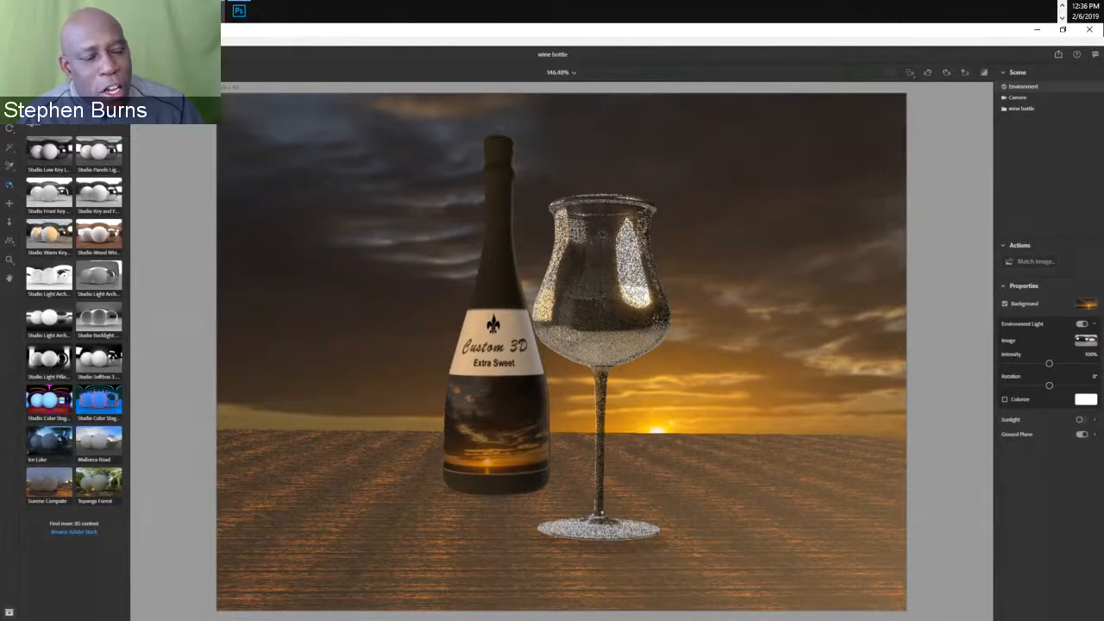
left_click(1085, 341)
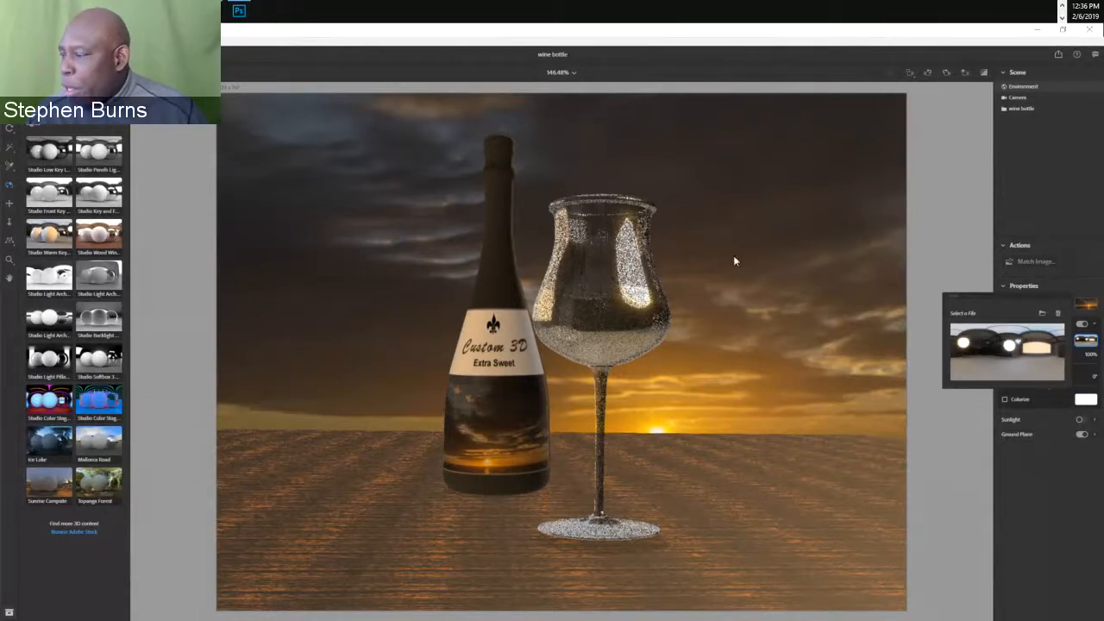
- Switch to Adobe Bridge and browse the AEL folder for the spherical panorama images
key("alt+Tab")
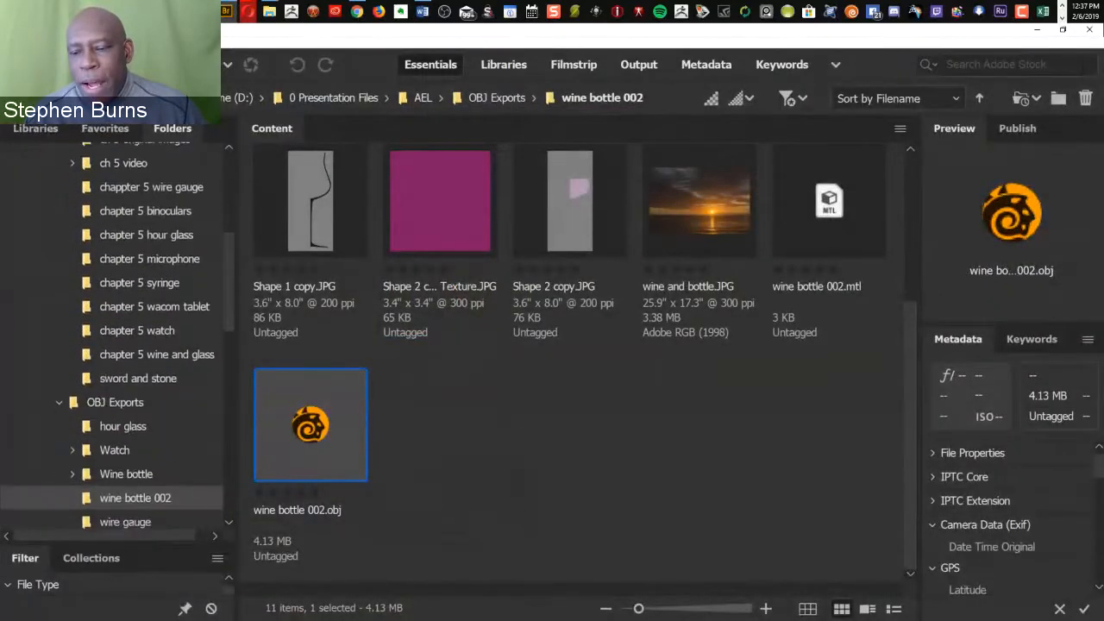
left_click_drag(229, 283, 229, 260)
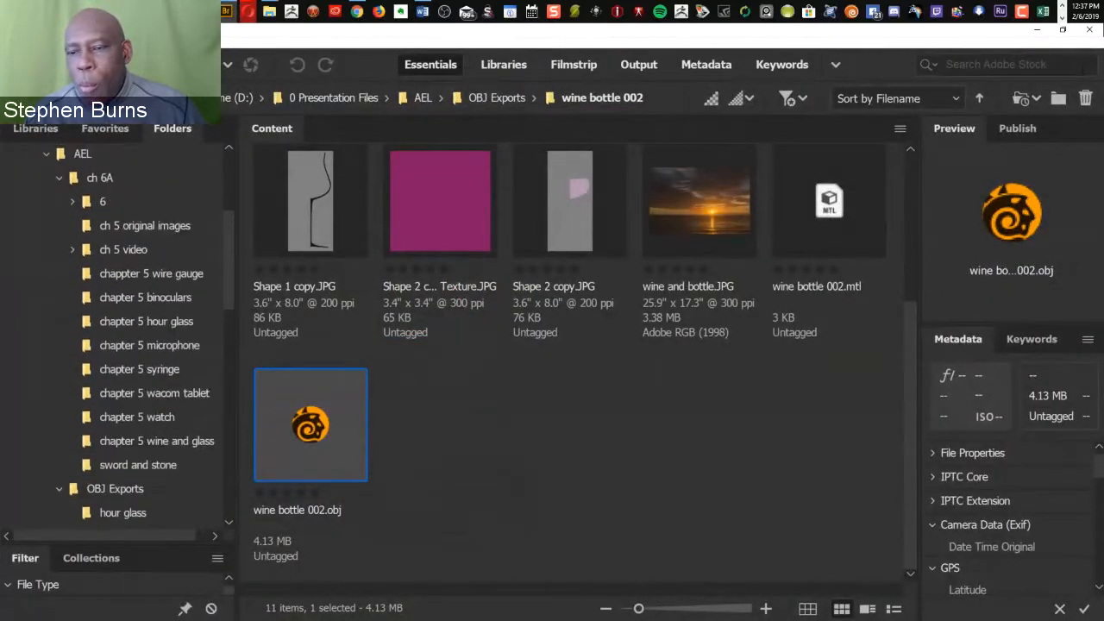
left_click(83, 154)
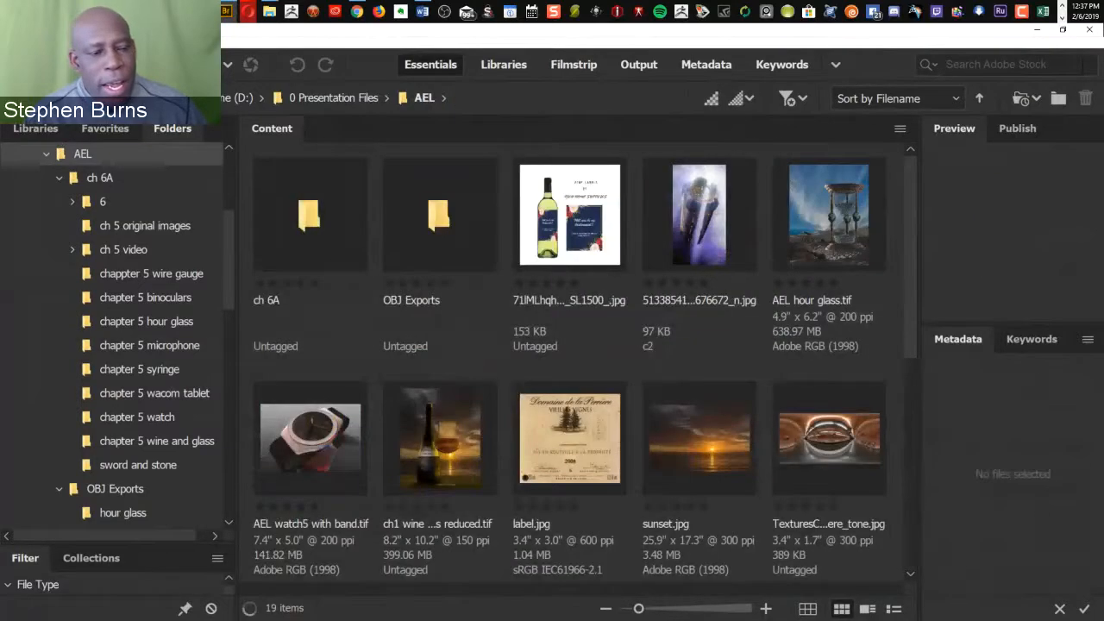
scroll(578, 357, "down", 3)
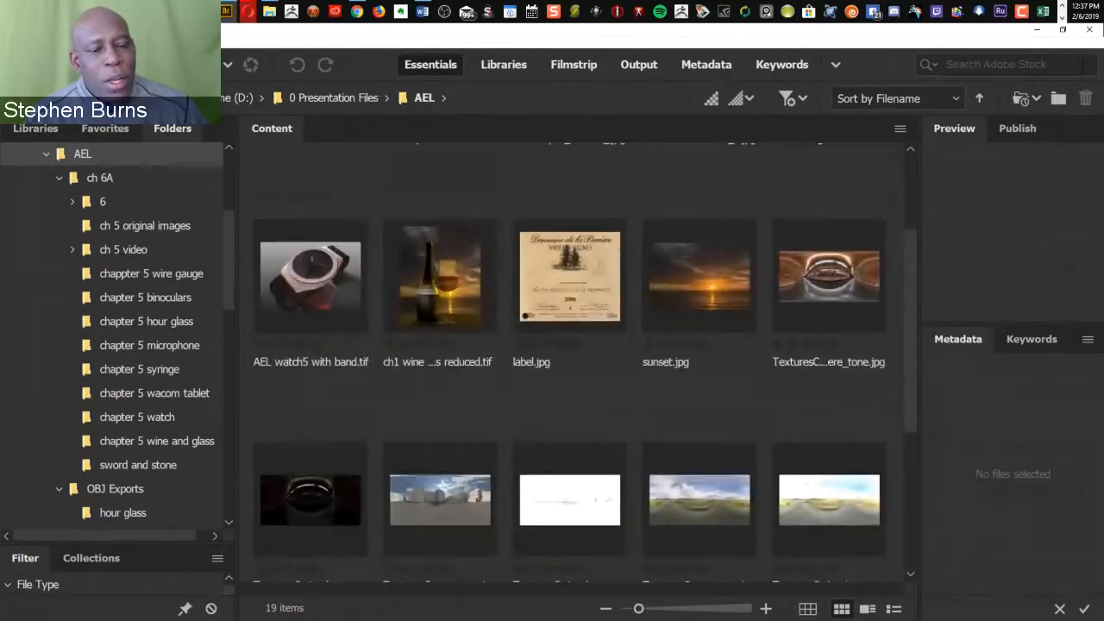
- Preview the spherical panorama images full screen one after another, starting with the copper-toned tunnel JPG
left_click(829, 278)
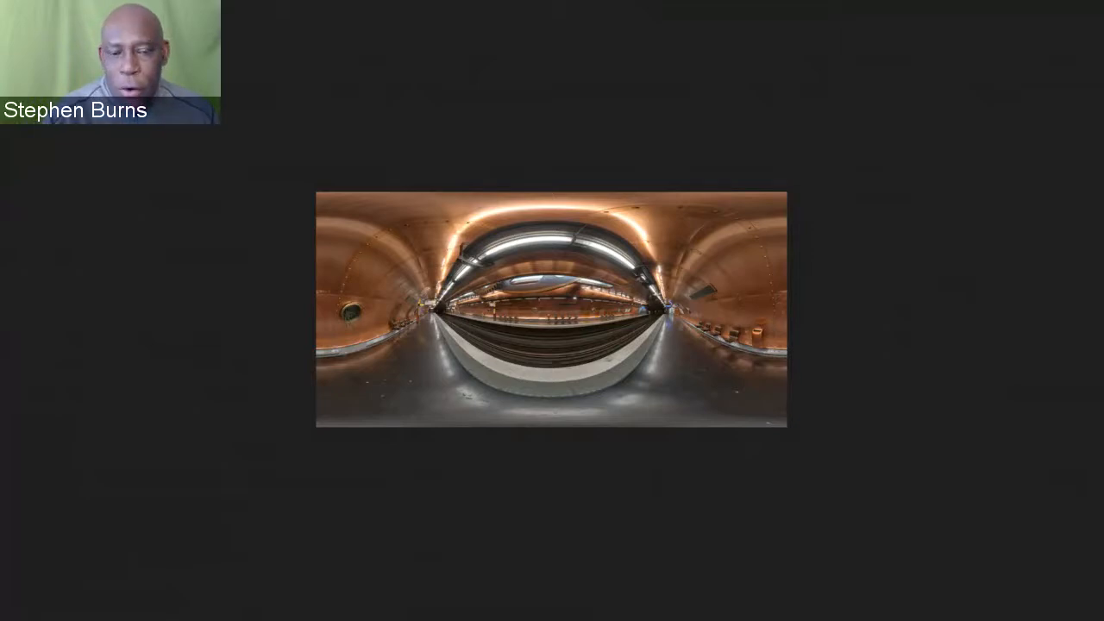
key("Right")
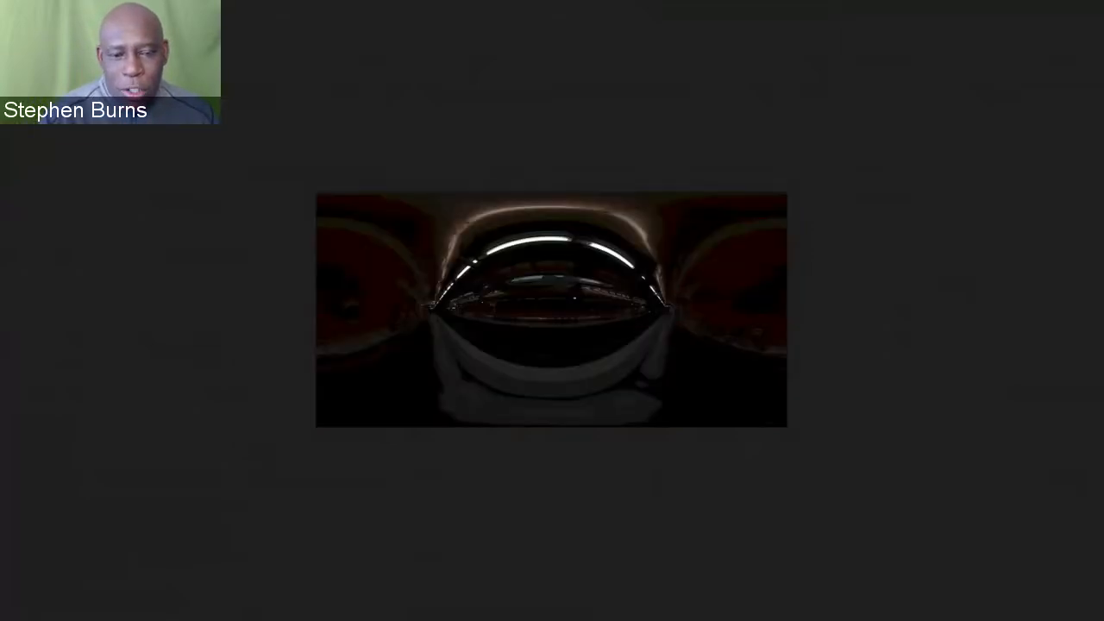
key("Right")
key("Right")
key("Right")
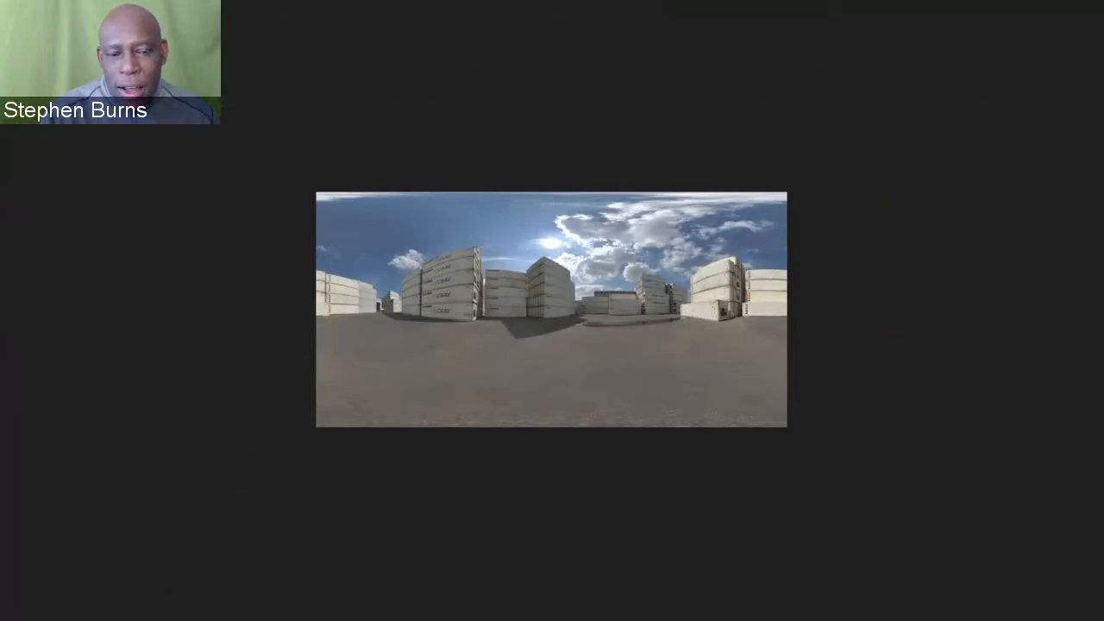
key("Right")
key("Right")
key("Right")
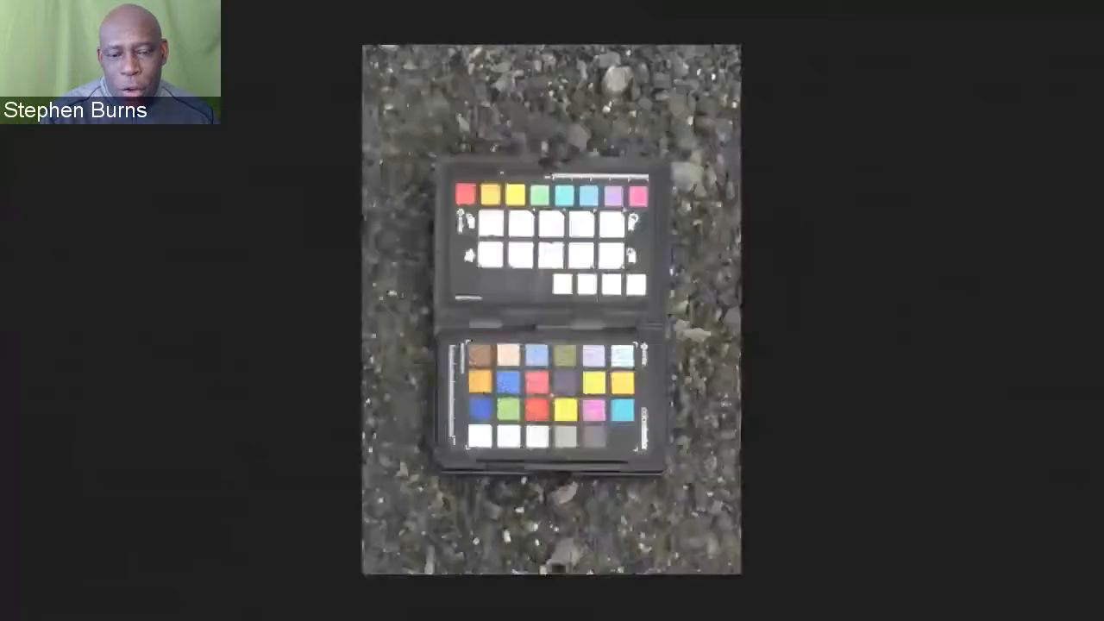
key("Left")
key("space")
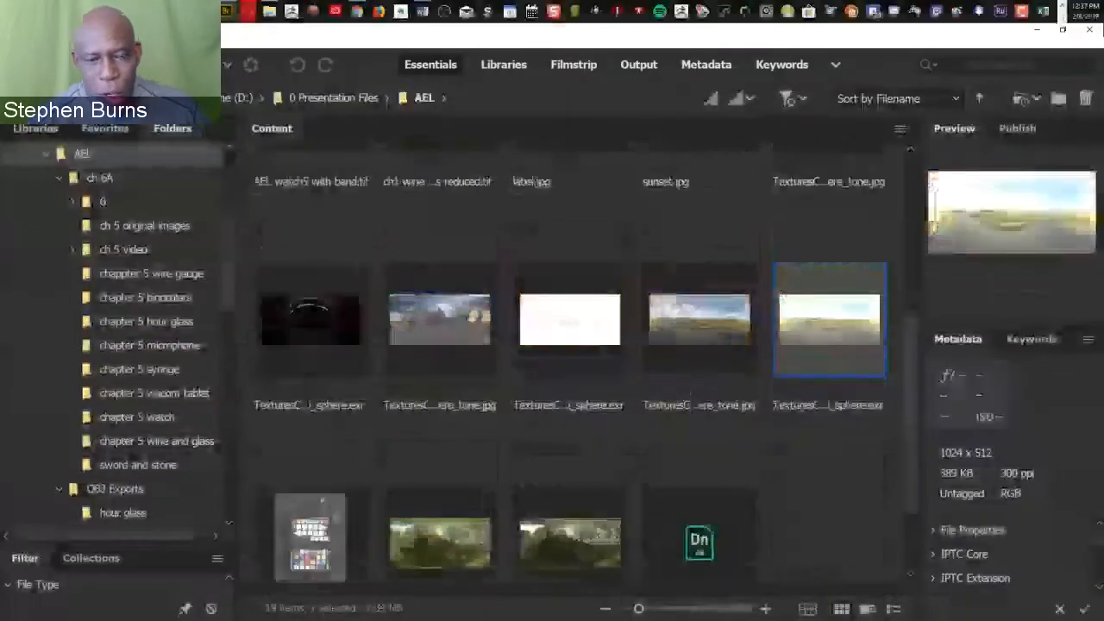
- Look over the remaining panorama files and select the copper-toned tunnel JPG
scroll(578, 358, "down", 3)
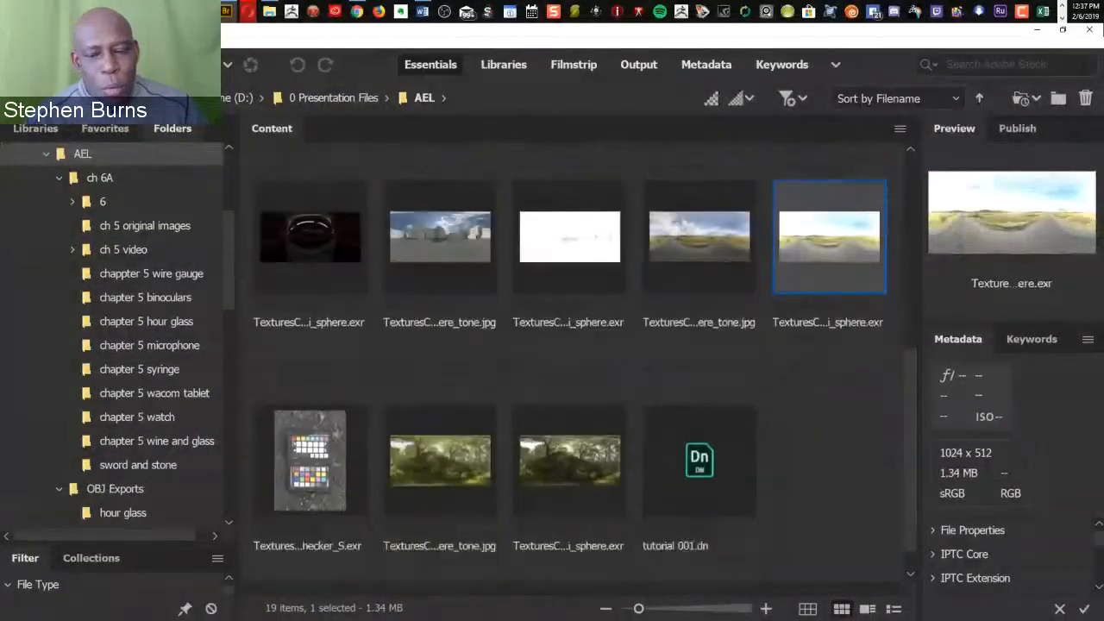
scroll(578, 358, "up", 4)
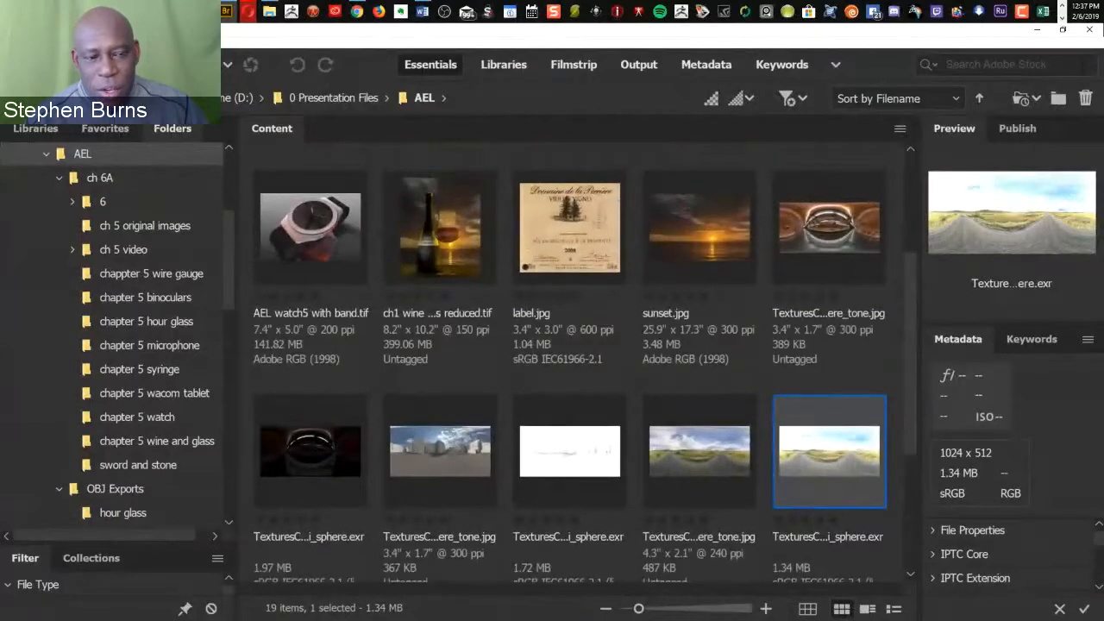
left_click(828, 212)
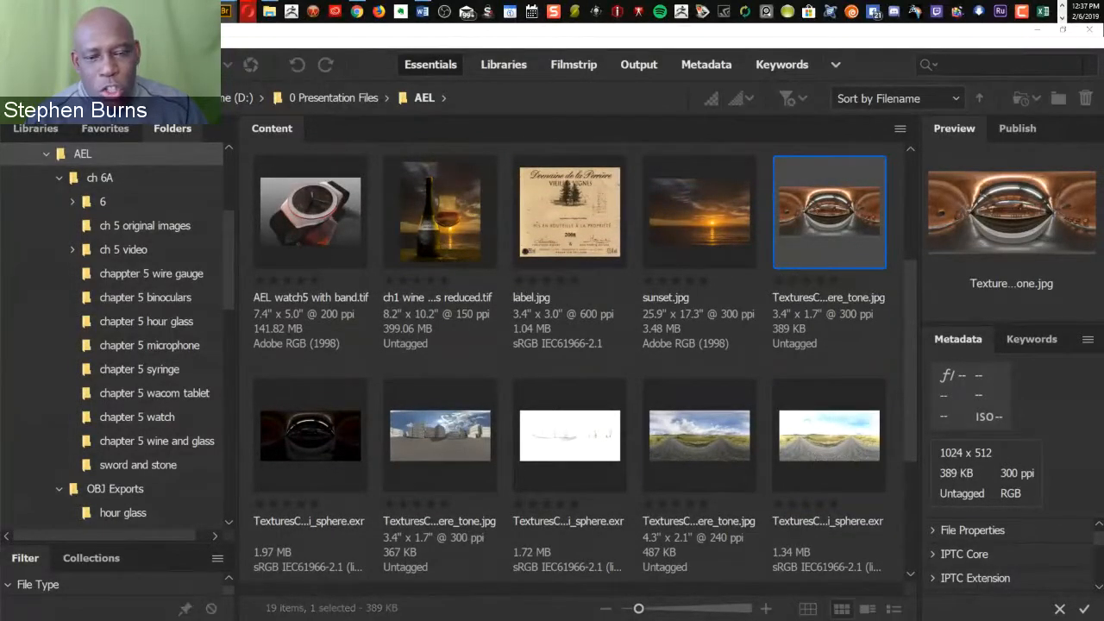
- Preview the copper-toned tunnel JPG full screen, and switch to the web browser's texture search results for hdr
key("space")
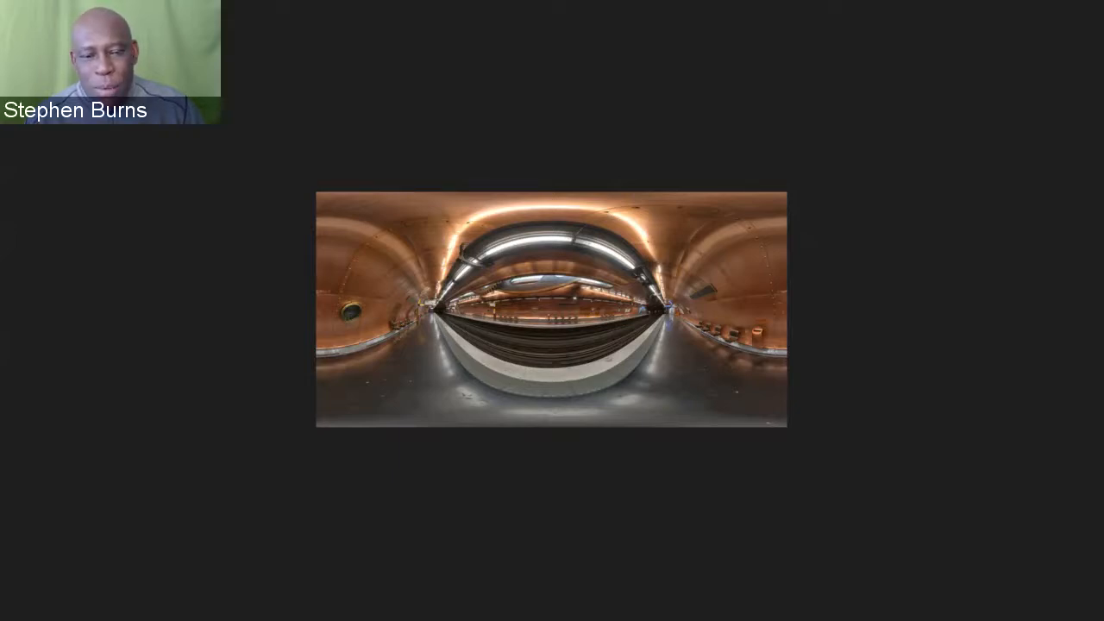
key("space")
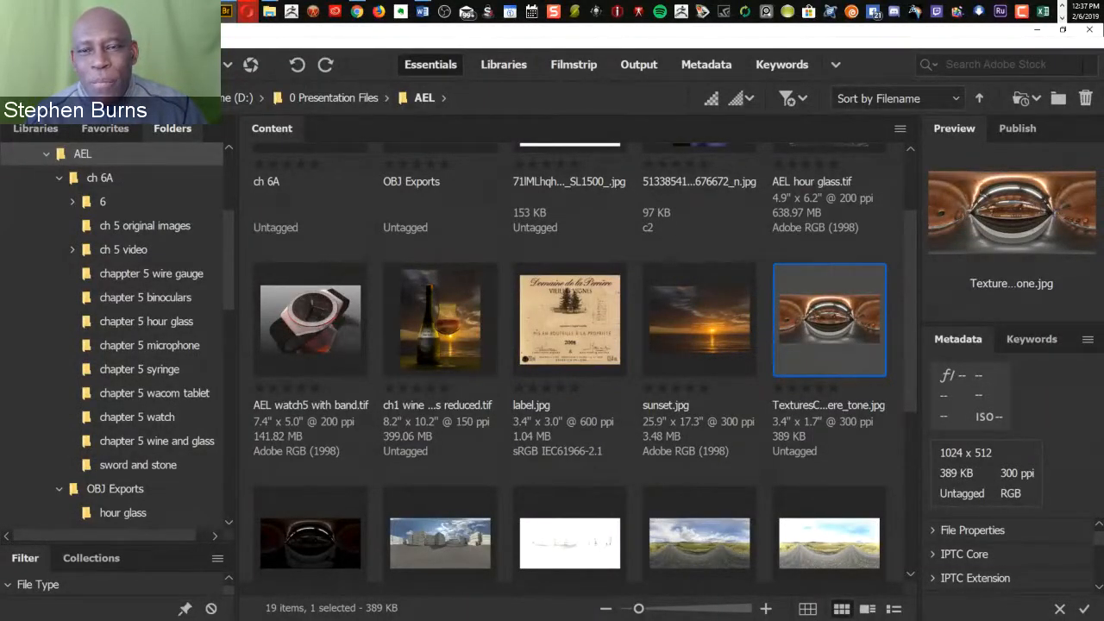
left_click(247, 11)
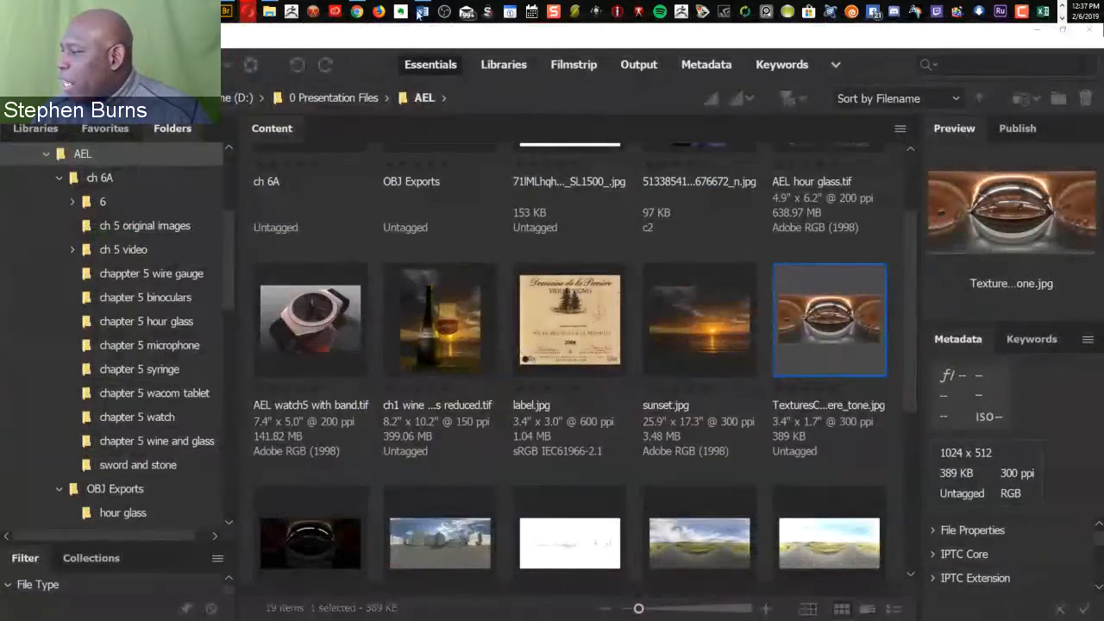
left_click(458, 14)
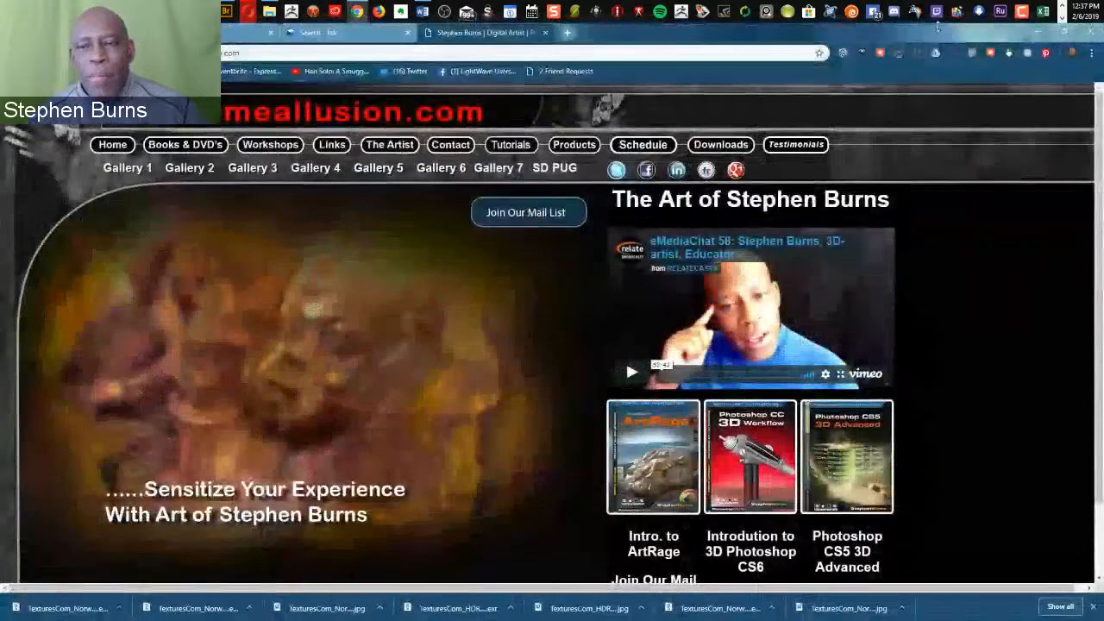
left_click(245, 33)
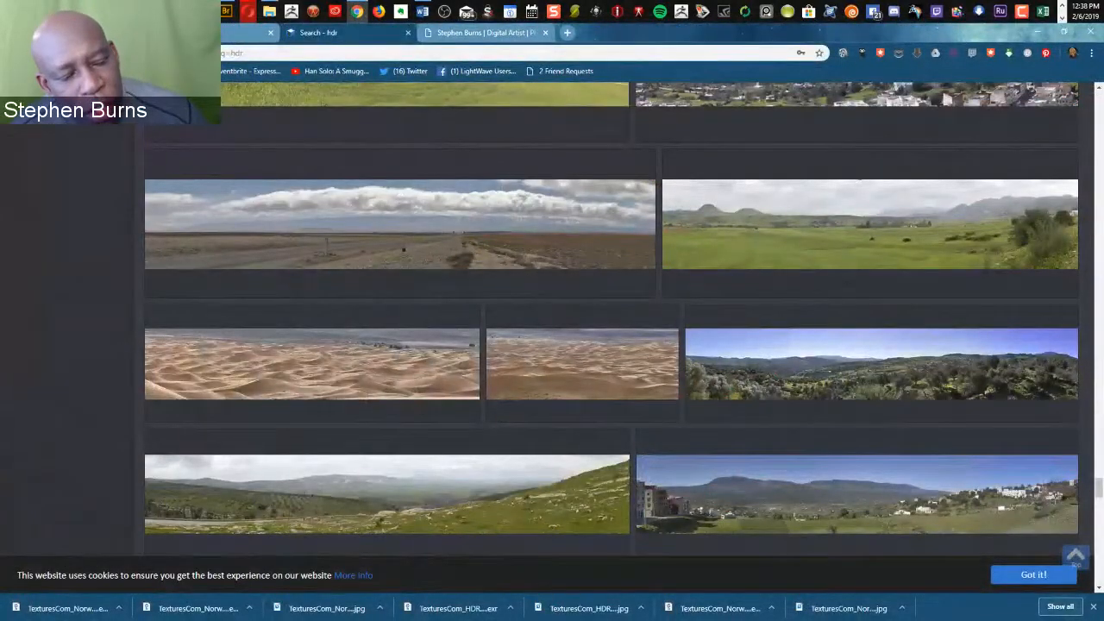
- Browse the hdr texture search results from the start of the list through the city panoramas
left_click_drag(1098, 487, 1098, 100)
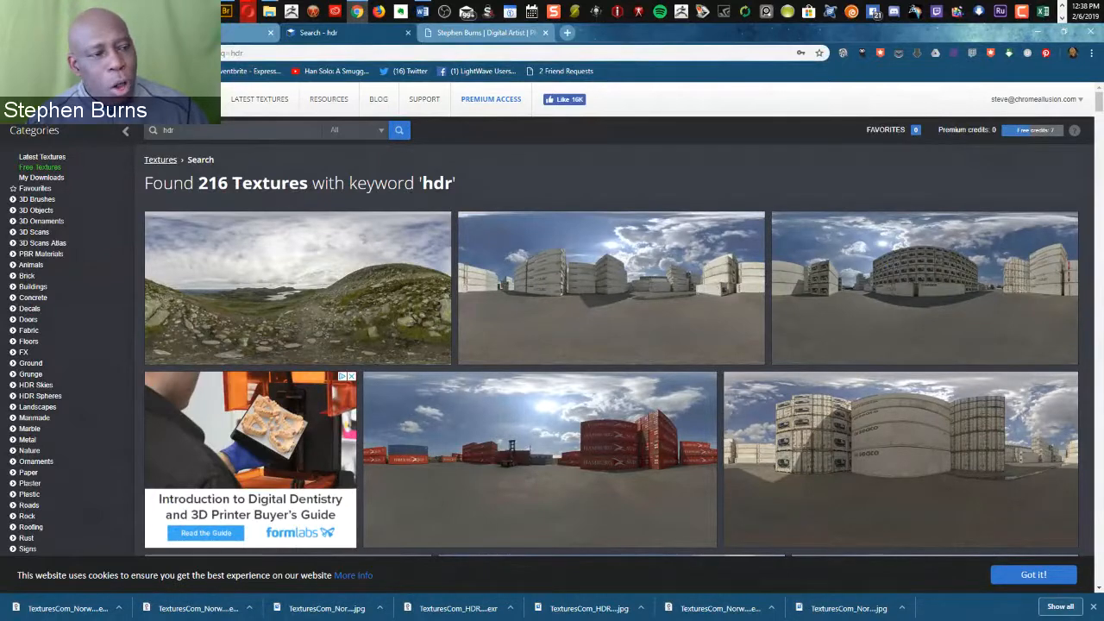
scroll(604, 319, "down", 3)
scroll(604, 319, "down", 3)
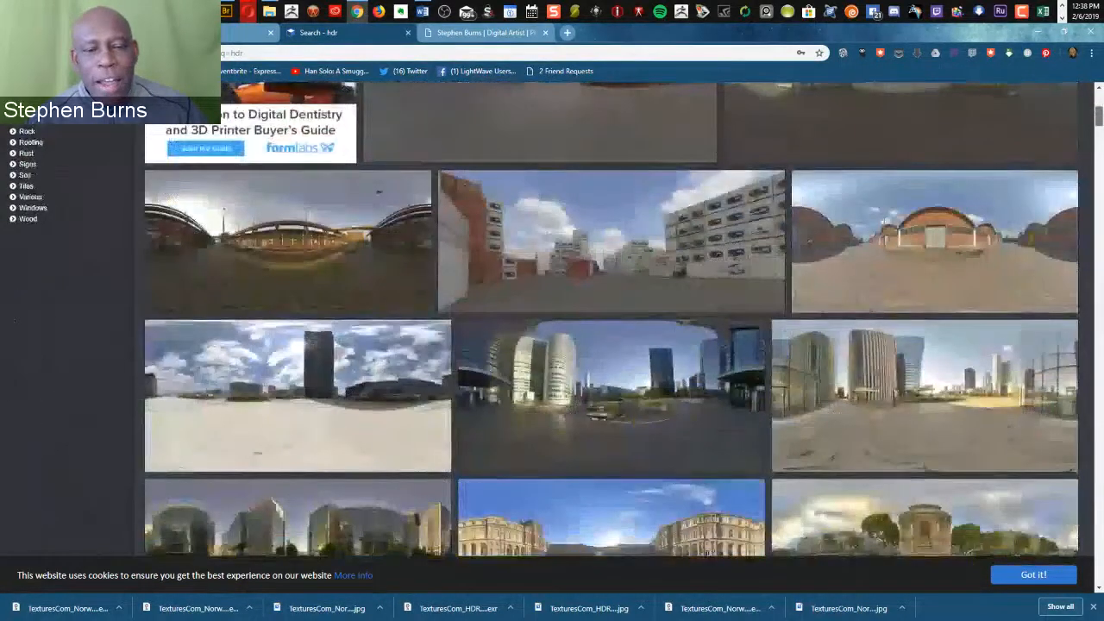
scroll(604, 319, "down", 3)
scroll(612, 319, "down", 2)
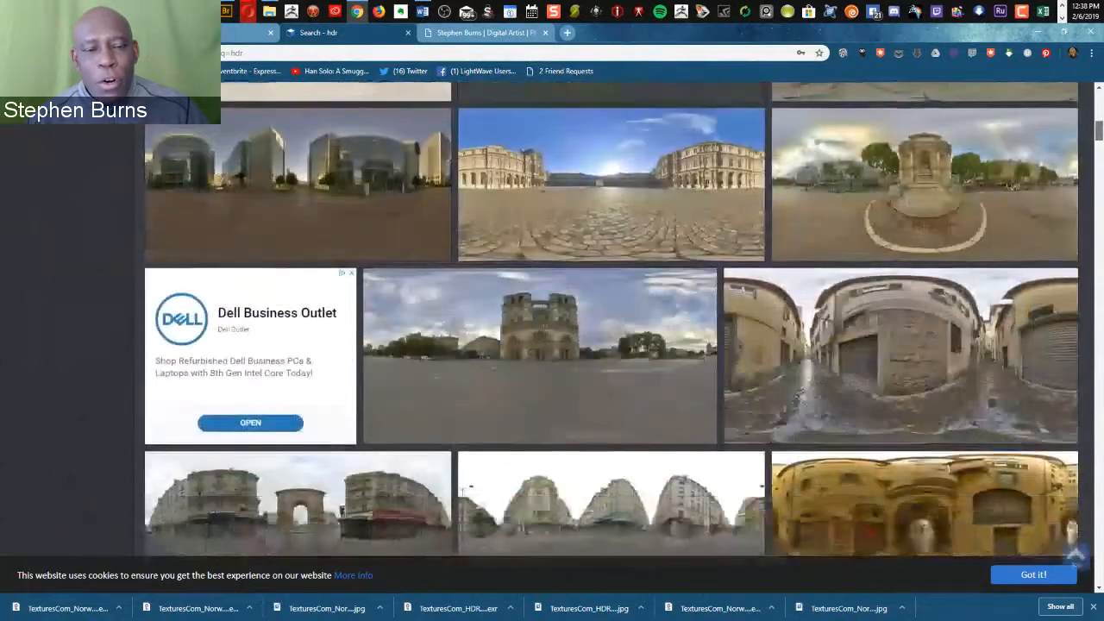
scroll(613, 320, "up", 1)
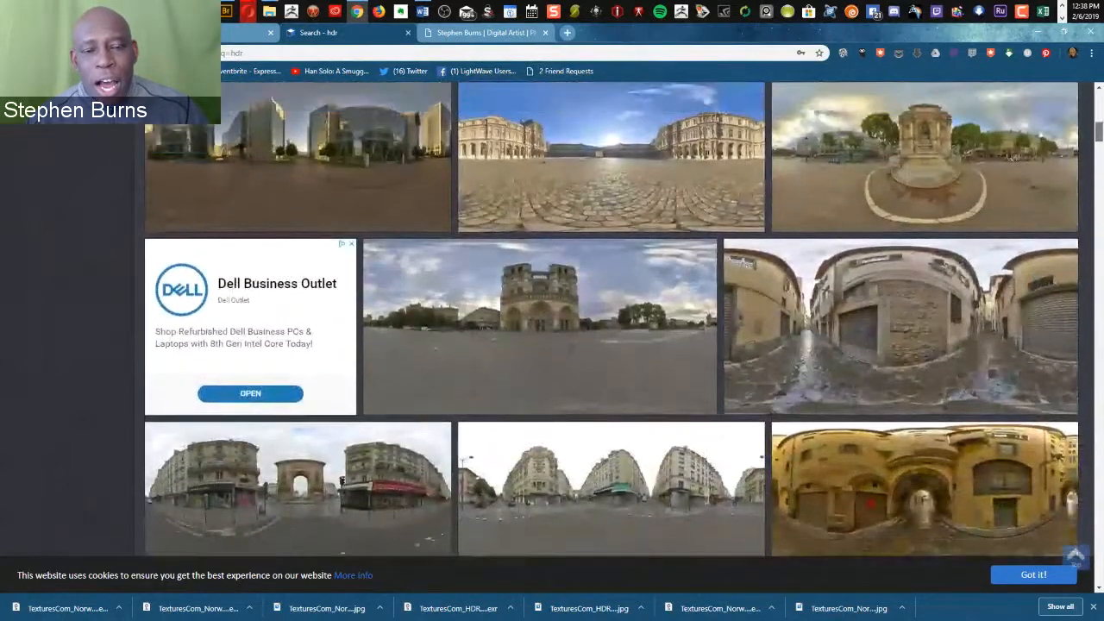
scroll(611, 215, "down", 1)
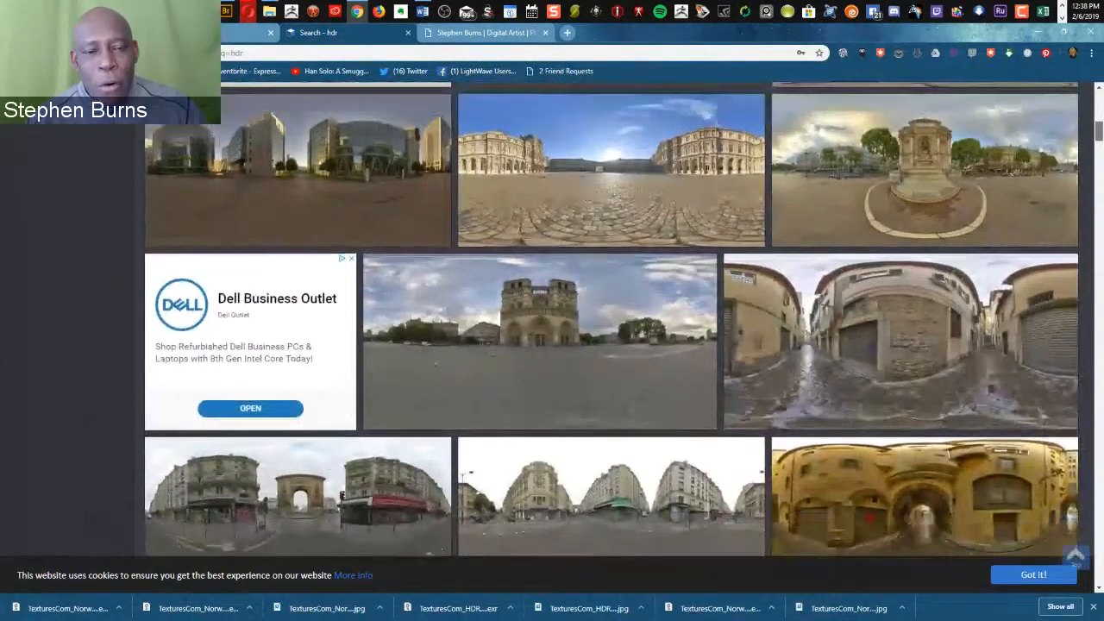
- Open the HDR Panorama 003 Renaissance palace courtyard page and examine its sphere preview and the JPG and EXR versions
left_click(611, 199)
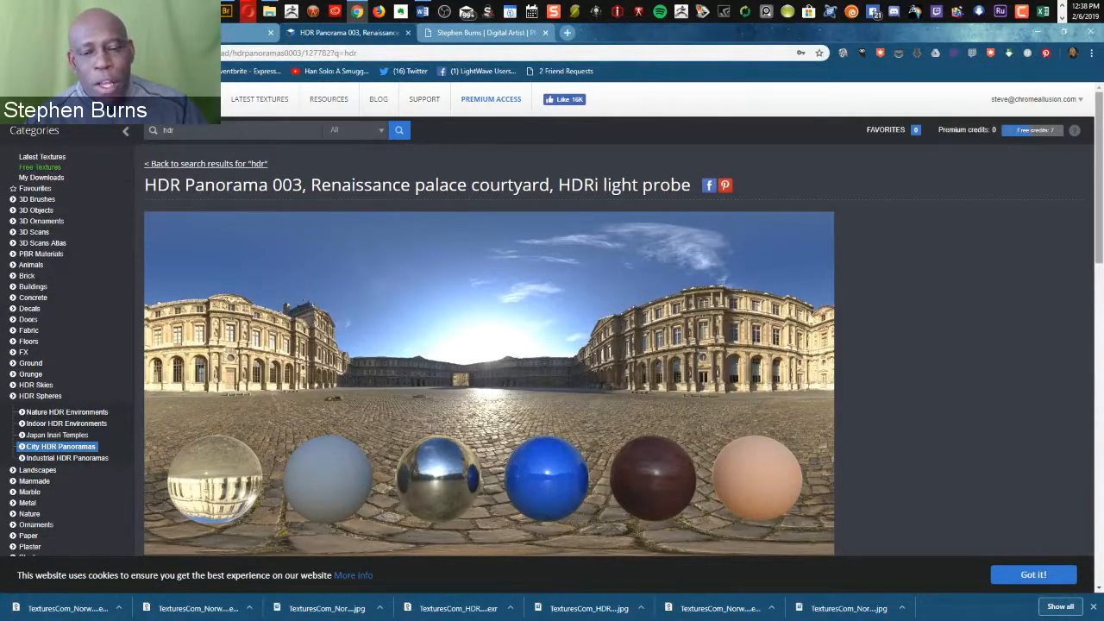
scroll(619, 320, "down", 1)
scroll(489, 319, "down", 1)
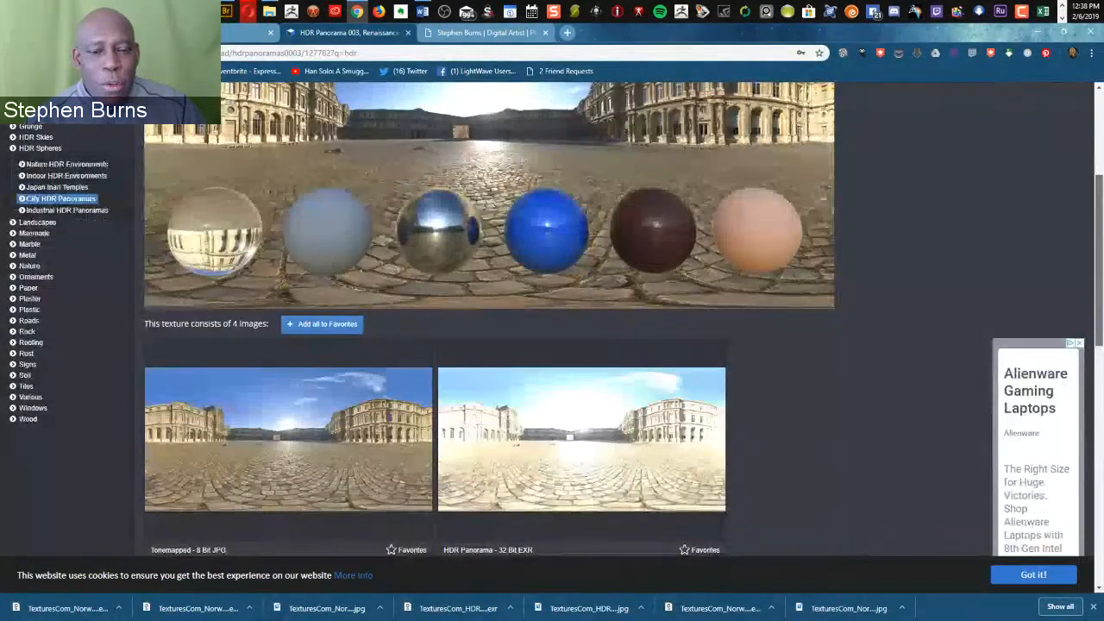
scroll(489, 319, "up", 1)
scroll(489, 319, "down", 1)
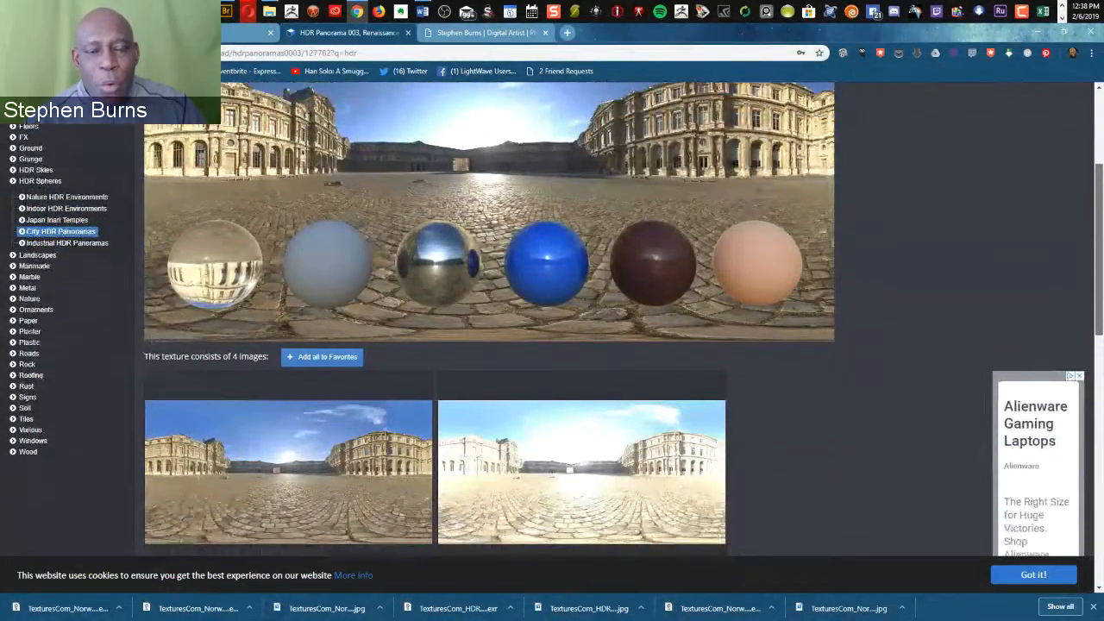
scroll(489, 319, "down", 1)
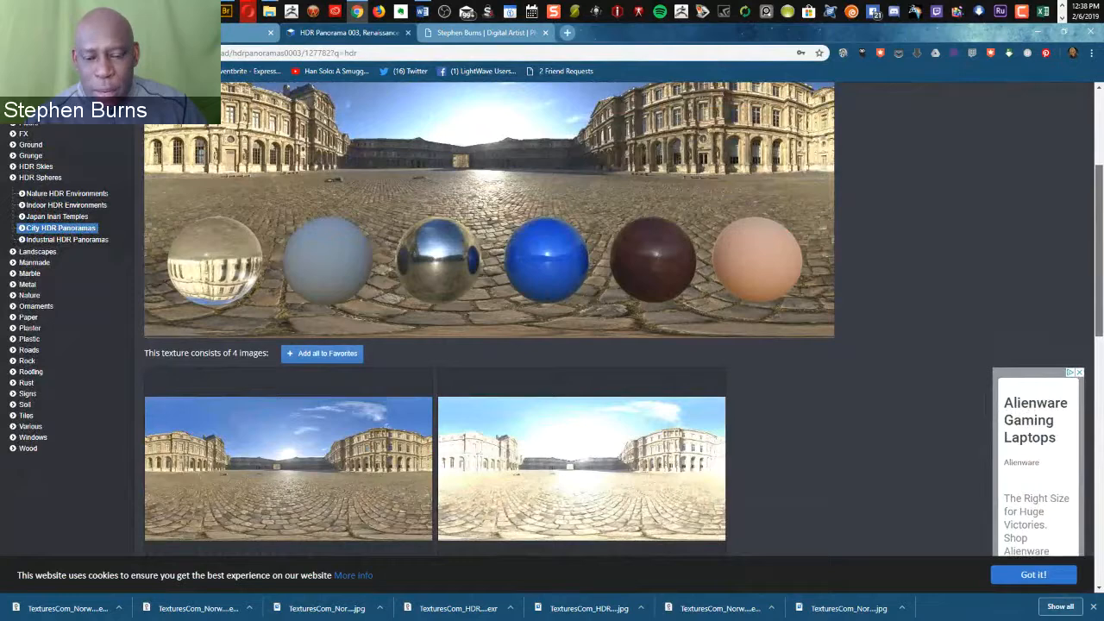
scroll(488, 319, "up", 1)
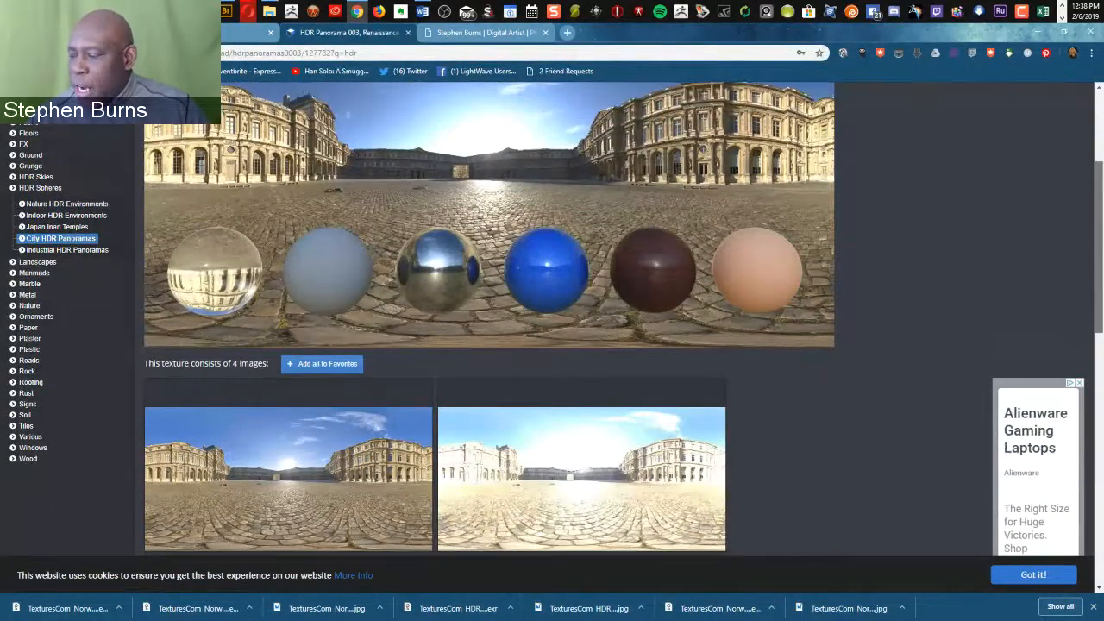
scroll(489, 319, "up", 1)
scroll(489, 319, "down", 1)
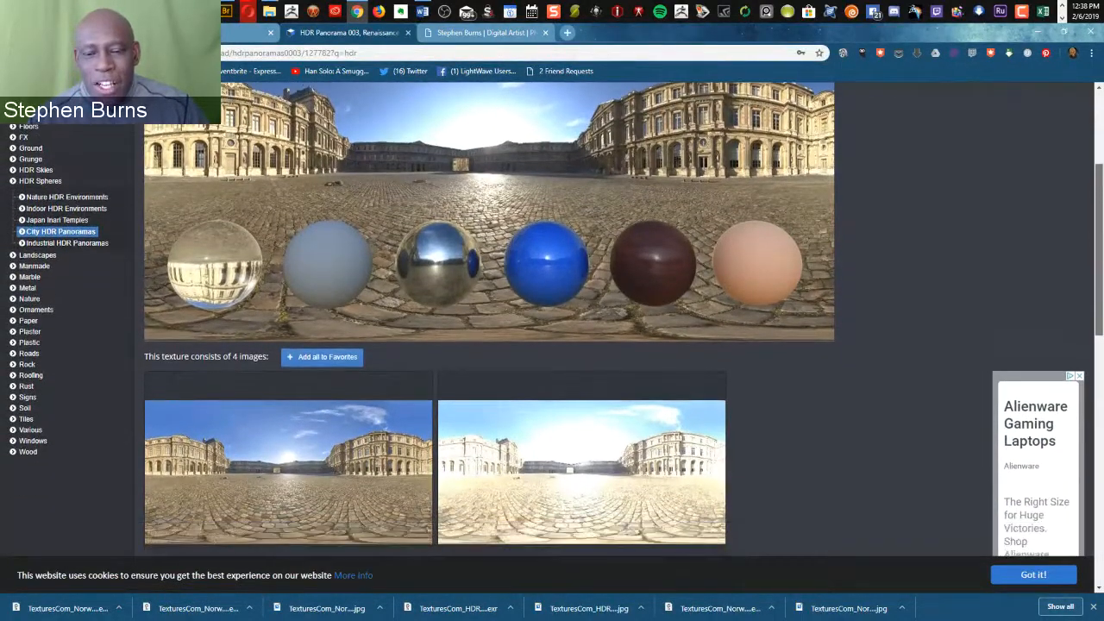
scroll(489, 319, "up", 1)
scroll(489, 319, "down", 3)
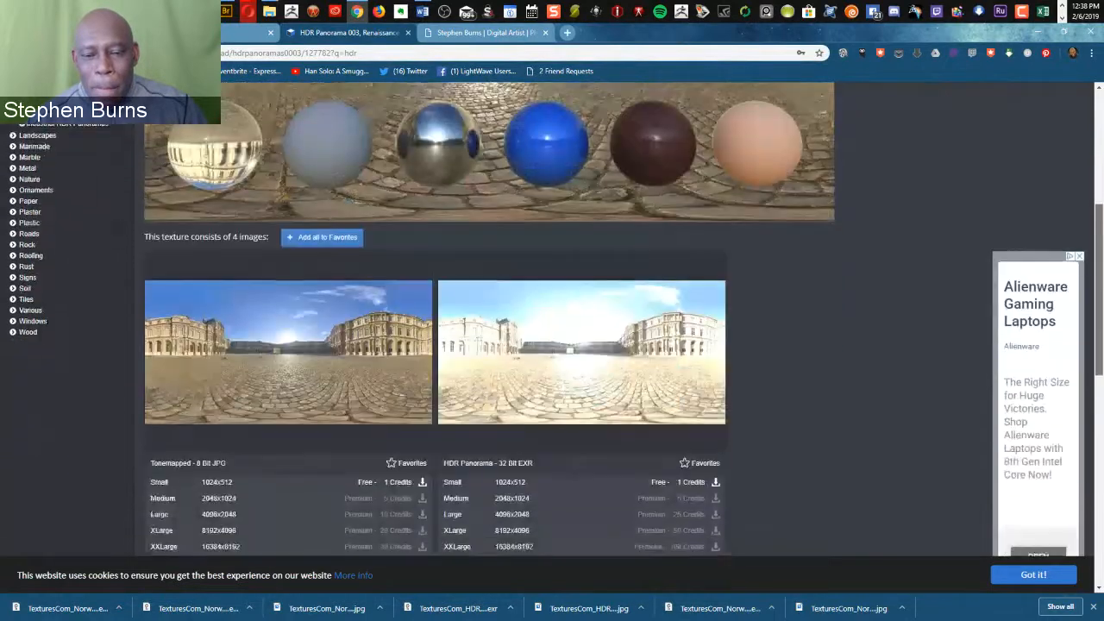
- Try to download the small 1024x512 tonemapped 8-bit JPG of the palace courtyard panorama into the AEL folder
scroll(388, 345, "down", 1)
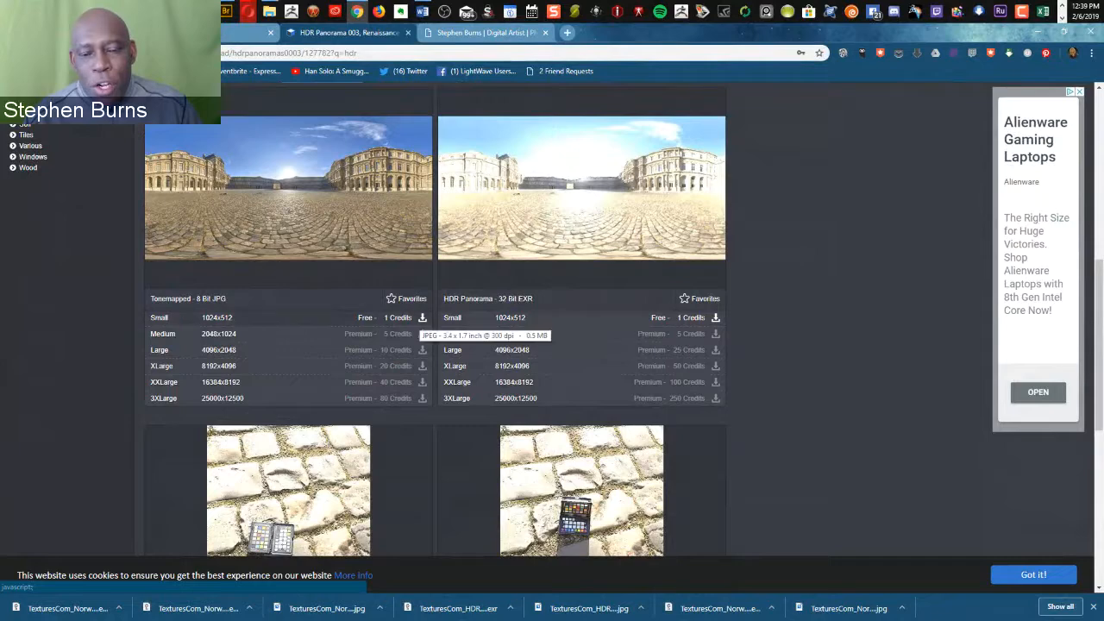
left_click(422, 317)
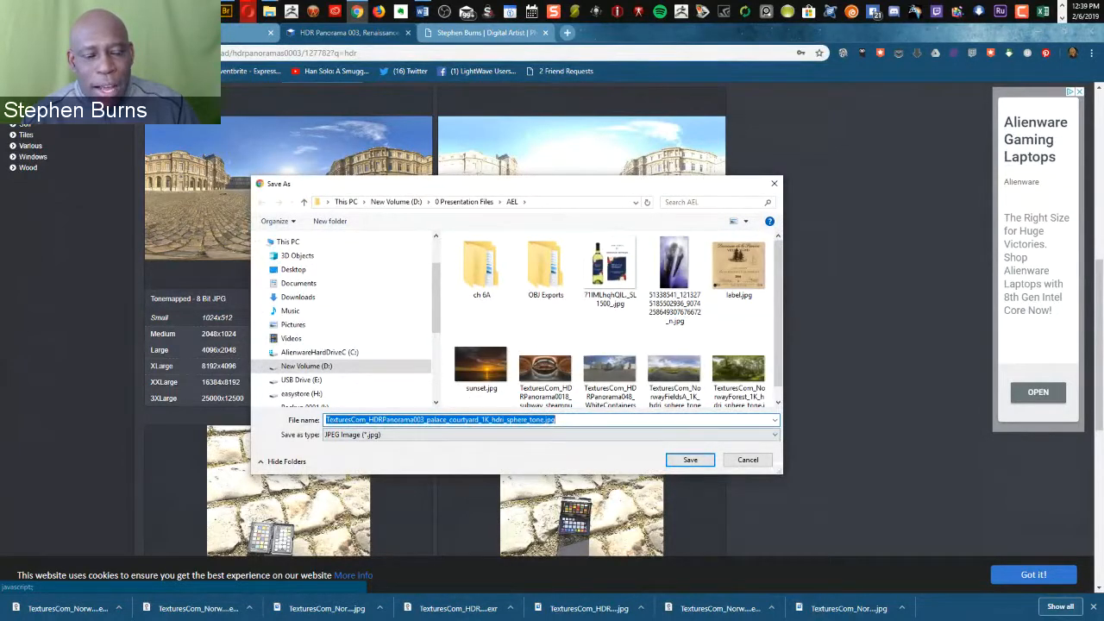
key("Return")
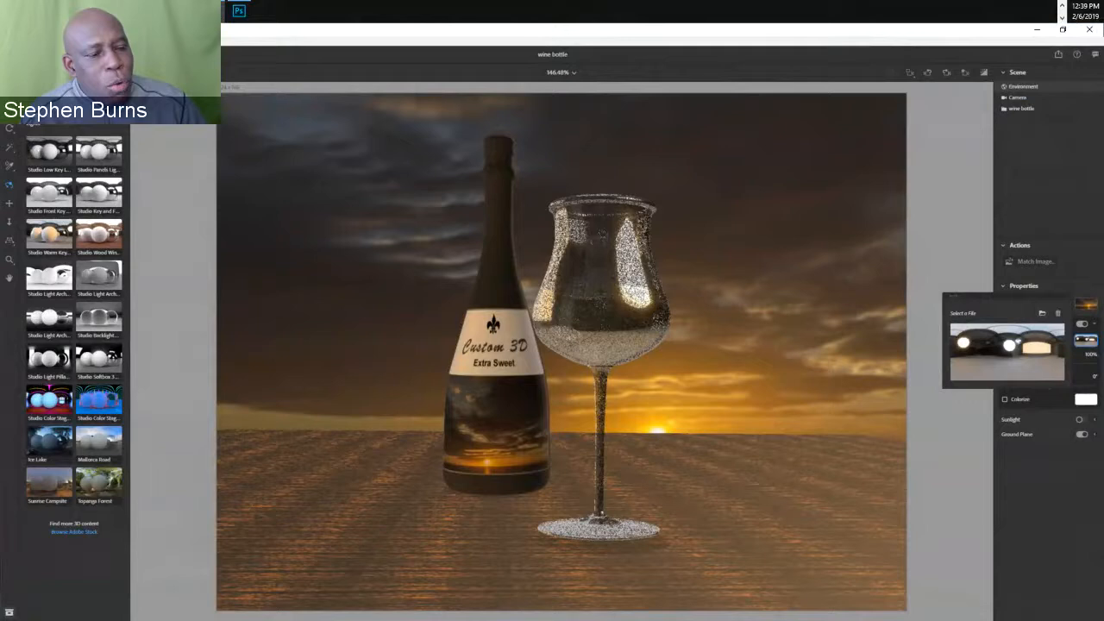
- Back in Dimension, browse for an environment light image in the AEL folder with the file type set to Images
left_click(1018, 342)
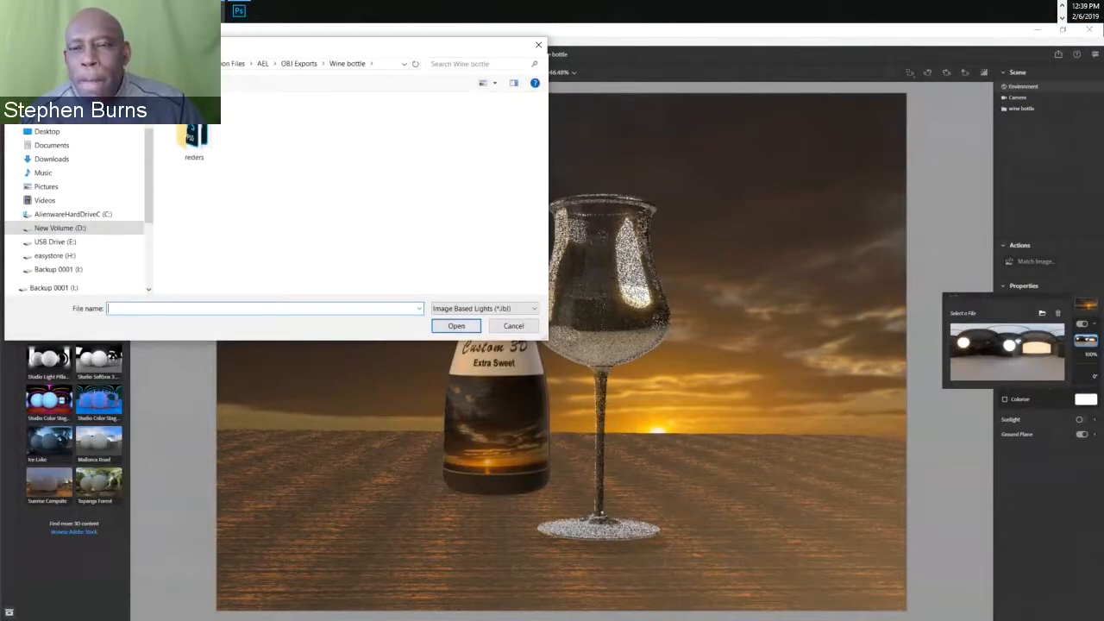
left_click(233, 64)
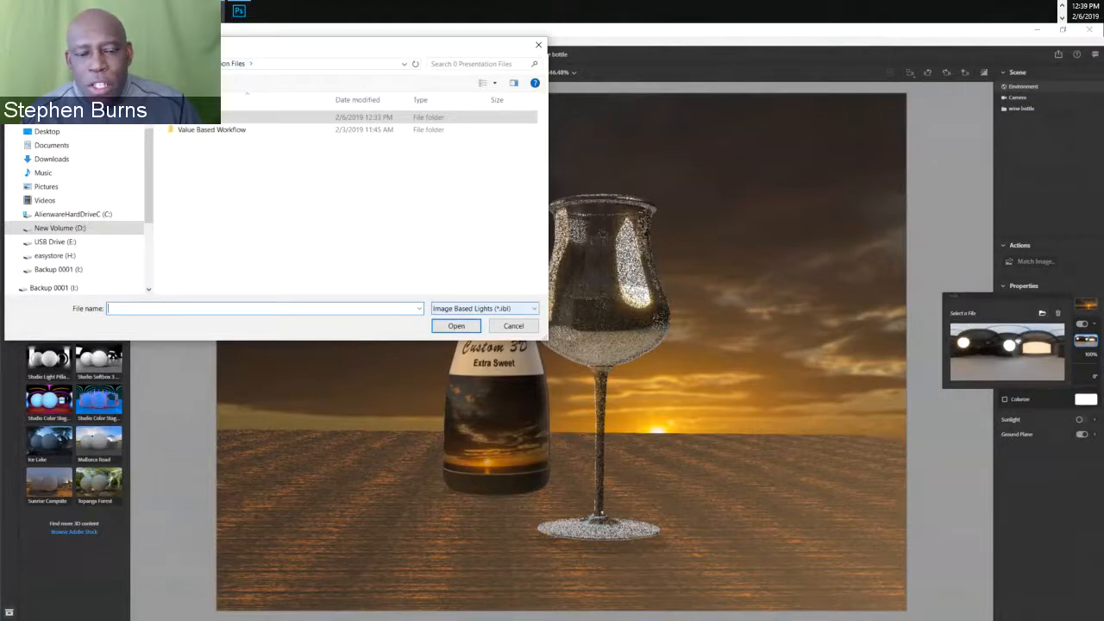
left_click(484, 308)
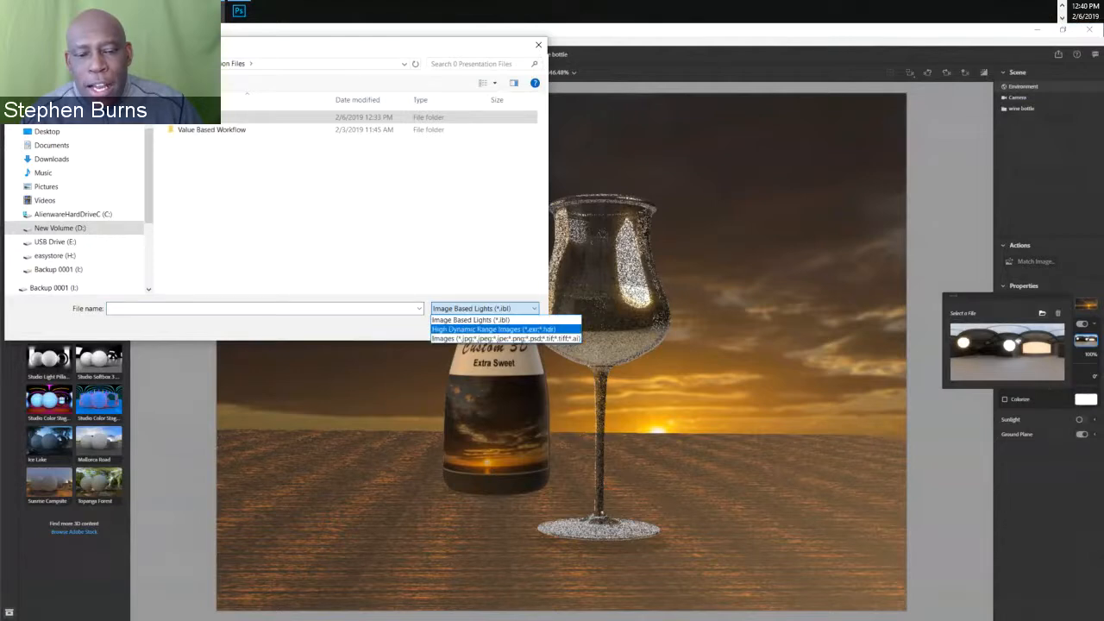
left_click(493, 329)
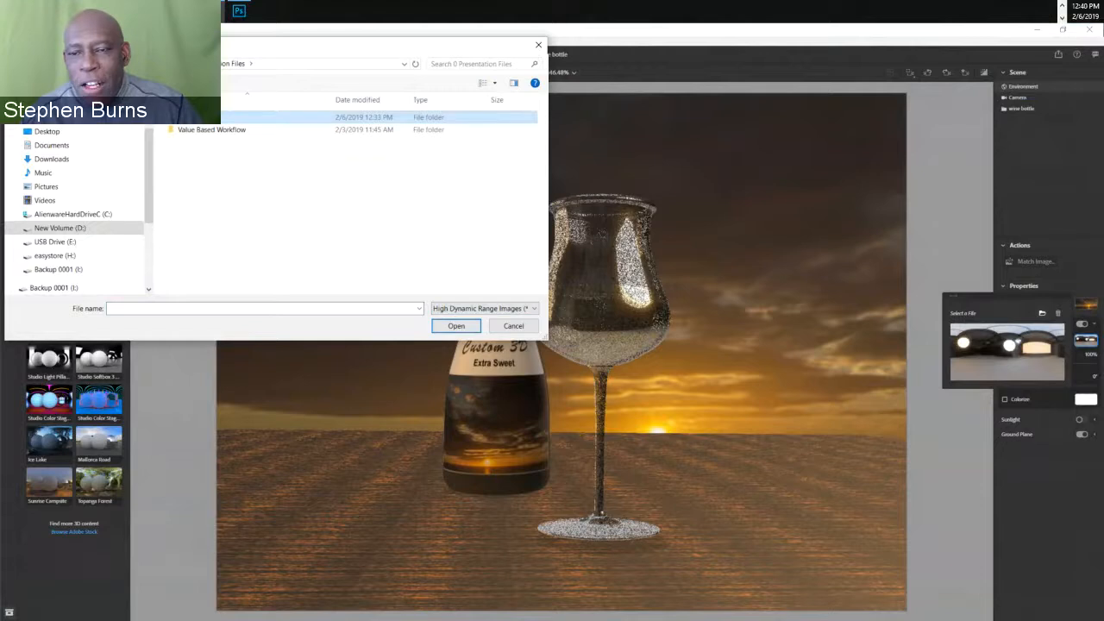
double_click(198, 118)
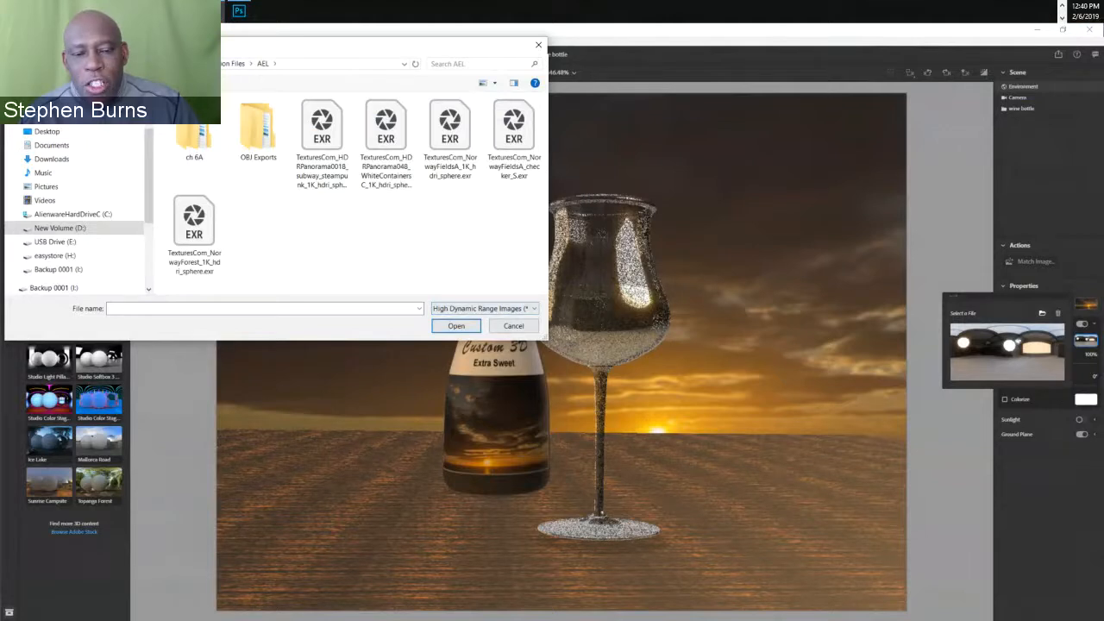
left_click(483, 308)
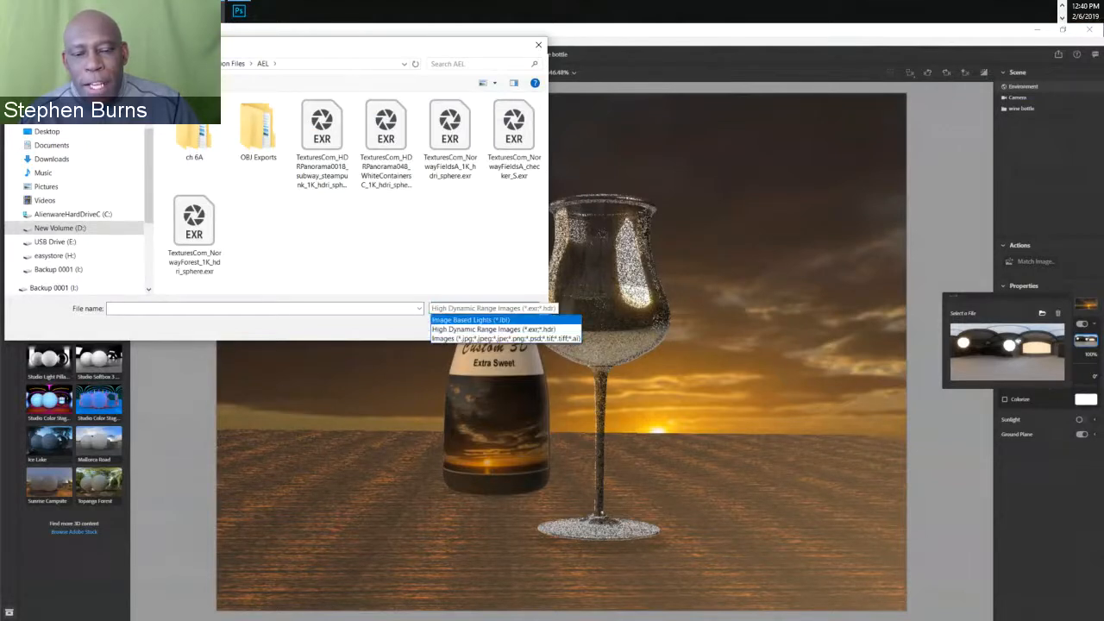
left_click(506, 338)
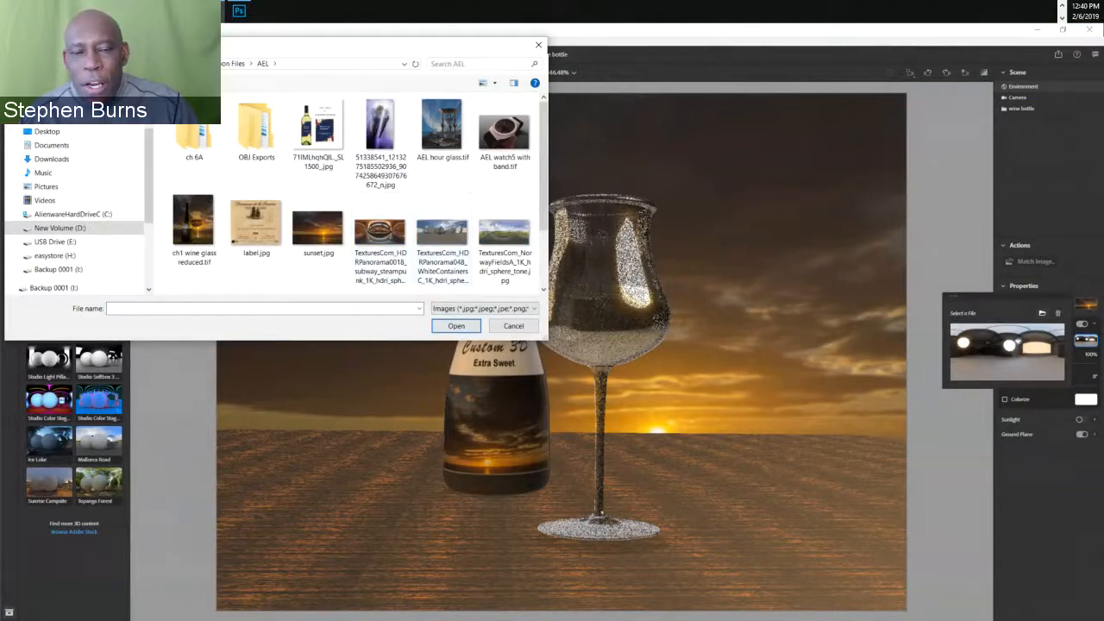
- Enlarge the file browser and its thumbnails, and load TexturesCom_HDRPanorama0018_subway_steampunk_1K_hdri_sphere_tone.jpg as the environment light image
left_click_drag(546, 339, 672, 476)
left_click(619, 83)
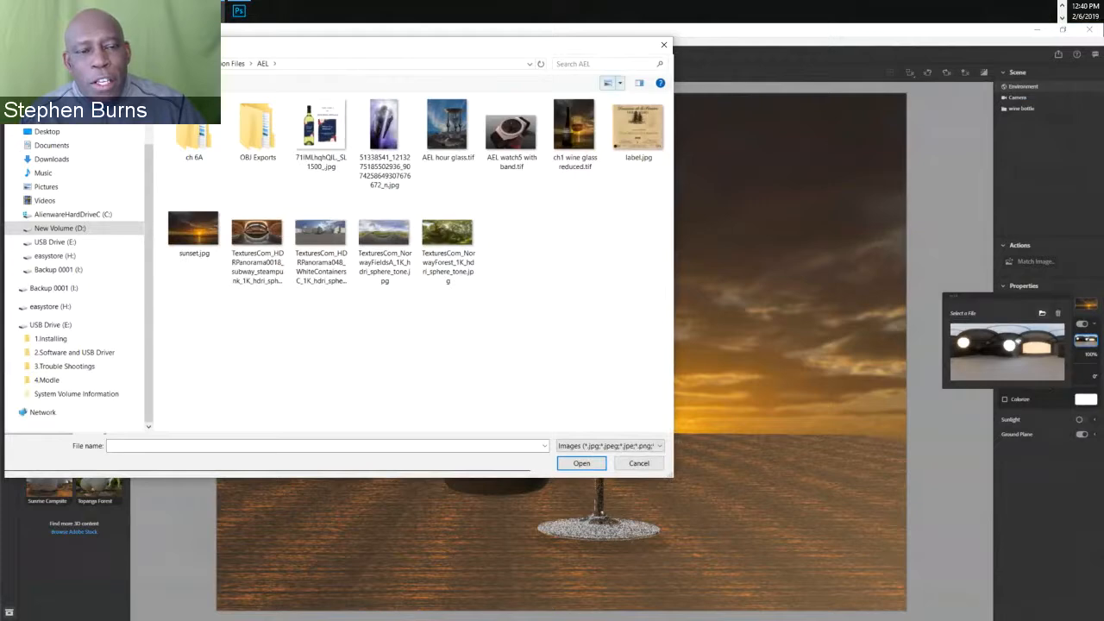
left_click(673, 62)
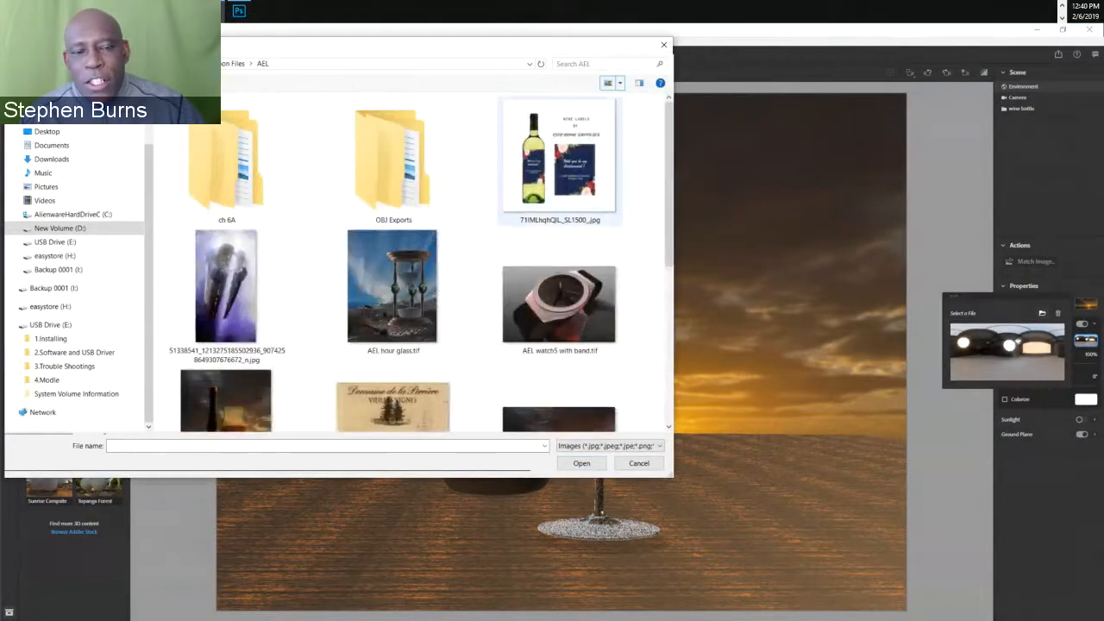
scroll(552, 146, "down", 5)
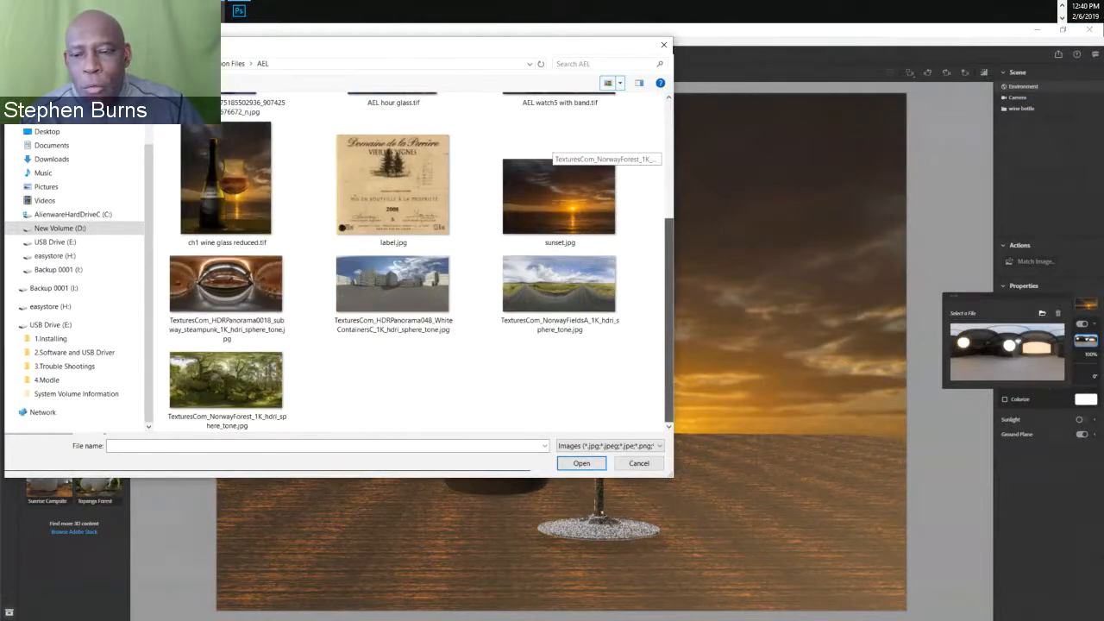
left_click(226, 294)
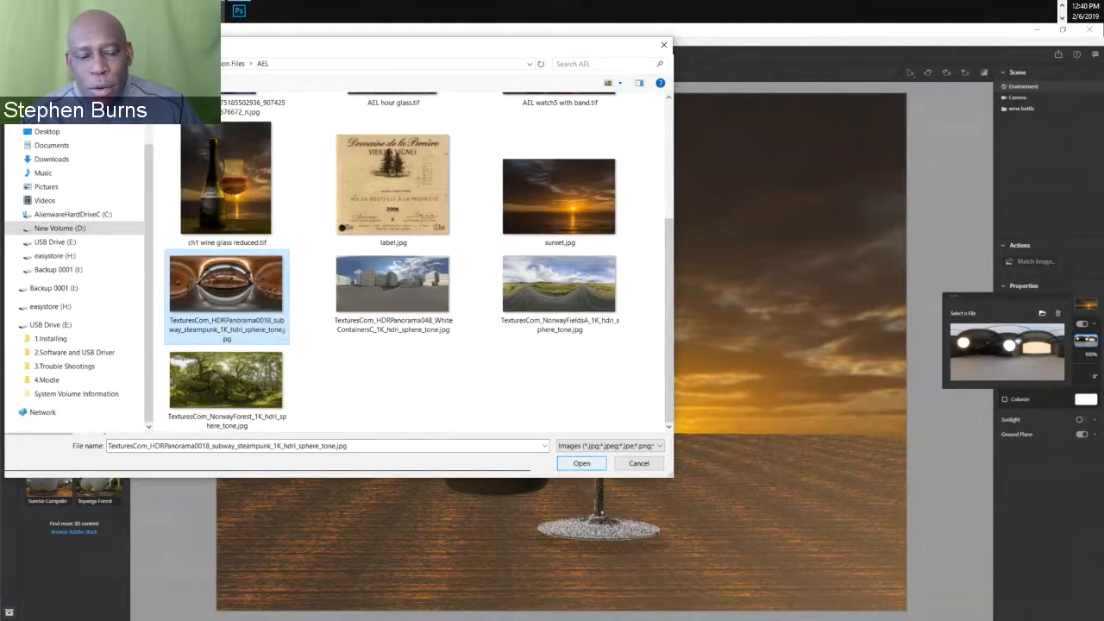
left_click(581, 464)
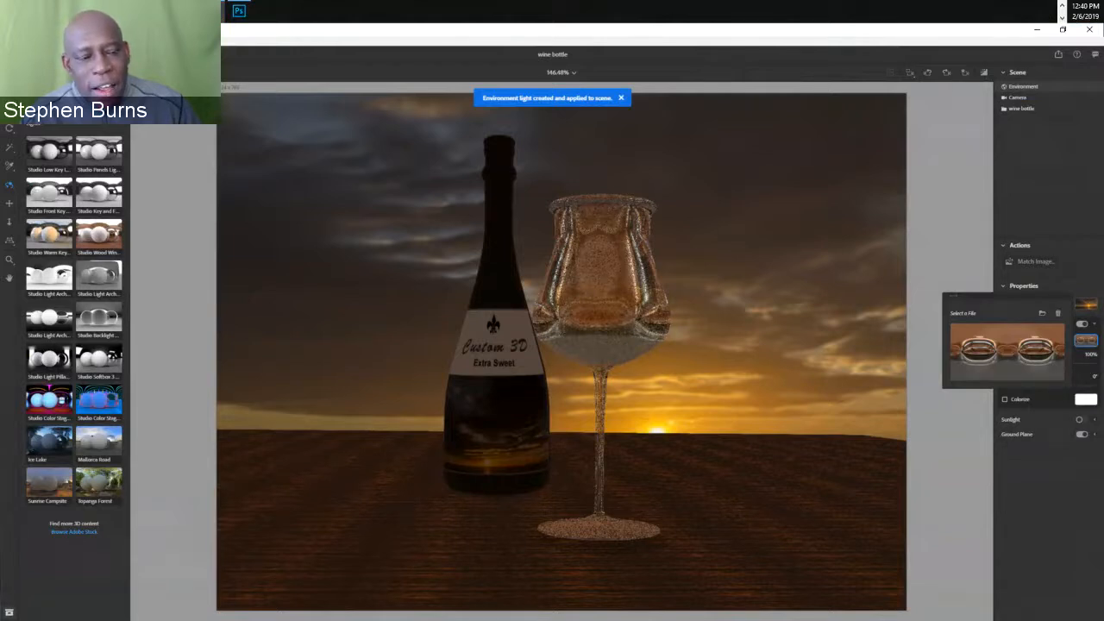
- Set the environment light's intensity to 200% and its rotation to about 56.3°
left_click_drag(560, 352, 568, 357)
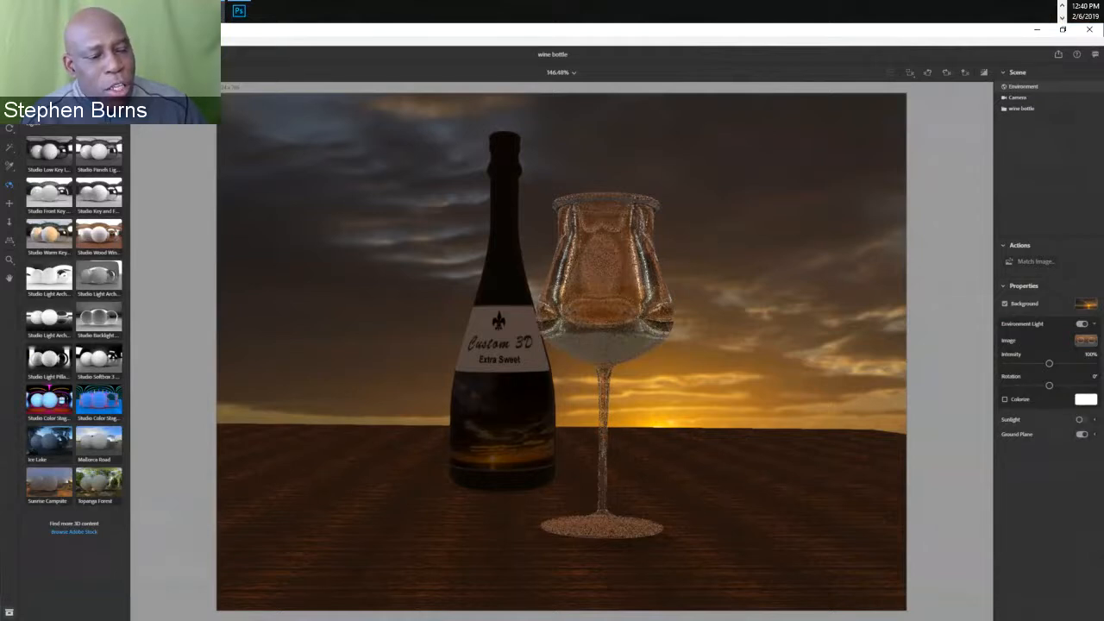
left_click_drag(1049, 385, 1094, 363)
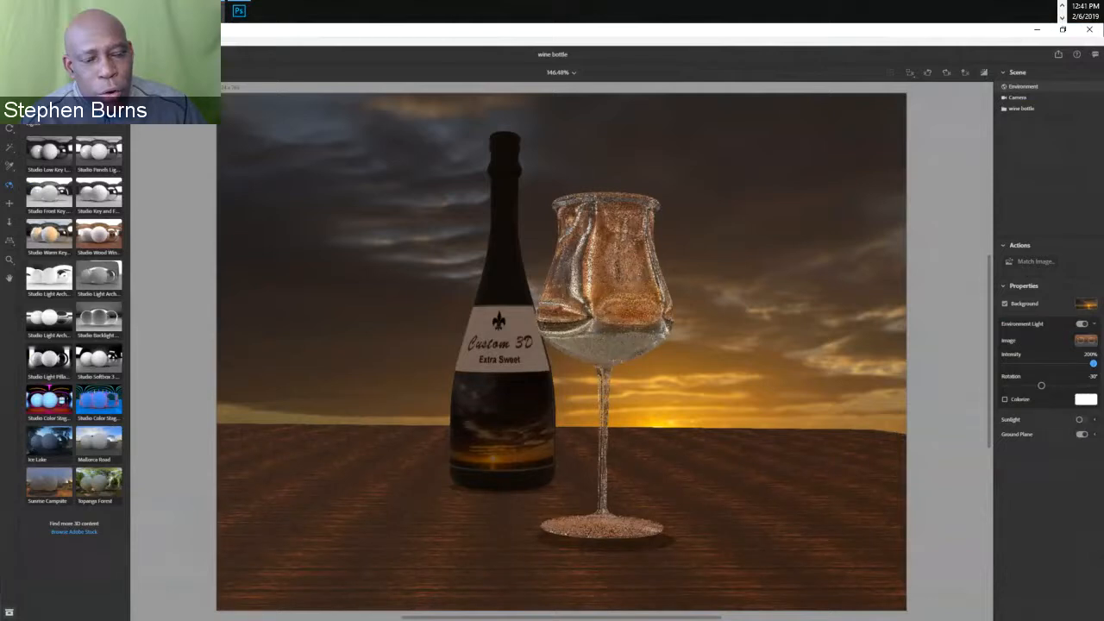
mouse_move(1041, 386)
left_mouse_down()
mouse_move(1073, 385)
mouse_move(1045, 385)
mouse_move(1063, 386)
left_mouse_up()
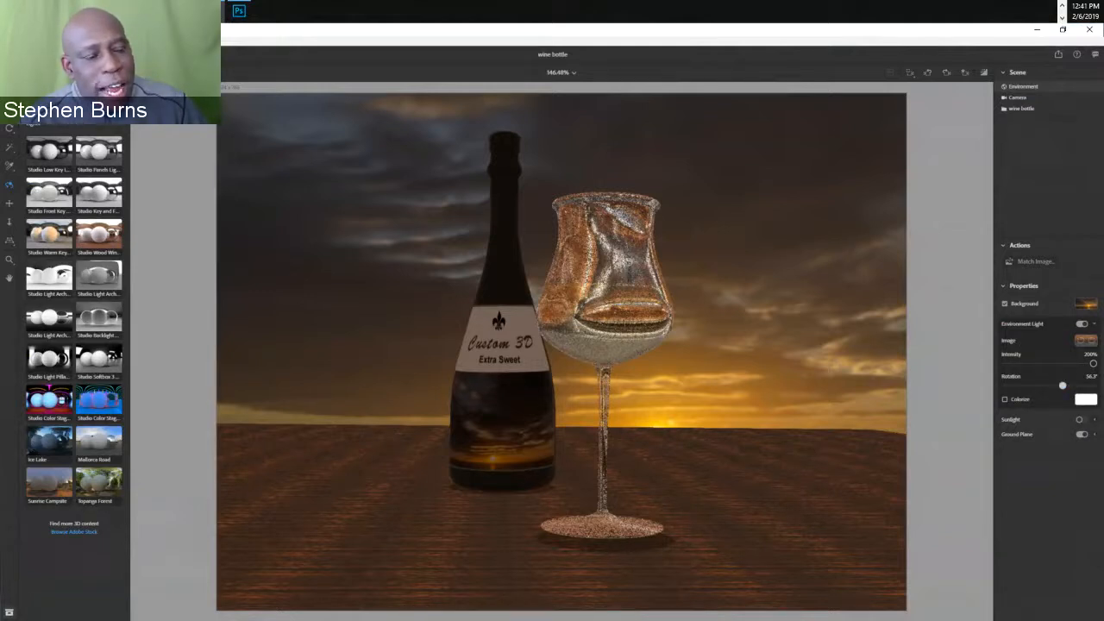
- Rotate the environment light to -33.7° and turn on sunlight at 149% intensity with a rotation of about 80.6°
mouse_move(1062, 386)
left_mouse_down()
mouse_move(1005, 386)
mouse_move(1040, 385)
left_mouse_up()
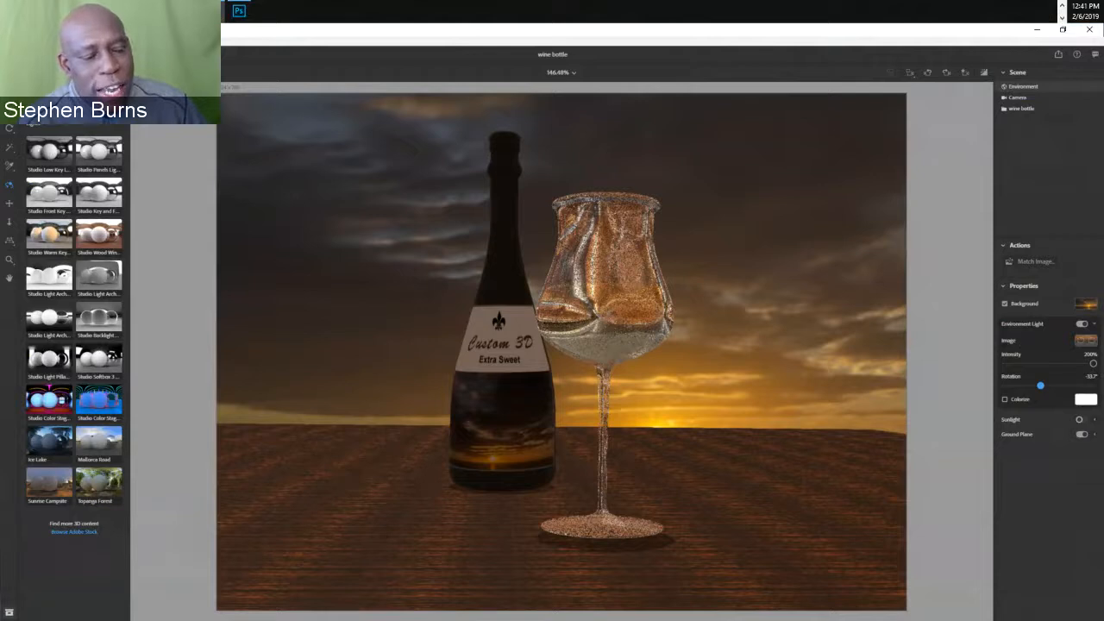
left_click(1082, 419)
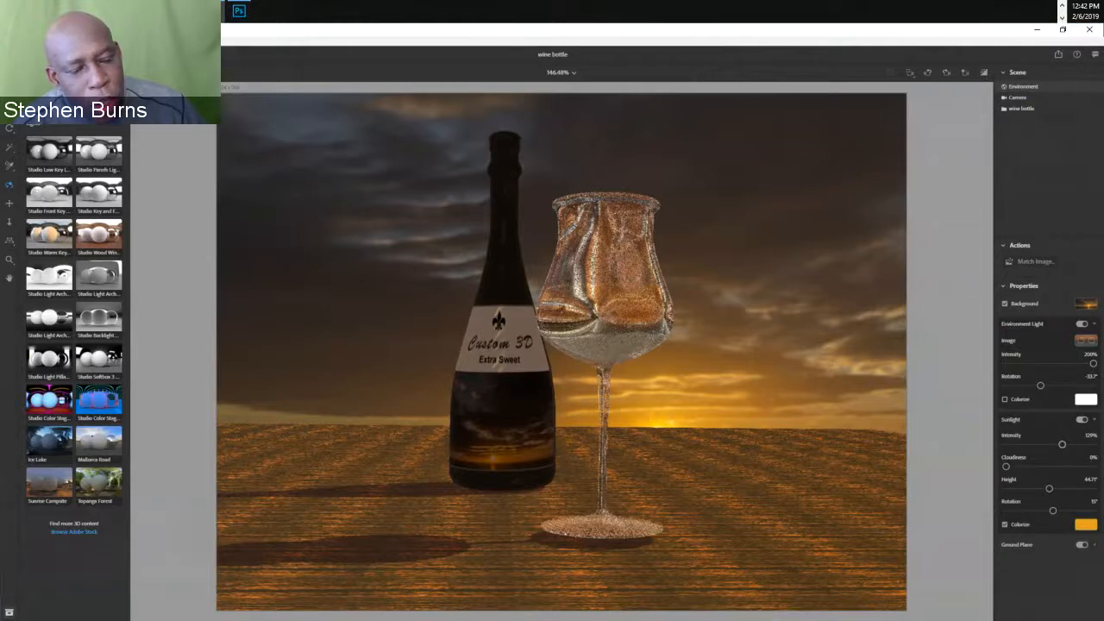
mouse_move(1061, 444)
left_mouse_down()
mouse_move(1090, 444)
mouse_move(1070, 445)
left_mouse_up()
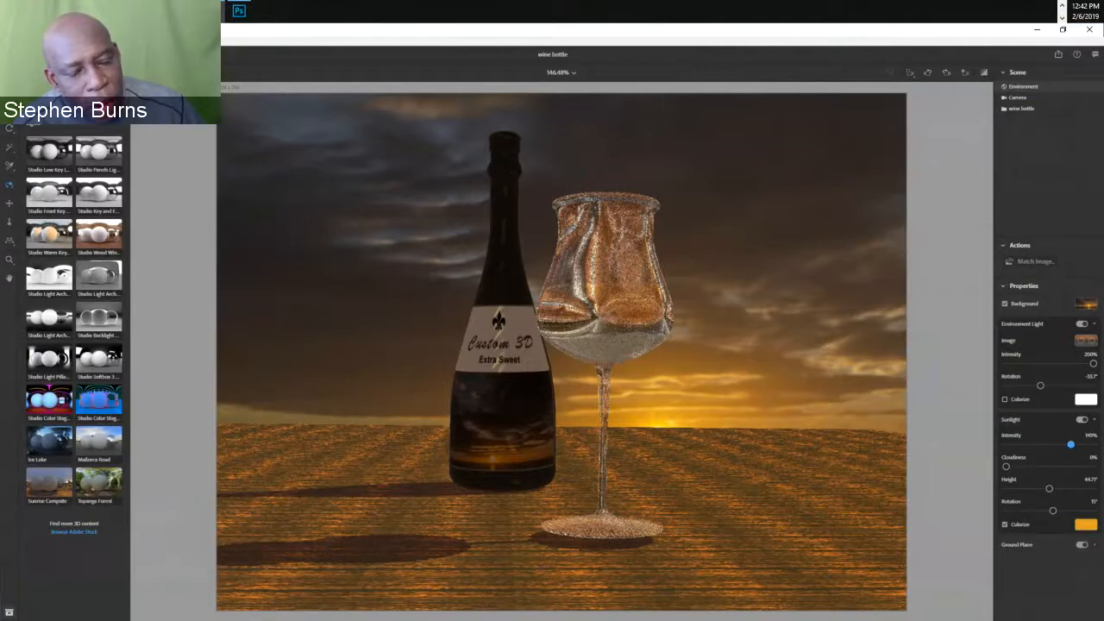
mouse_move(1052, 510)
left_mouse_down()
mouse_move(1075, 511)
mouse_move(1004, 511)
mouse_move(1088, 511)
mouse_move(1068, 511)
left_mouse_up()
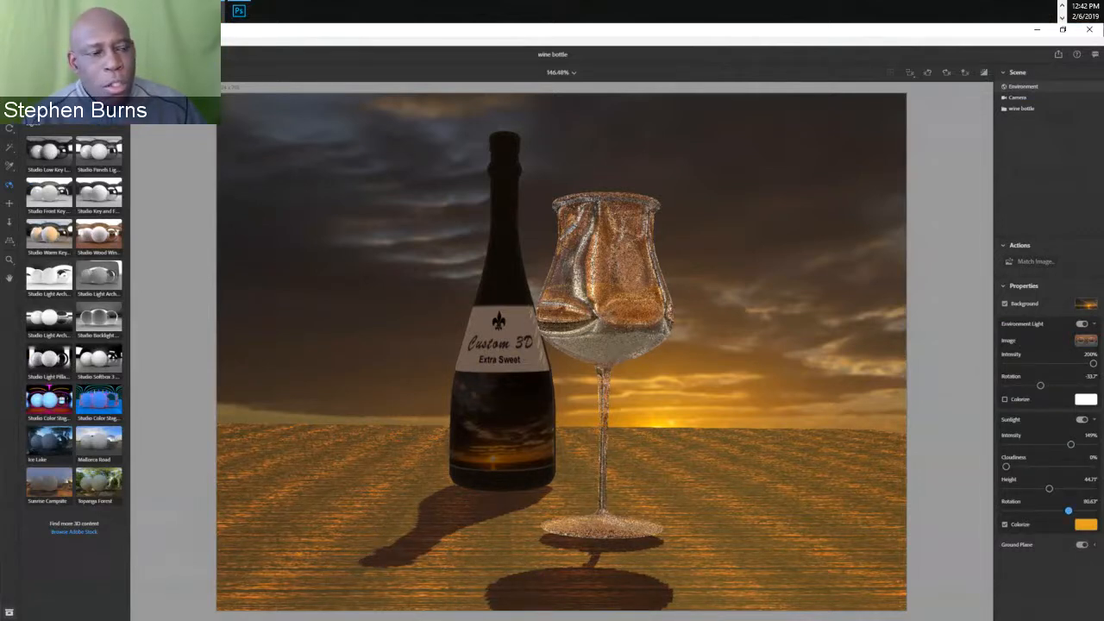
- Select the camera and tilt its view slightly so the background sun sits above the far edge of the table
left_click(1017, 97)
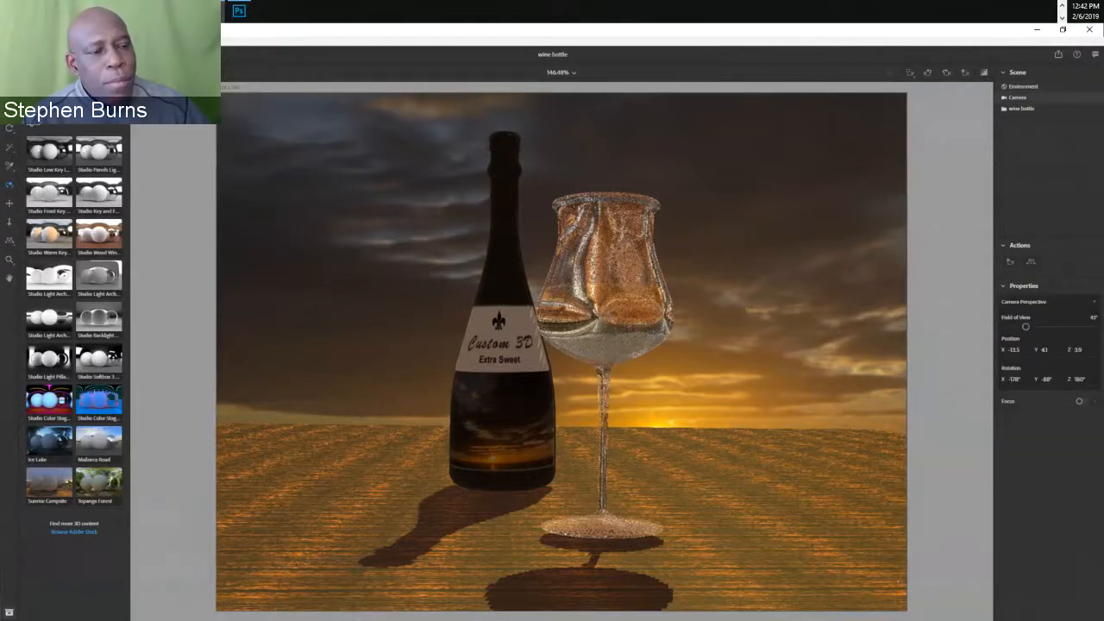
left_click_drag(560, 362, 561, 329)
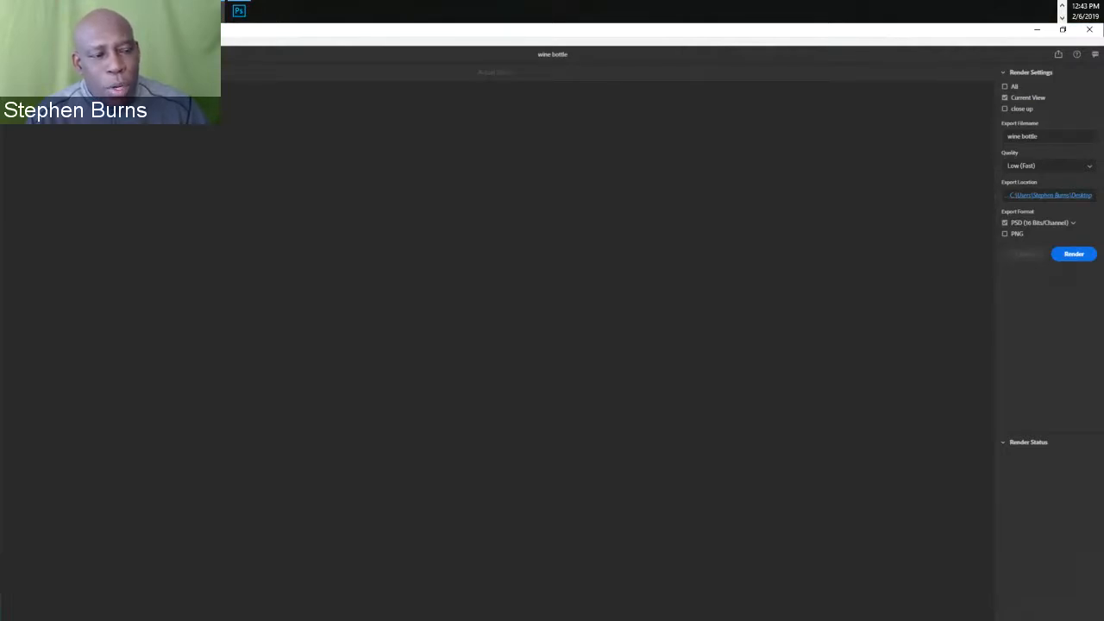
- In the render settings, browse the export location to 0 Presentation Files > AEL > OBJ Exports > wine bottle 002 on drive D
left_click(1051, 195)
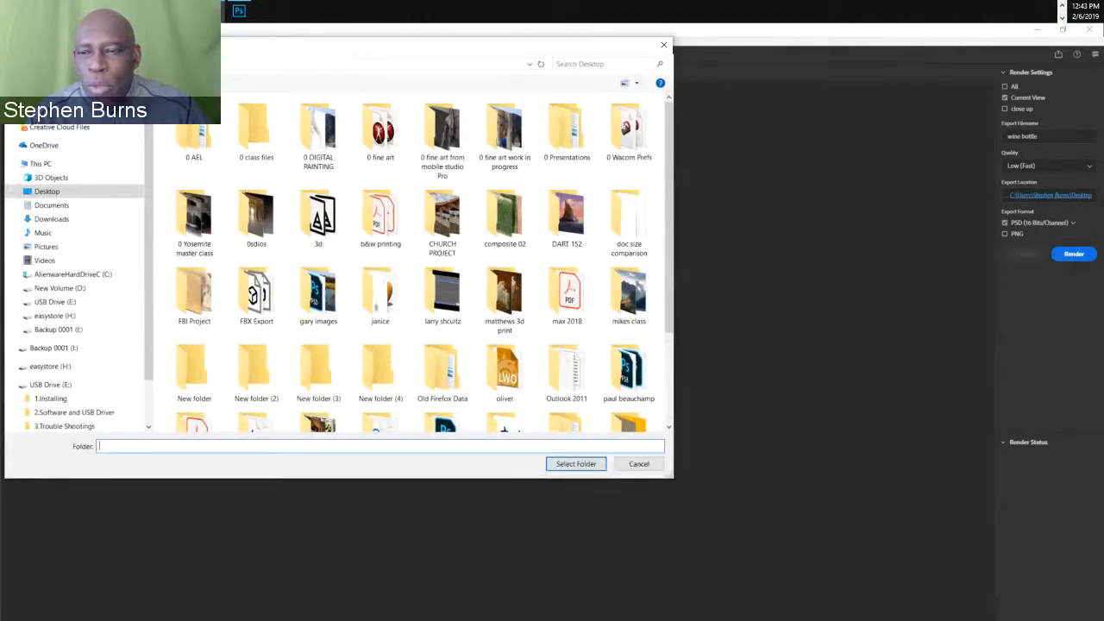
left_click(59, 288)
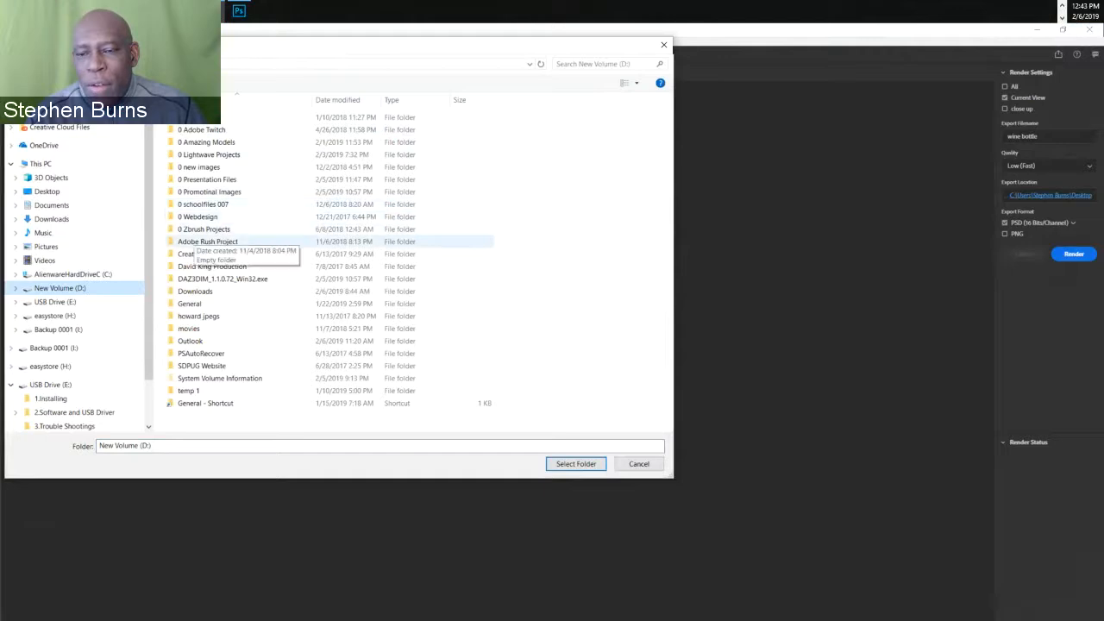
double_click(207, 180)
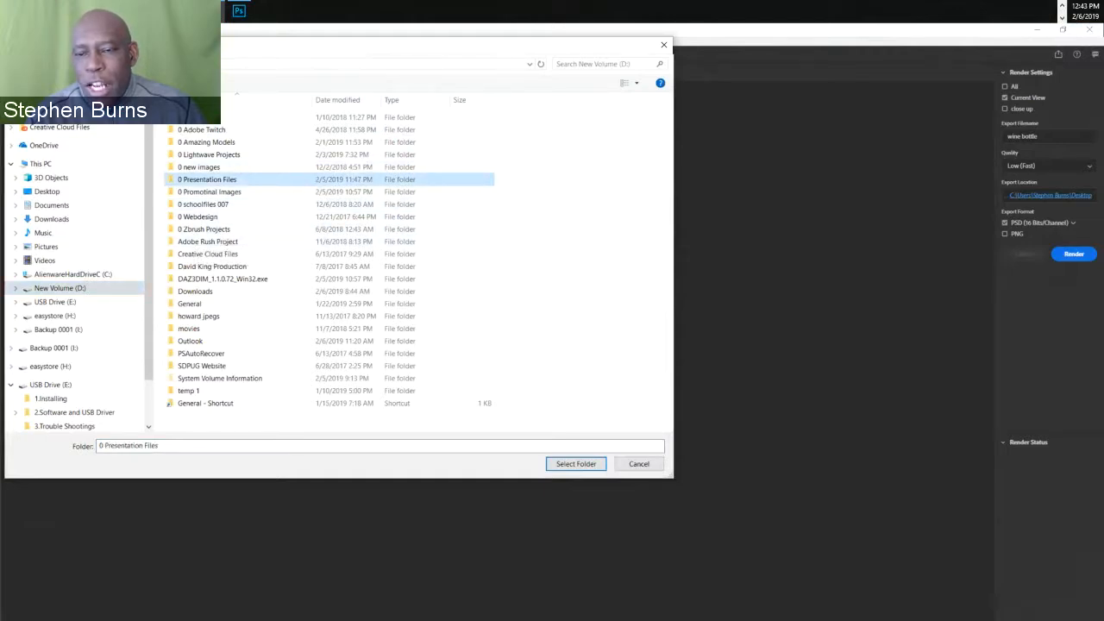
double_click(207, 117)
left_click(225, 155)
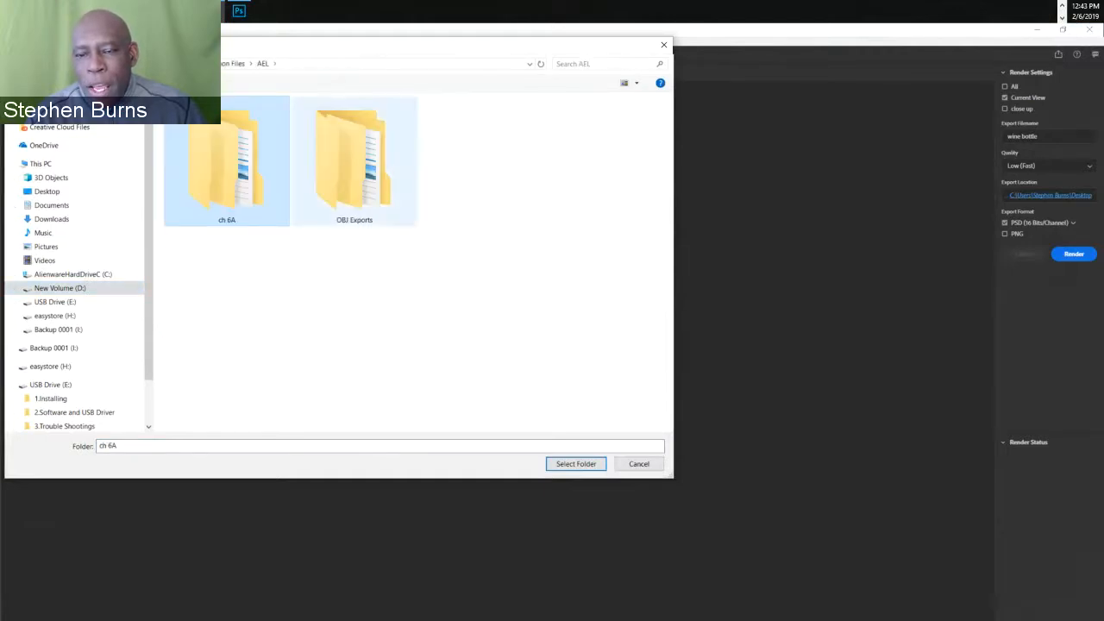
double_click(355, 164)
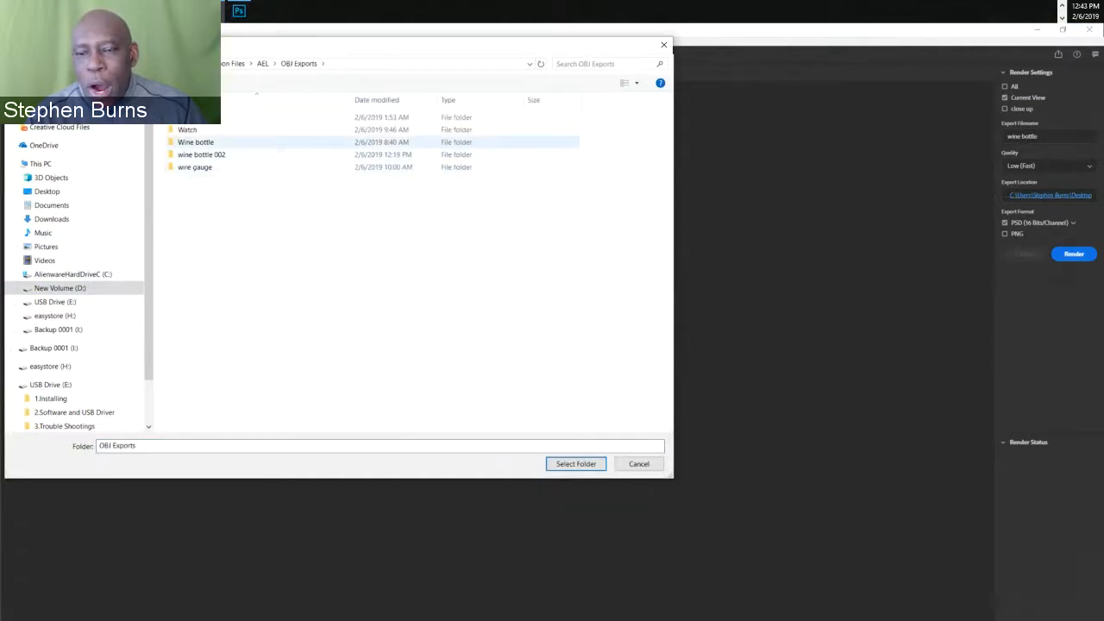
double_click(201, 155)
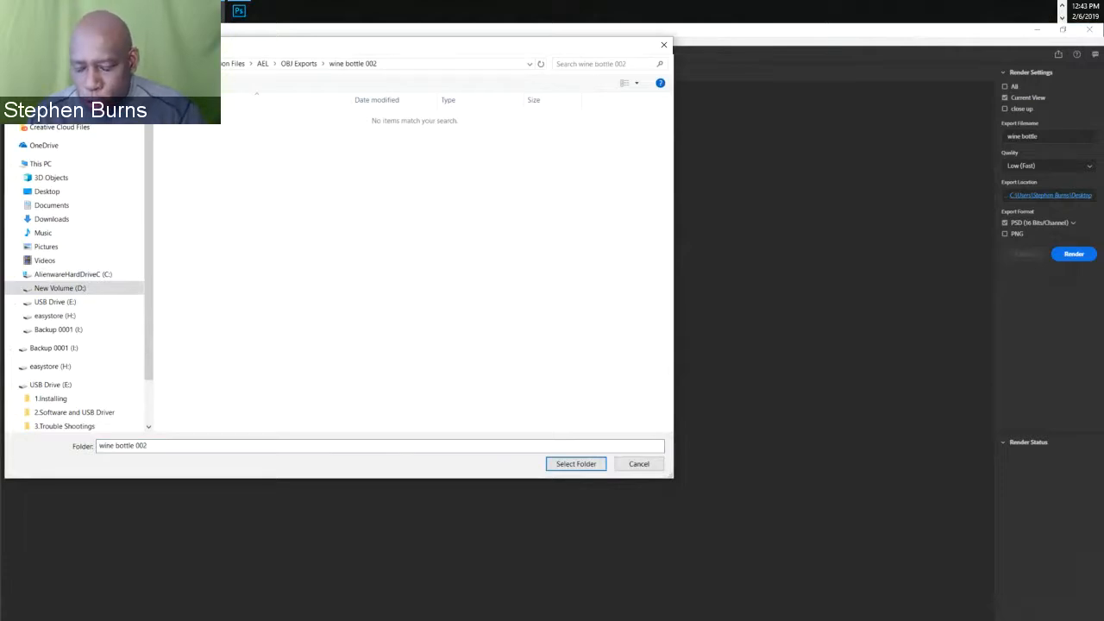
- Create a folder named renders inside wine bottle 002 and select it as the export location
key("ctrl+shift+n")
key("Return")
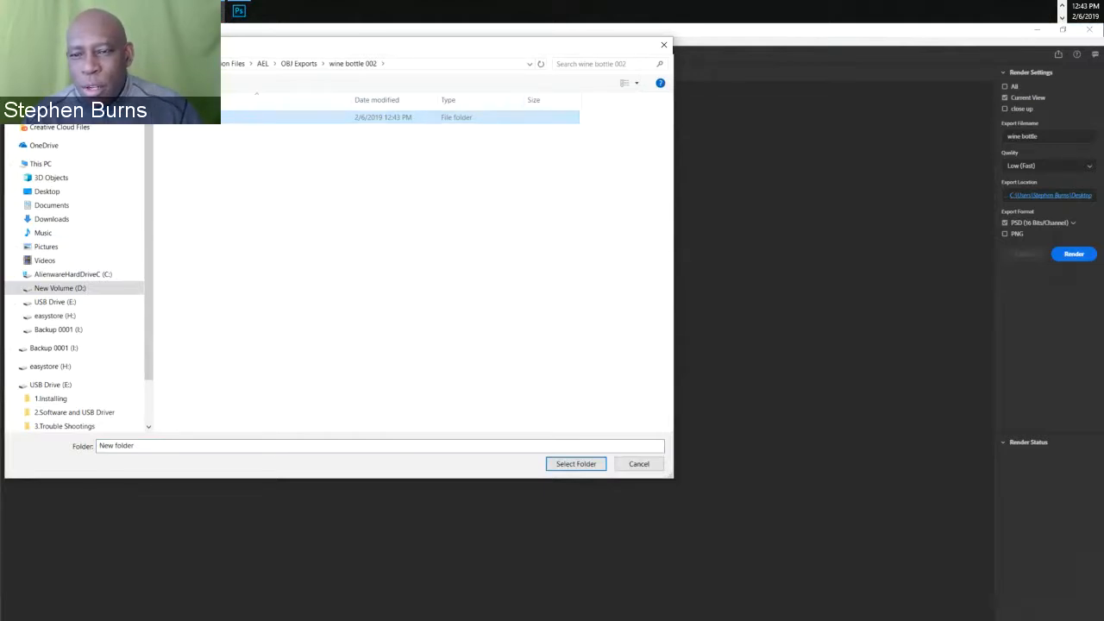
key("Return")
key("Return")
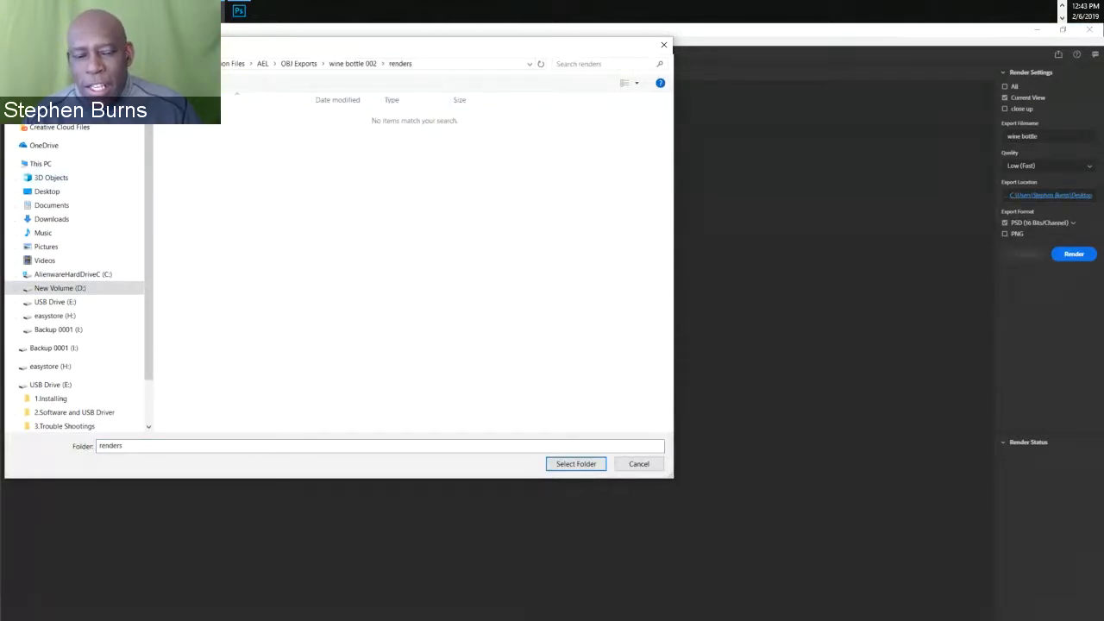
key("Return")
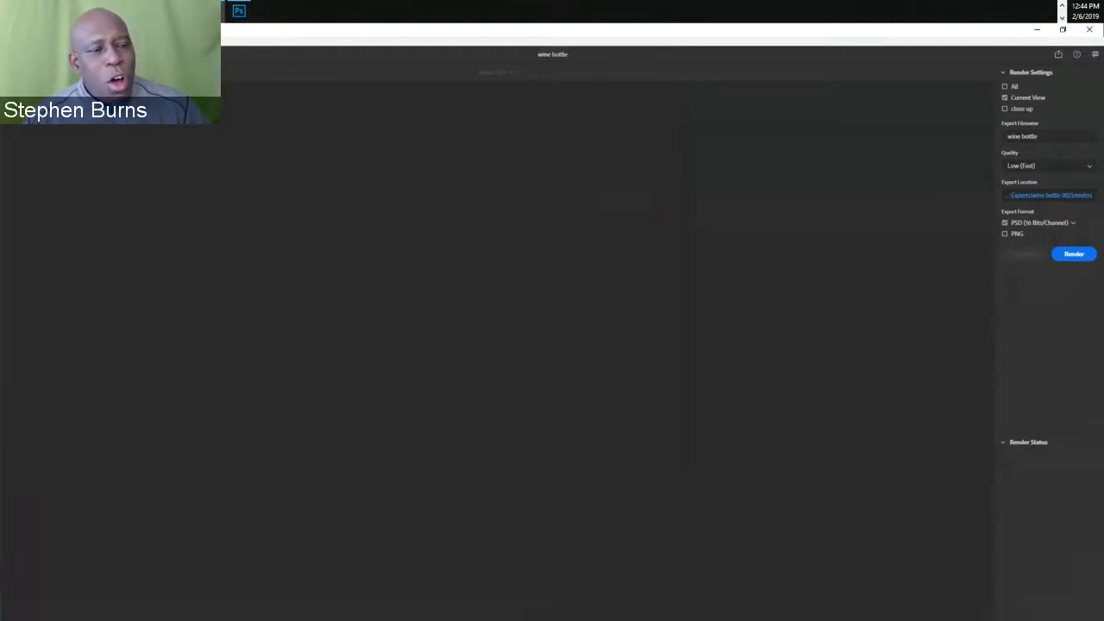
- Set the render's export filename to wine bottle 002
left_click(1041, 136)
left_click(1041, 136)
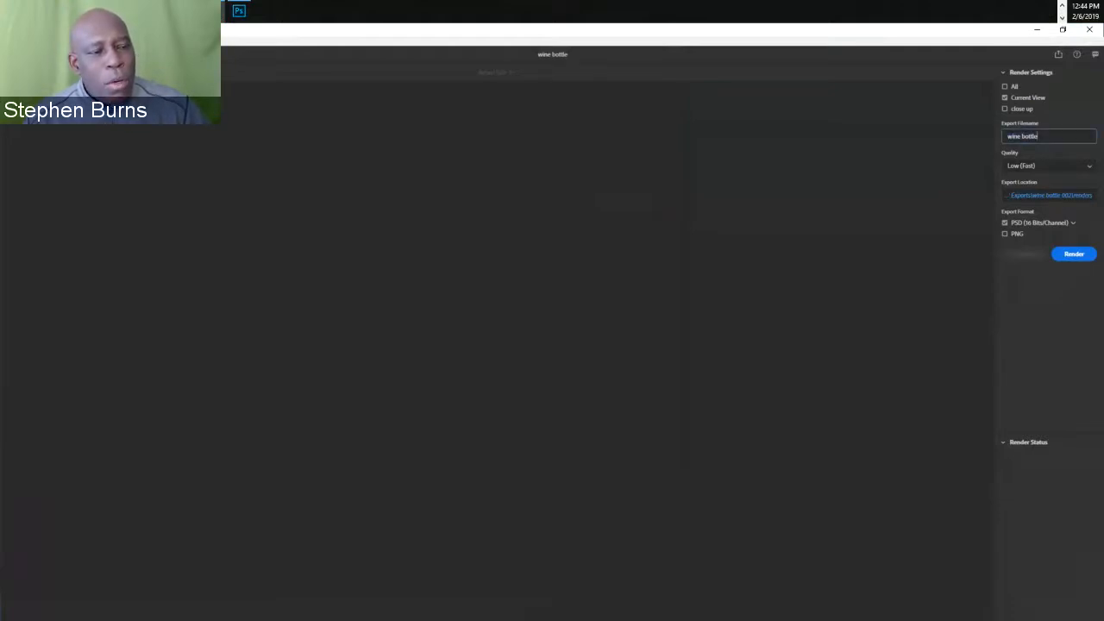
type("002")
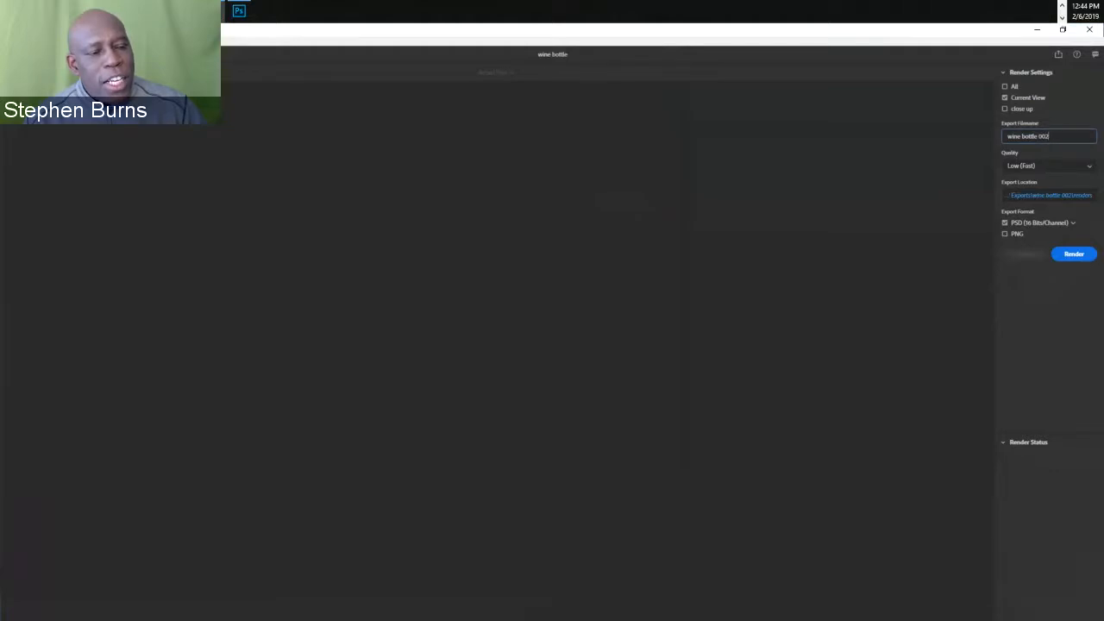
- Switch the export format from PSD (16 Bits/Channel) to PNG and render the current view at Low (Fast) quality
left_click(1072, 223)
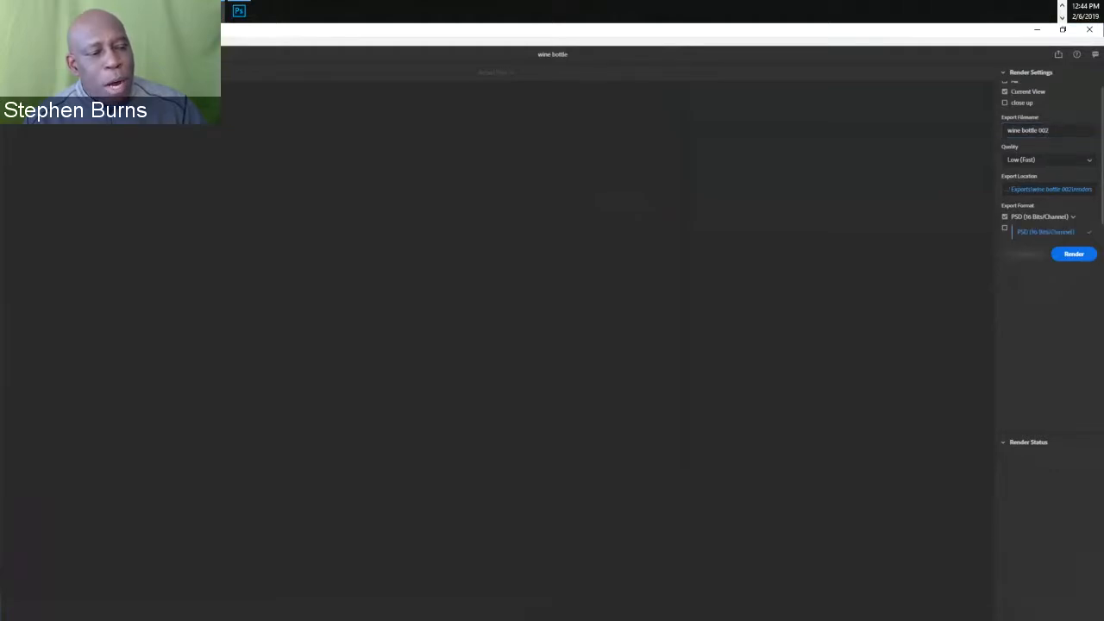
left_click(1072, 221)
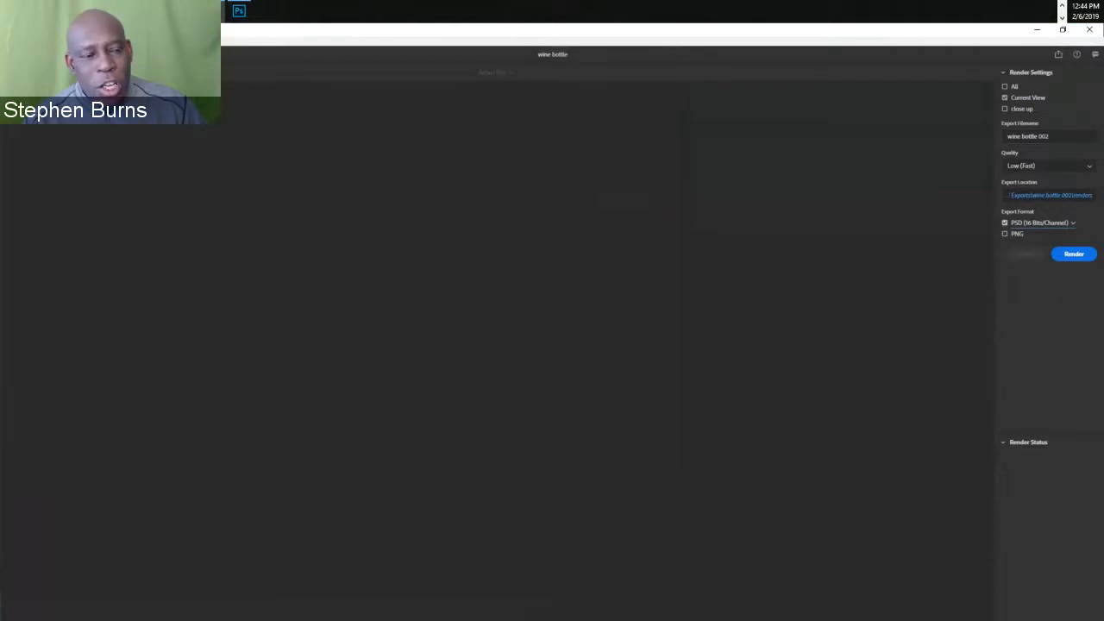
left_click(1004, 223)
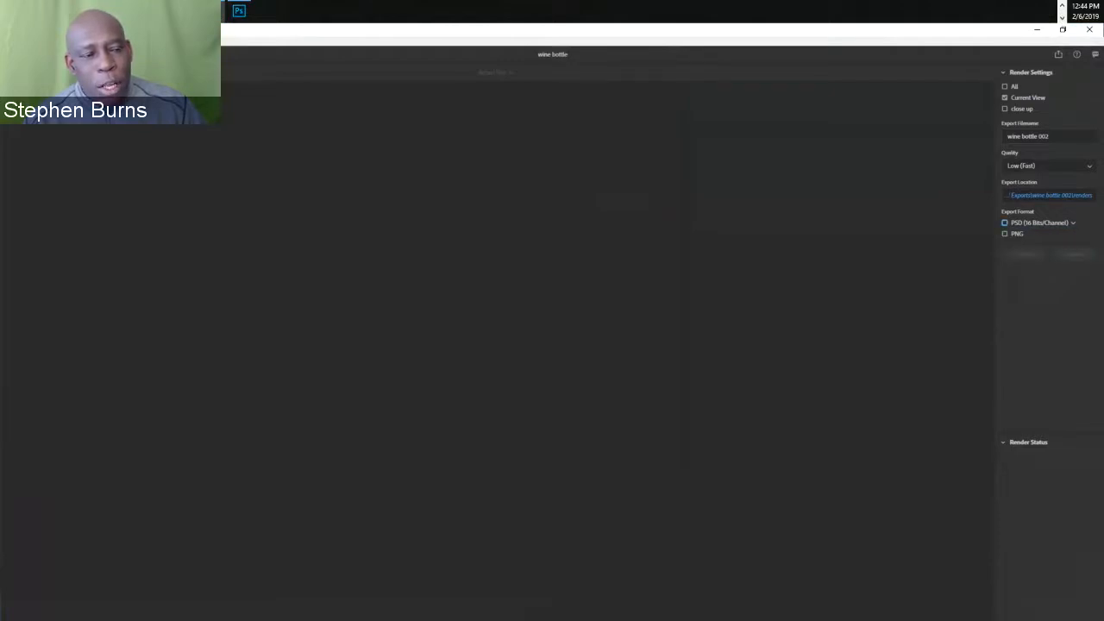
left_click(1005, 234)
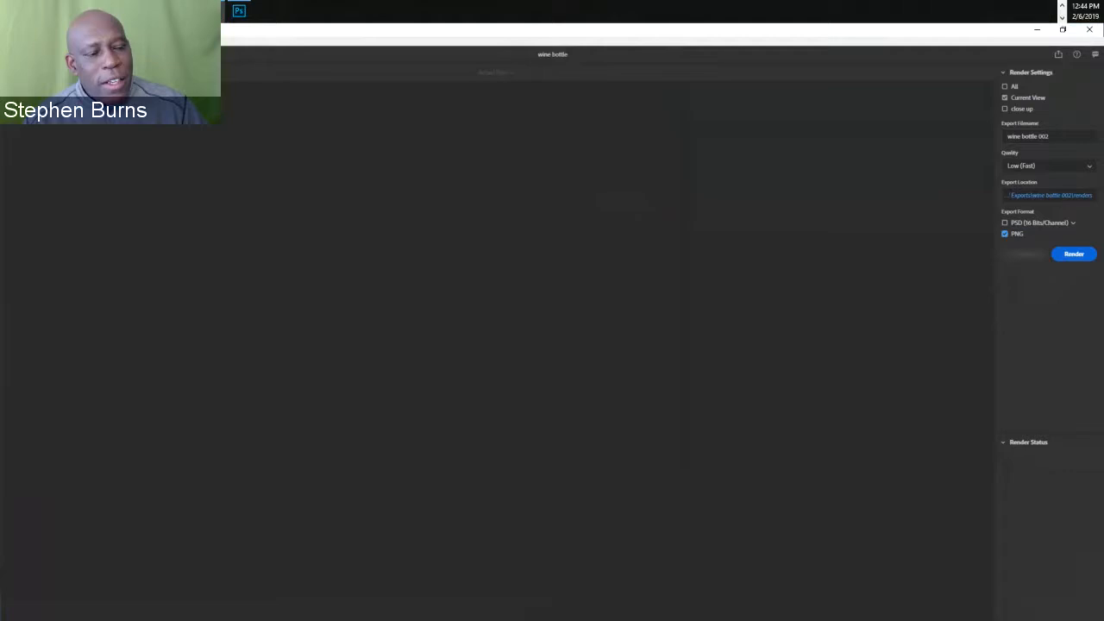
left_click(1074, 253)
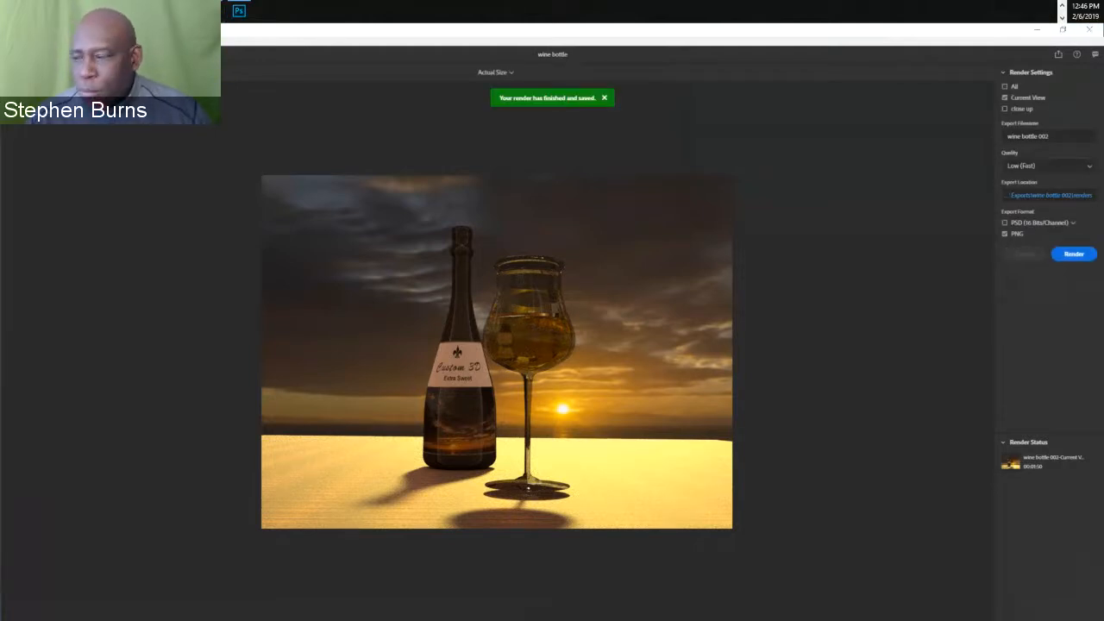
- Switch to Bridge, open the renders folder under wine bottle 002, and inspect the rendered PNG in full-screen preview
key("alt+Tab")
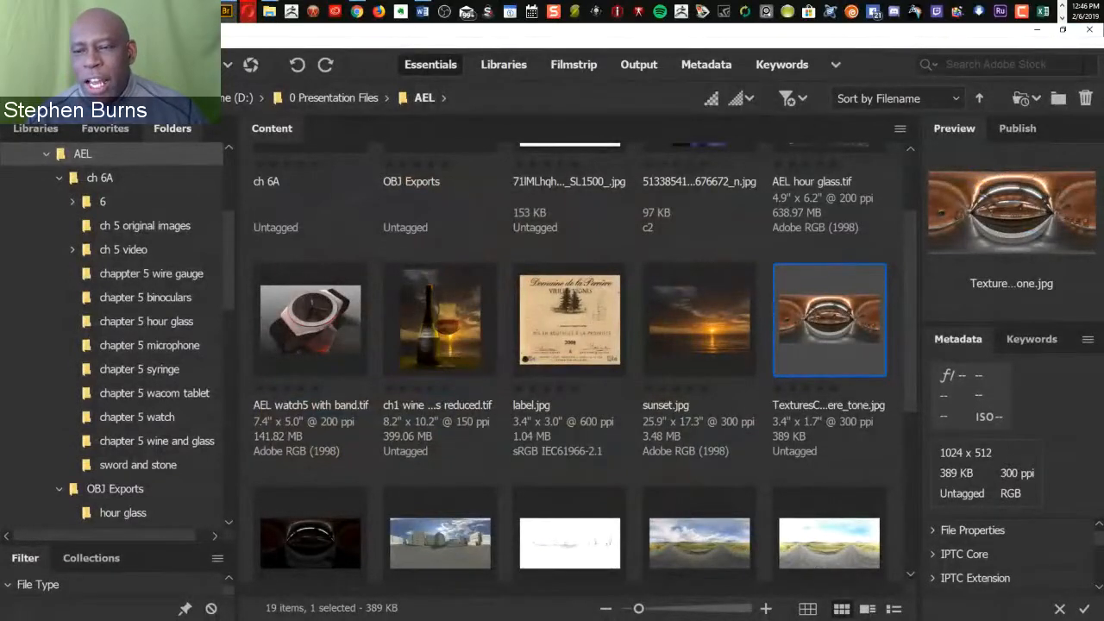
left_click(59, 178)
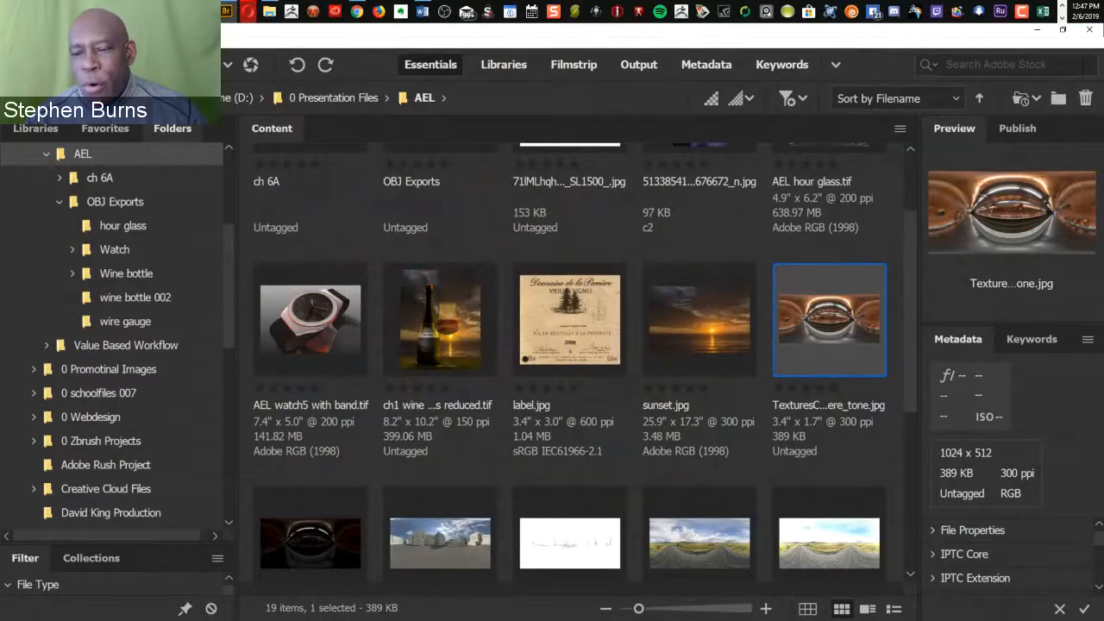
left_click(135, 298)
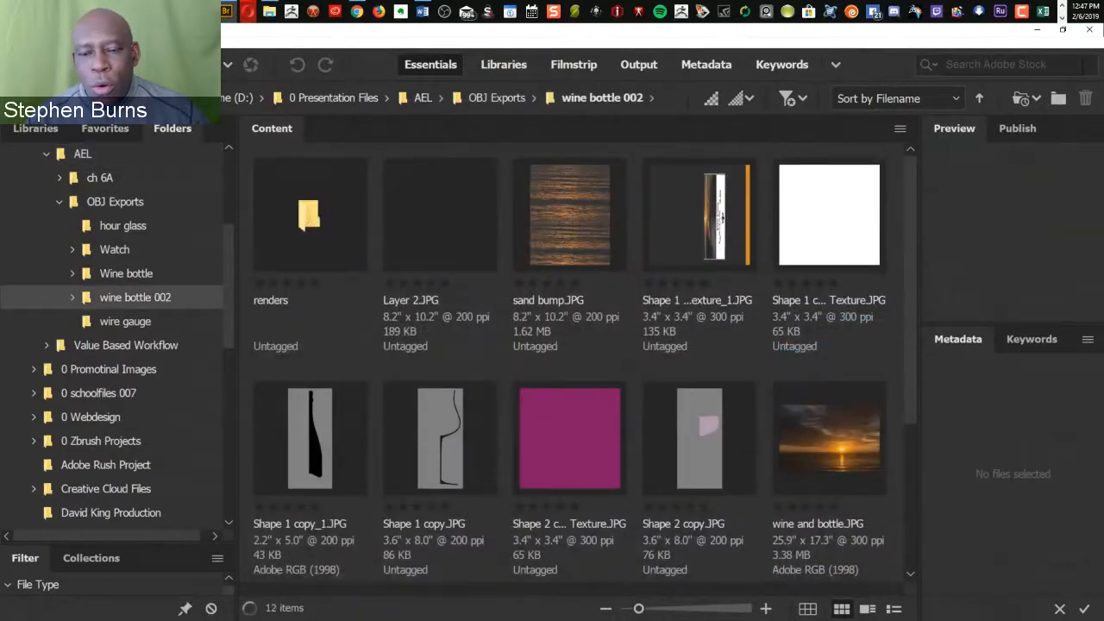
double_click(310, 216)
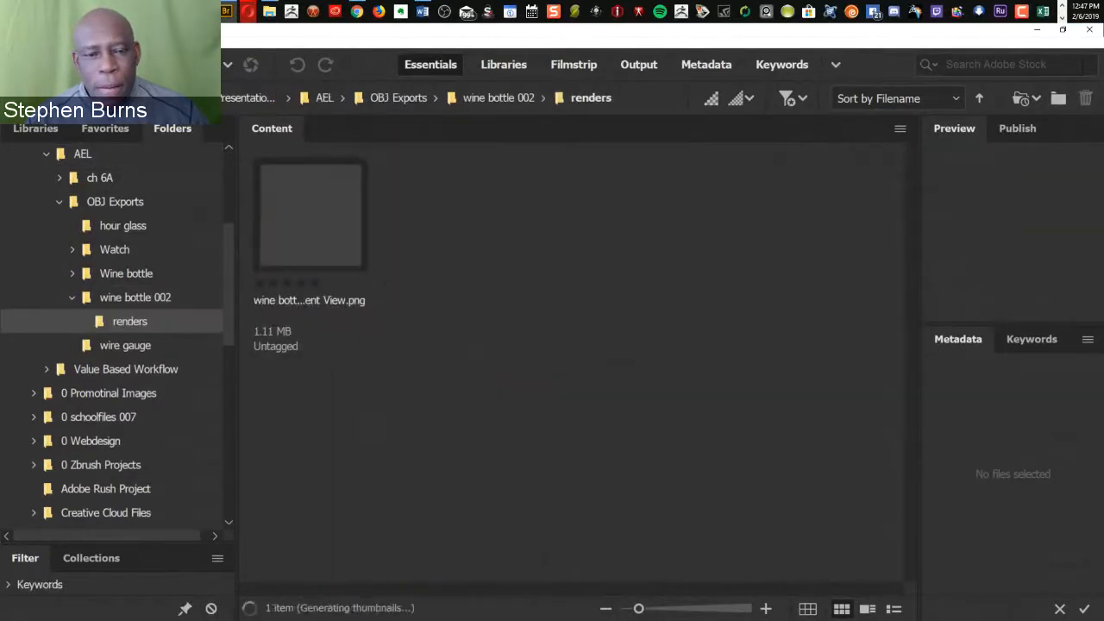
left_click(311, 215)
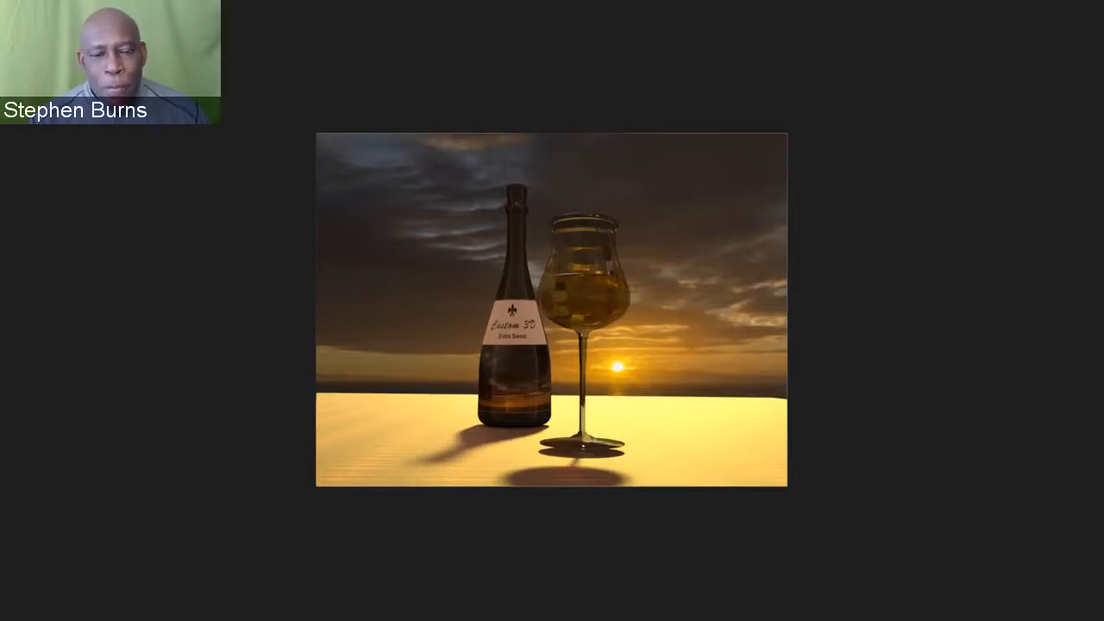
key("space")
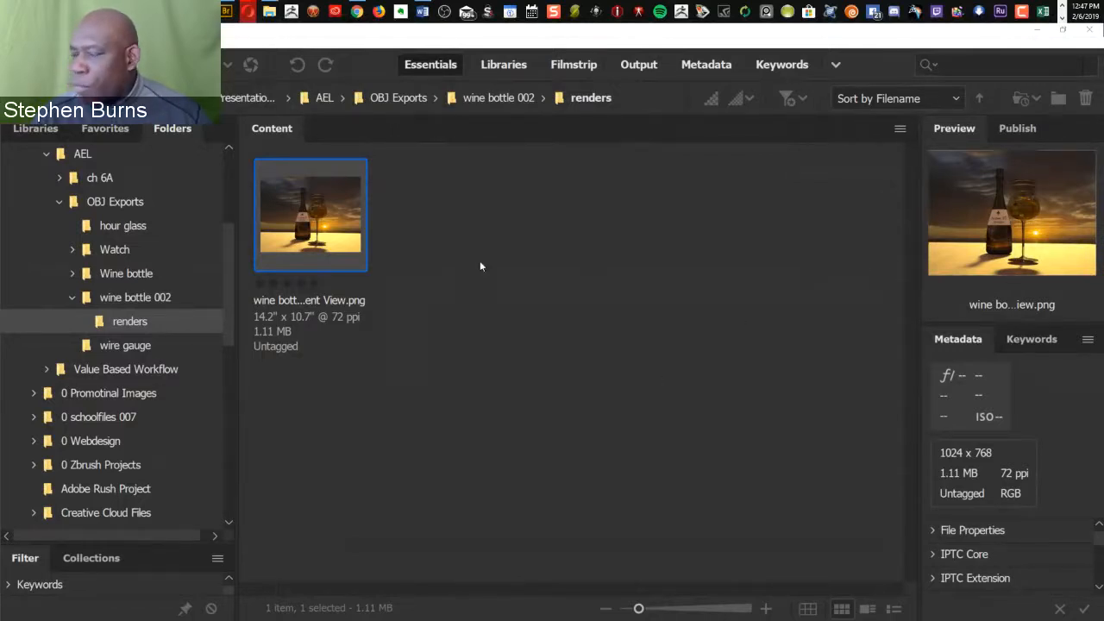
- Back in Dimension, apply the Studio Key and Fill environment light and give the wine glass the Glass material
key("alt+Tab")
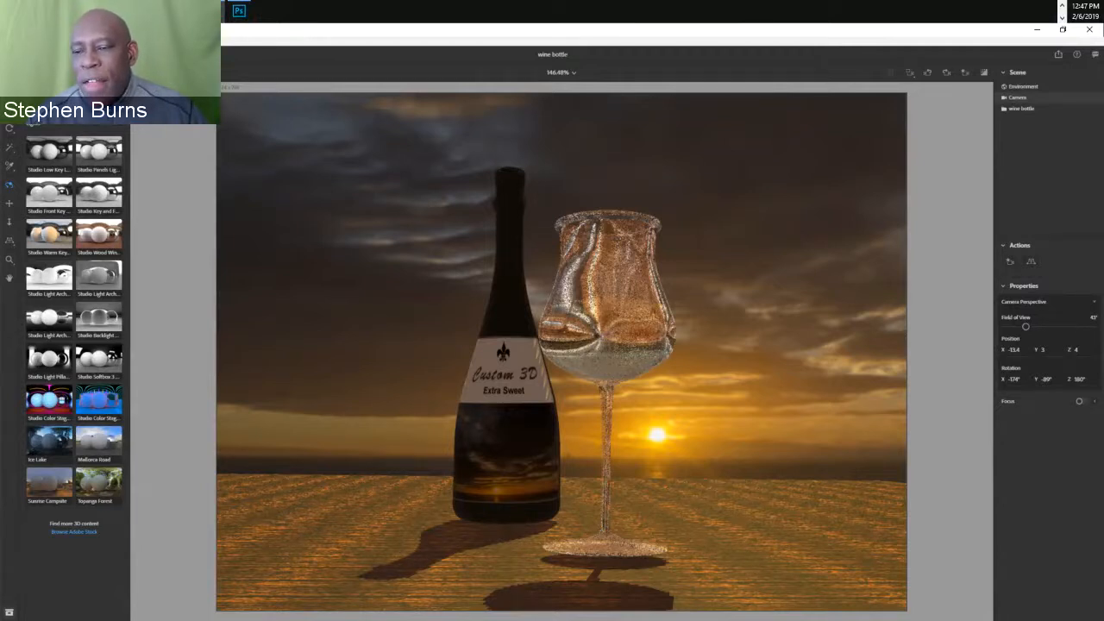
left_click(98, 193)
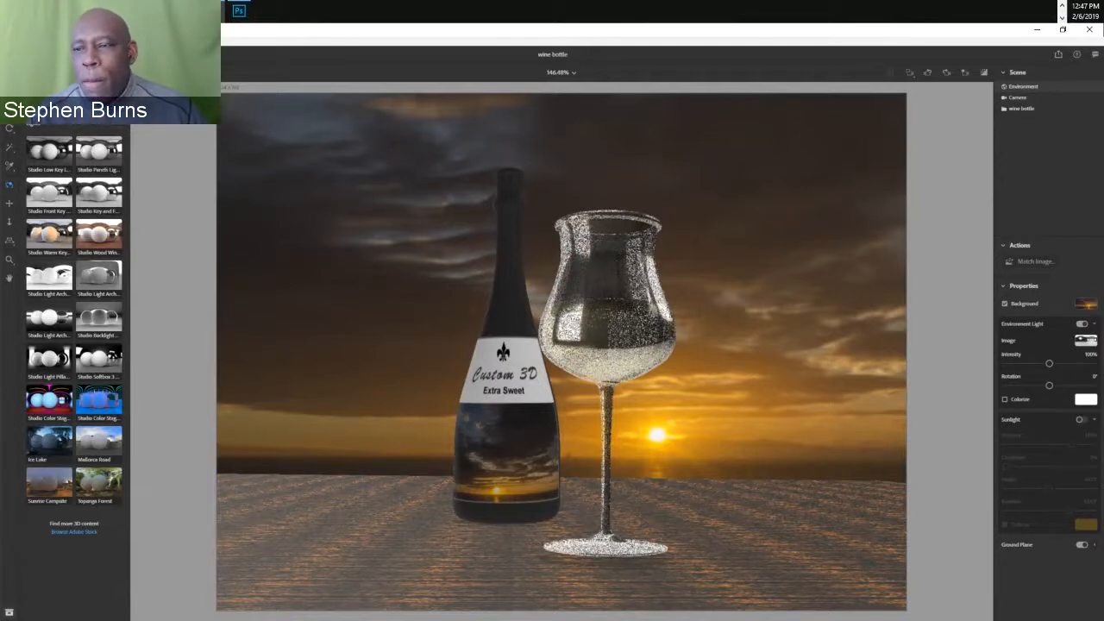
left_click(54, 91)
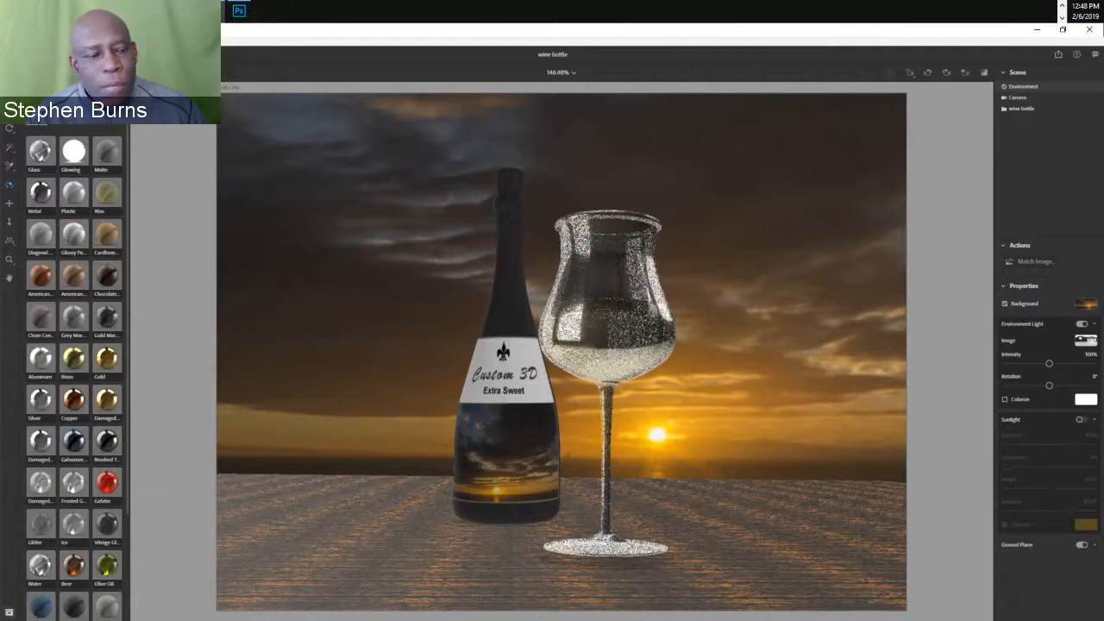
left_click_drag(40, 151, 618, 306)
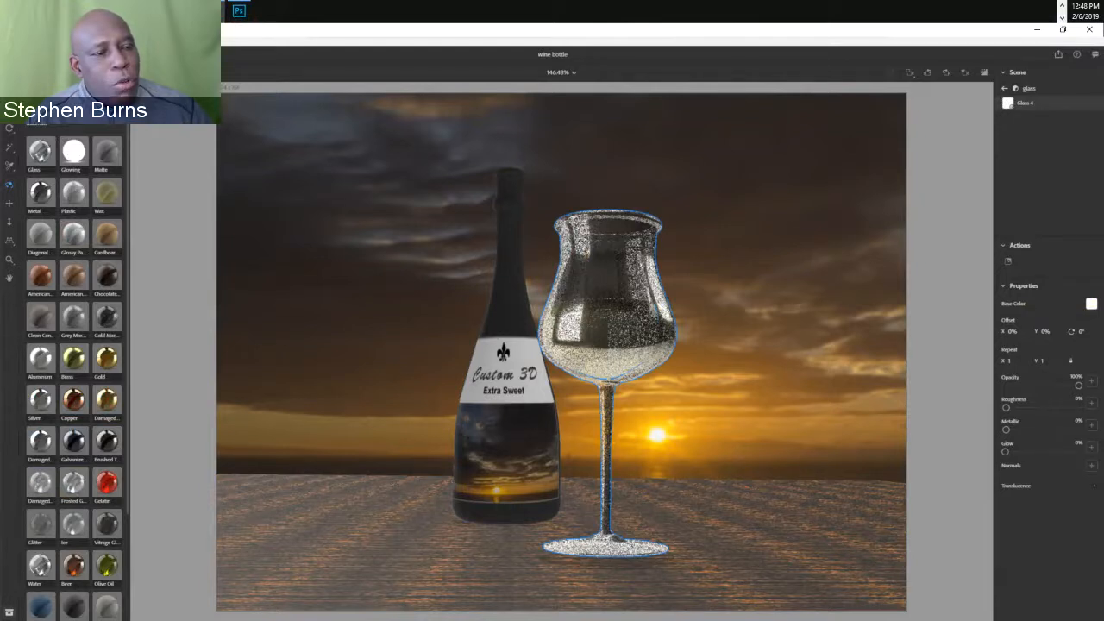
- Leave the glass material and select the whole wine bottle group in the scene, keeping its name
left_click(1005, 89)
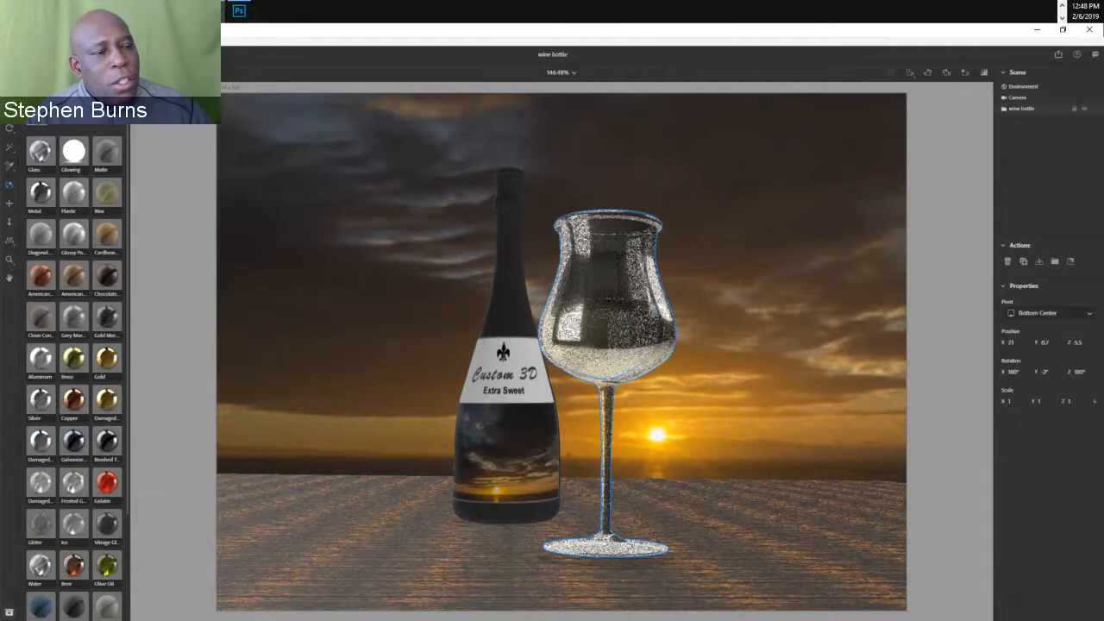
left_click(1021, 109)
double_click(1021, 109)
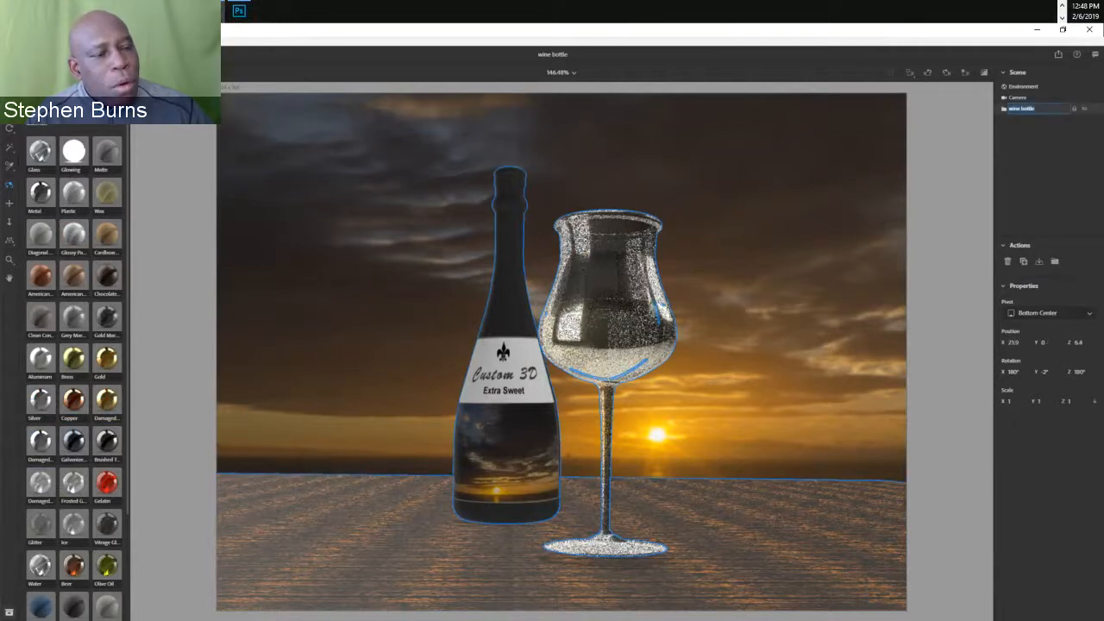
left_click(1023, 109)
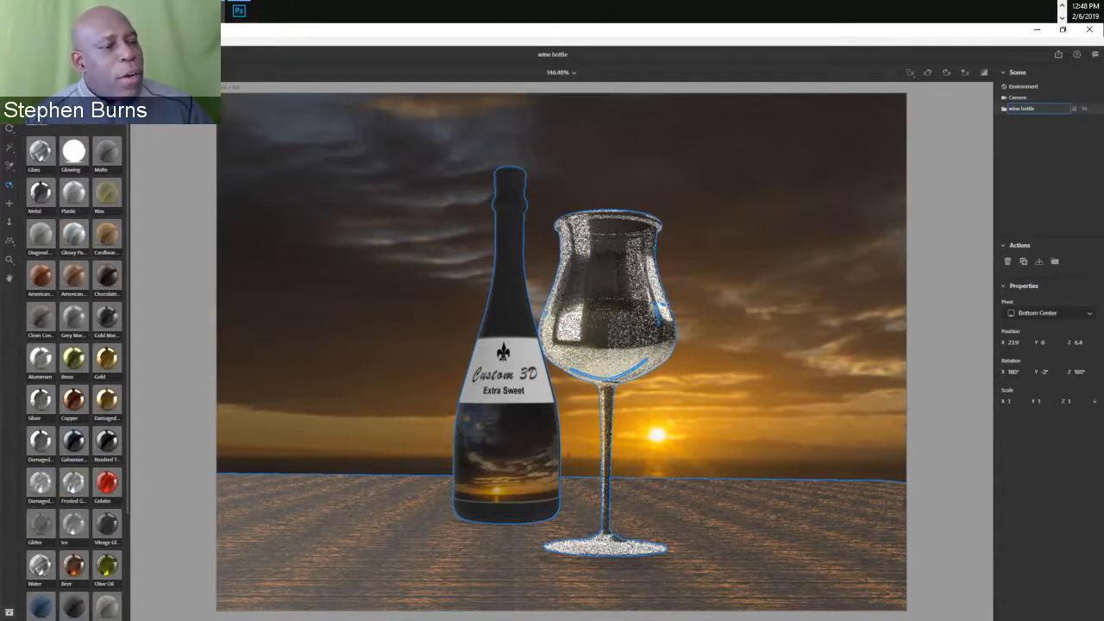
key("Return")
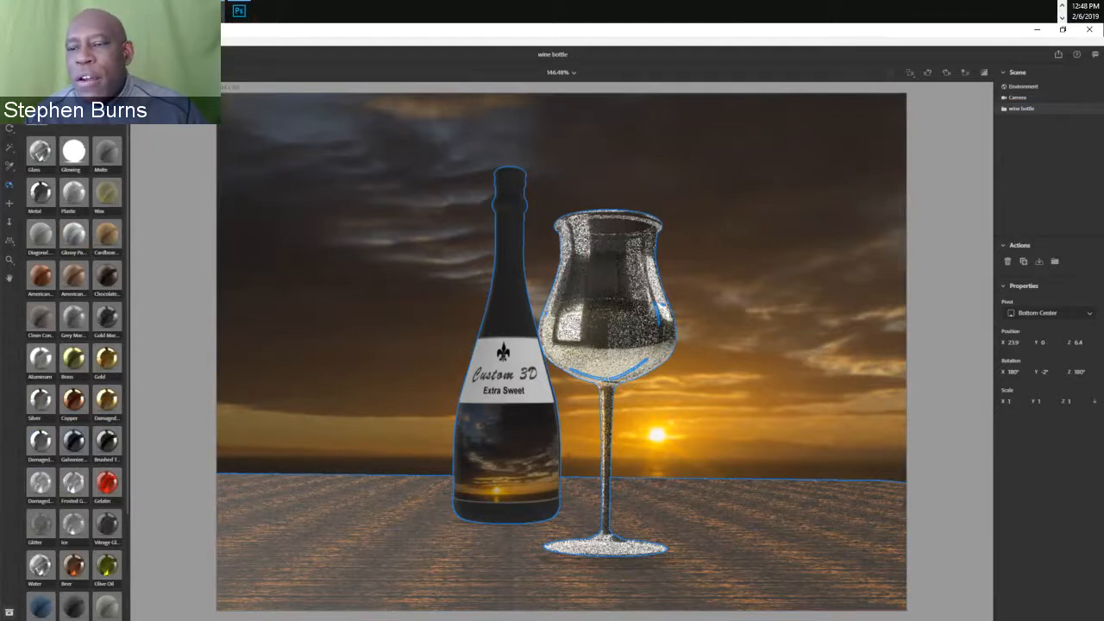
- Move the wine bottle group closer to the camera, to about X 19.8, Z 5.6
right_click(10, 92)
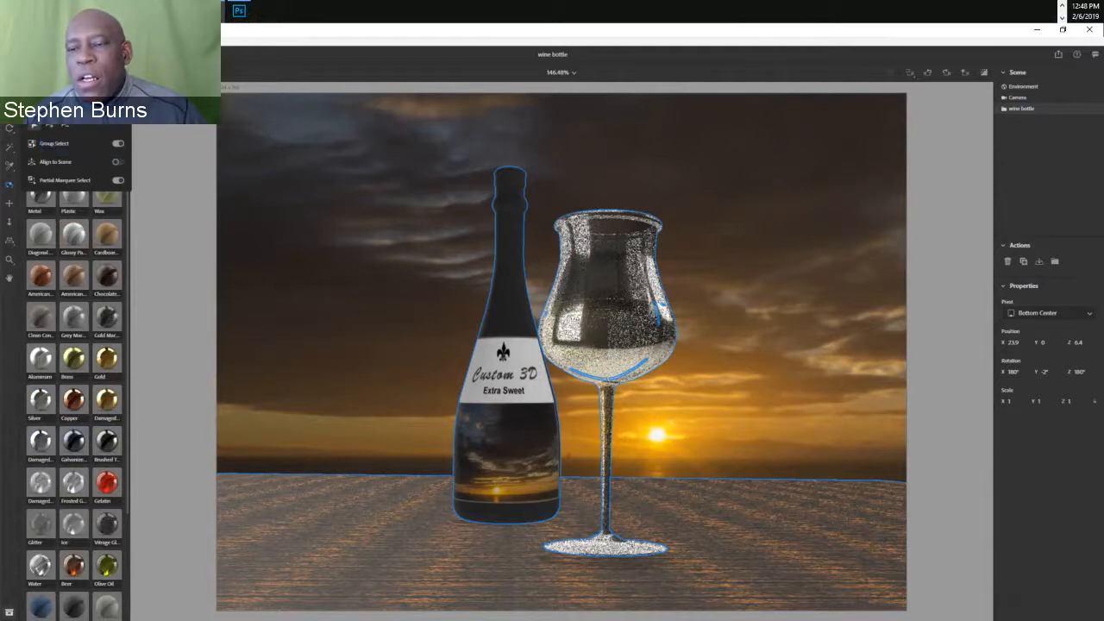
key("Escape")
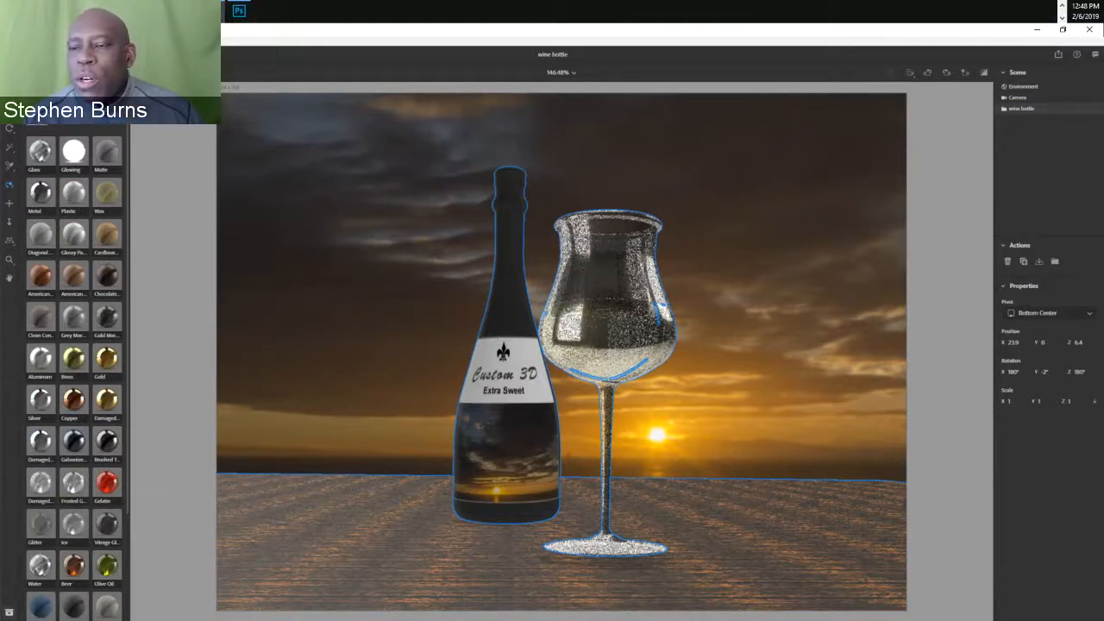
key("v")
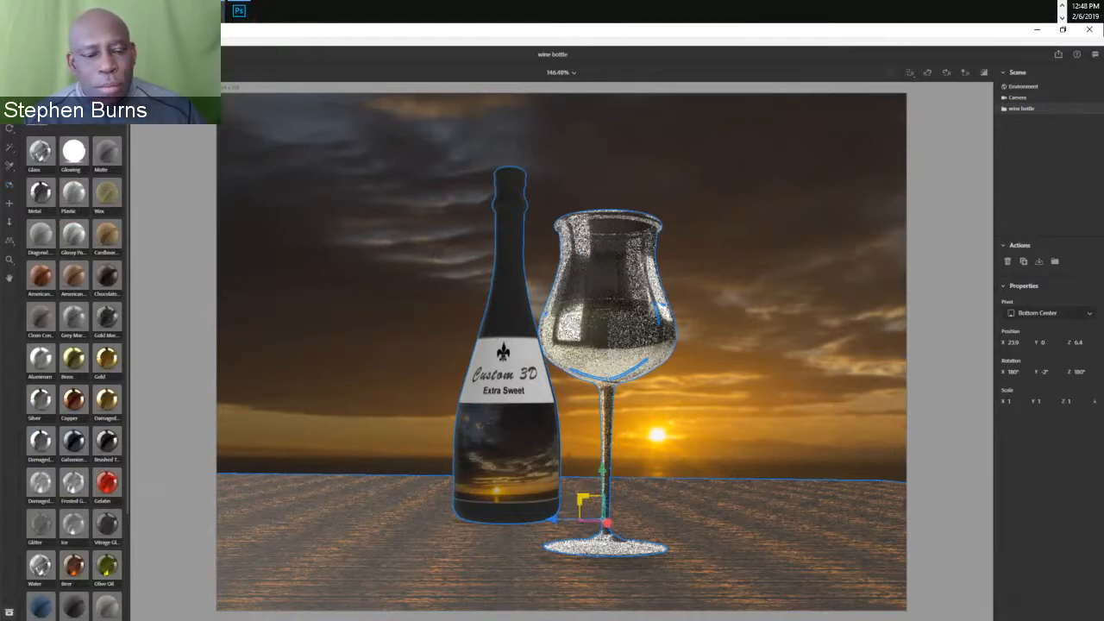
left_click_drag(612, 335, 613, 335)
key("v")
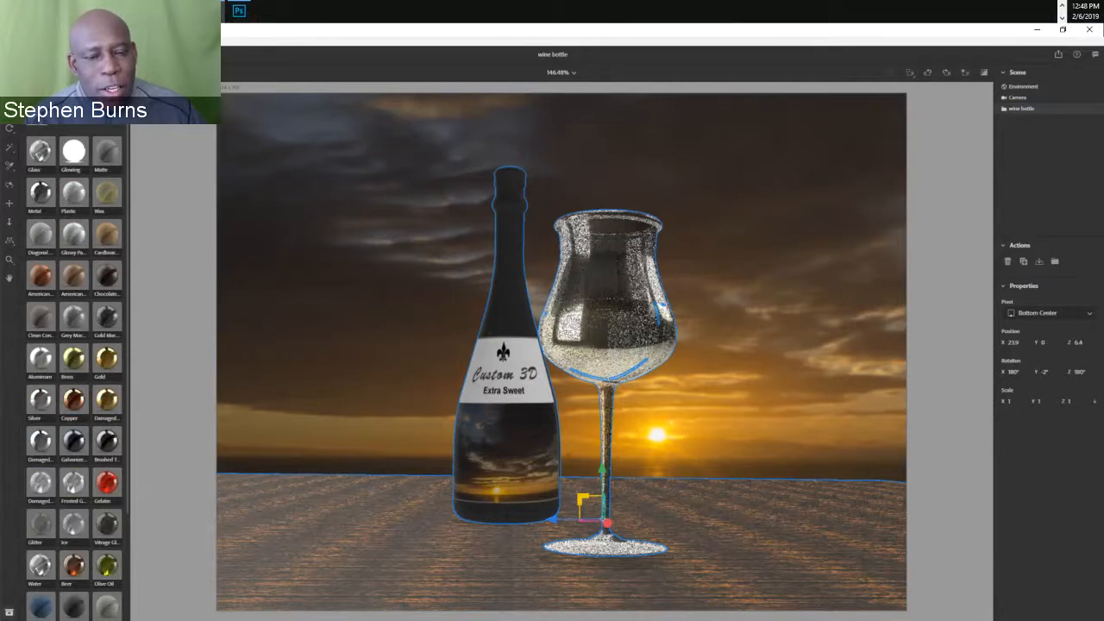
mouse_move(631, 338)
left_mouse_down()
mouse_move(642, 338)
mouse_move(614, 351)
mouse_move(618, 362)
mouse_move(621, 330)
mouse_move(642, 324)
mouse_move(627, 327)
left_mouse_up()
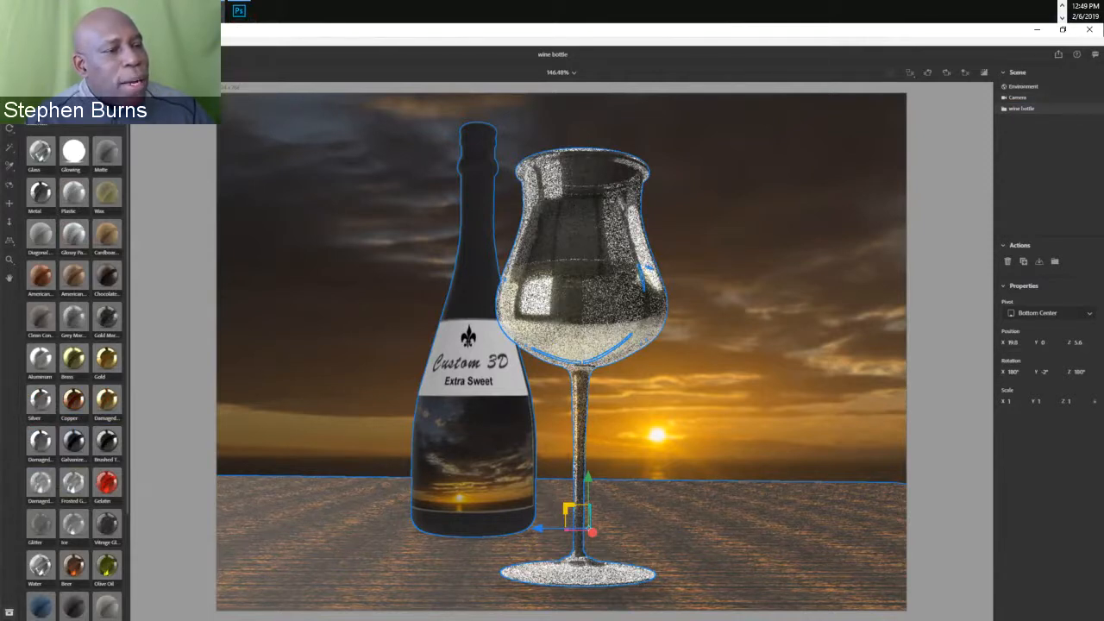
left_click(1004, 72)
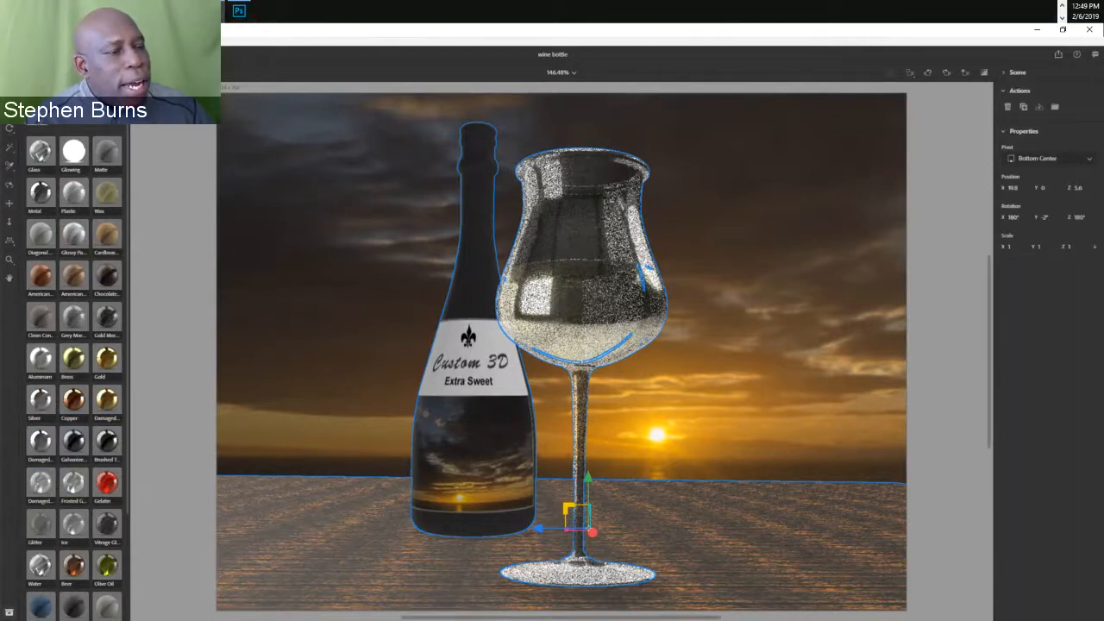
left_click(1003, 131)
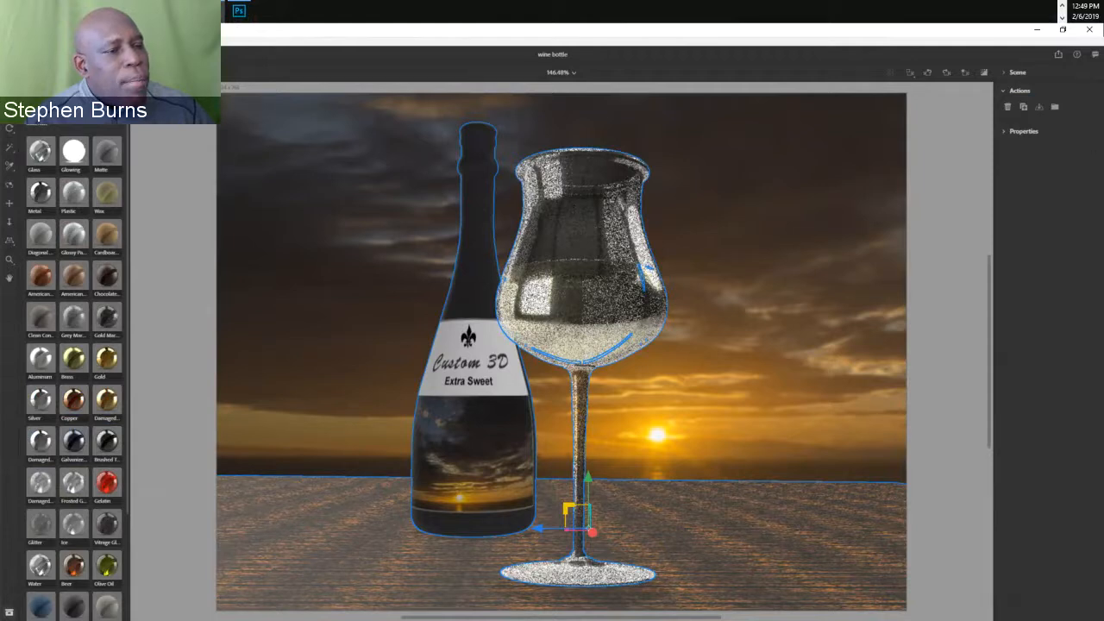
left_click(1002, 131)
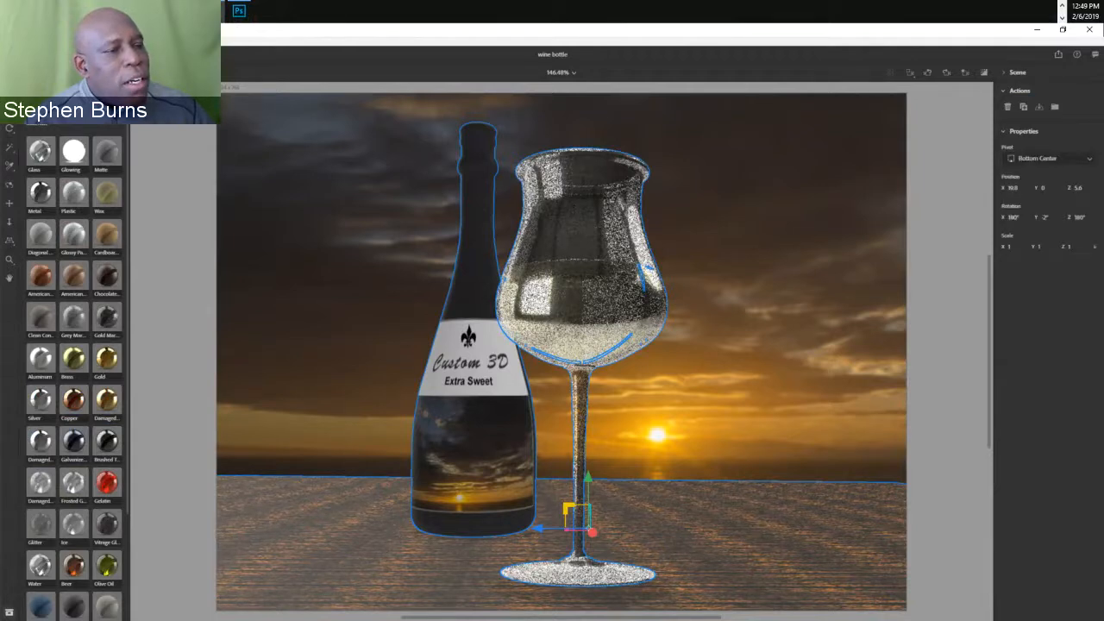
left_click(1003, 90)
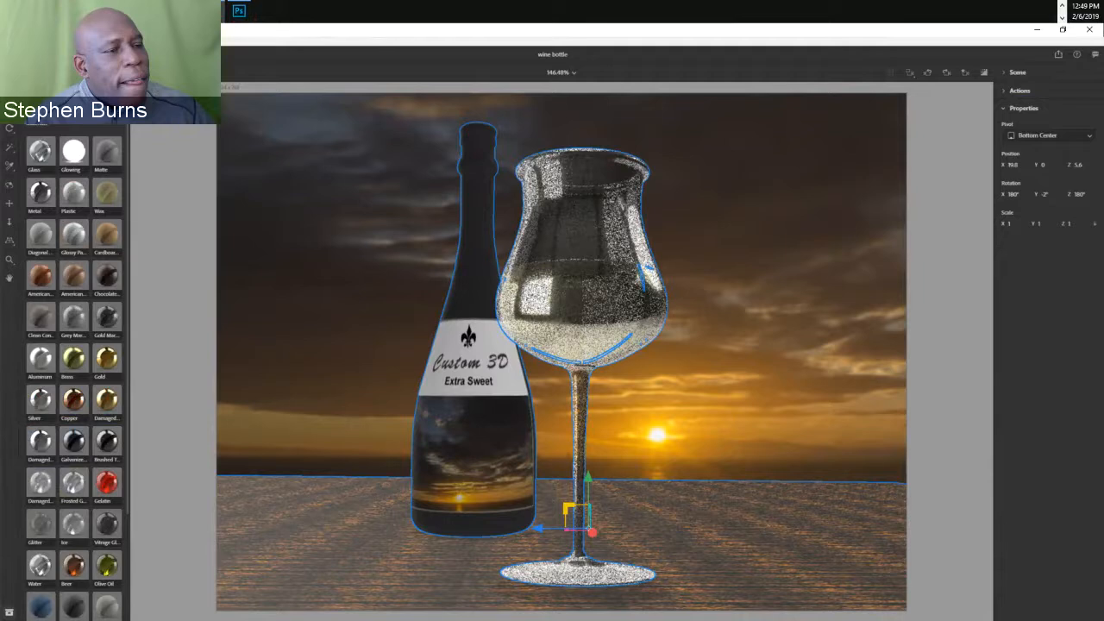
left_click(1003, 73)
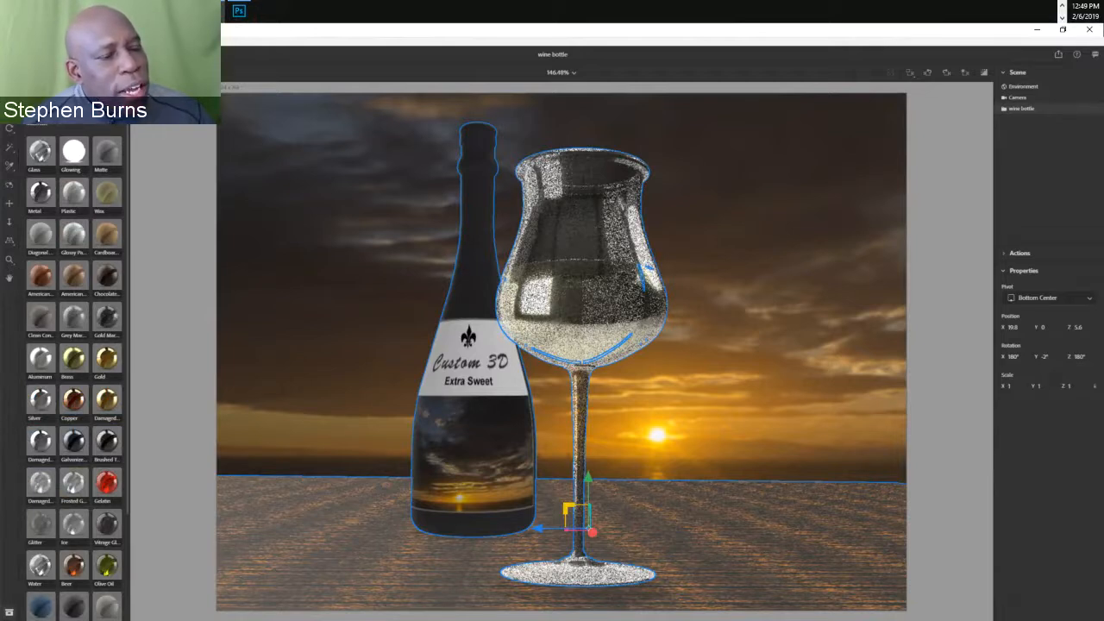
left_click(1003, 253)
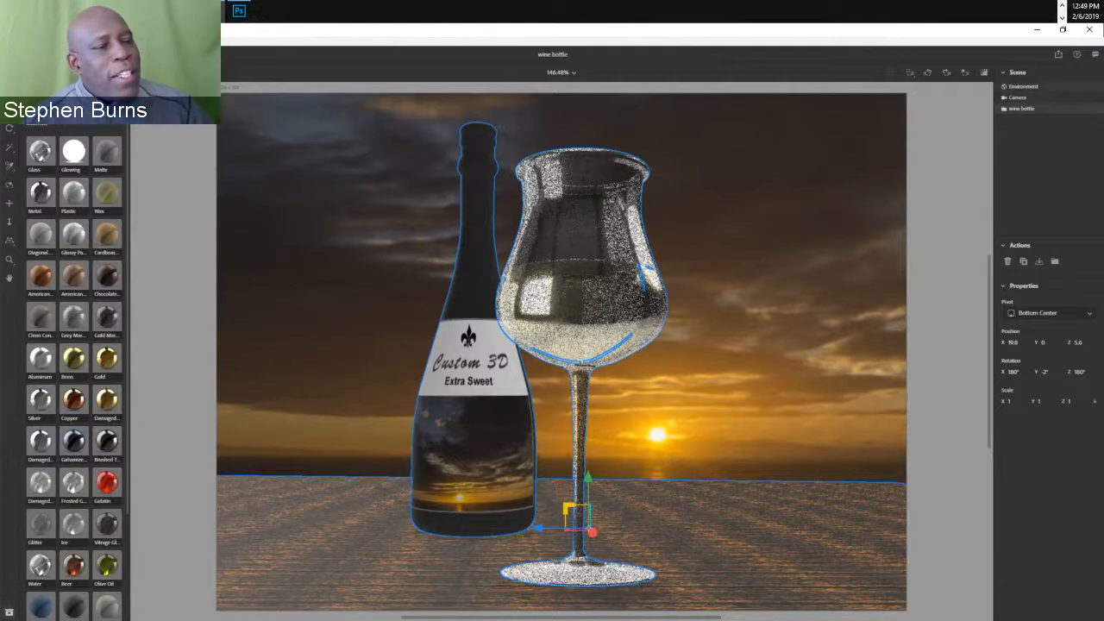
- Nudge the wine bottle group to about X 20.2, Z 5.7, and bring up the environment light presets
left_click_drag(568, 508, 571, 507)
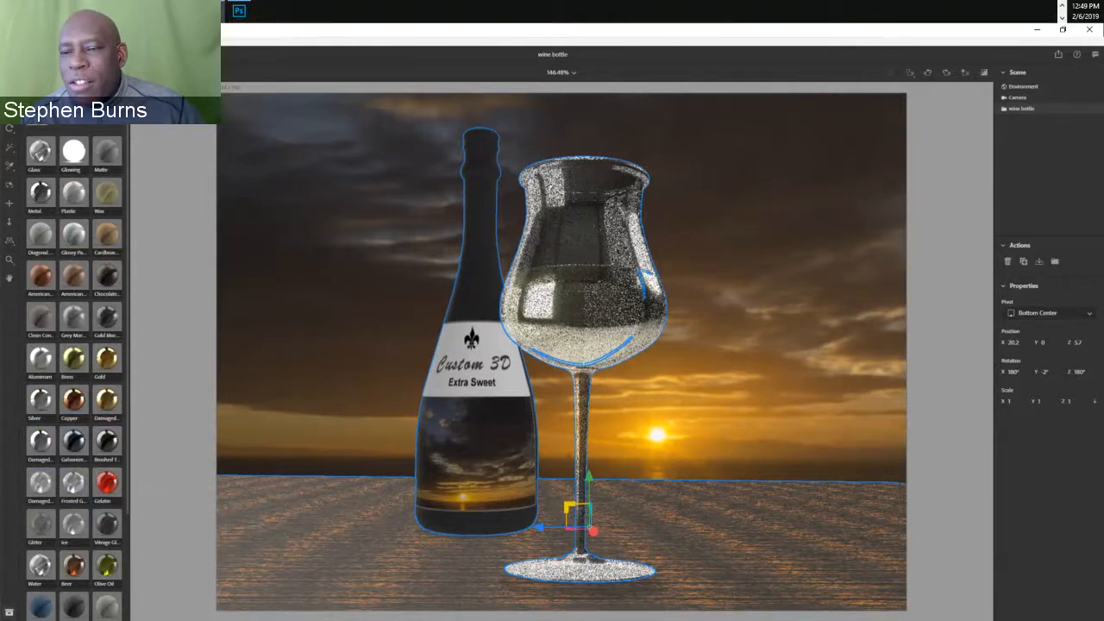
left_click(36, 106)
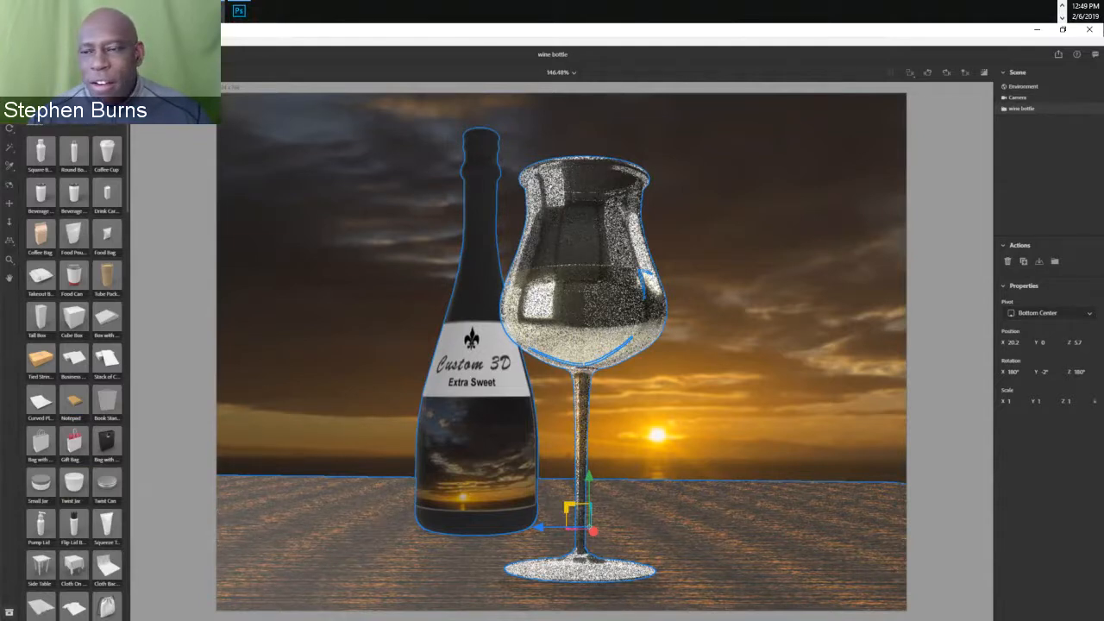
left_click(86, 91)
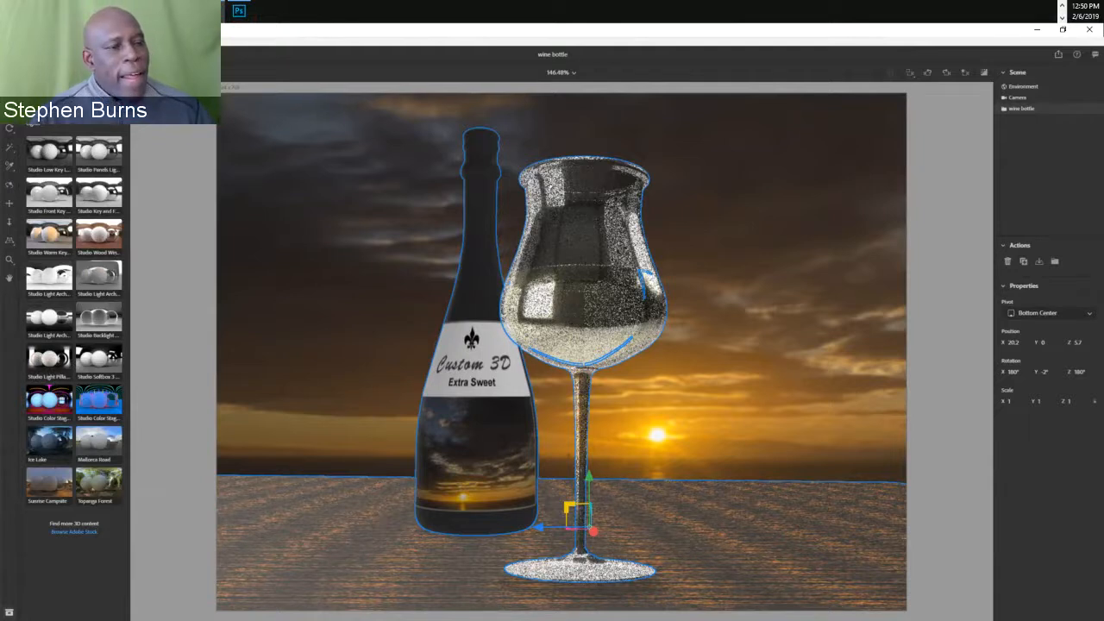
- Enable Colorize on the environment light with white (RGB 255, 255, 255)
left_click(1023, 86)
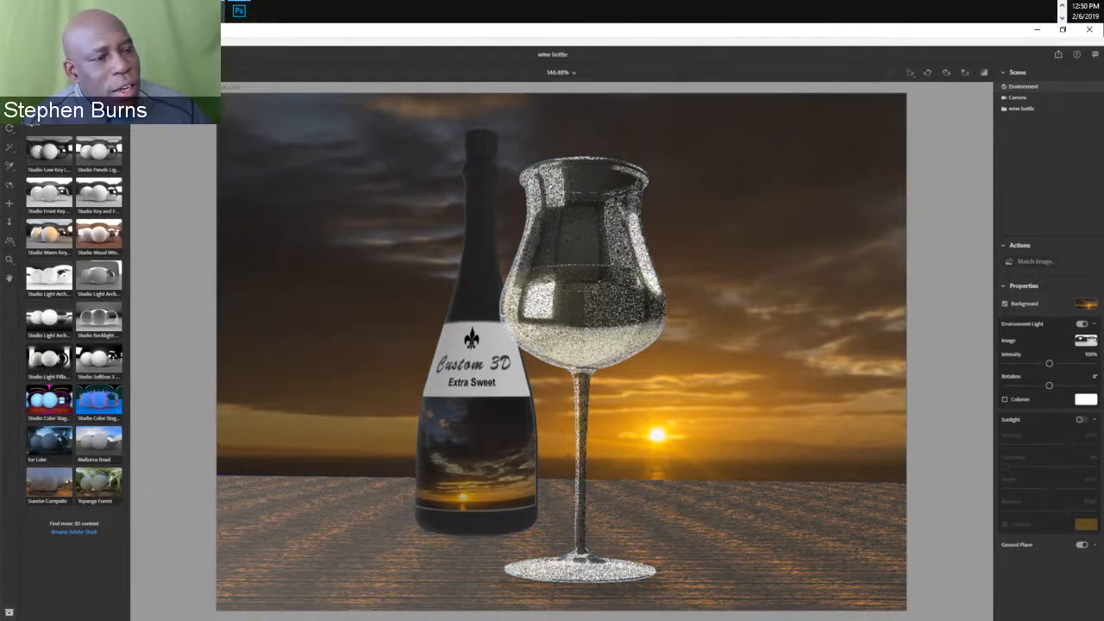
left_click(1021, 108)
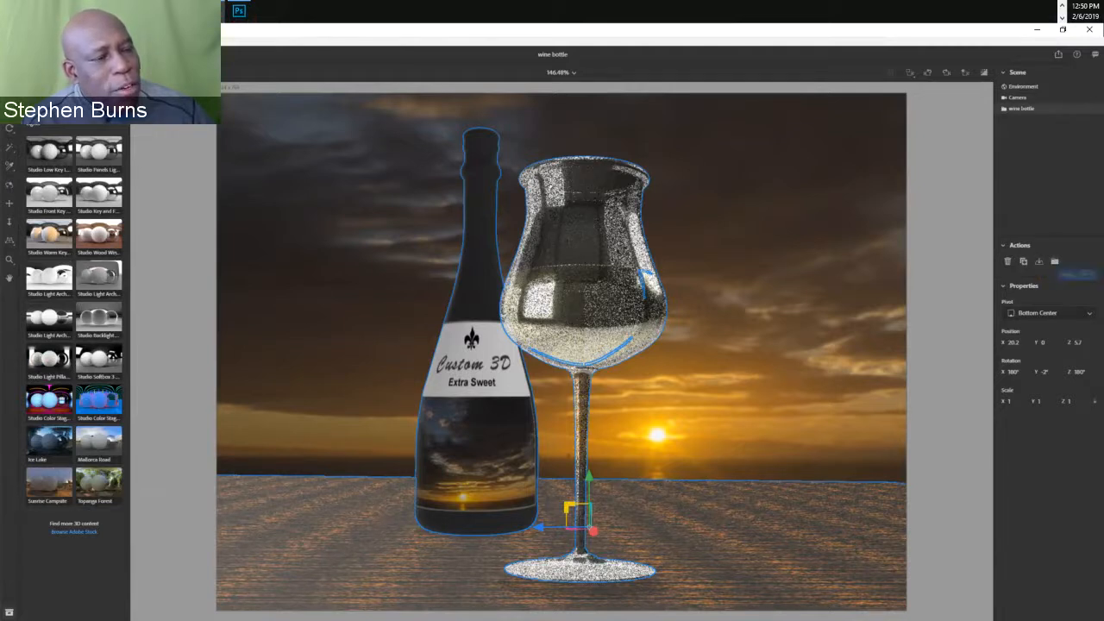
left_click(1024, 86)
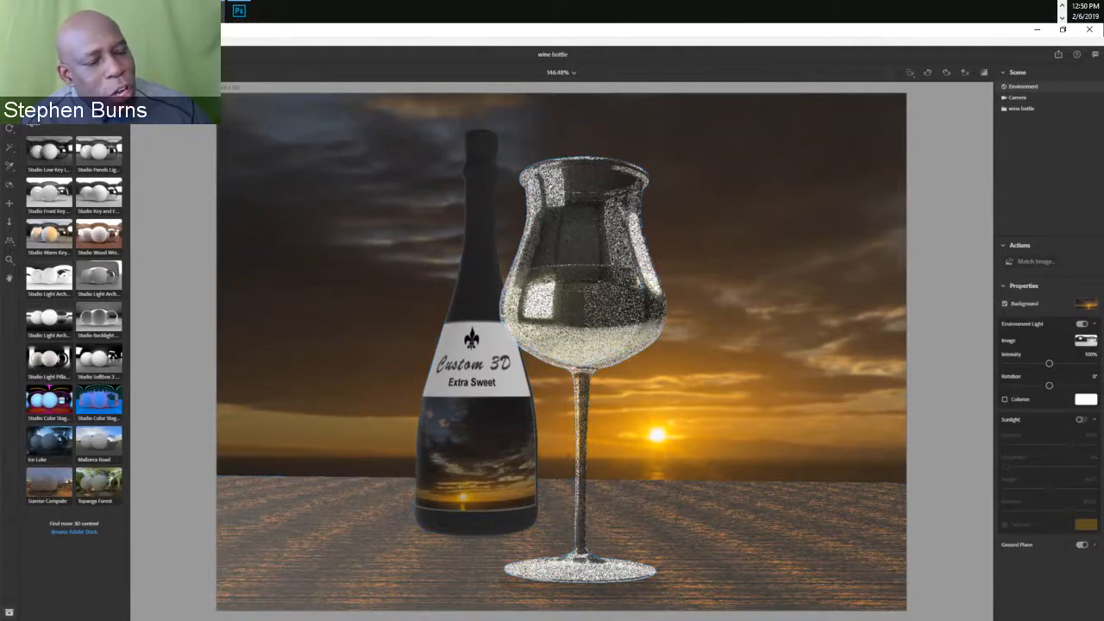
left_click(1085, 399)
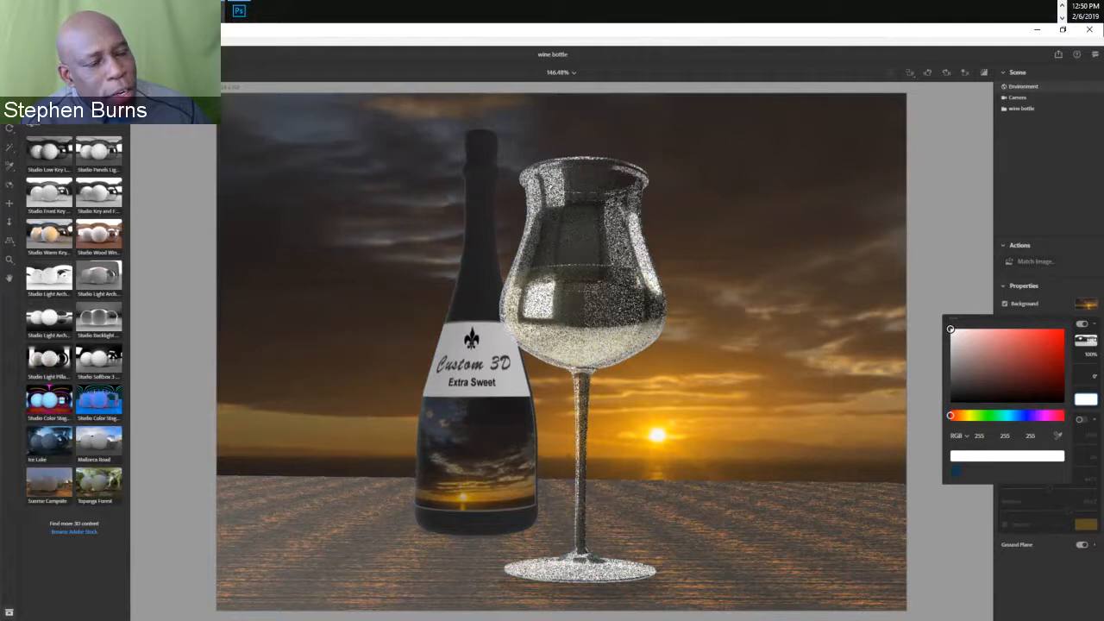
left_click(947, 268)
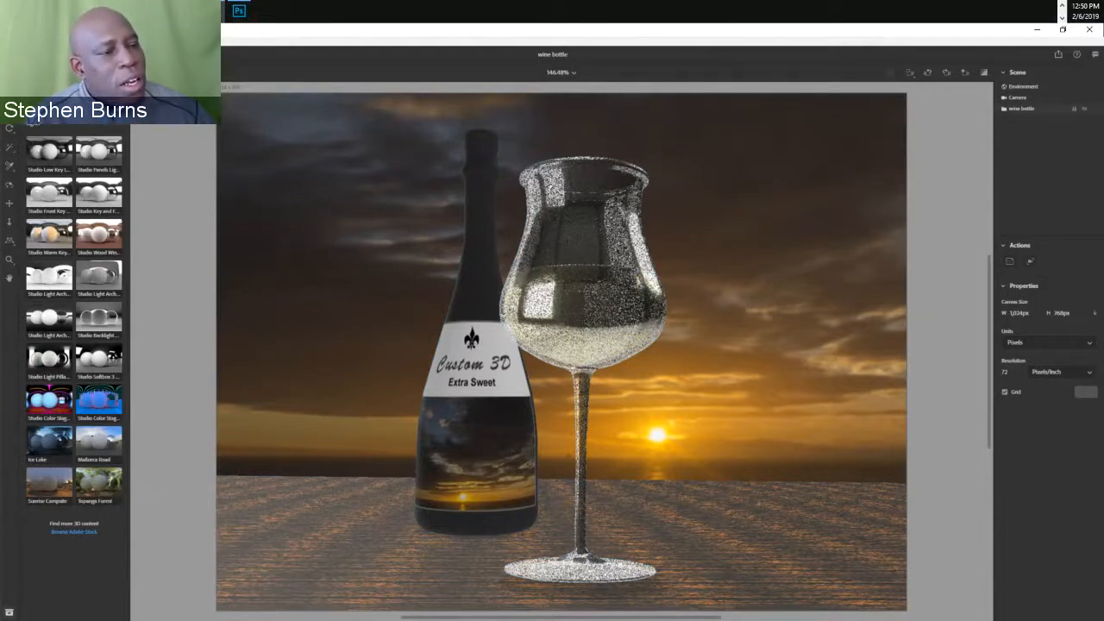
- Turn on the environment's sunlight and set its Colorize color to white (RGB 255, 255, 255)
left_click(1023, 86)
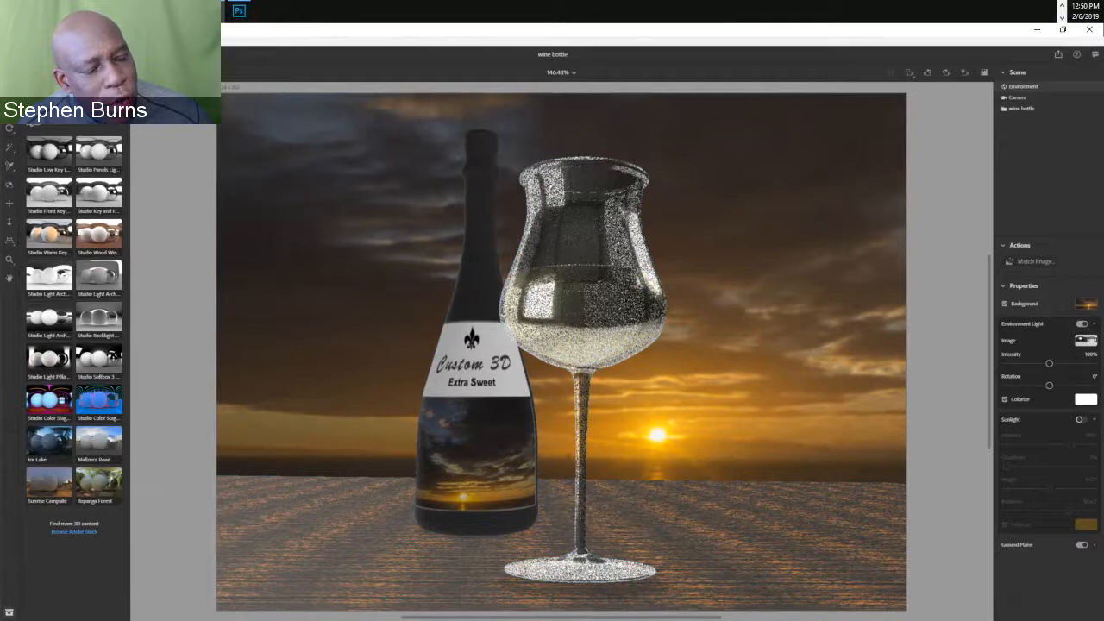
left_click(1081, 419)
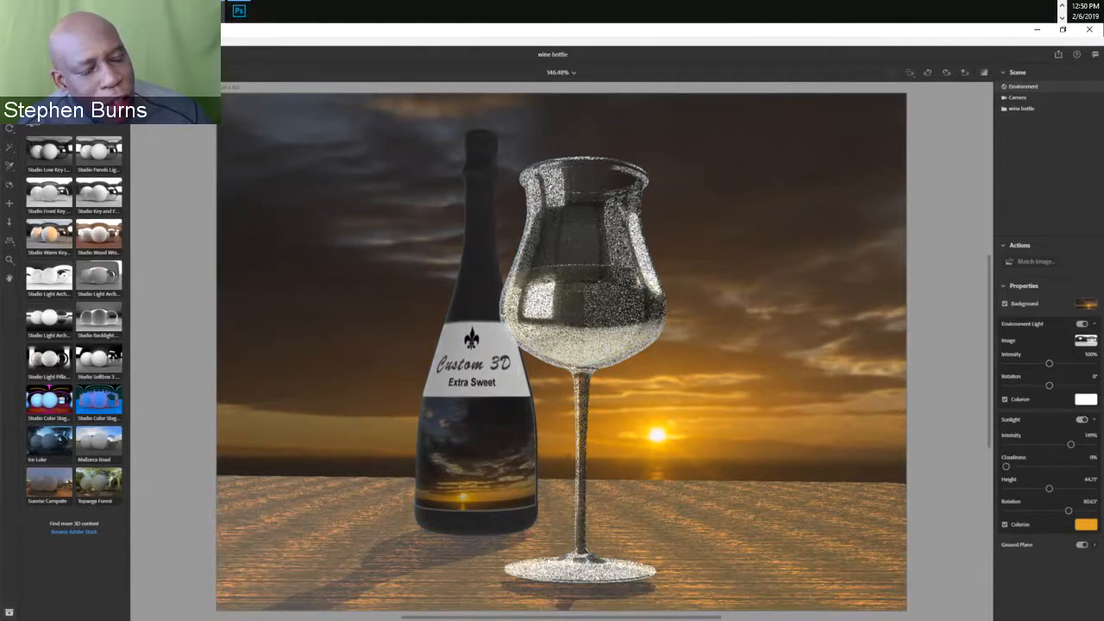
left_click(1085, 524)
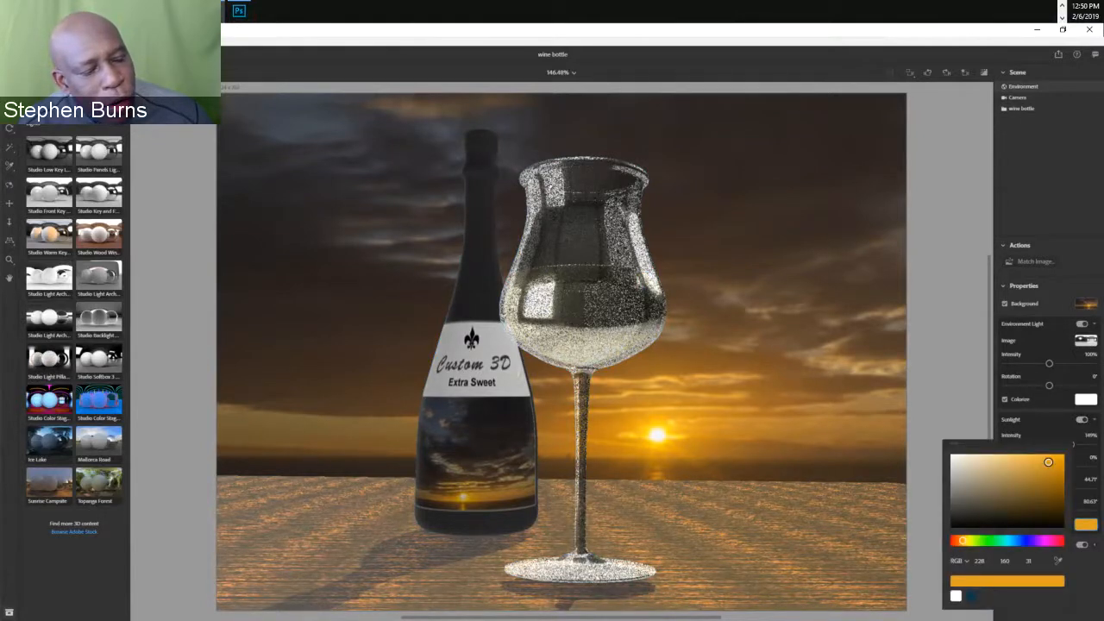
left_click(950, 455)
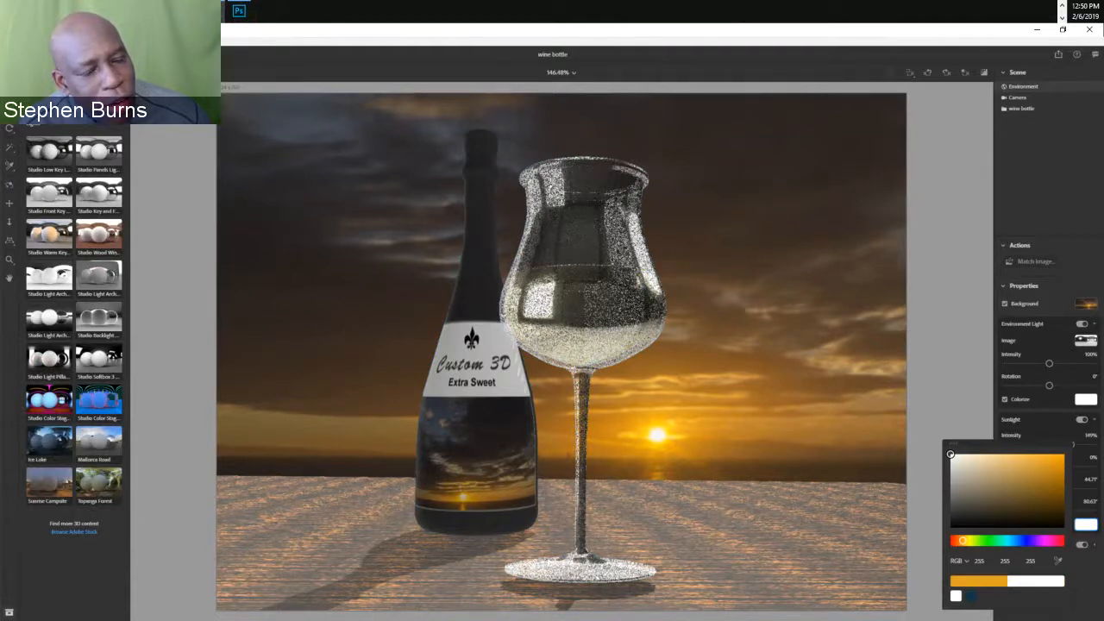
left_click(949, 362)
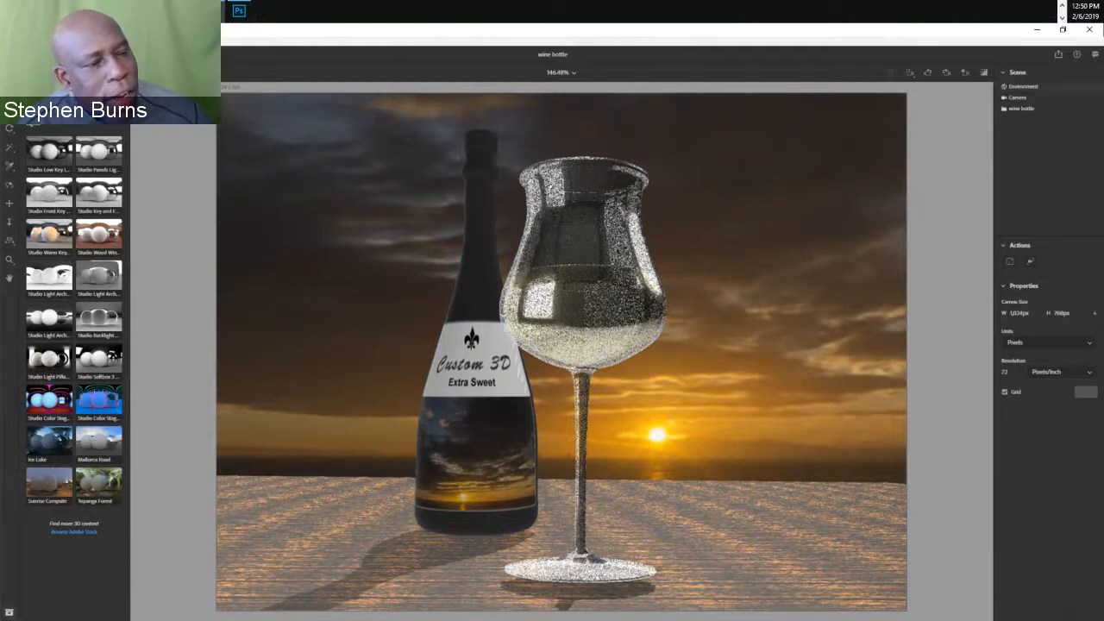
- Reduce the sunlight intensity to about 50% with 0% cloudiness and lower its height to about 30°
left_click(1023, 86)
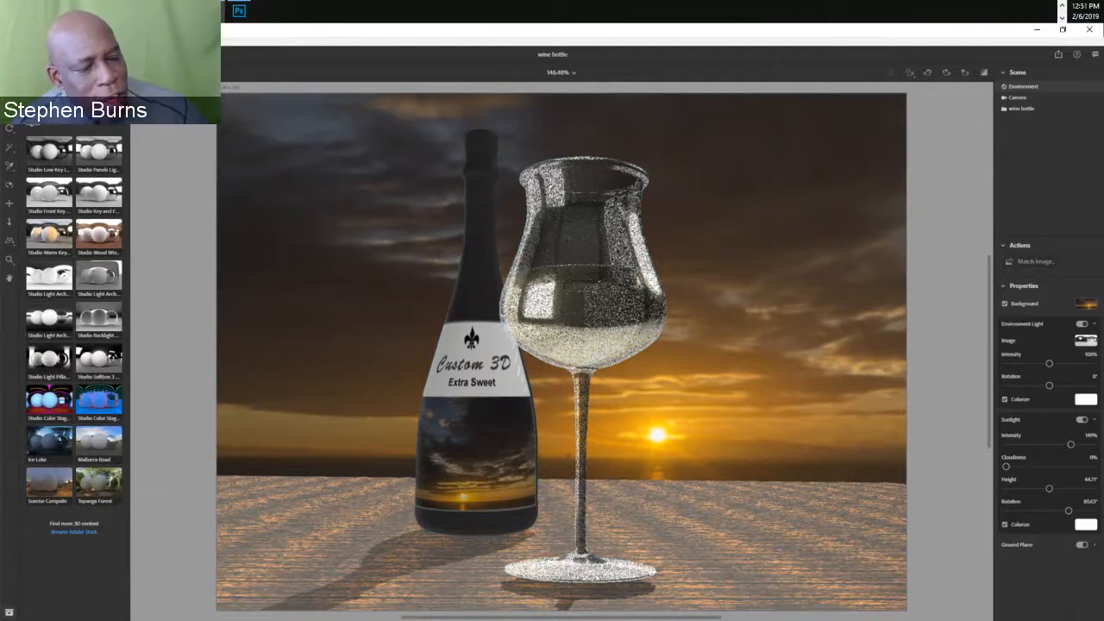
left_click_drag(1070, 444, 1005, 466)
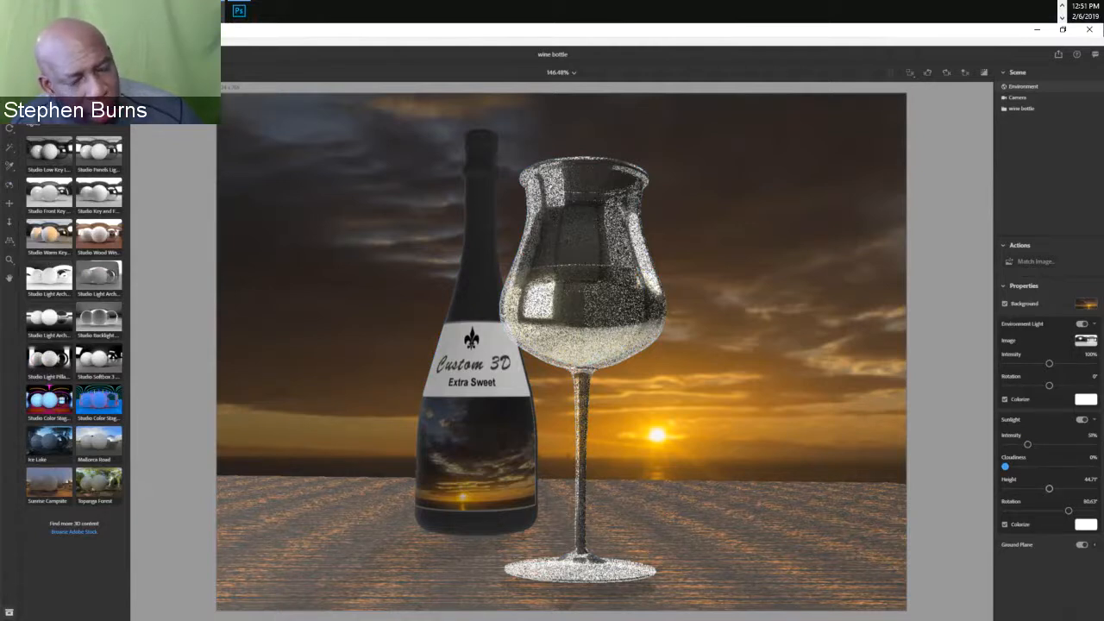
mouse_move(1049, 488)
left_mouse_down()
mouse_move(1070, 488)
mouse_move(1032, 488)
mouse_move(1093, 488)
mouse_move(1024, 488)
mouse_move(1034, 488)
left_mouse_up()
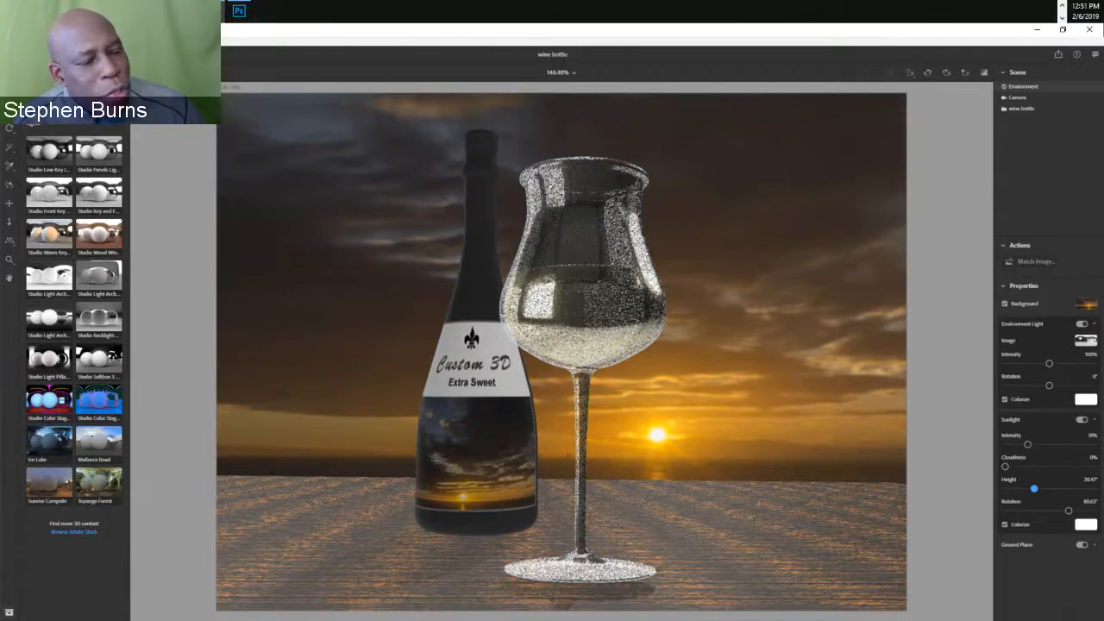
- Toggle the sunset background image off and on to compare the scene with and without it
left_click(1004, 303)
left_click(1003, 303)
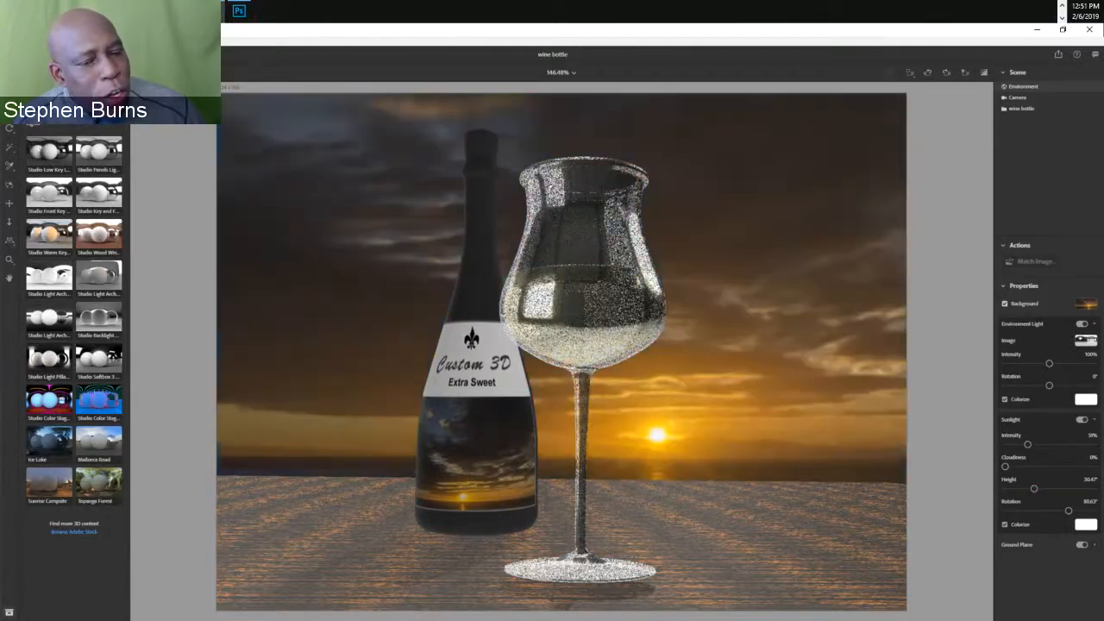
left_click(1003, 303)
left_click(1004, 304)
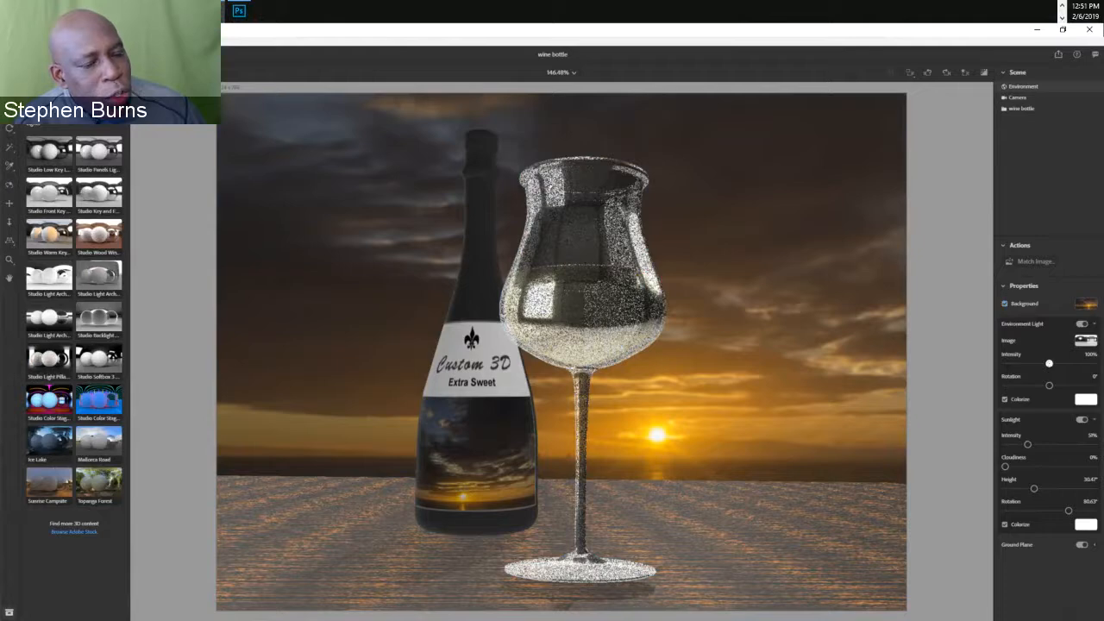
- Lower the environment light intensity to about 36% and bring up the material presets
left_click_drag(1048, 363, 1021, 363)
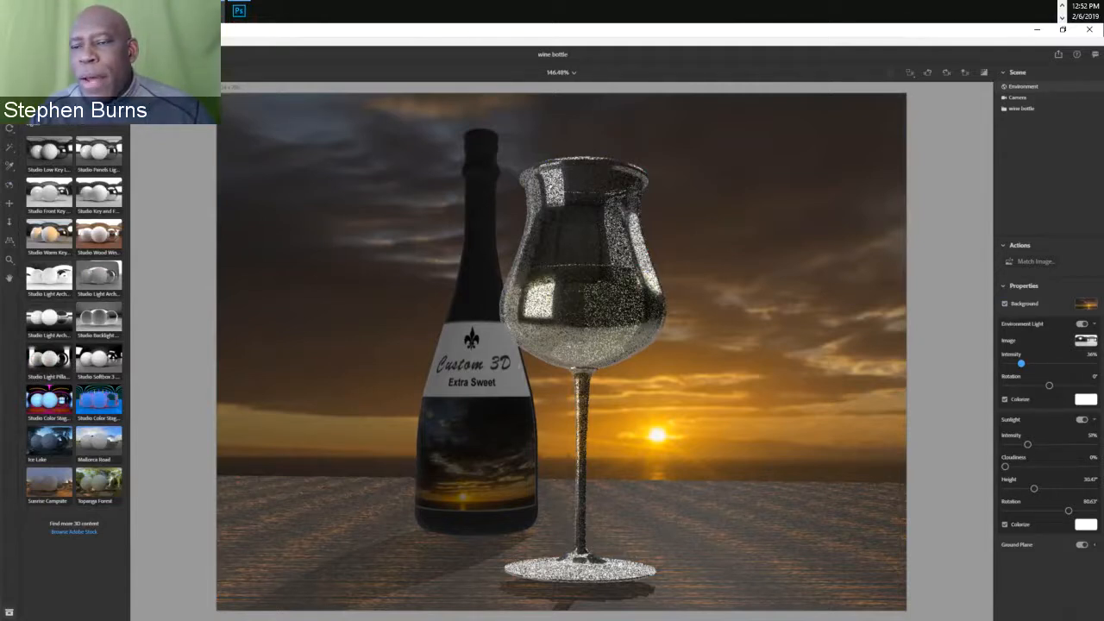
left_click(59, 104)
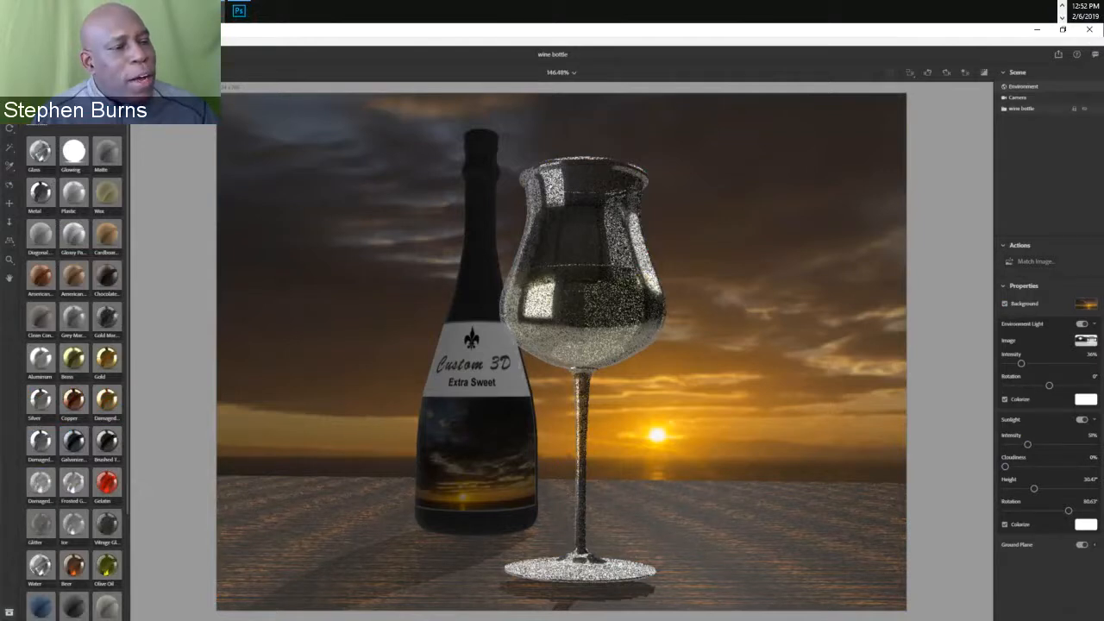
double_click(1021, 109)
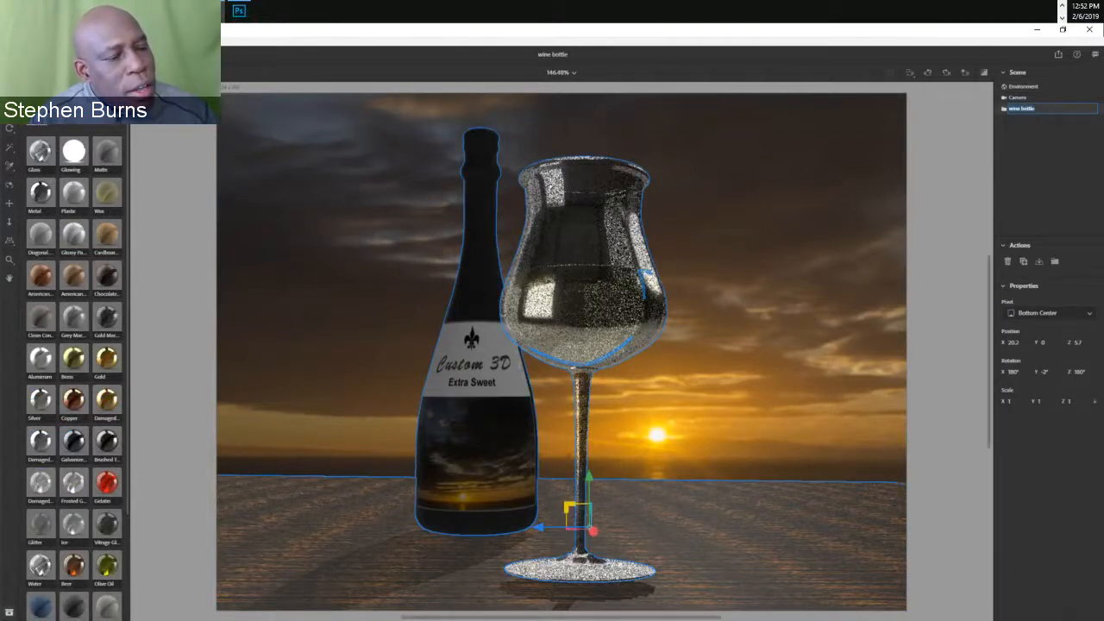
key("Escape")
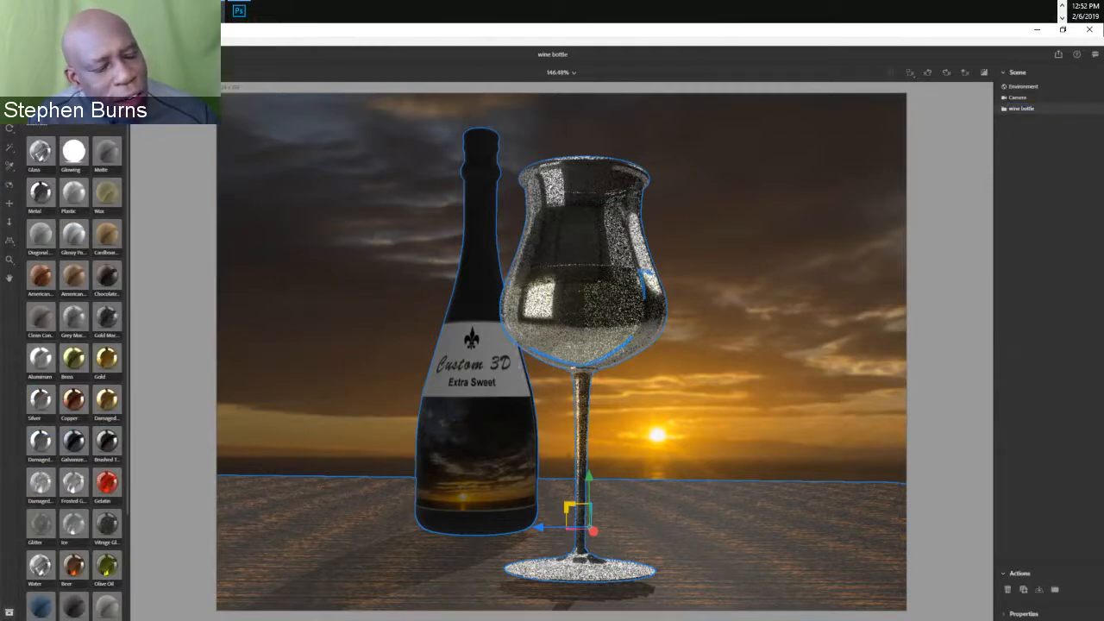
left_click(1003, 574)
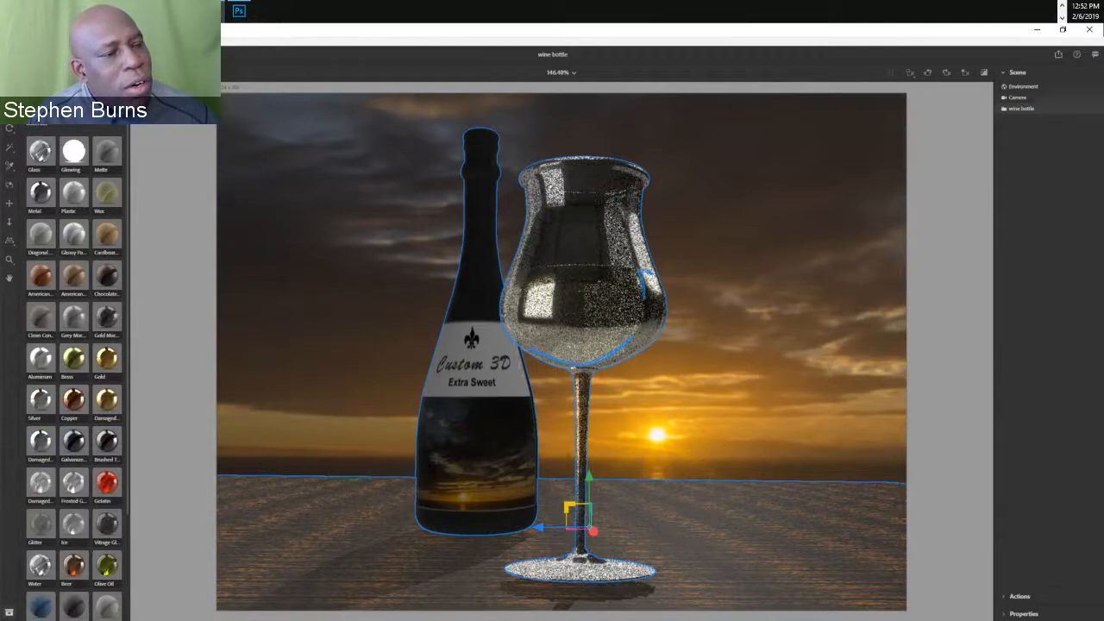
left_click(1018, 98)
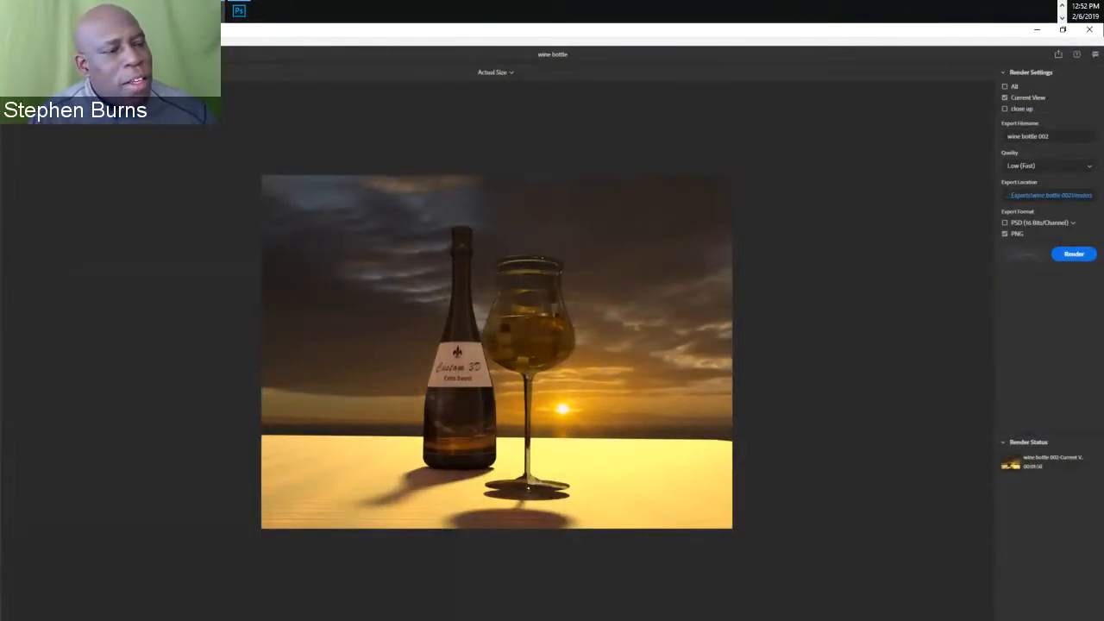
- Set the export filename to wine bottle 003, start rendering the current view, and cancel the render
left_click(1029, 136)
key("End")
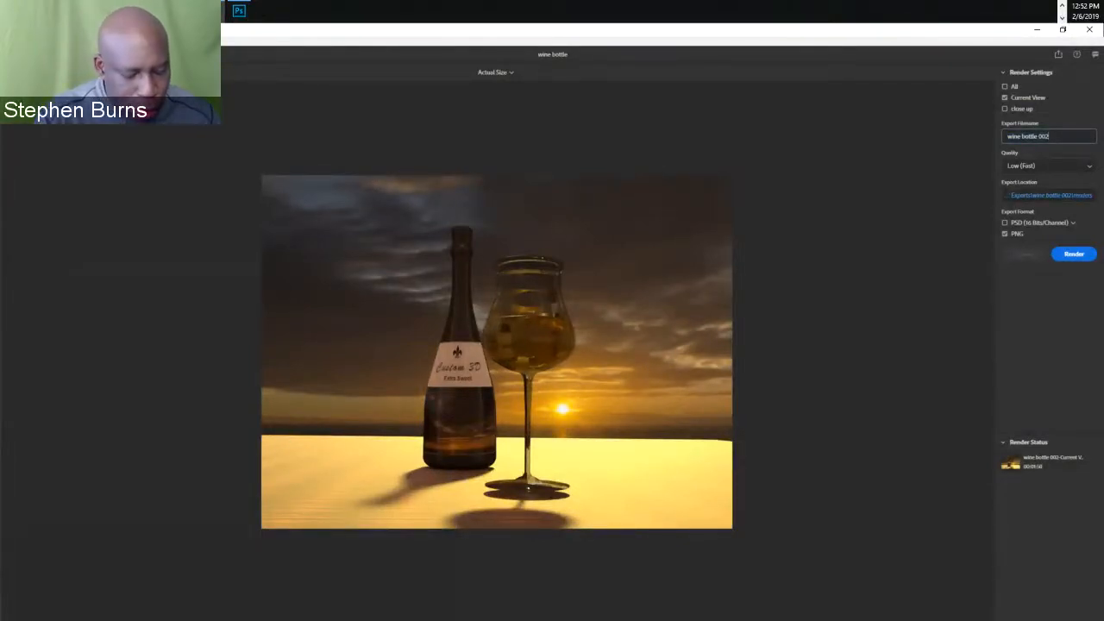
key("BackSpace")
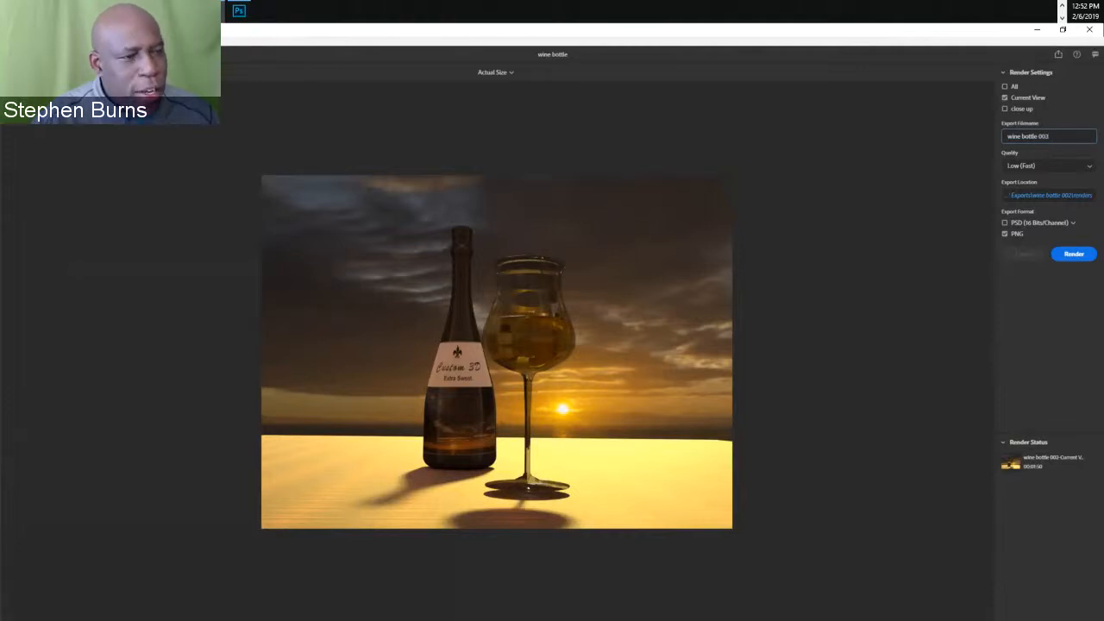
left_click(1073, 254)
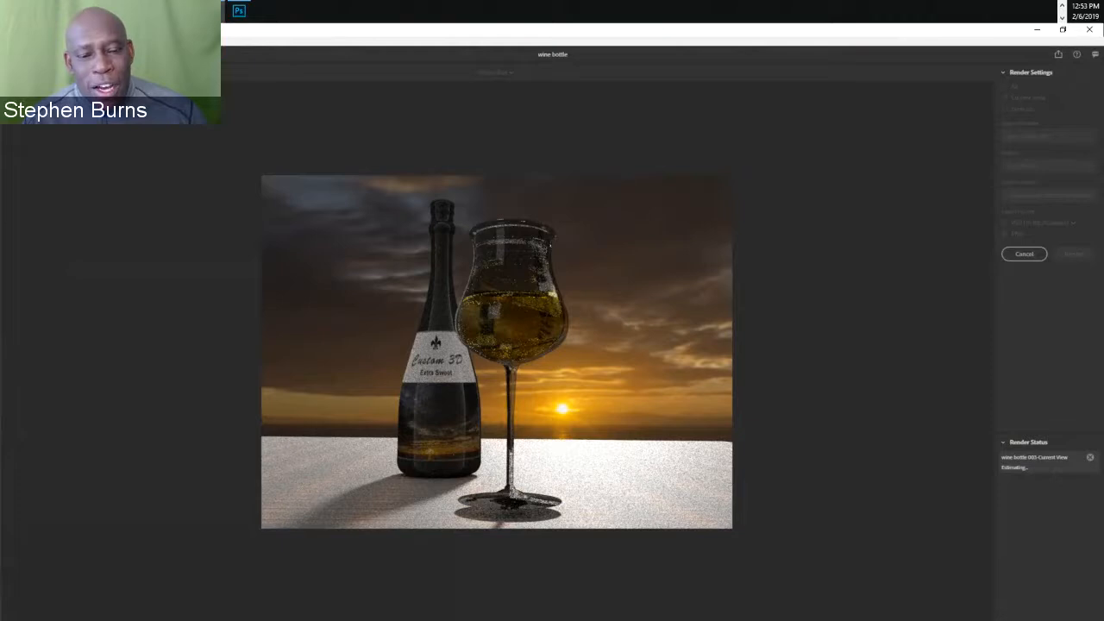
left_click(1024, 253)
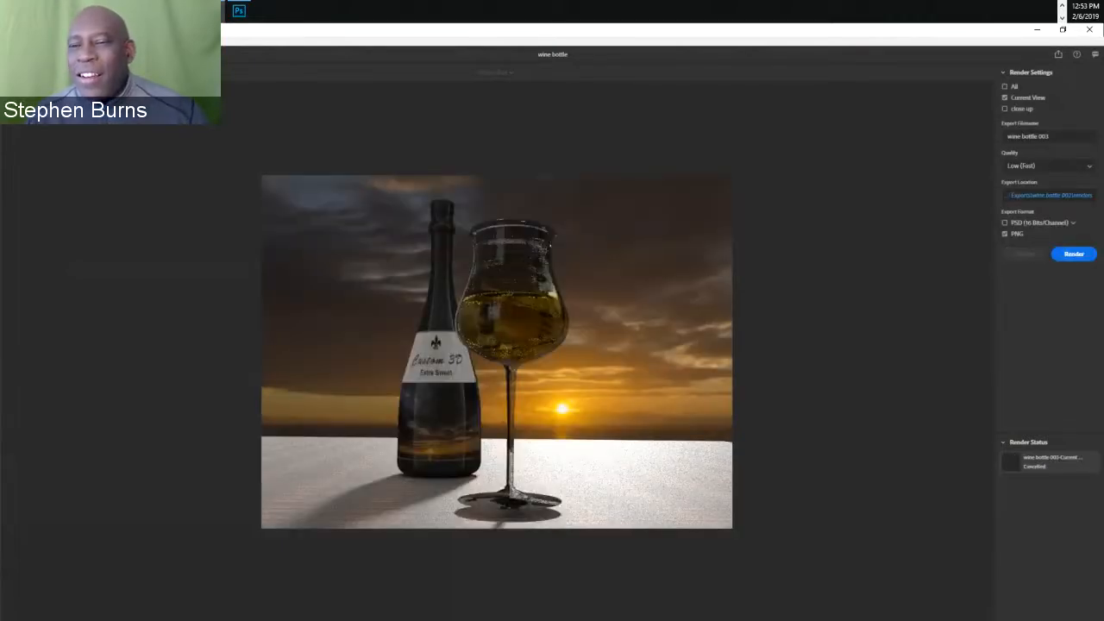
- Open the Watch Dimension File from the Watch folder in OBJ Exports without saving the wine bottle document
left_click(8, 40)
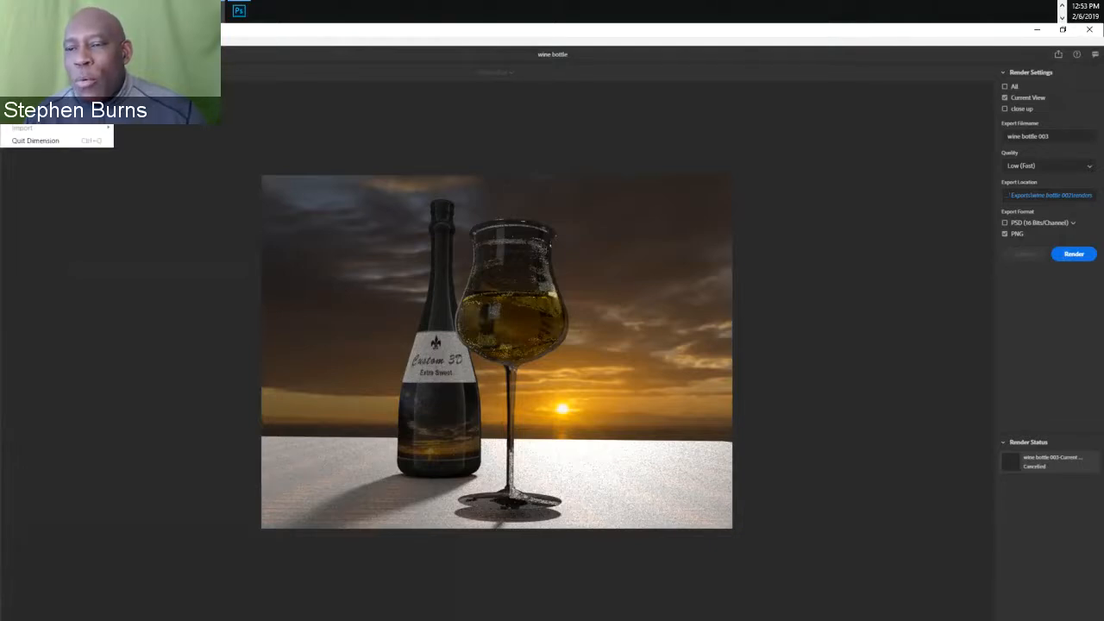
left_click(25, 65)
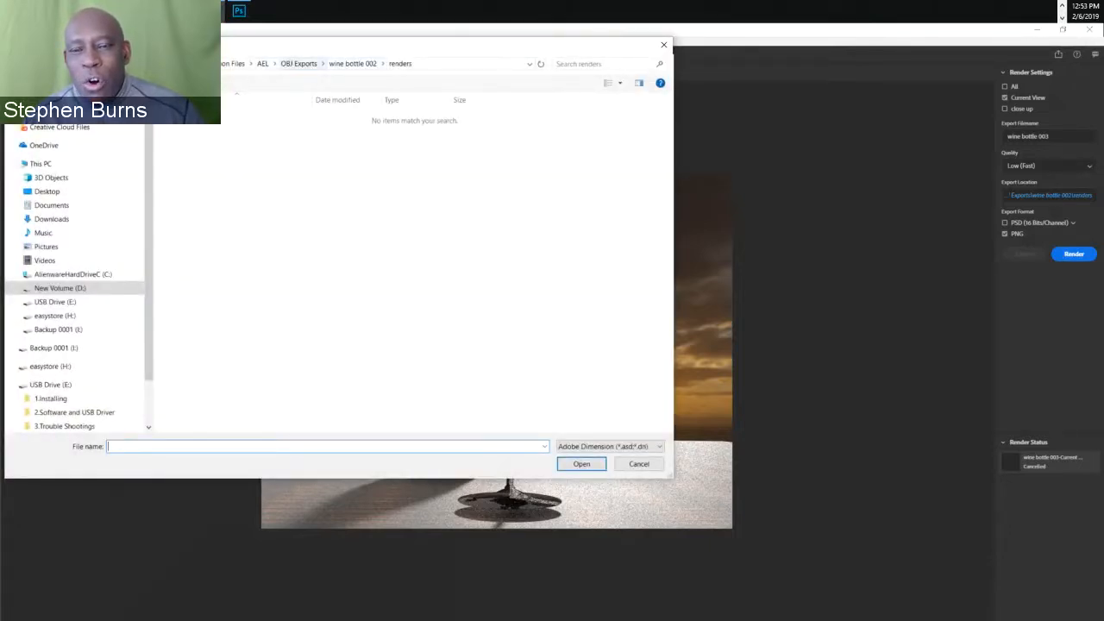
left_click(298, 63)
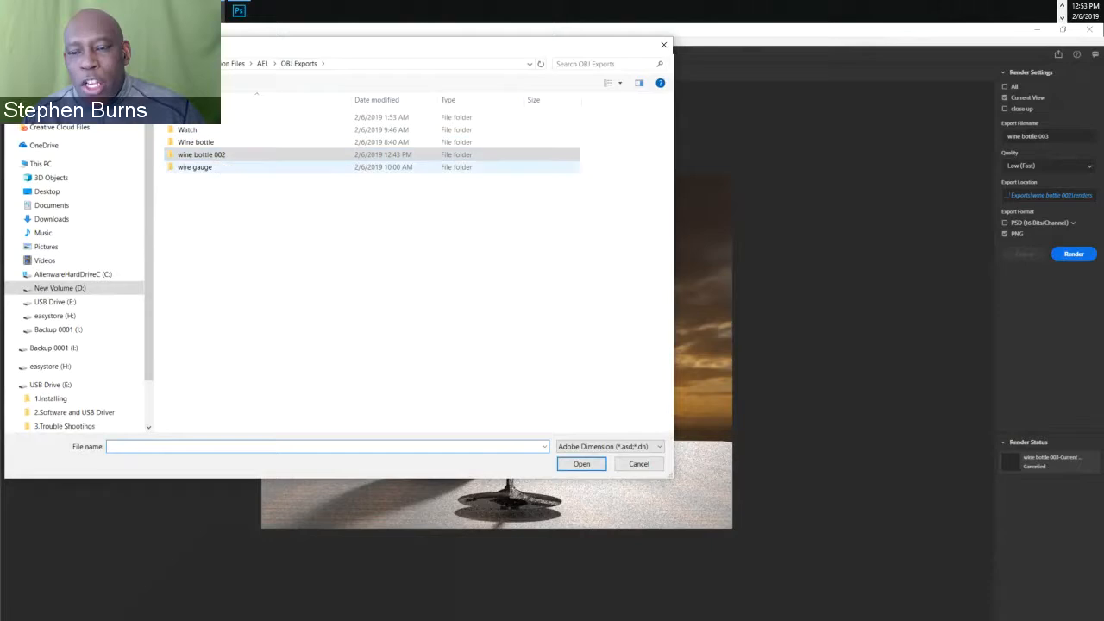
double_click(187, 129)
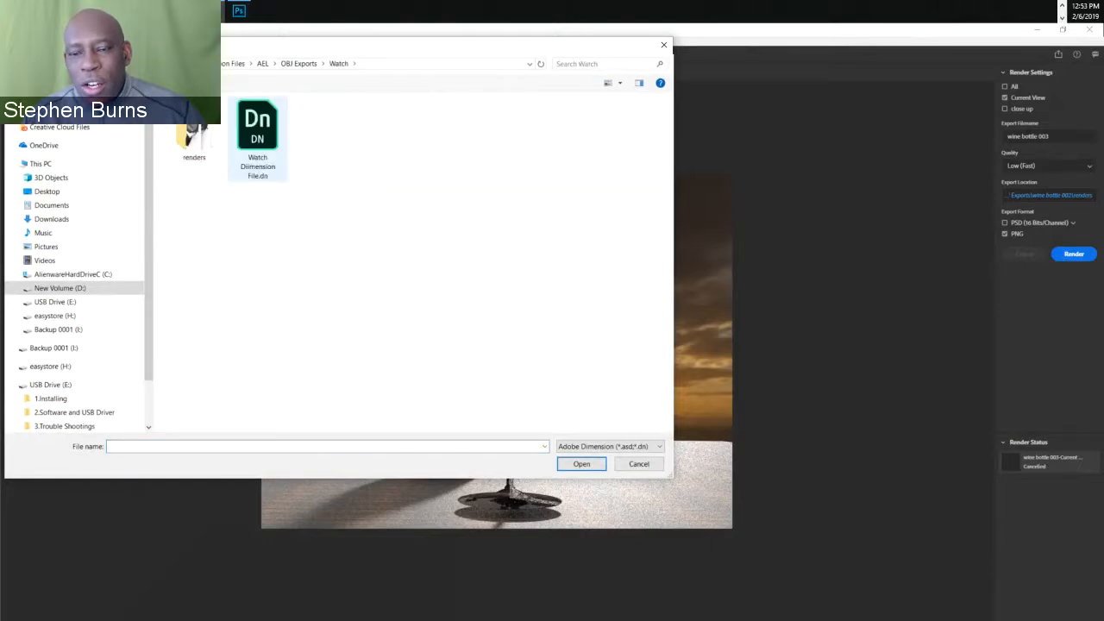
double_click(257, 138)
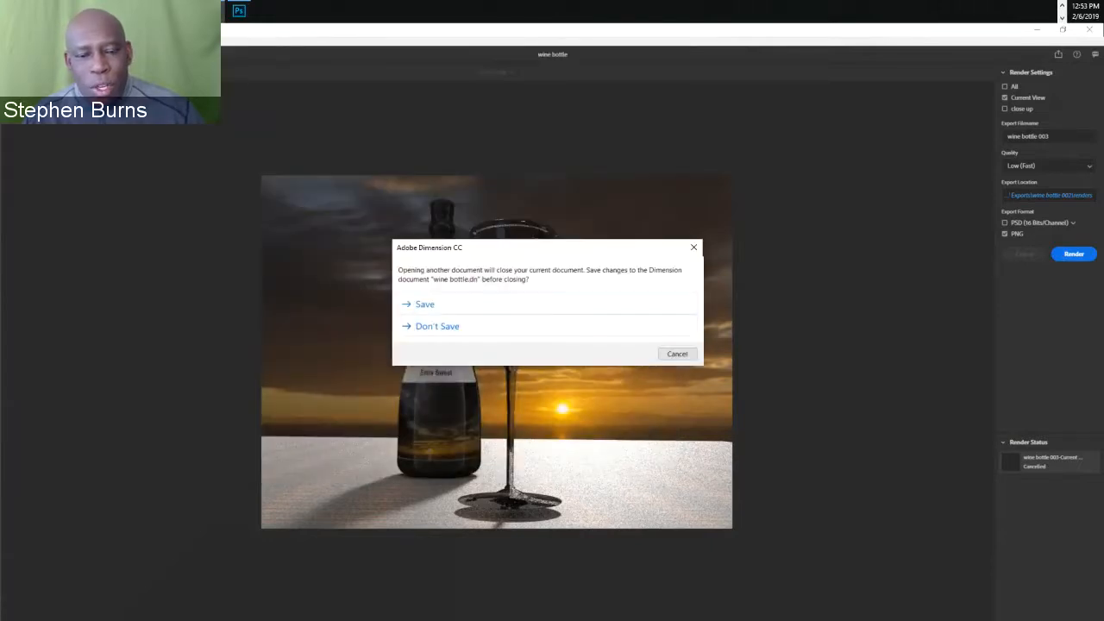
left_click(437, 326)
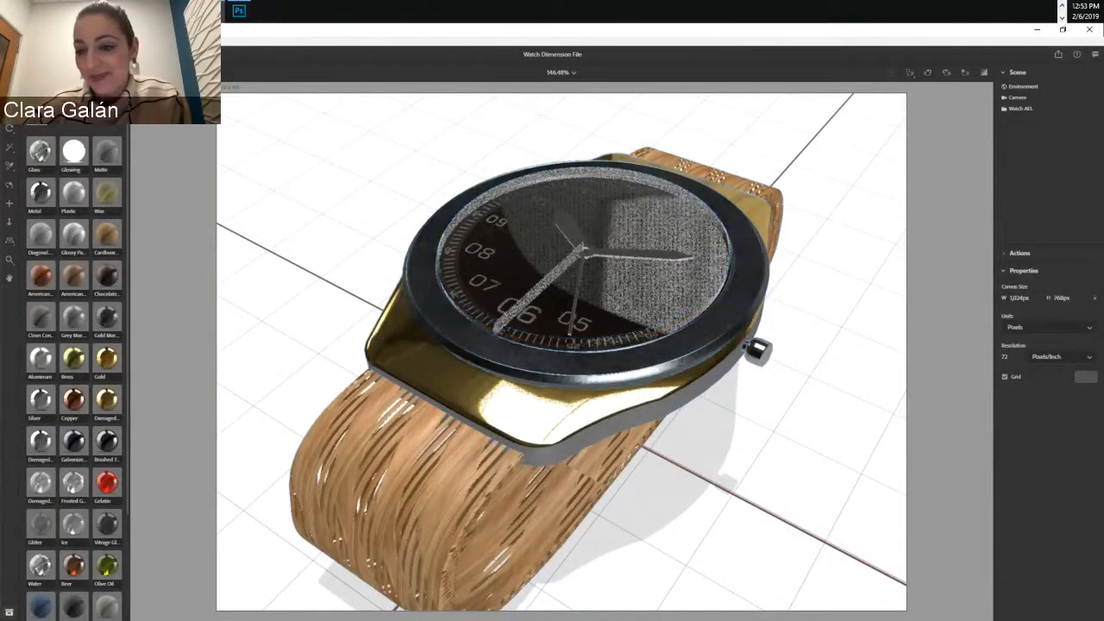
- Orbit the camera around the watch and apply the Weave Fabric material to the wrist band
key("1")
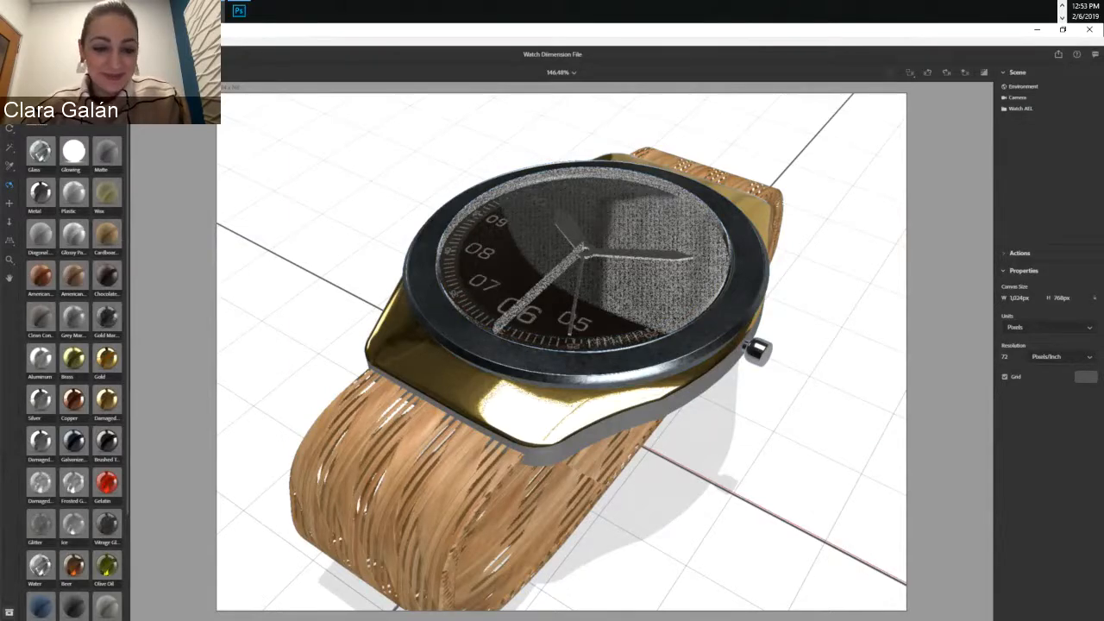
mouse_move(552, 311)
left_mouse_down()
mouse_move(544, 414)
mouse_move(621, 345)
mouse_move(508, 289)
mouse_move(507, 306)
mouse_move(509, 281)
mouse_move(511, 296)
mouse_move(540, 301)
left_mouse_up()
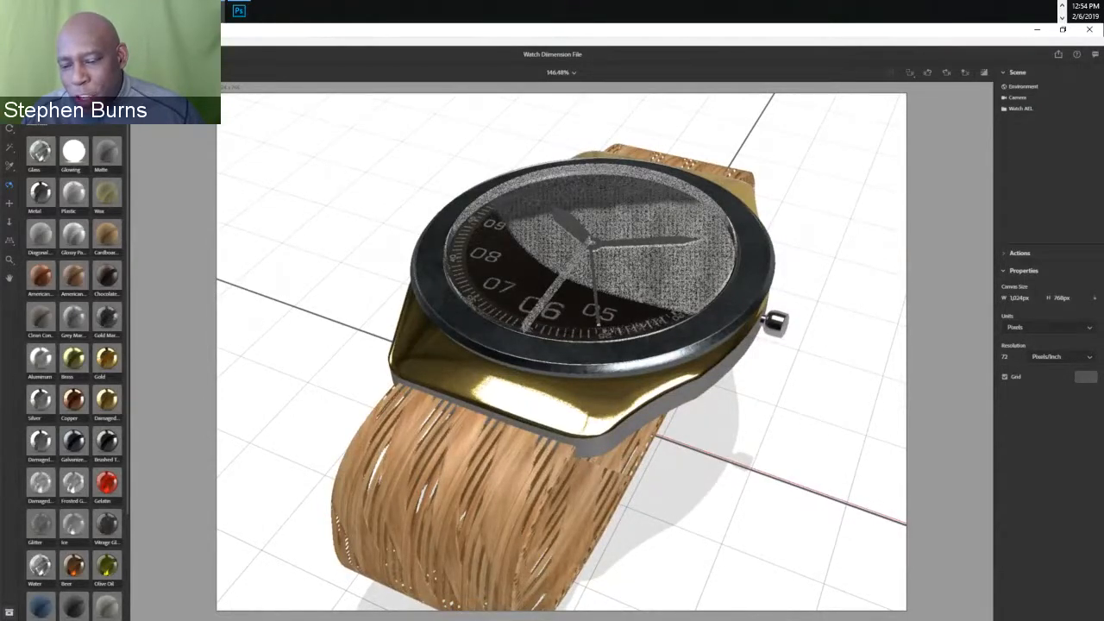
scroll(74, 370, "down", 3)
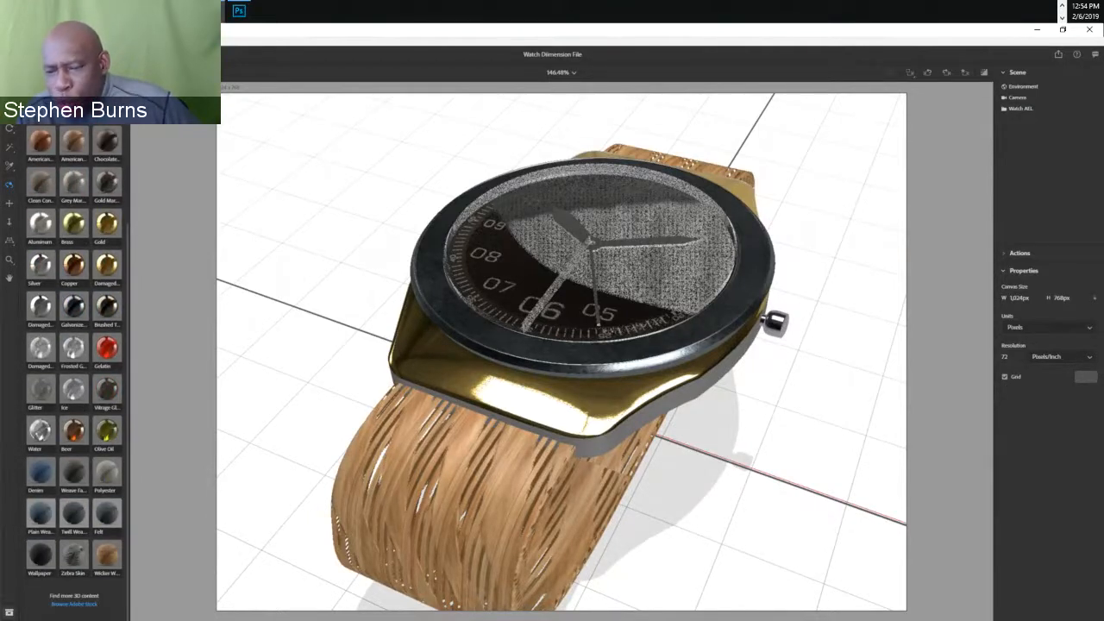
left_click_drag(74, 471, 449, 510)
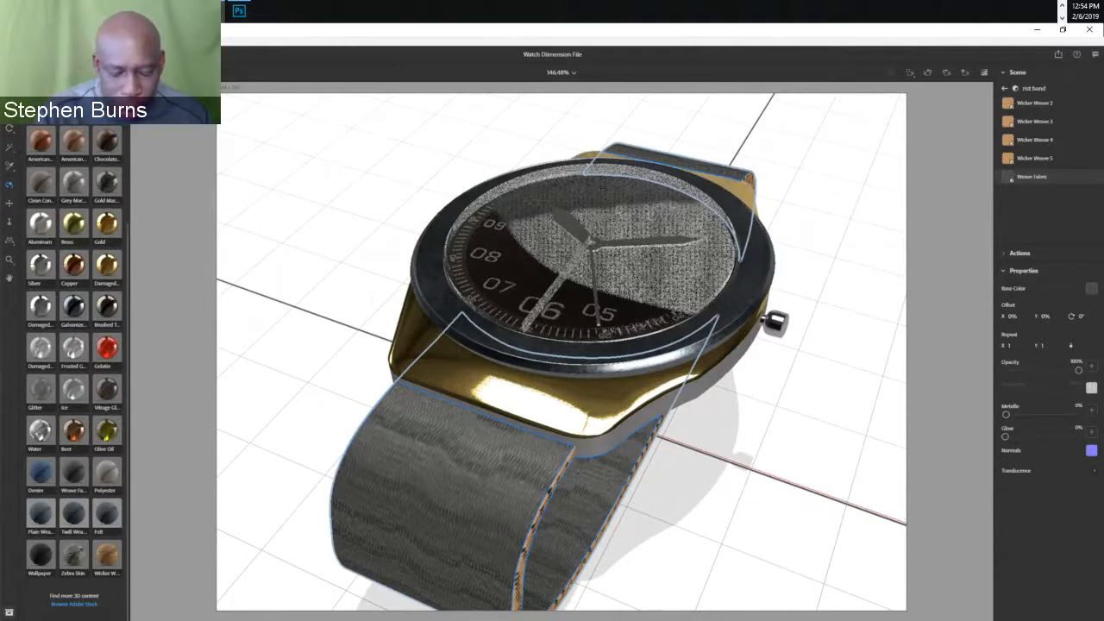
- Inspect the wrist band's weave up close and use the Sampler tool to change its Weave Fabric base color to a lighter gray
key("ctrl+equal")
key("ctrl+equal")
key("ctrl+equal")
key("ctrl+equal")
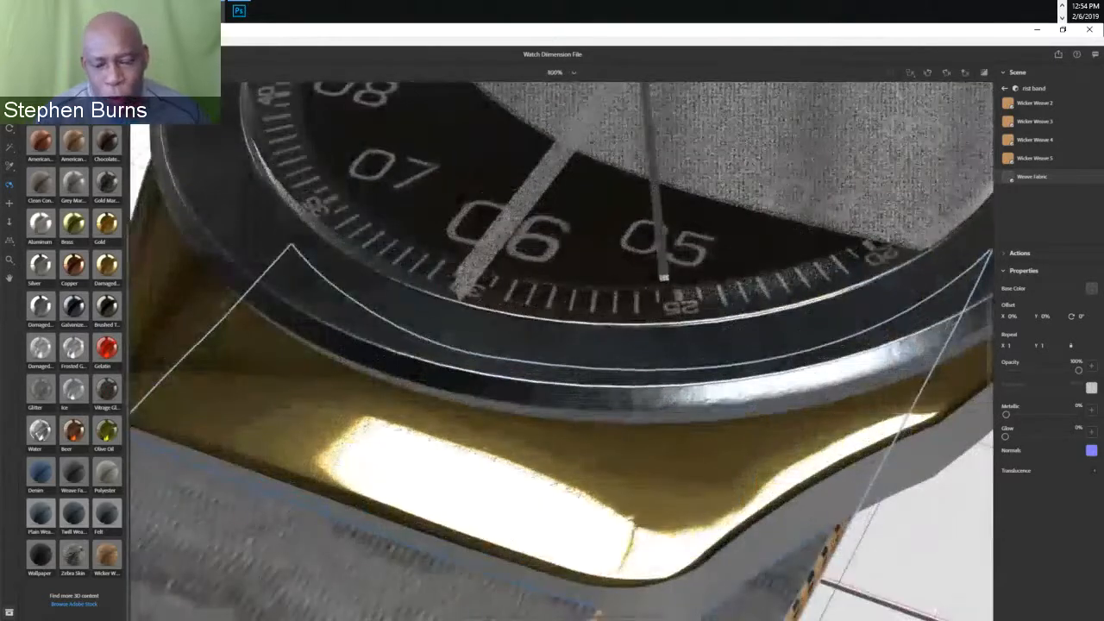
left_click_drag(560, 414, 602, 269)
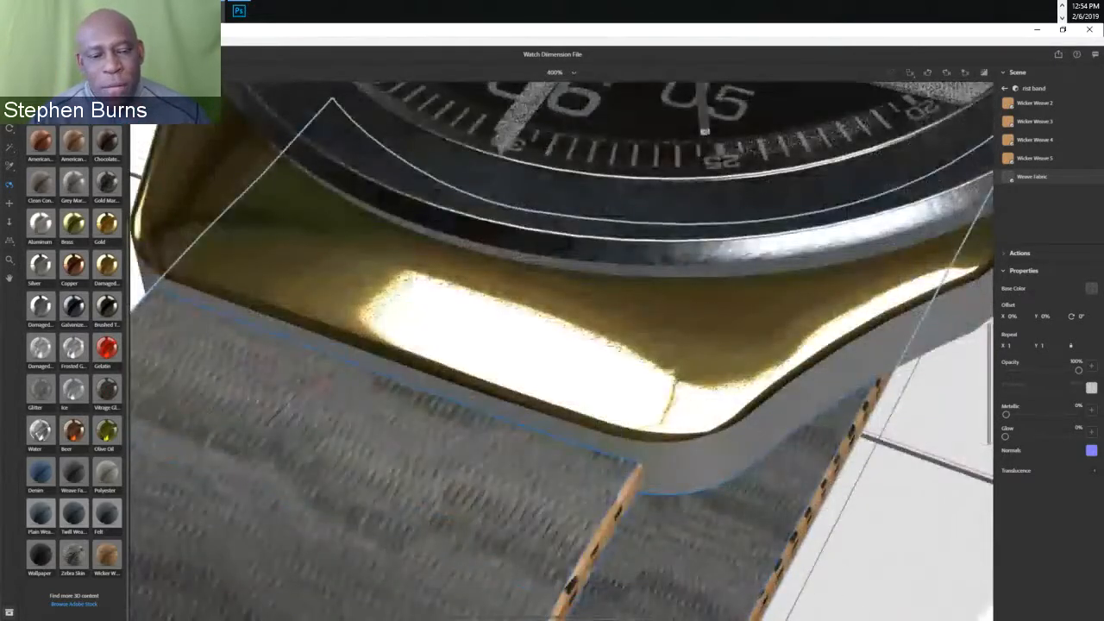
left_click_drag(561, 500, 537, 158)
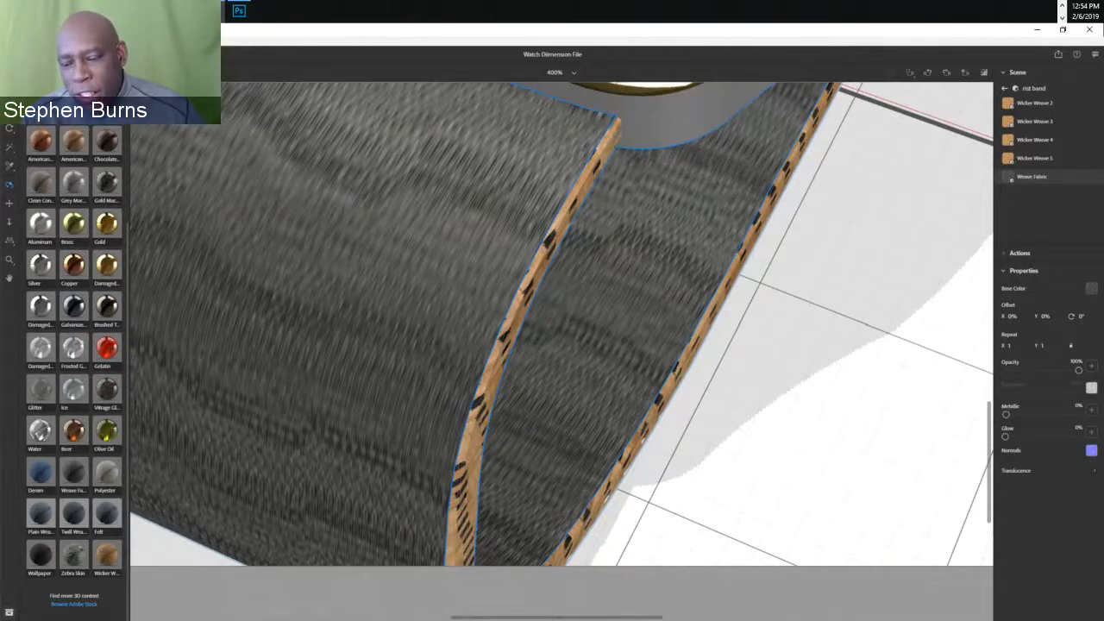
left_click_drag(74, 472, 41, 467)
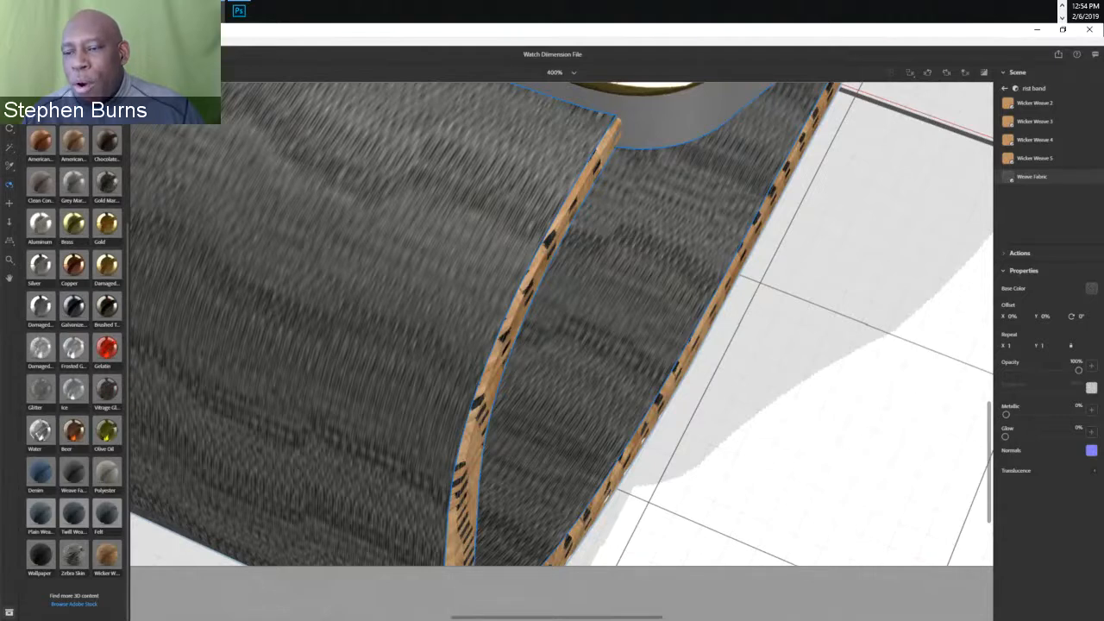
left_click(9, 165)
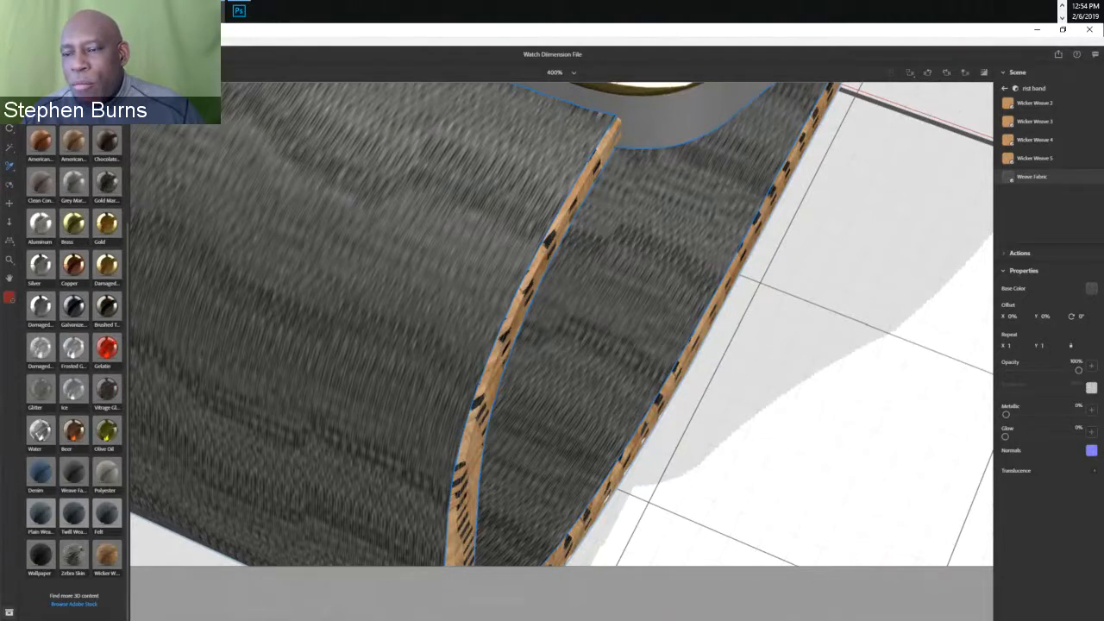
double_click(10, 166)
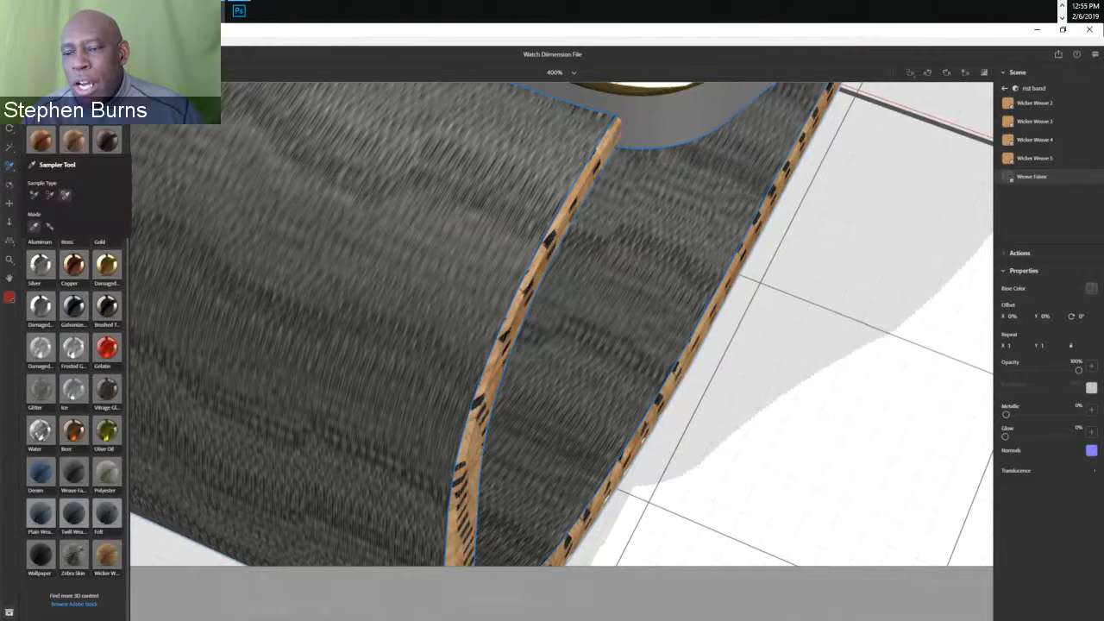
left_click(9, 166)
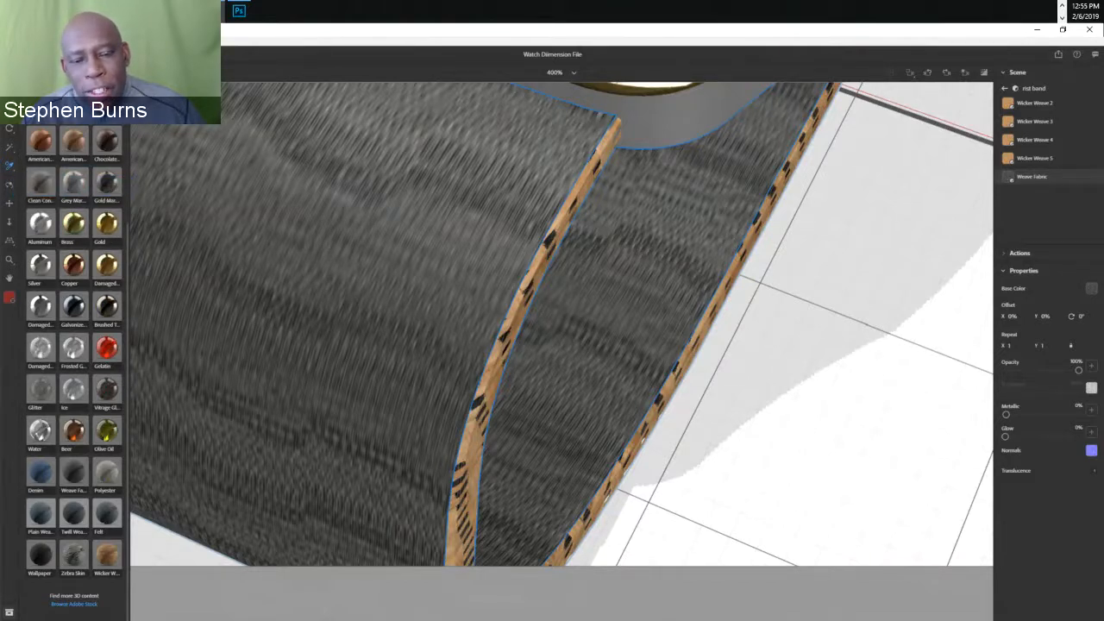
left_click(611, 450)
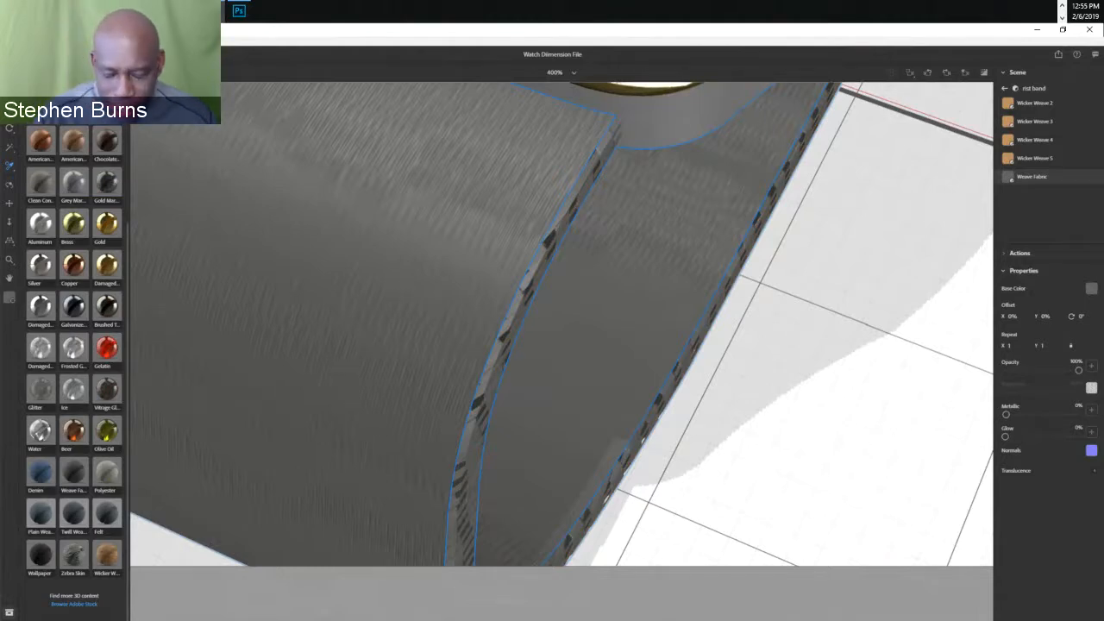
- Frame the watch face and apply the Copper material to the ring around the dial
key("ctrl+0")
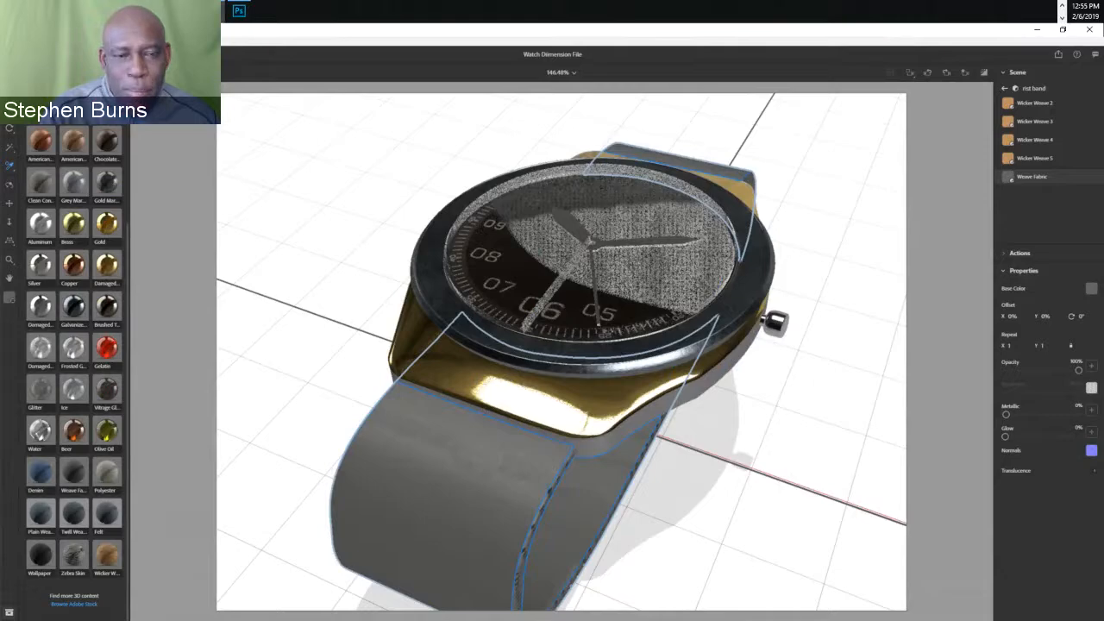
key("ctrl+plus")
key("ctrl+minus")
key("ctrl+plus")
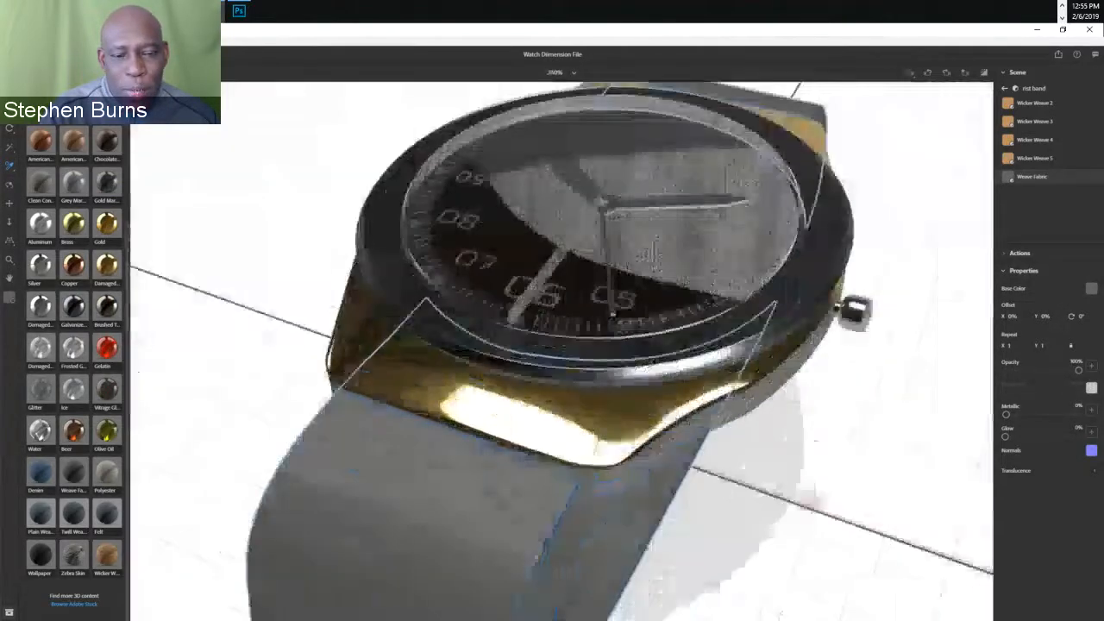
key("ctrl+minus")
key("ctrl+plus")
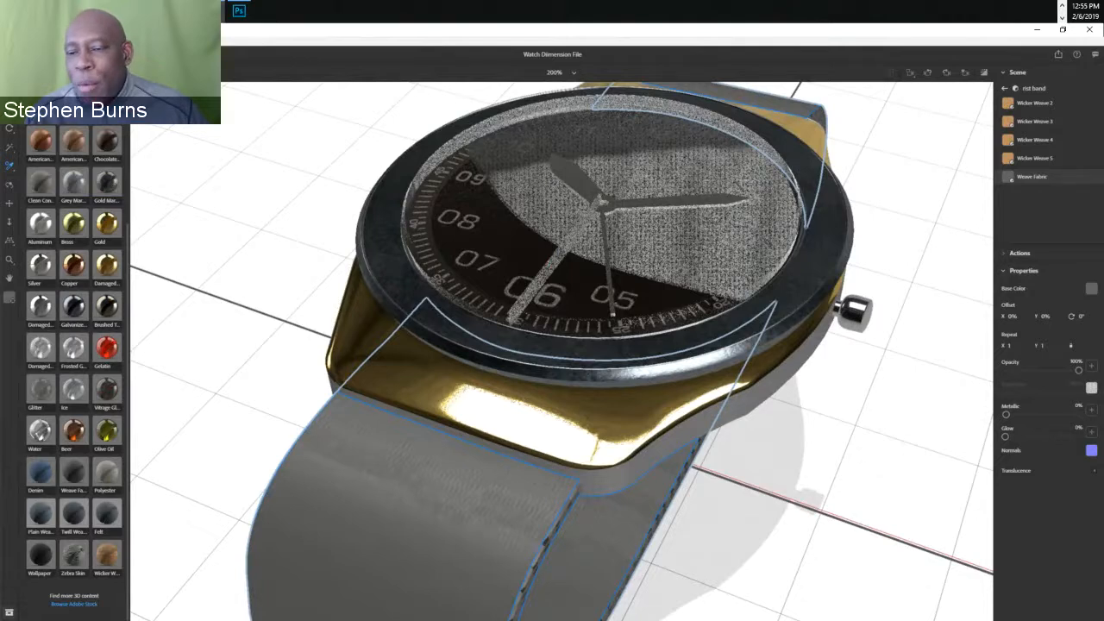
left_click_drag(73, 263, 385, 274)
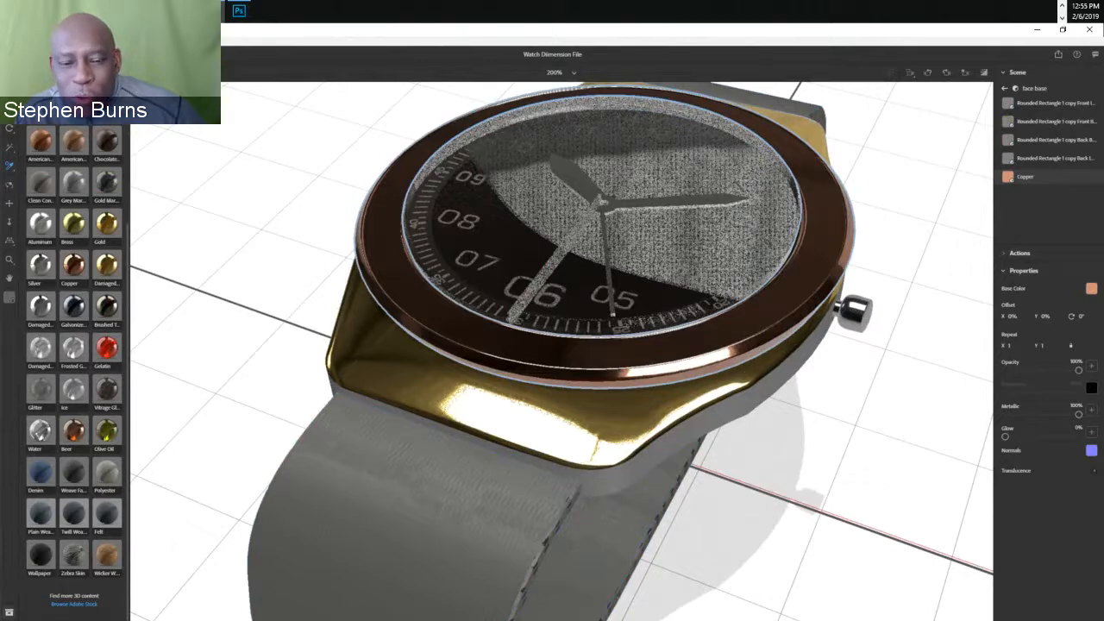
- Try Gold on the watch body, replace it with Brushed Titanium, and apply Brushed Titanium to the winder as well
left_click_drag(106, 223, 452, 421)
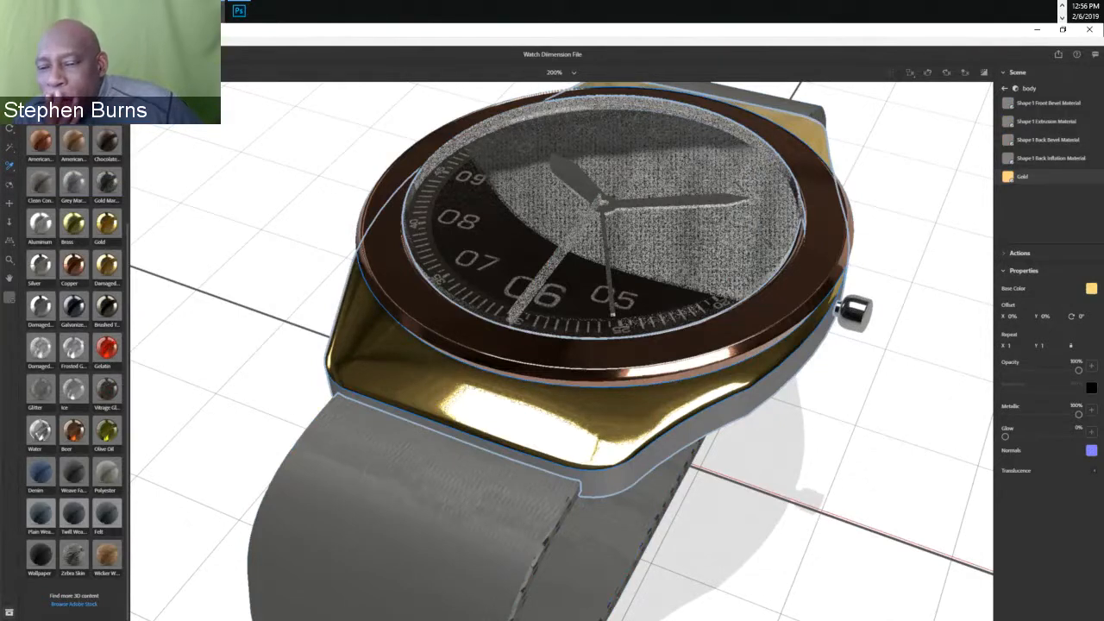
mouse_move(107, 305)
left_mouse_down()
mouse_move(109, 336)
mouse_move(312, 346)
mouse_move(405, 407)
left_mouse_up()
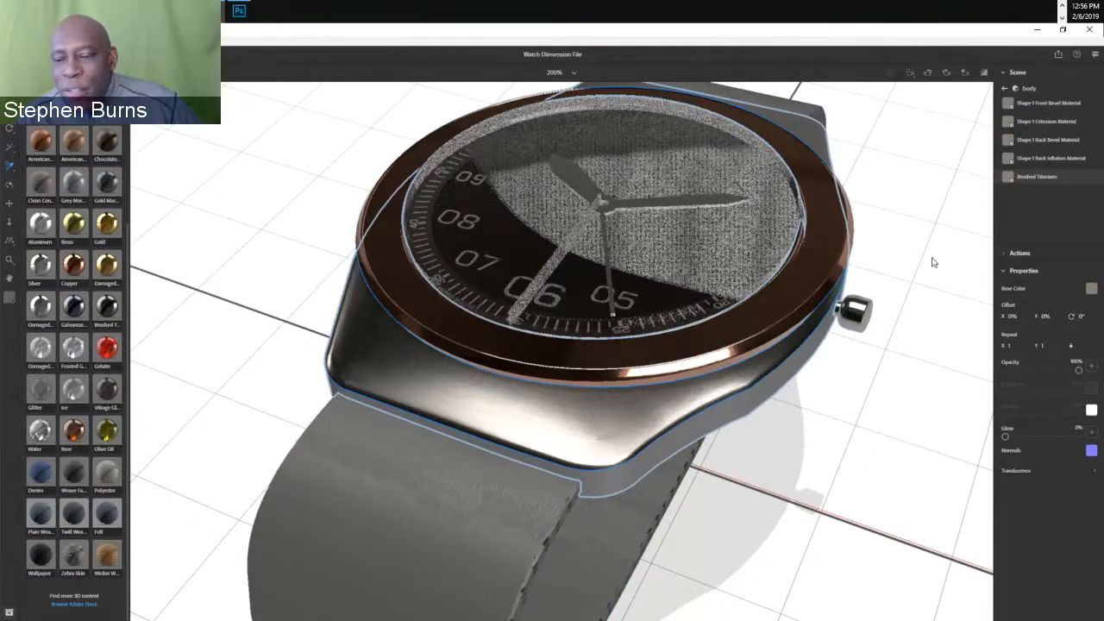
mouse_move(107, 305)
left_mouse_down()
mouse_move(828, 440)
mouse_move(857, 338)
left_mouse_up()
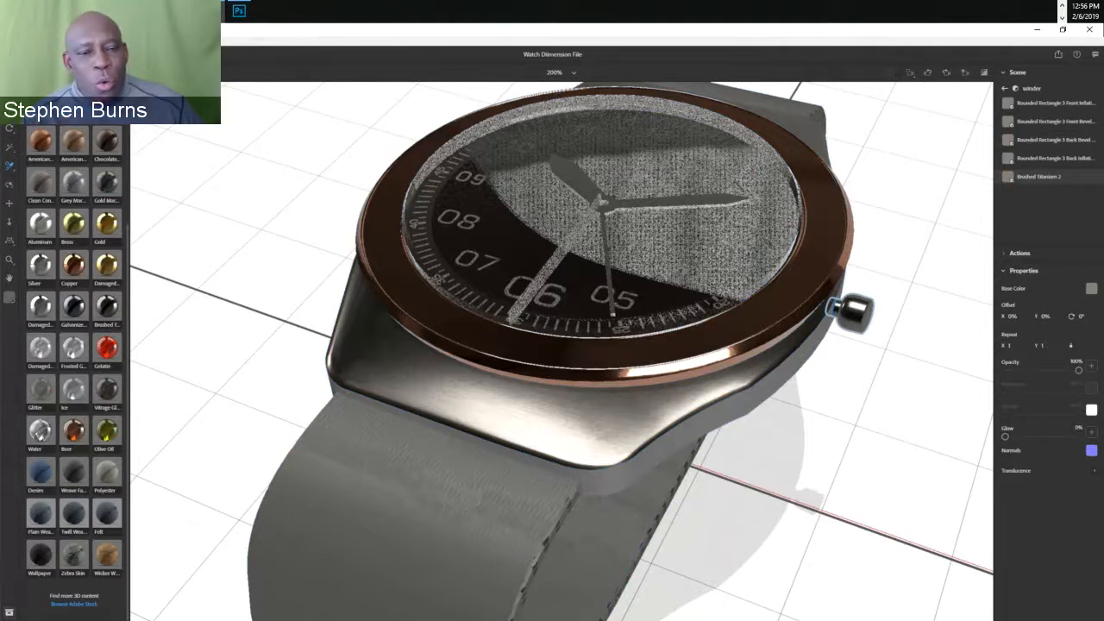
key("ctrl+0")
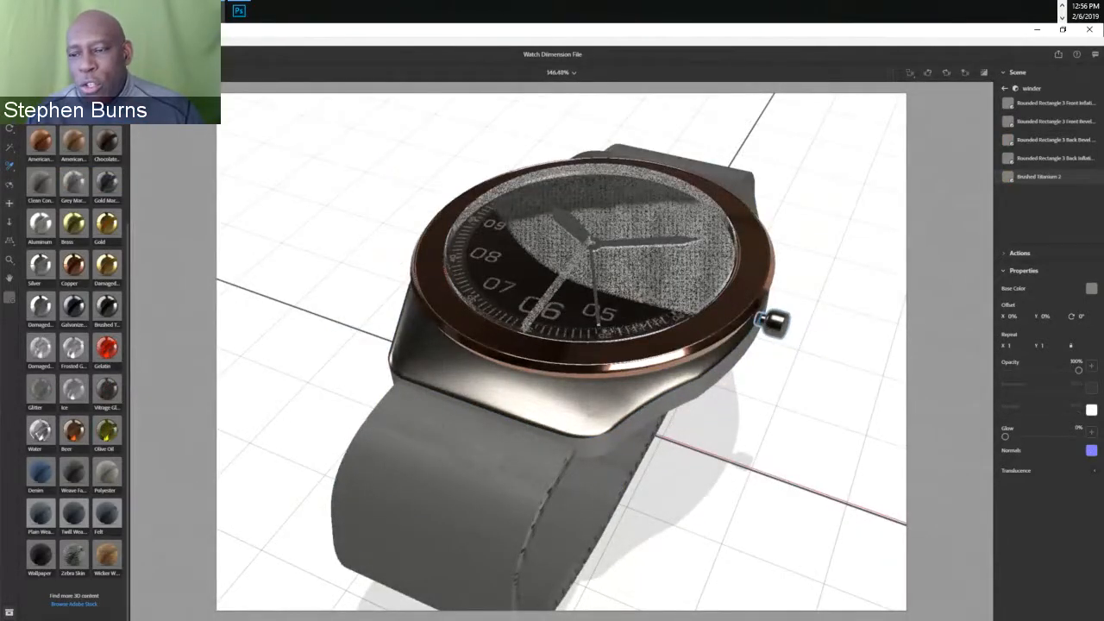
left_click_drag(621, 284, 580, 370)
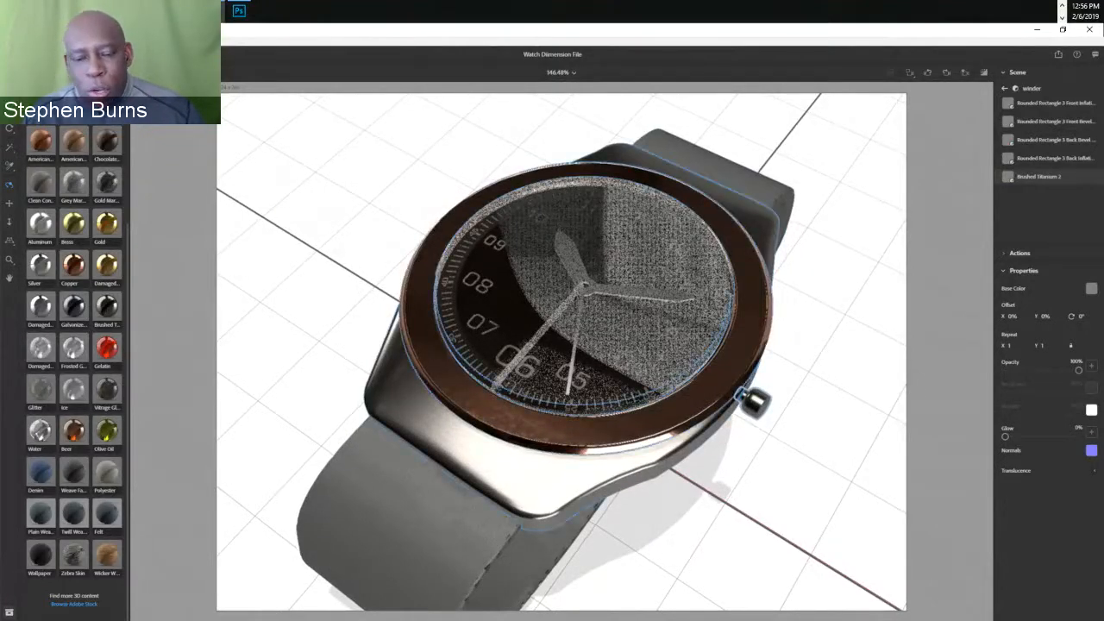
- Open the watch's wrist band materials and examine the second Wicker Weave material on its edges
left_click(595, 302)
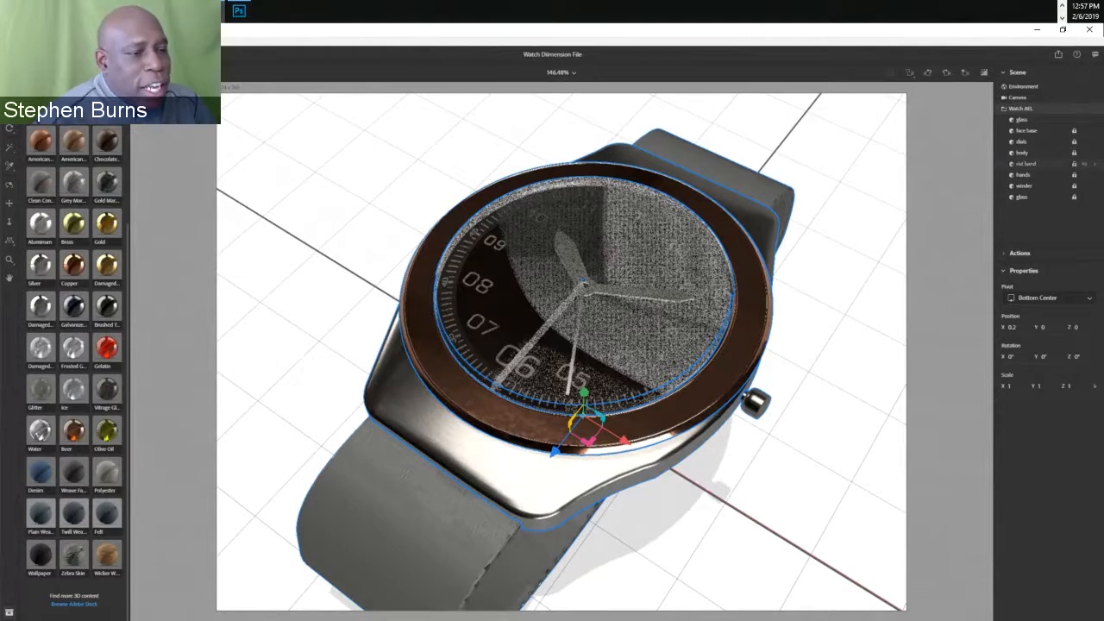
left_click(1027, 164)
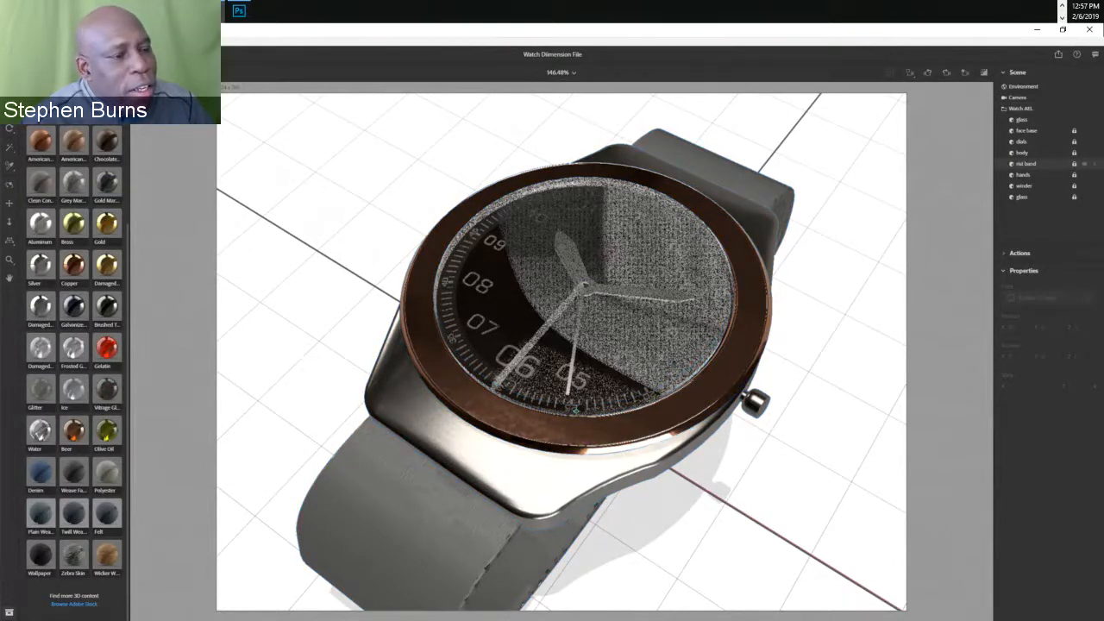
double_click(1026, 163)
left_click(1095, 163)
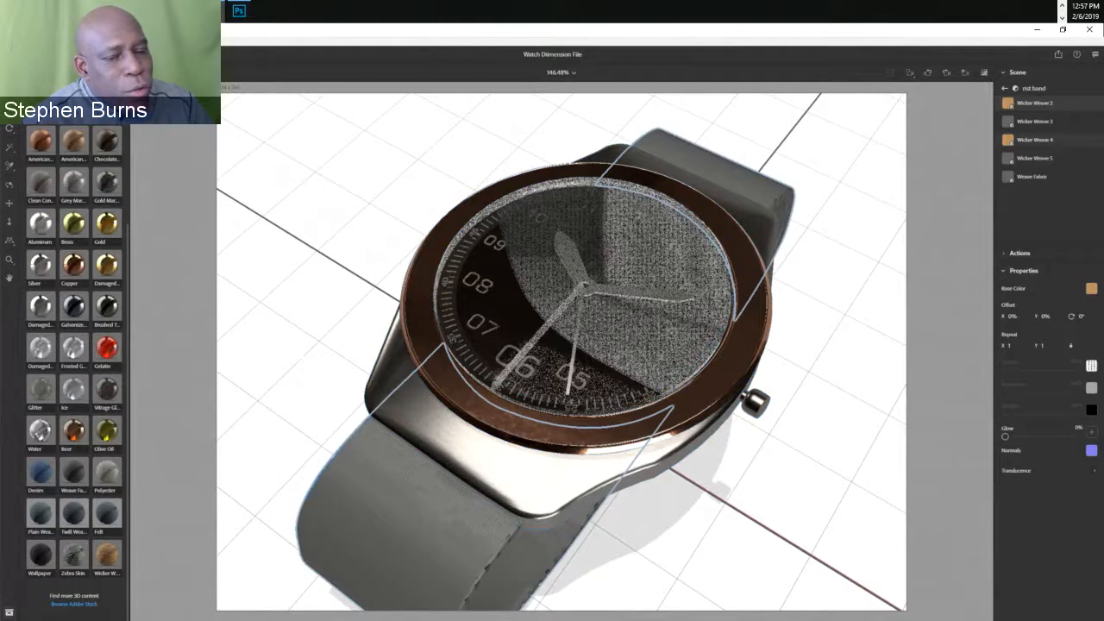
left_click(1035, 122)
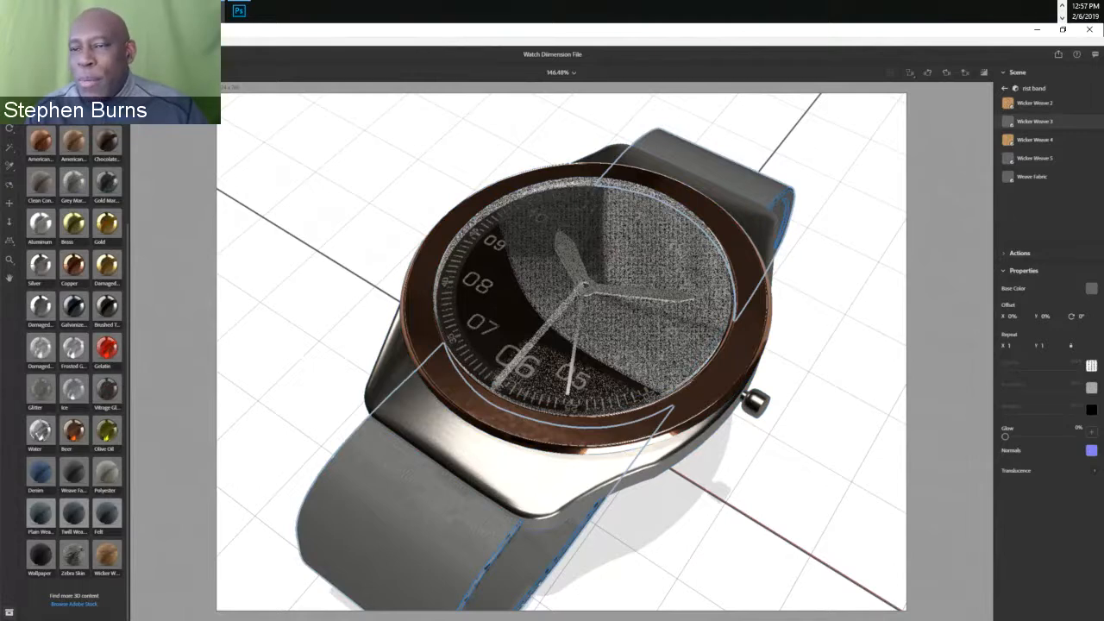
- Switch to the render setup and append 002 to the export filename
left_click(43, 55)
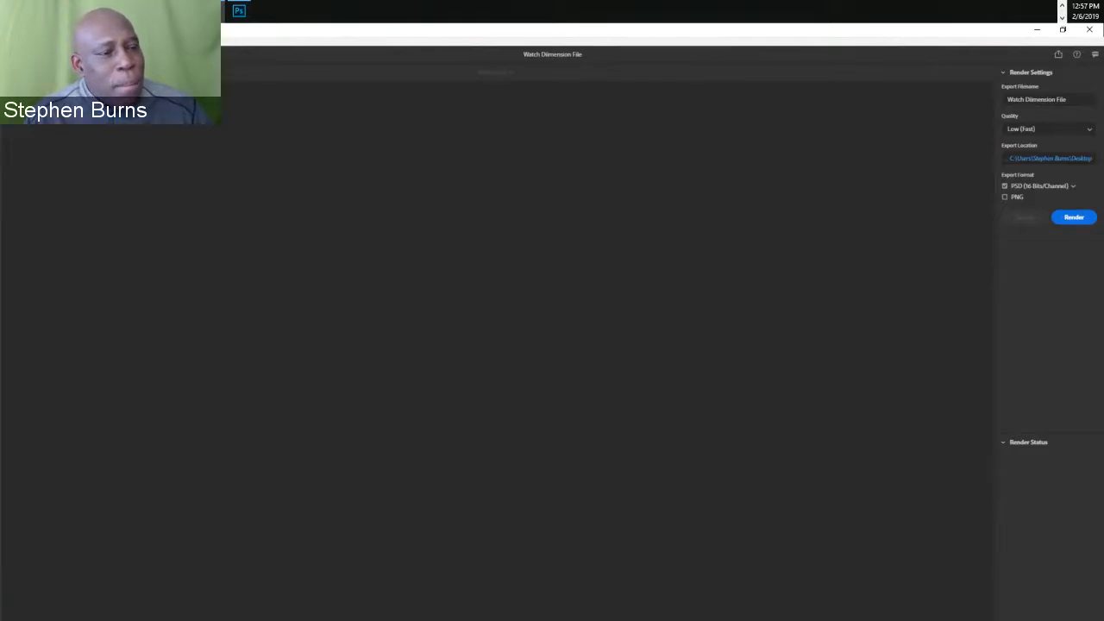
left_click_drag(1068, 99, 993, 100)
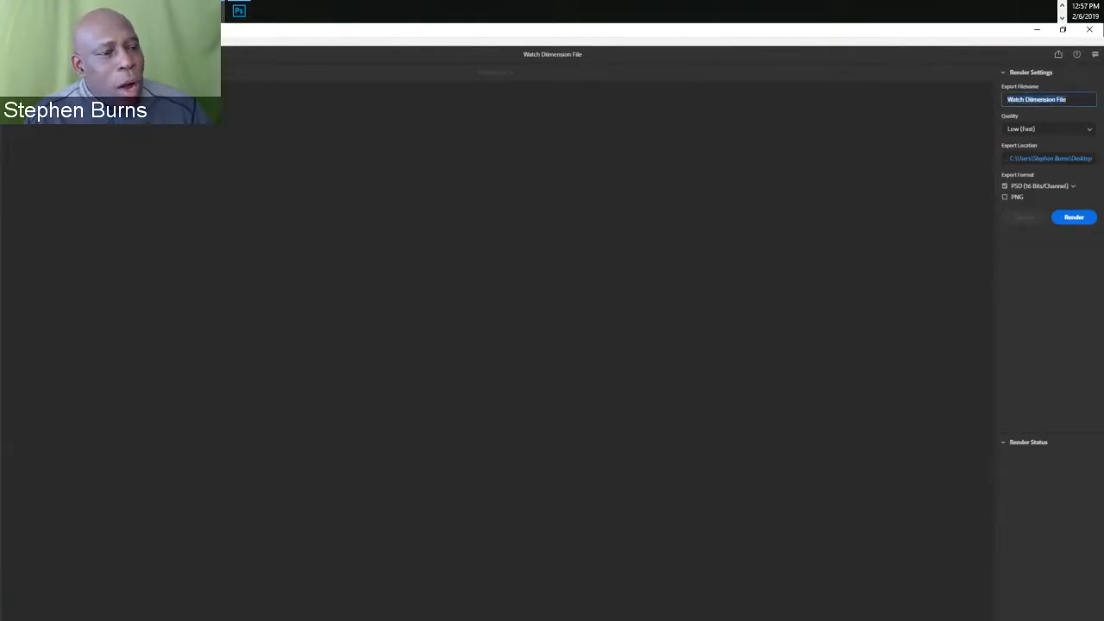
left_click(1066, 99)
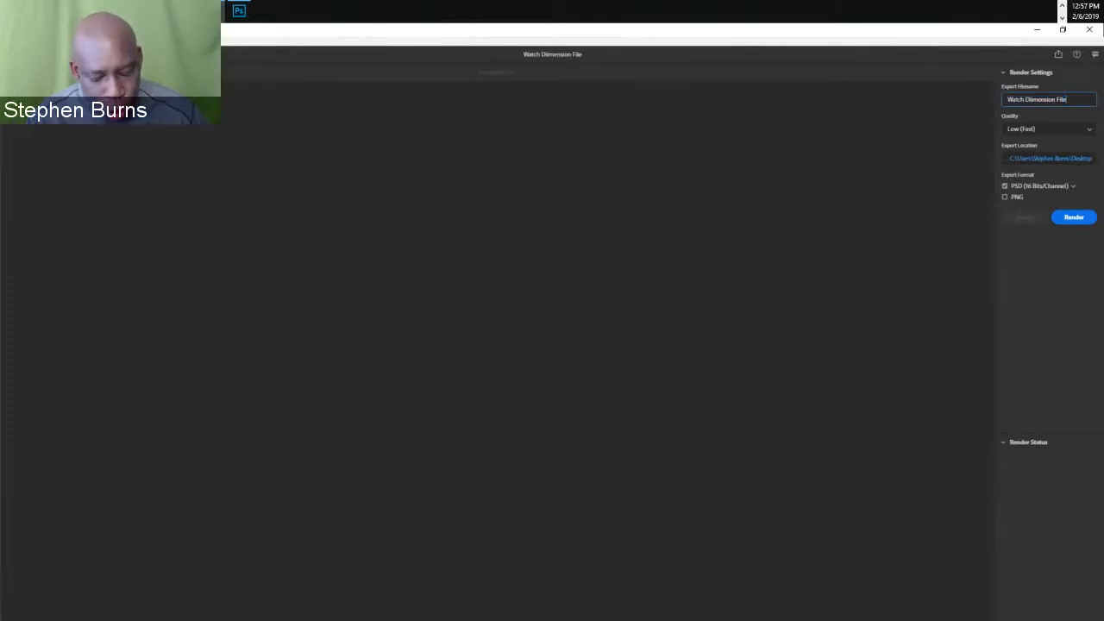
type("002")
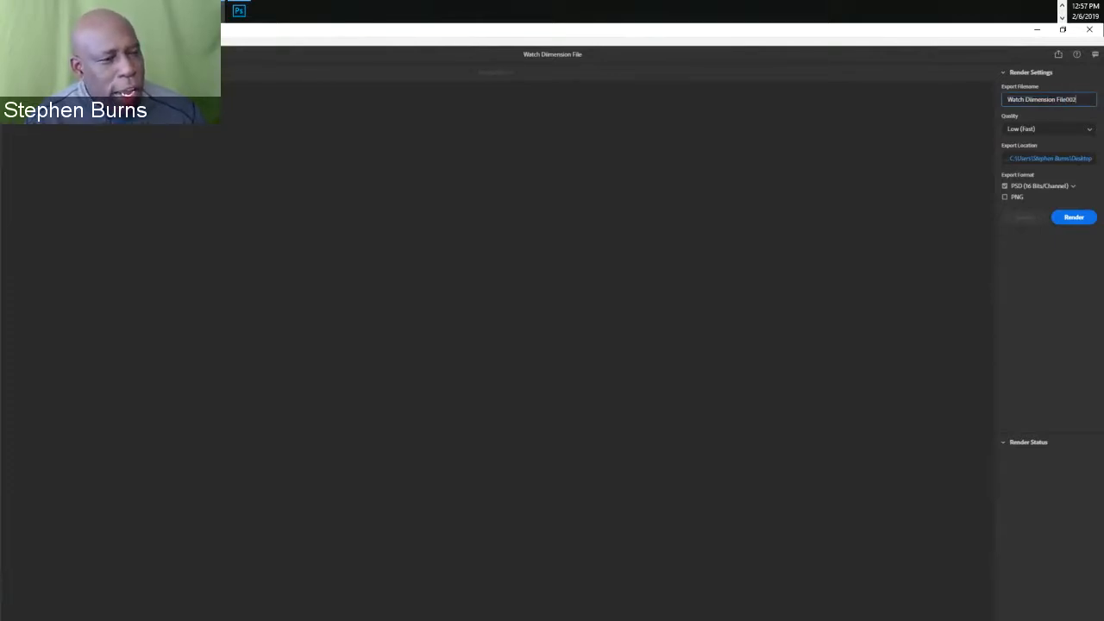
- Set the export location to the renders folder under 0 Presentation Files, AEL, OBJ Exports, Watch on the D: drive
left_click(1050, 159)
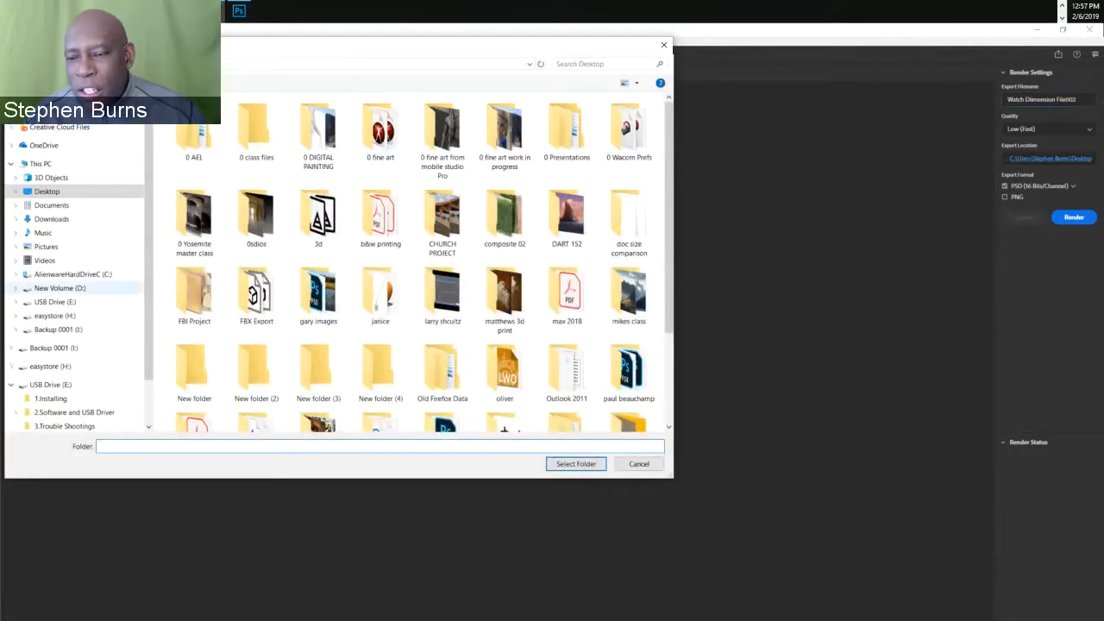
left_click(59, 288)
double_click(207, 178)
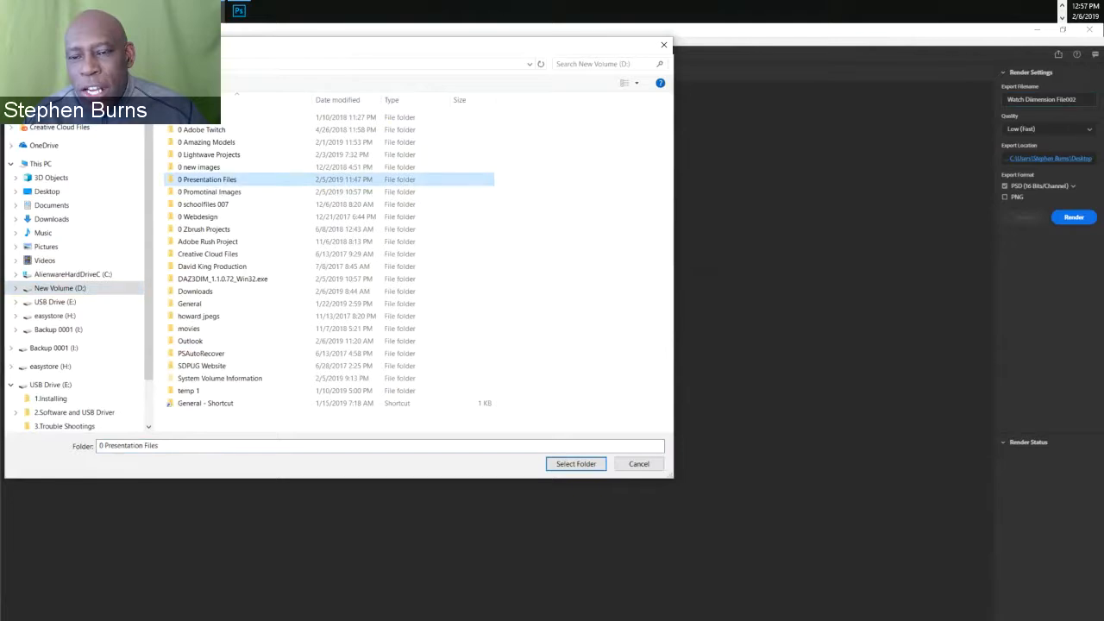
double_click(194, 116)
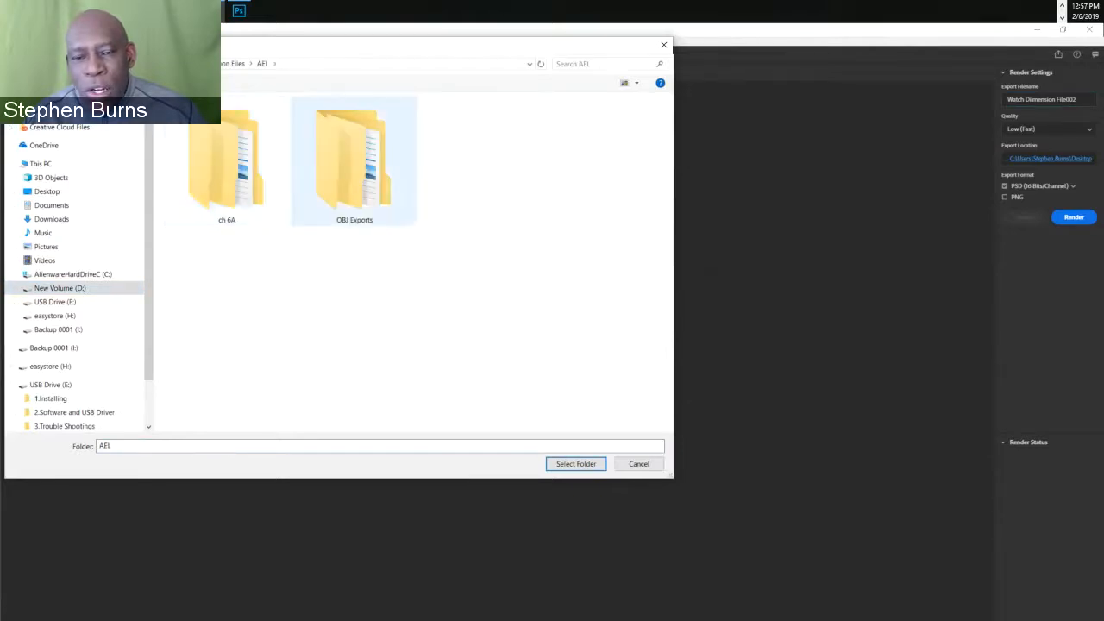
double_click(354, 164)
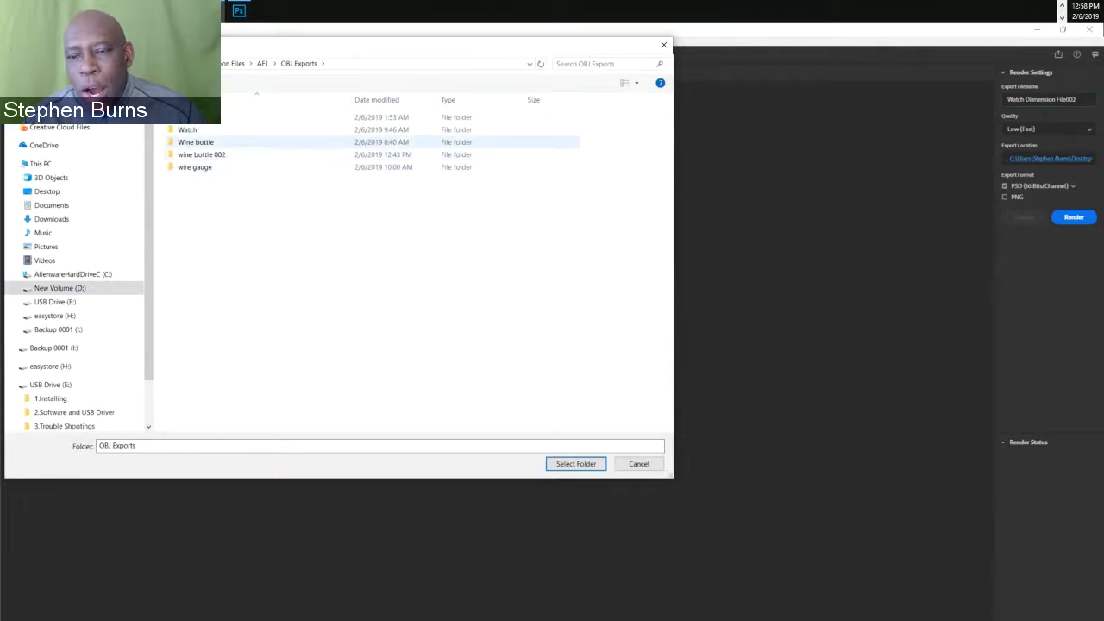
double_click(187, 130)
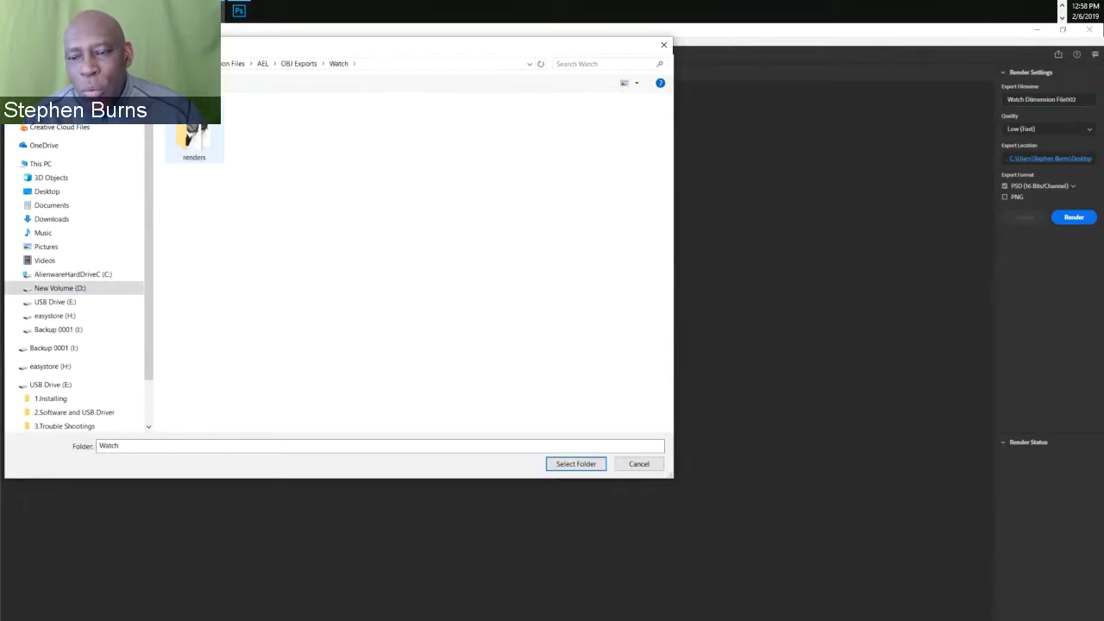
double_click(194, 140)
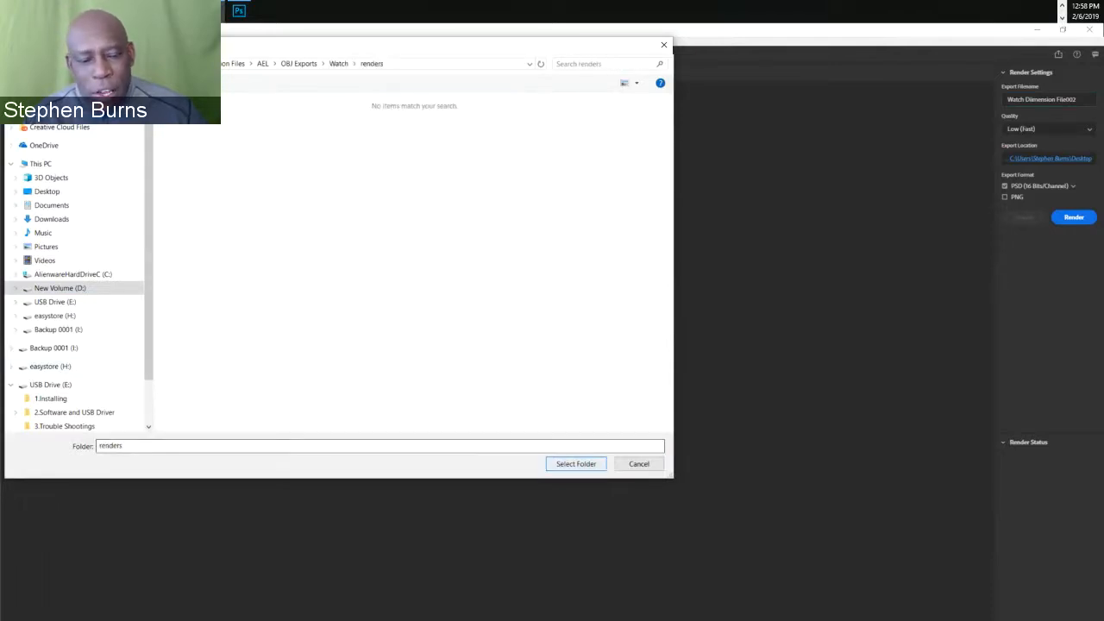
left_click(575, 463)
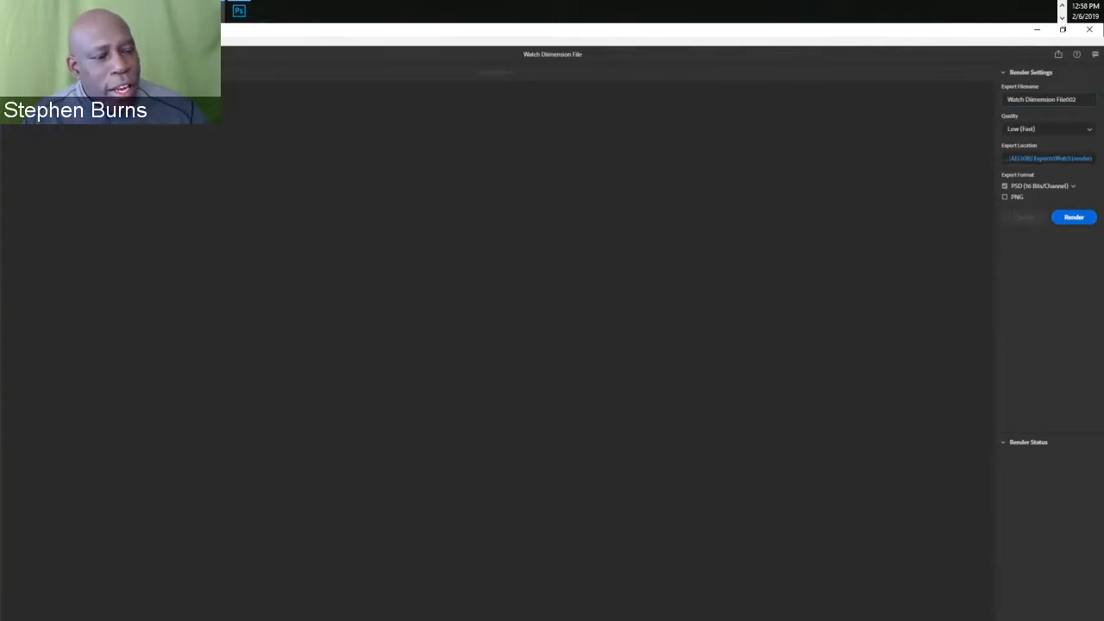
- Start the watch render and agree to discard any unsaved render progress
left_click(1073, 217)
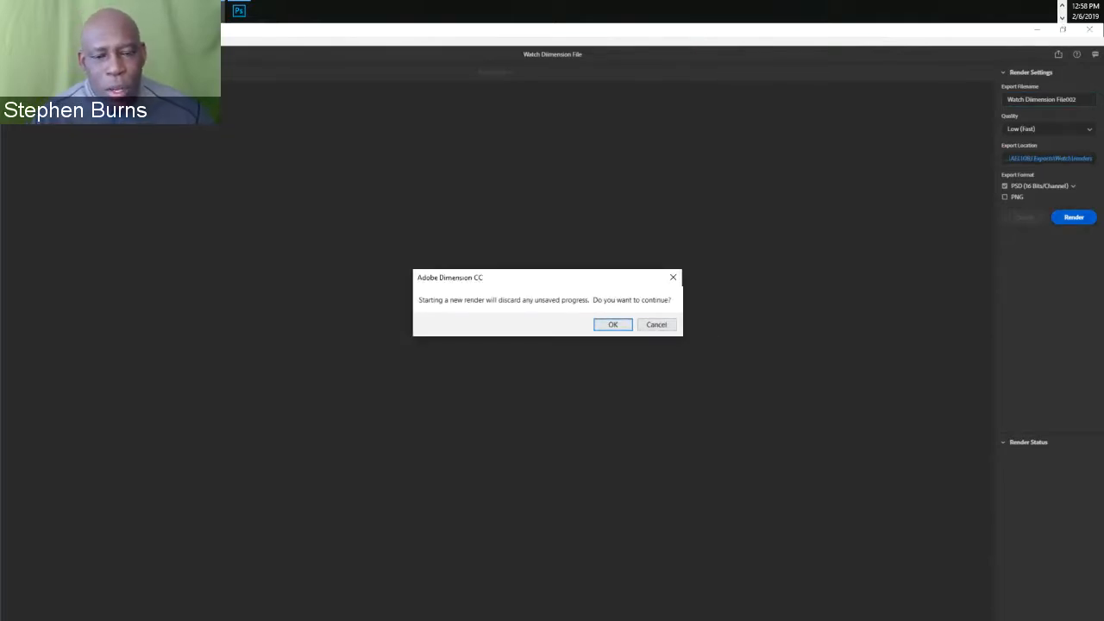
key("Return")
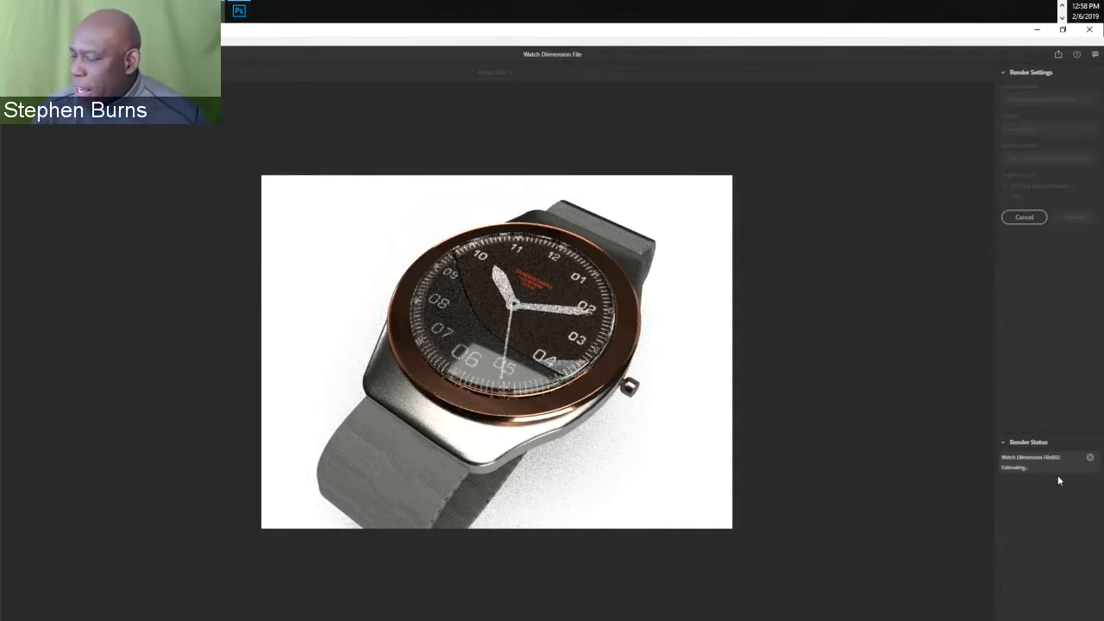
left_click(949, 574)
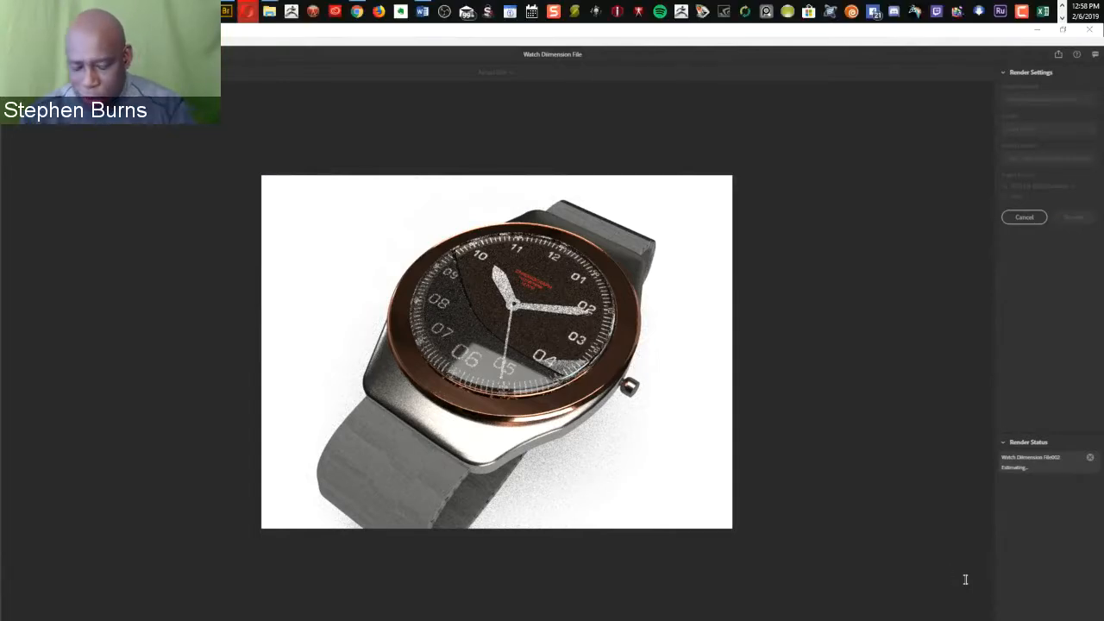